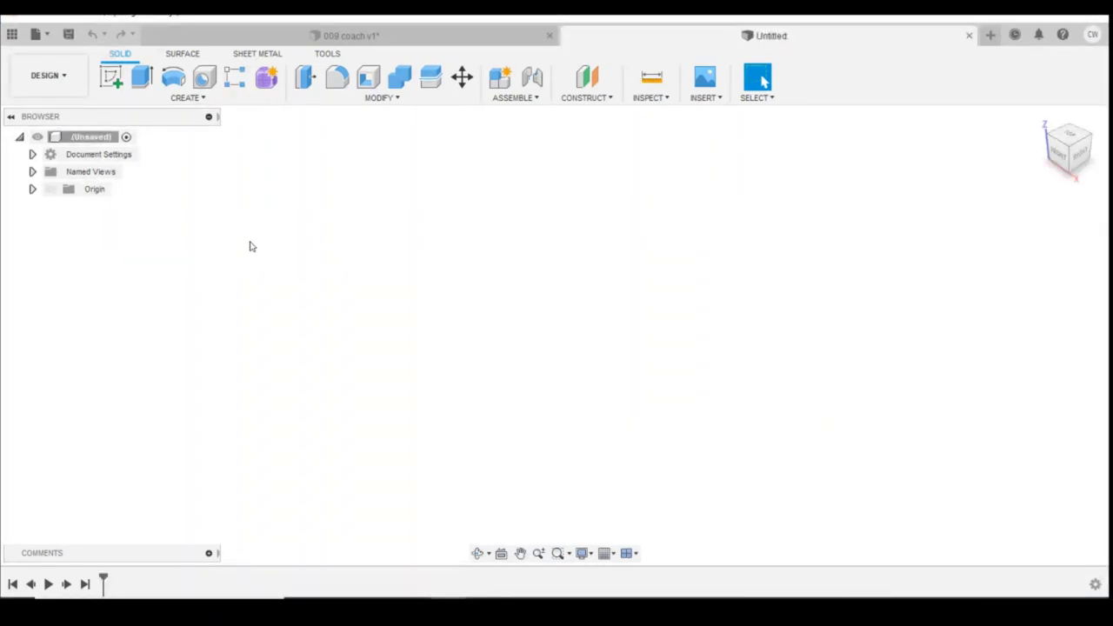
# - Start a sketch on the vertical origin plane, seen straight on from the right
pyautogui.click(111, 77)
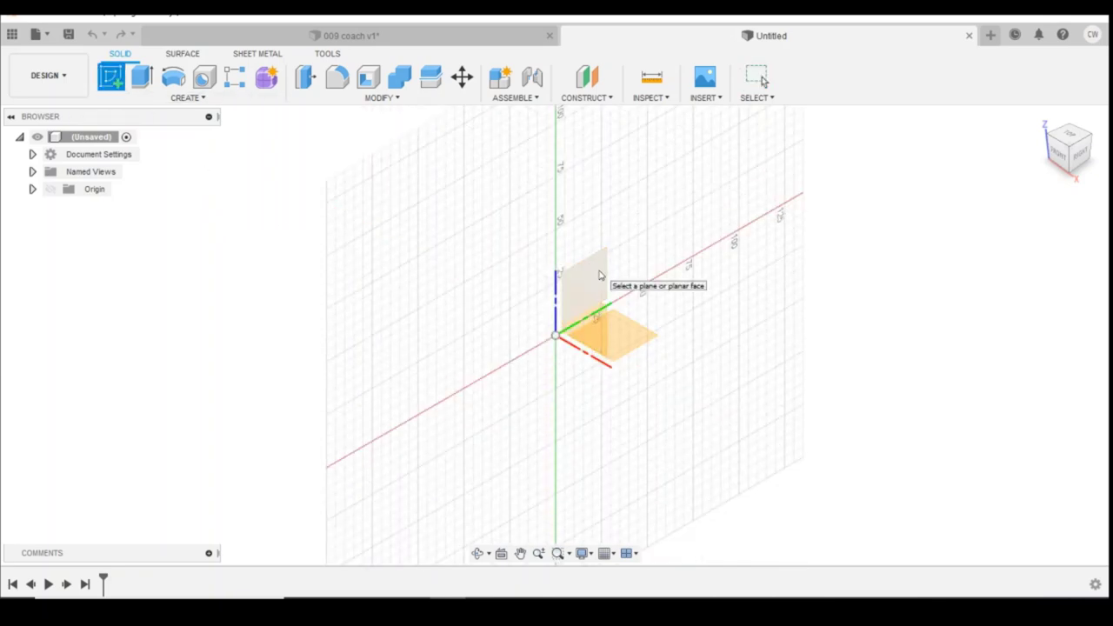
pyautogui.click(599, 276)
pyautogui.scroll(-1, 481, 328)
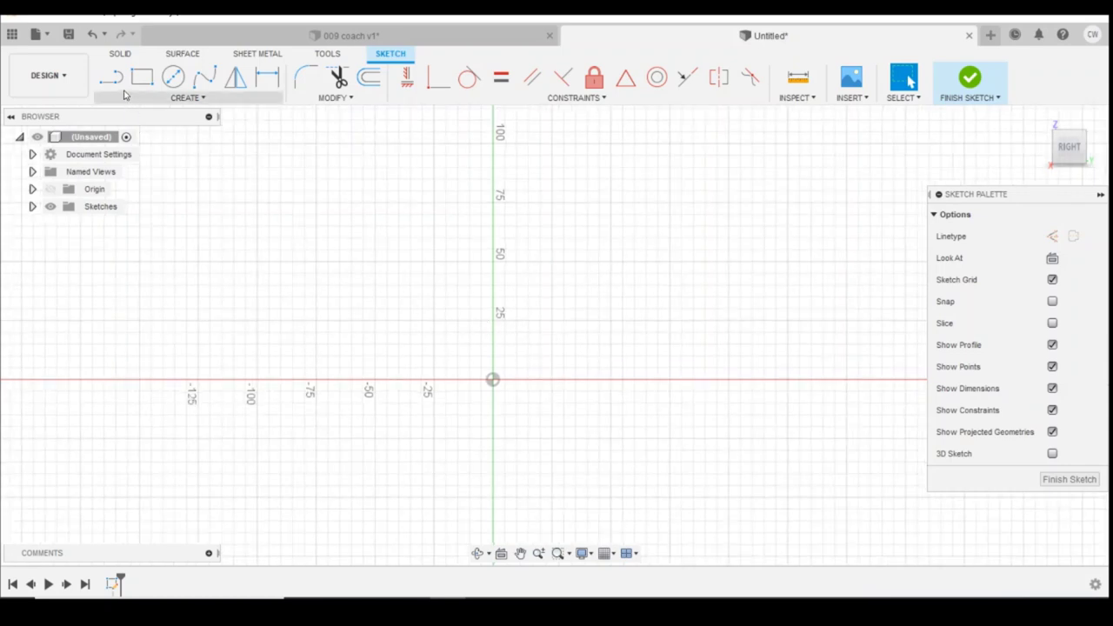
# - Draw a 35 mm vertical line up from the sketch origin
pyautogui.click(110, 78)
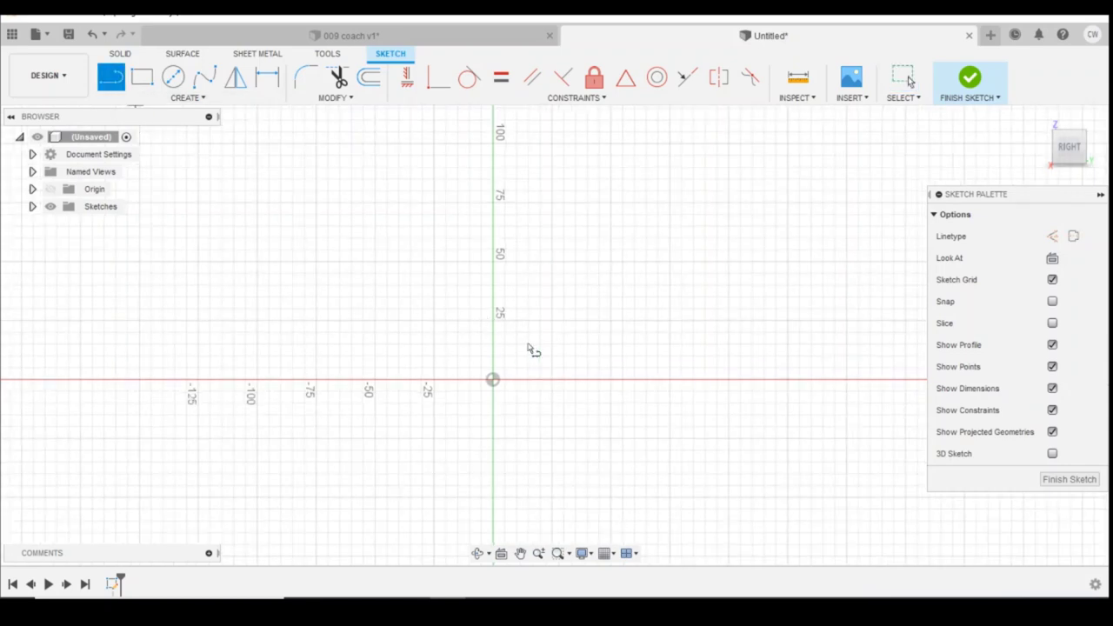
pyautogui.click(492, 379)
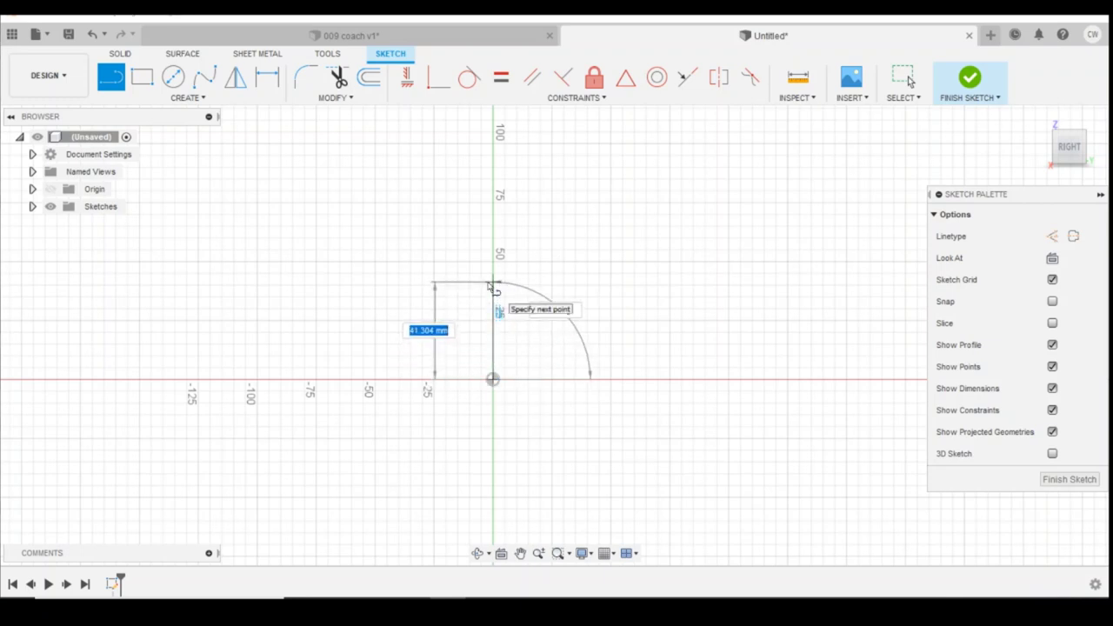
pyautogui.write('3')
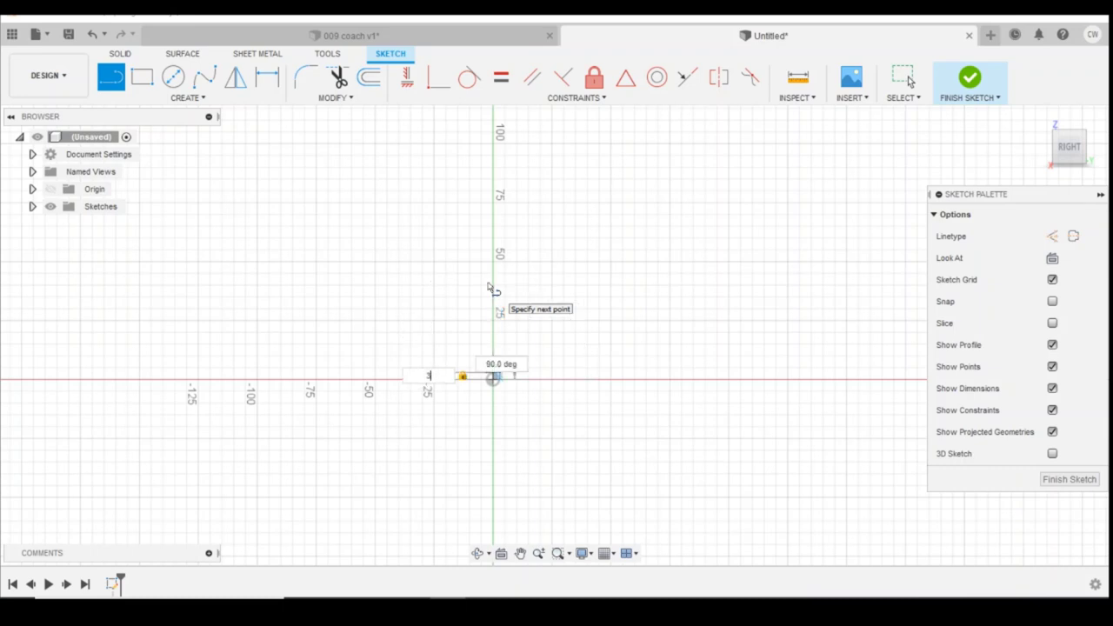
pyautogui.write('5')
pyautogui.press('Return')
pyautogui.click(492, 296)
pyautogui.press('Escape')
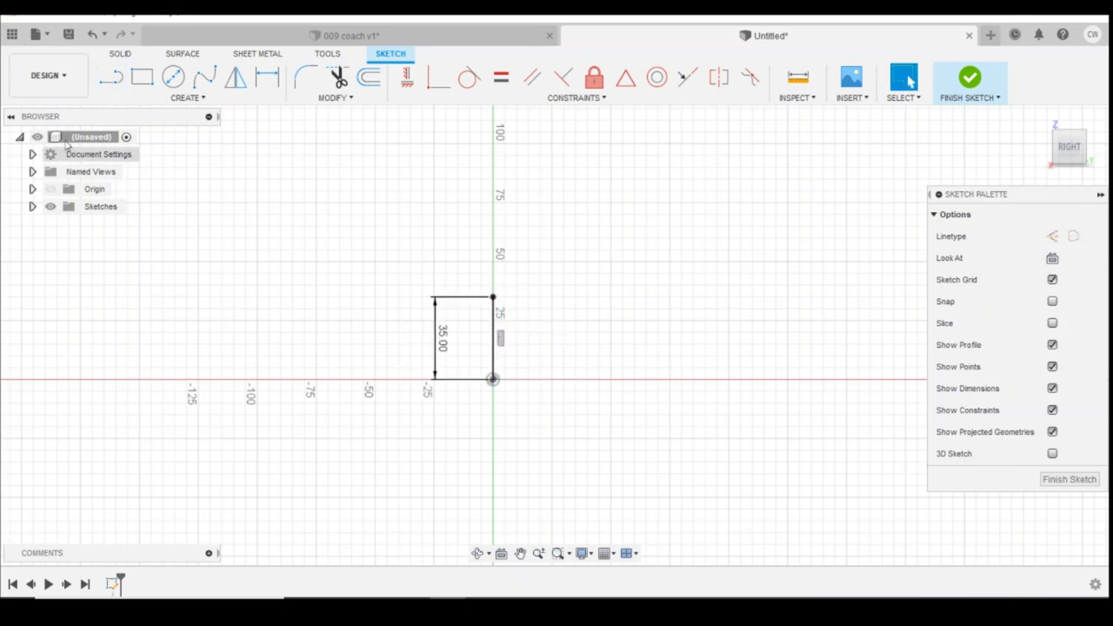
# - Add a 15 mm horizontal base line and a 30 mm vertical line at its end
pyautogui.click(110, 78)
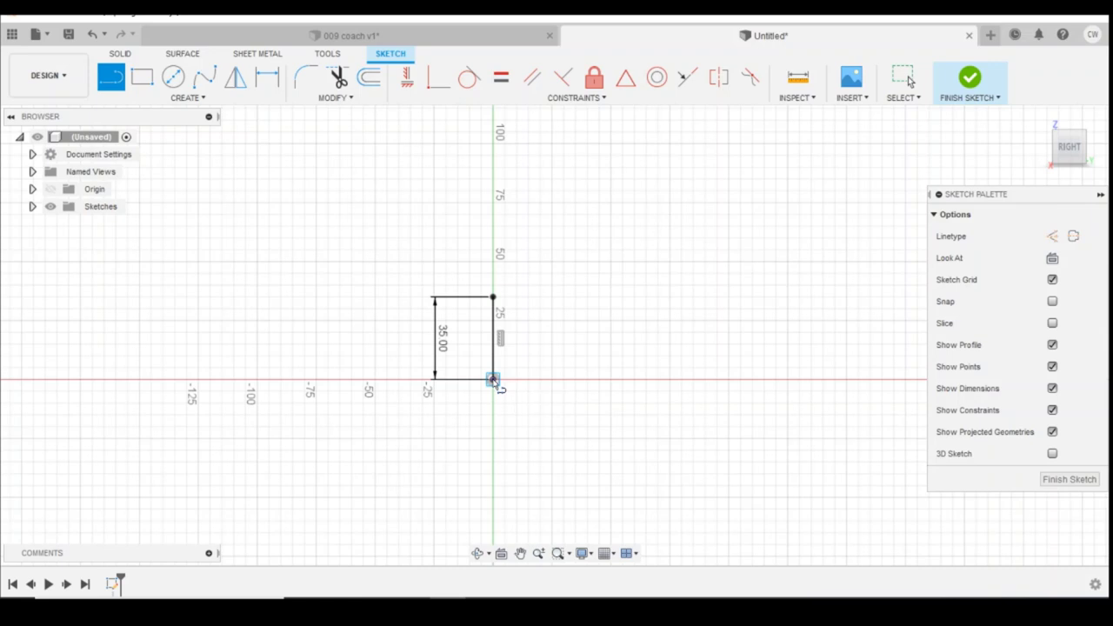
pyautogui.click(493, 379)
pyautogui.write('15')
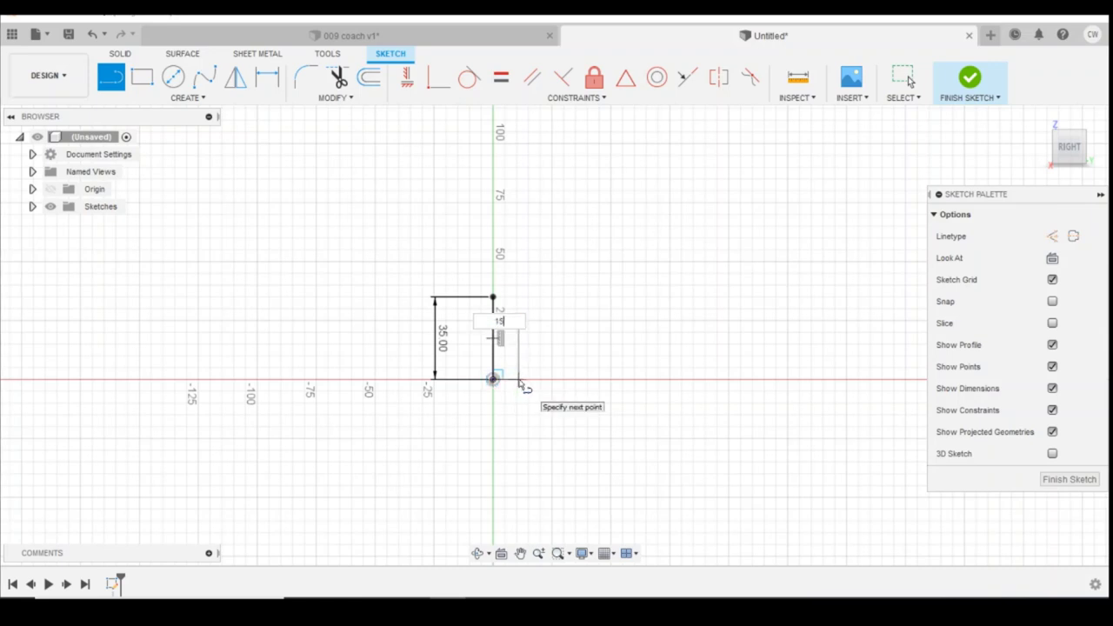
pyautogui.press('Return')
pyautogui.press('Escape')
pyautogui.press('l')
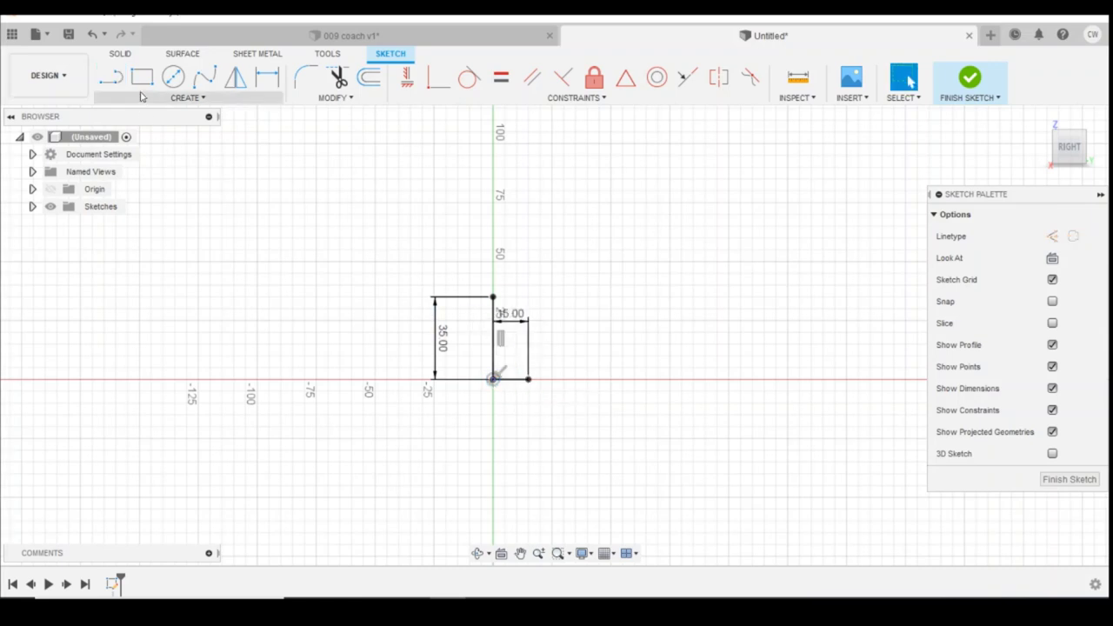
pyautogui.click(529, 379)
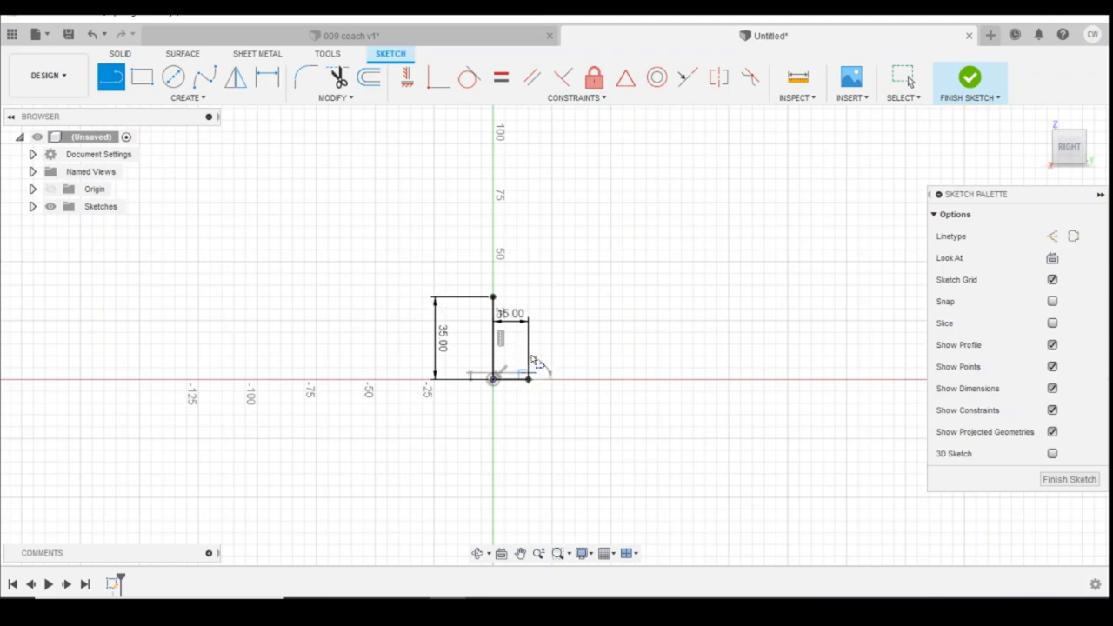
pyautogui.write('30')
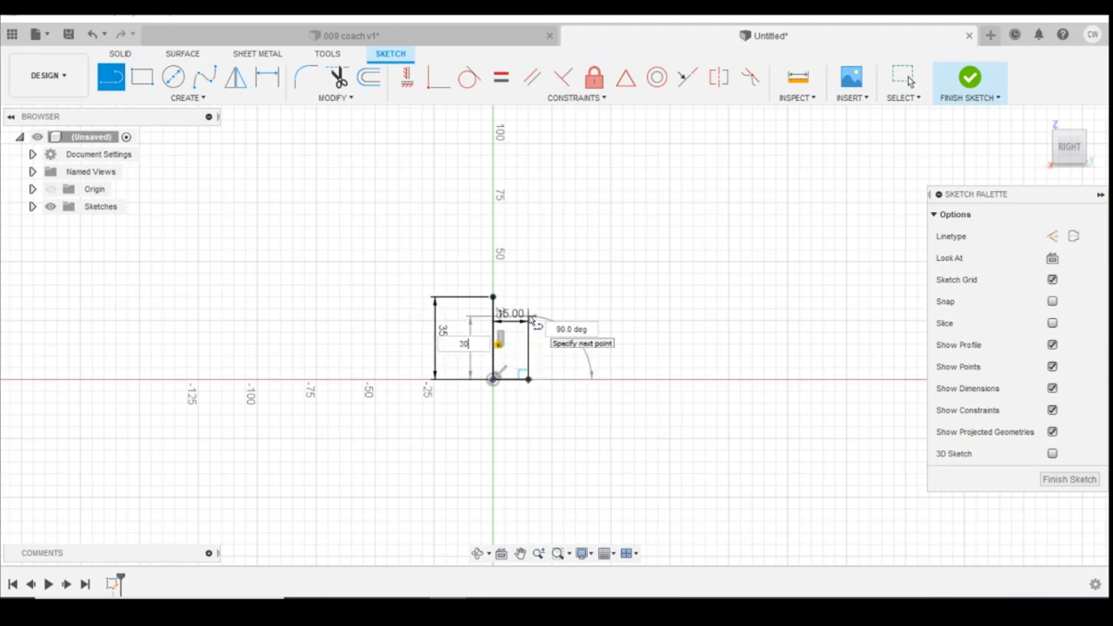
pyautogui.press('Return')
pyautogui.press('Escape')
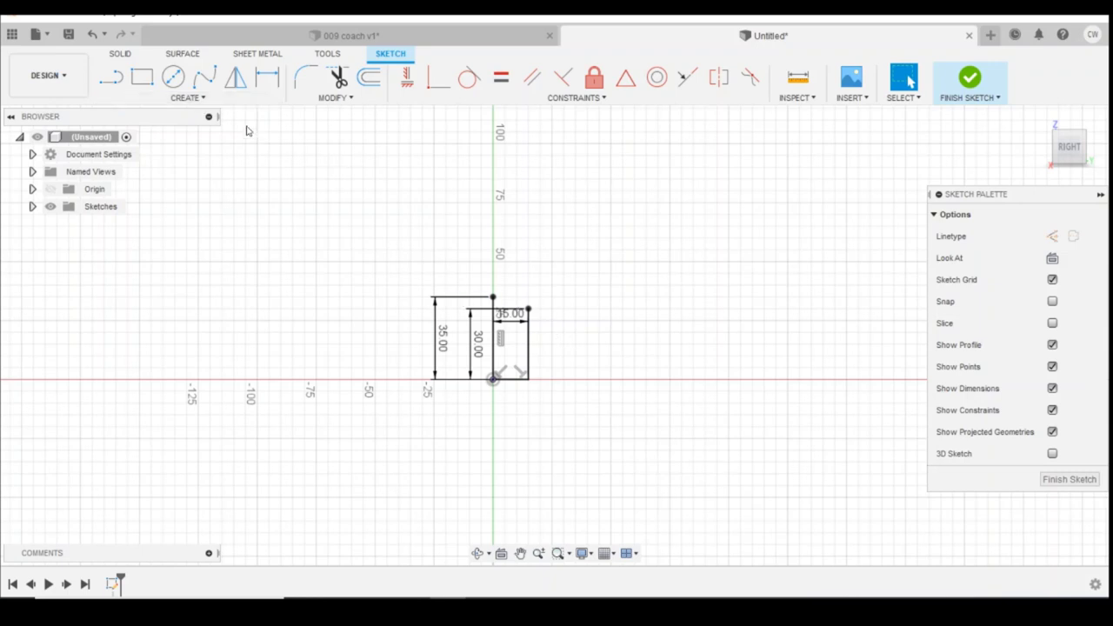
pyautogui.click(188, 97)
# - Draw a fit-point spline joining the tops of the 35 mm and 30 mm lines
pyautogui.moveTo(165, 232)
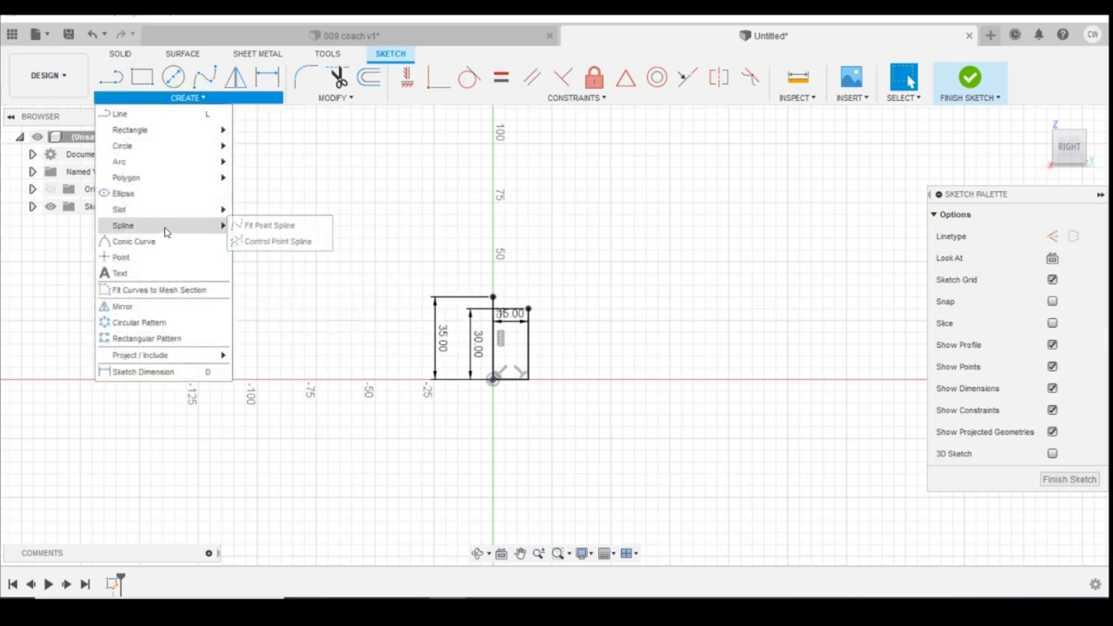
pyautogui.click(248, 225)
pyautogui.scroll(4, 478, 269)
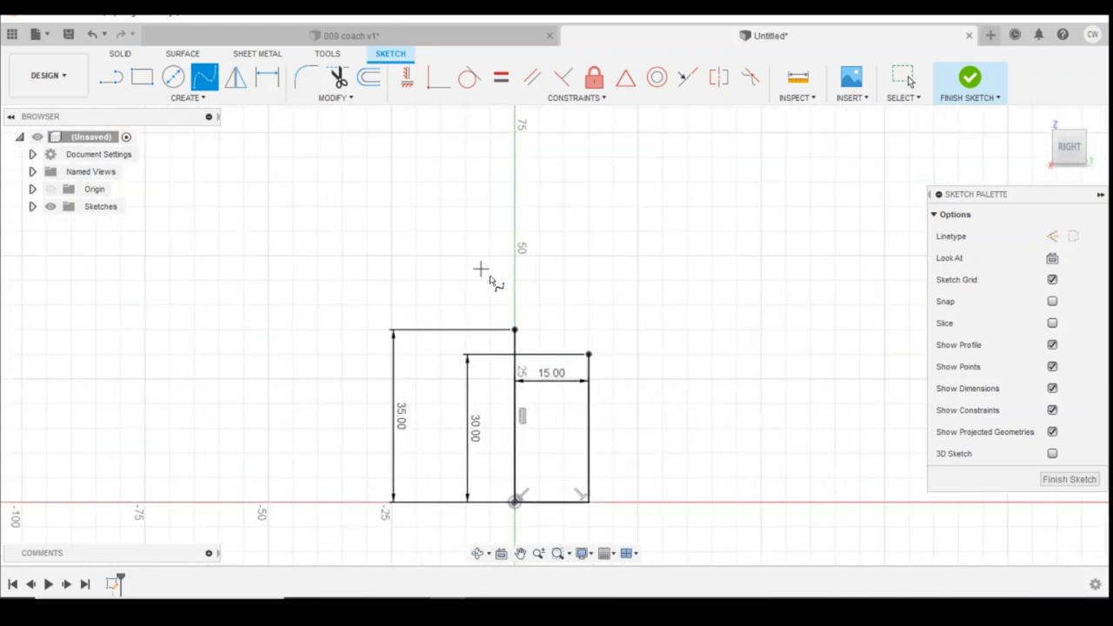
pyautogui.scroll(3, 516, 320)
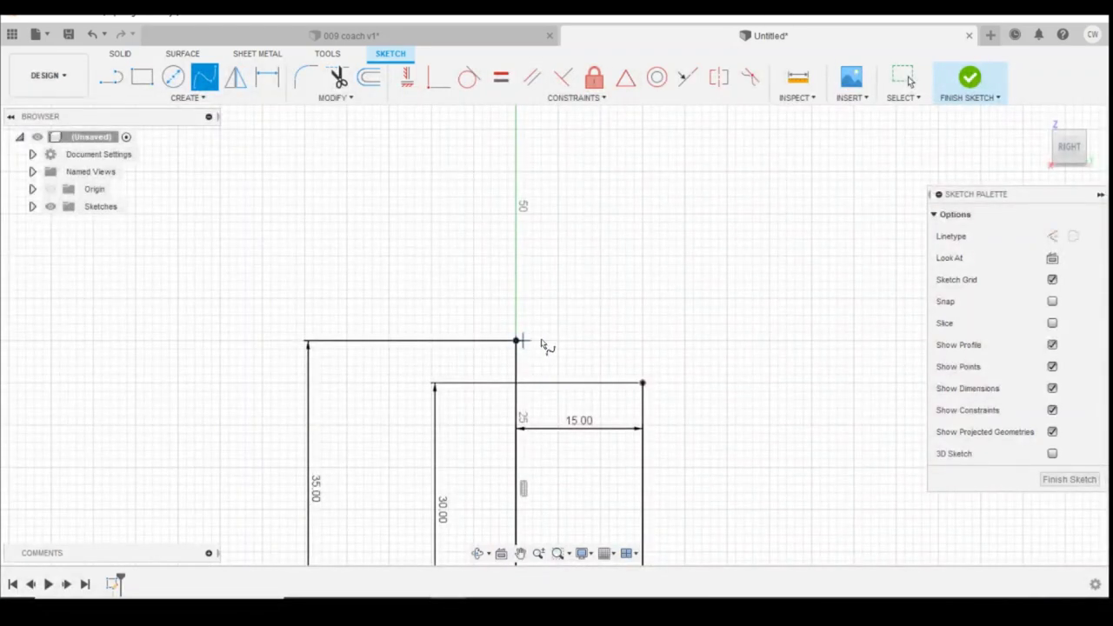
pyautogui.click(516, 340)
pyautogui.click(642, 383)
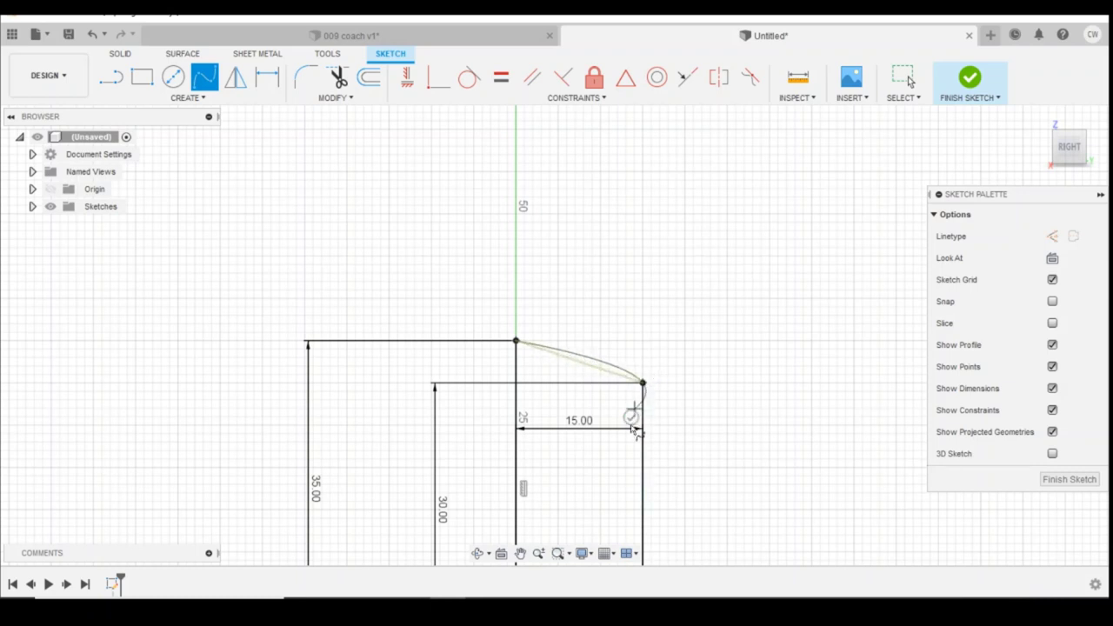
pyautogui.click(631, 418)
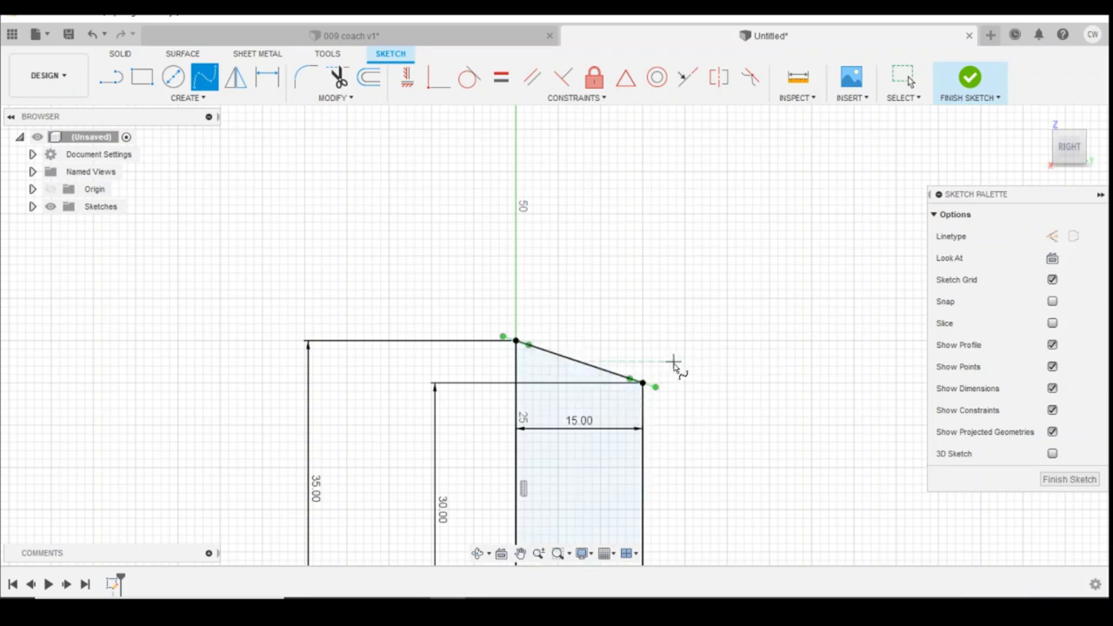
pyautogui.press('Escape')
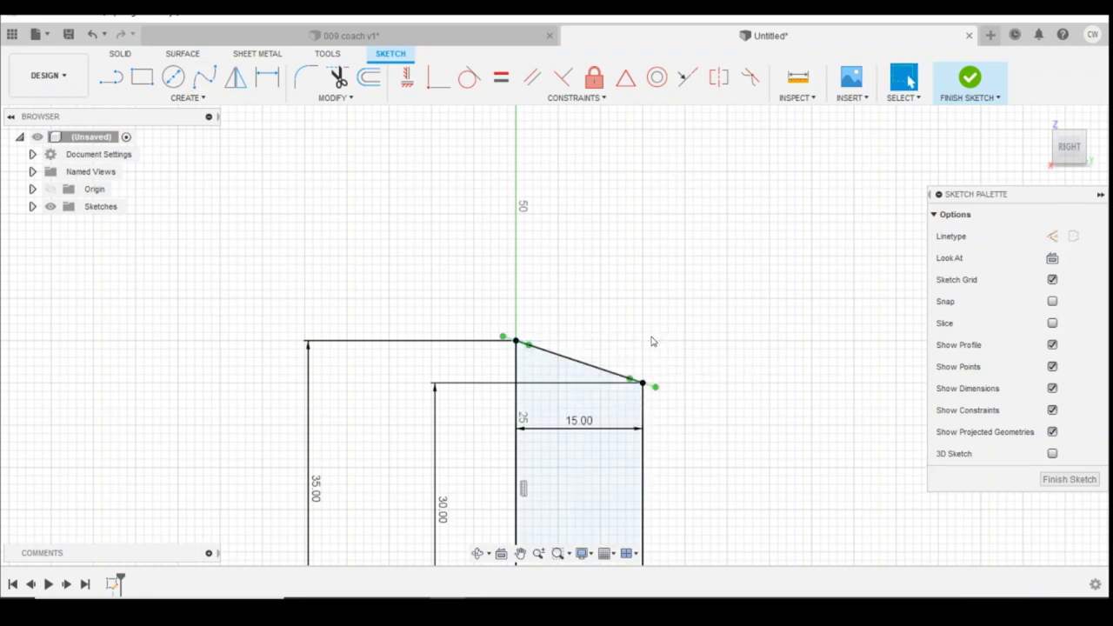
# - Adjust the spline's end tangents to bend it into a smooth rounded roof curve
pyautogui.scroll(2, 650, 346)
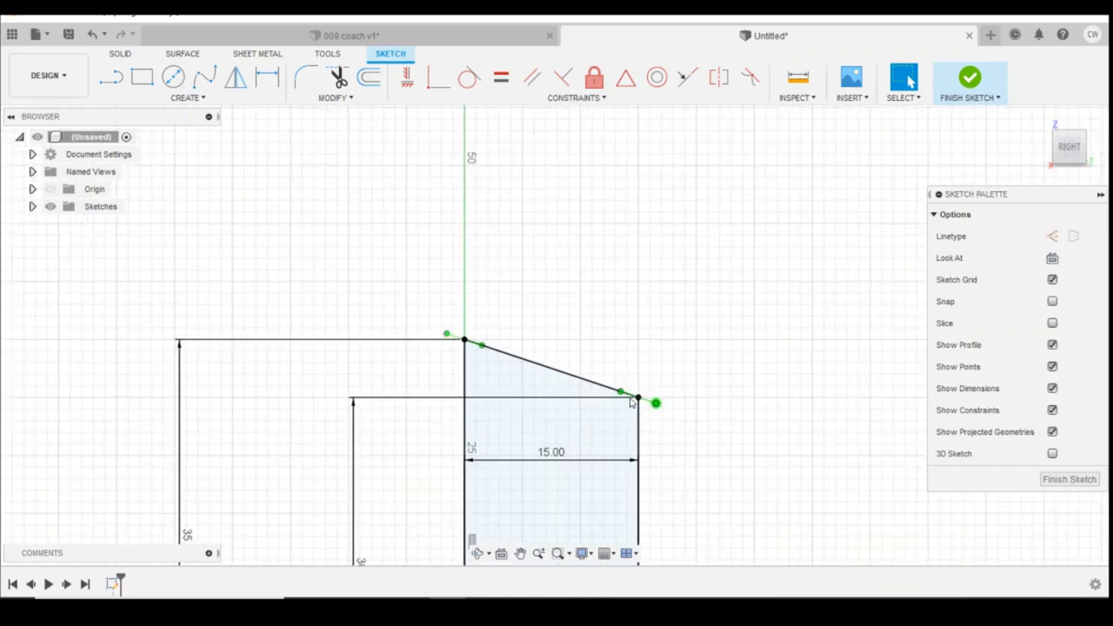
pyautogui.moveTo(657, 406)
pyautogui.mouseDown()
pyautogui.moveTo(649, 414)
pyautogui.moveTo(658, 415)
pyautogui.mouseUp()
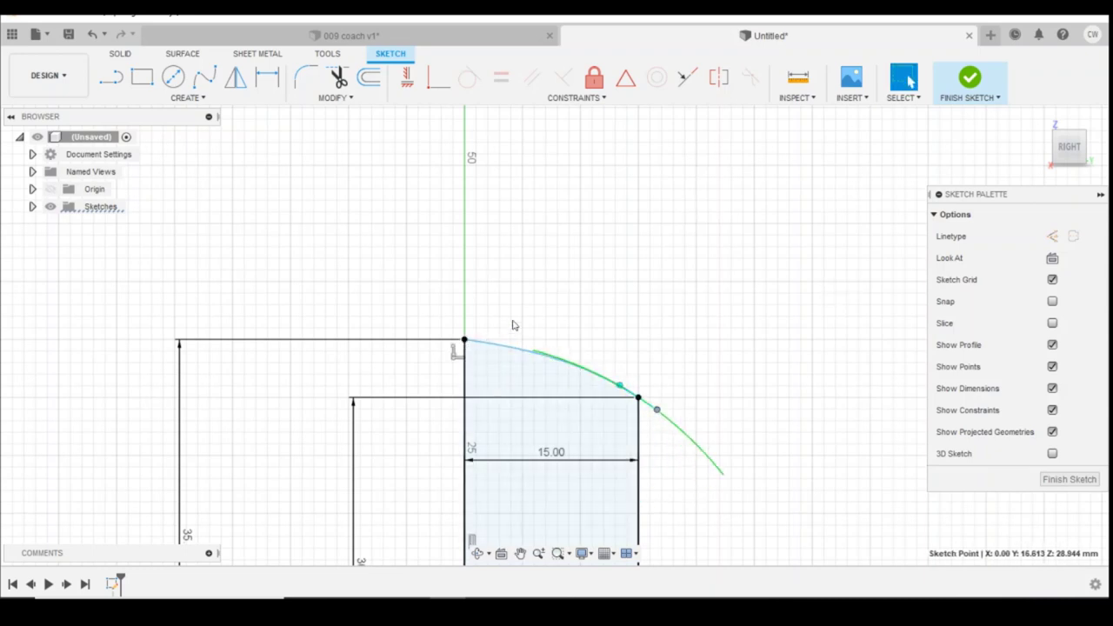
pyautogui.click(483, 343)
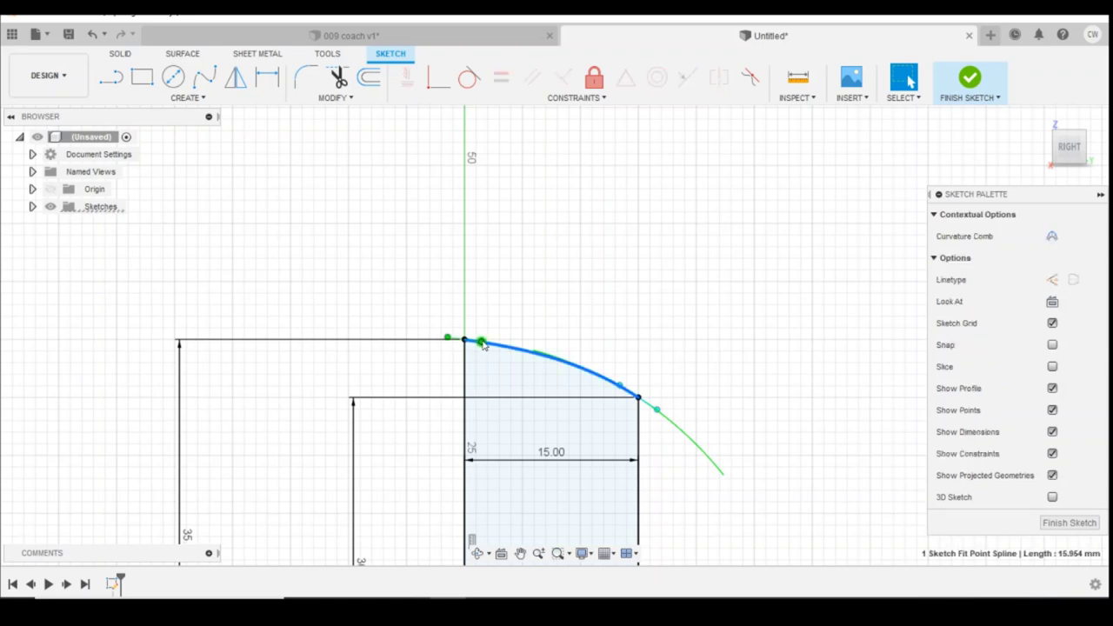
pyautogui.click(481, 342)
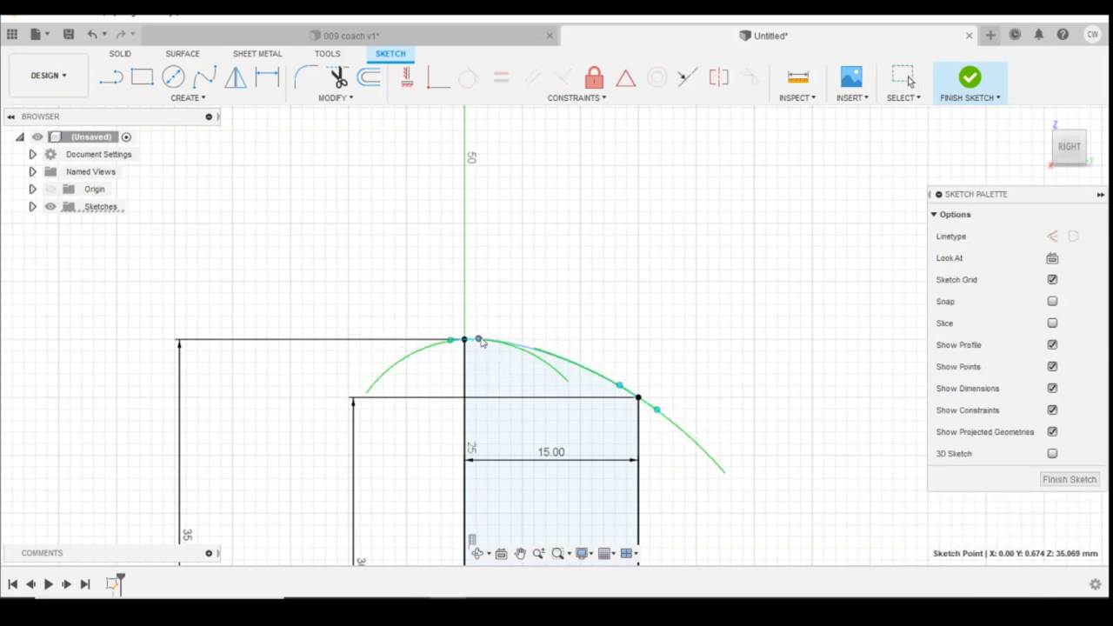
pyautogui.moveTo(481, 342)
pyautogui.mouseDown()
pyautogui.moveTo(464, 345)
pyautogui.moveTo(566, 325)
pyautogui.moveTo(488, 364)
pyautogui.moveTo(496, 344)
pyautogui.mouseUp()
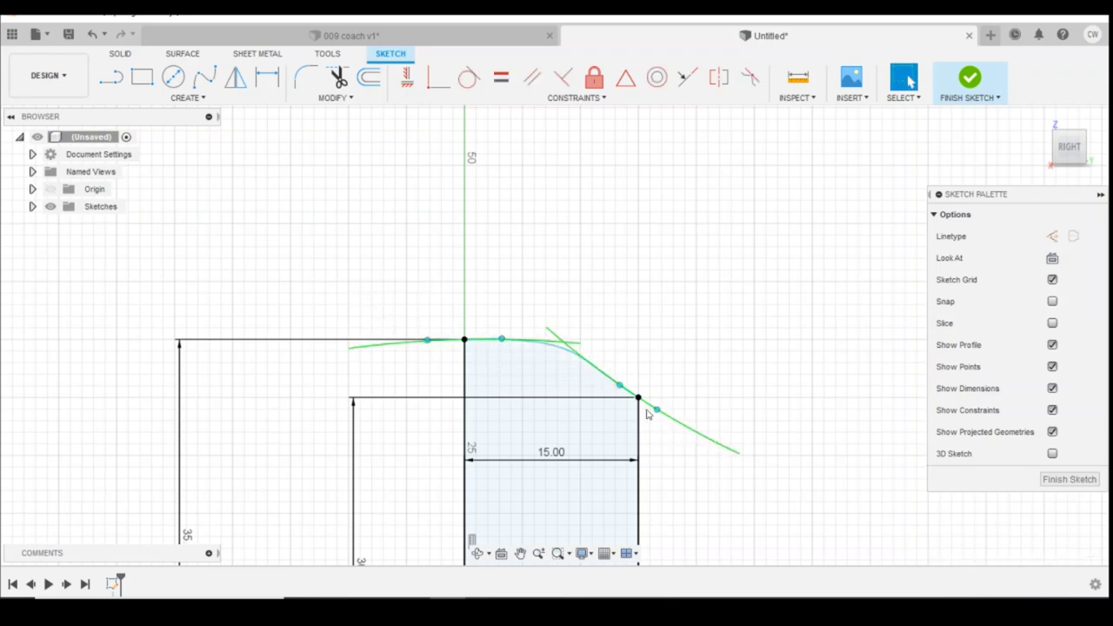
pyautogui.moveTo(656, 409); pyautogui.dragTo(648, 408)
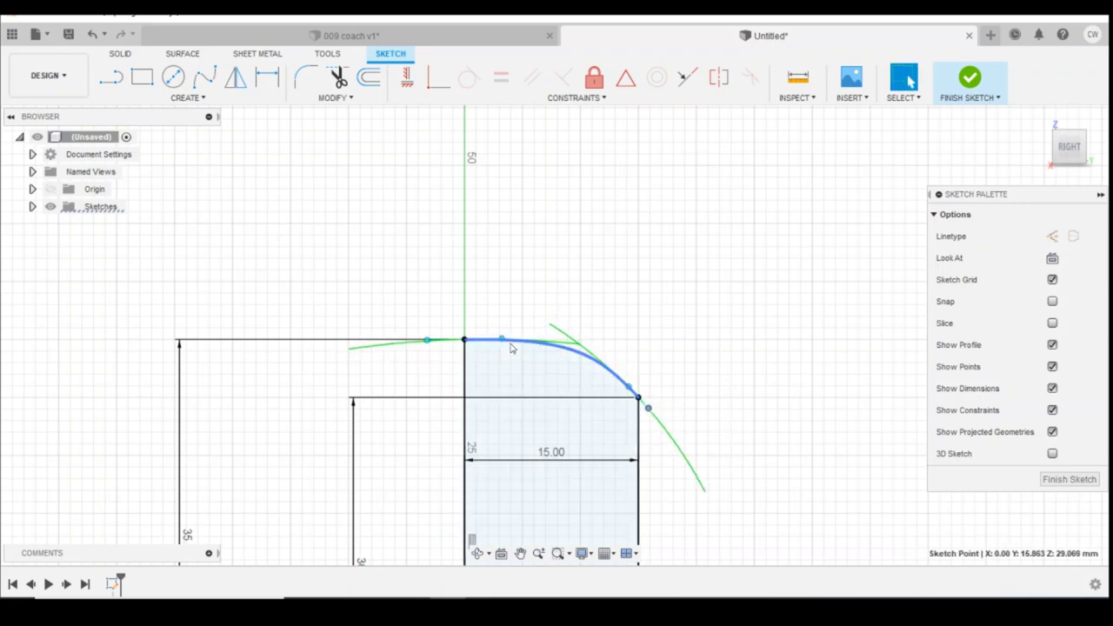
pyautogui.moveTo(503, 339); pyautogui.dragTo(500, 343)
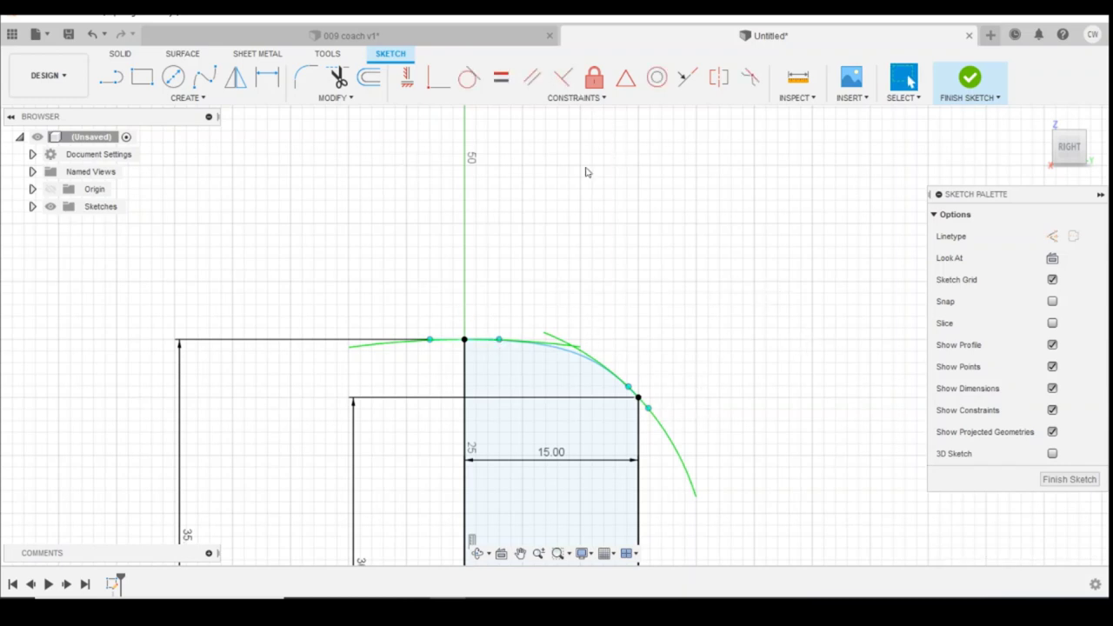
# - Fix the roof spline and offset a copy of it 1 mm above
pyautogui.click(600, 369)
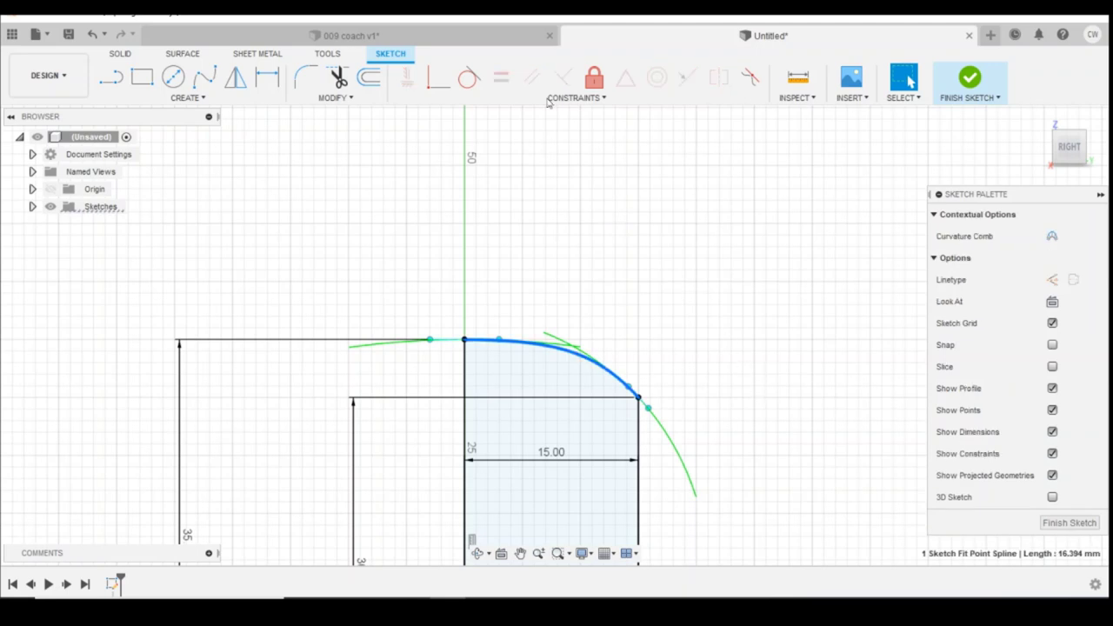
pyautogui.click(594, 76)
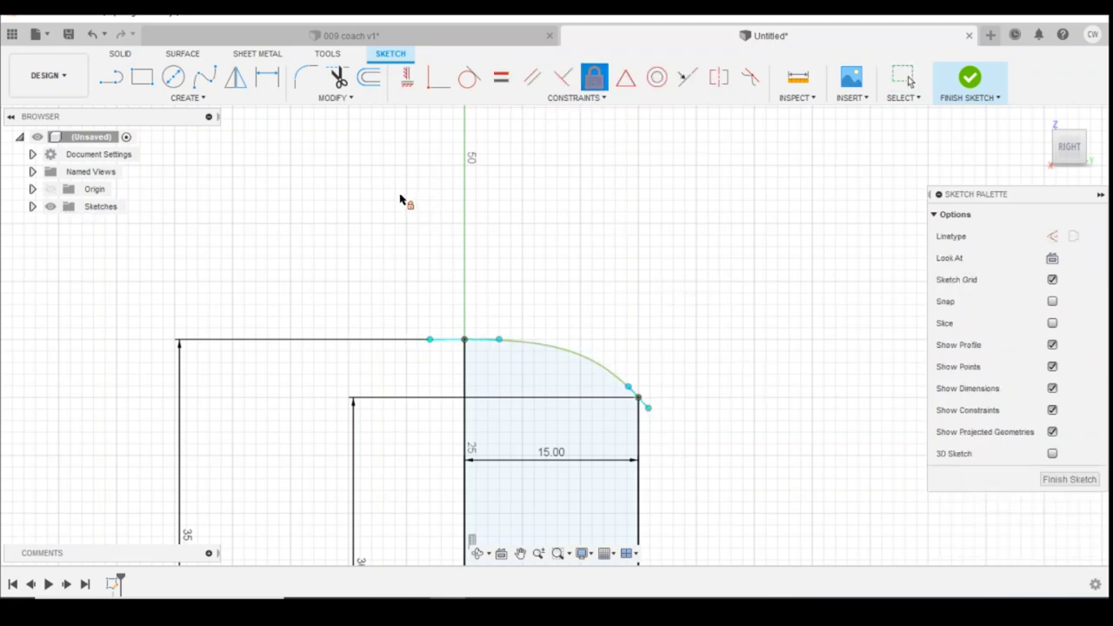
pyautogui.click(371, 80)
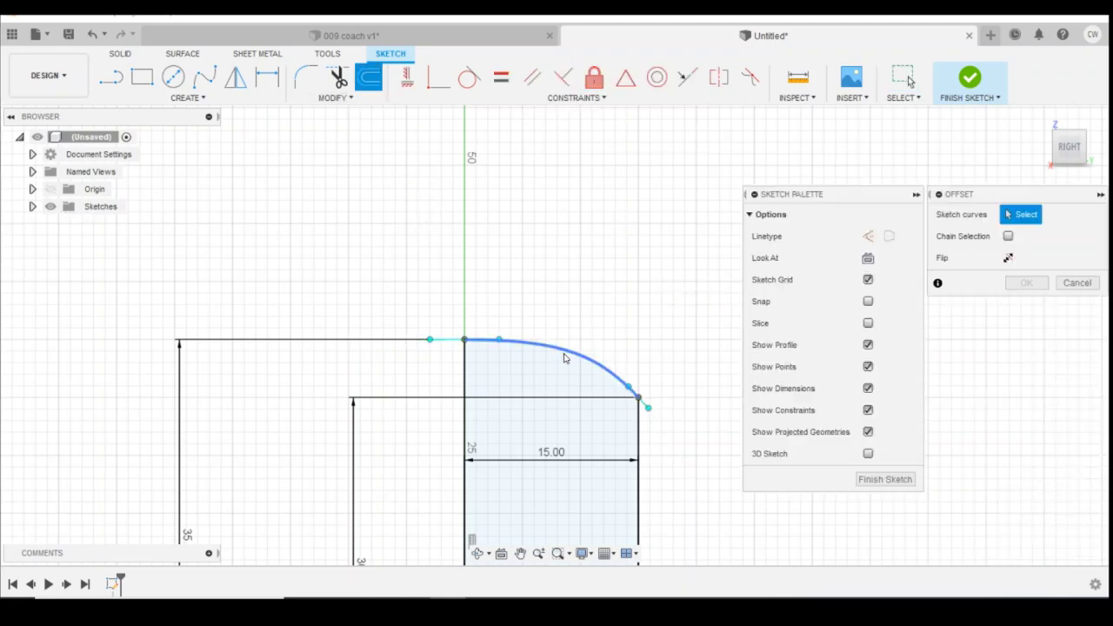
pyautogui.click(567, 353)
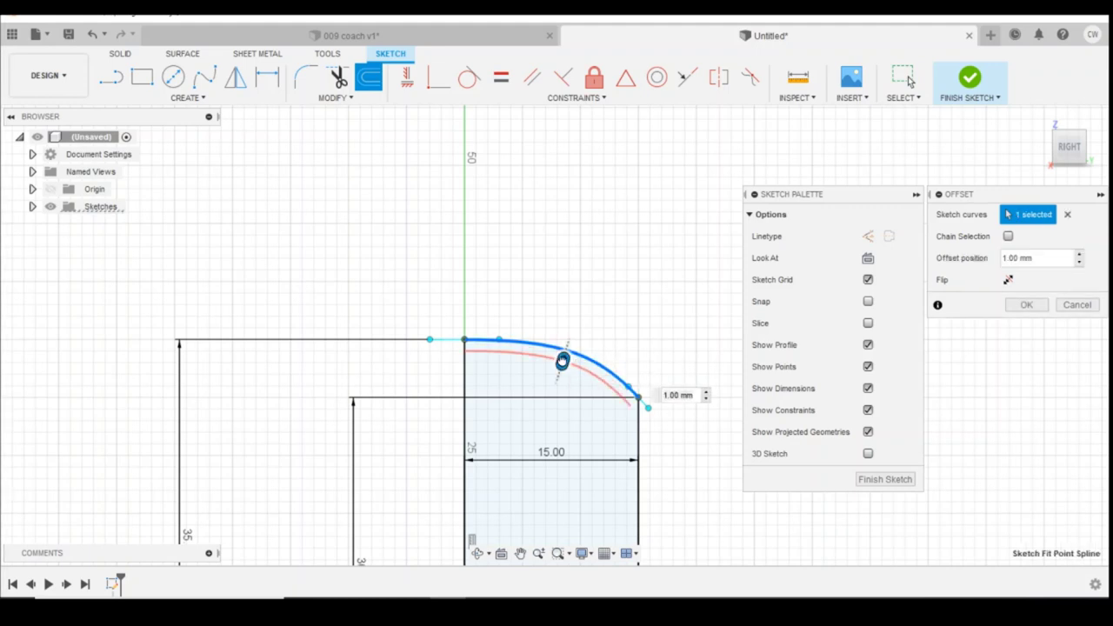
pyautogui.moveTo(562, 360); pyautogui.dragTo(569, 334)
pyautogui.write('-')
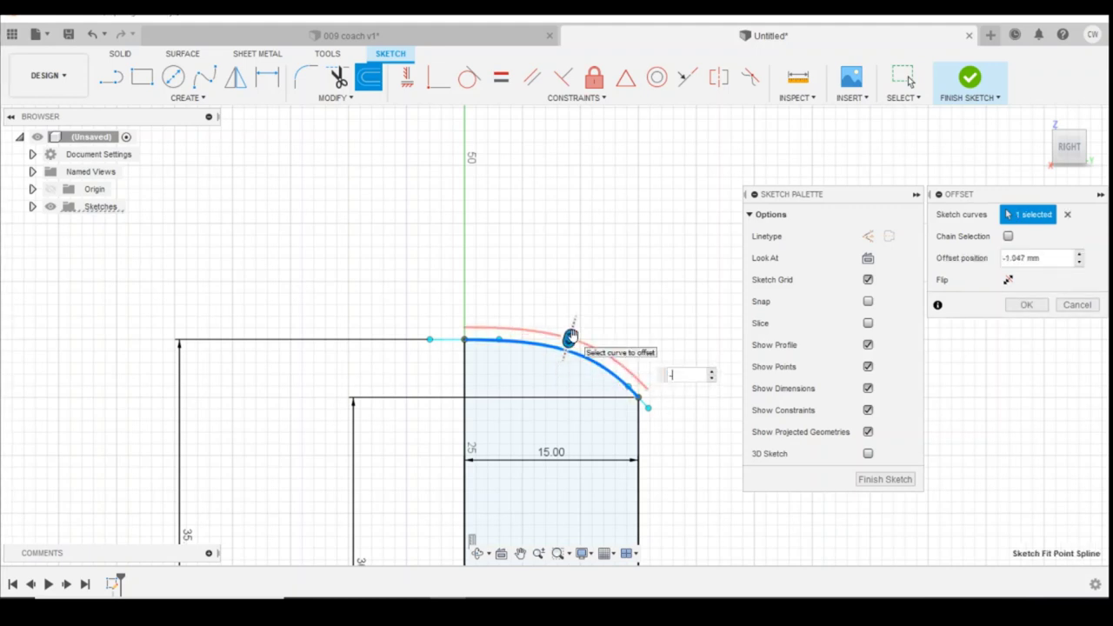
pyautogui.write('1')
pyautogui.press('Return')
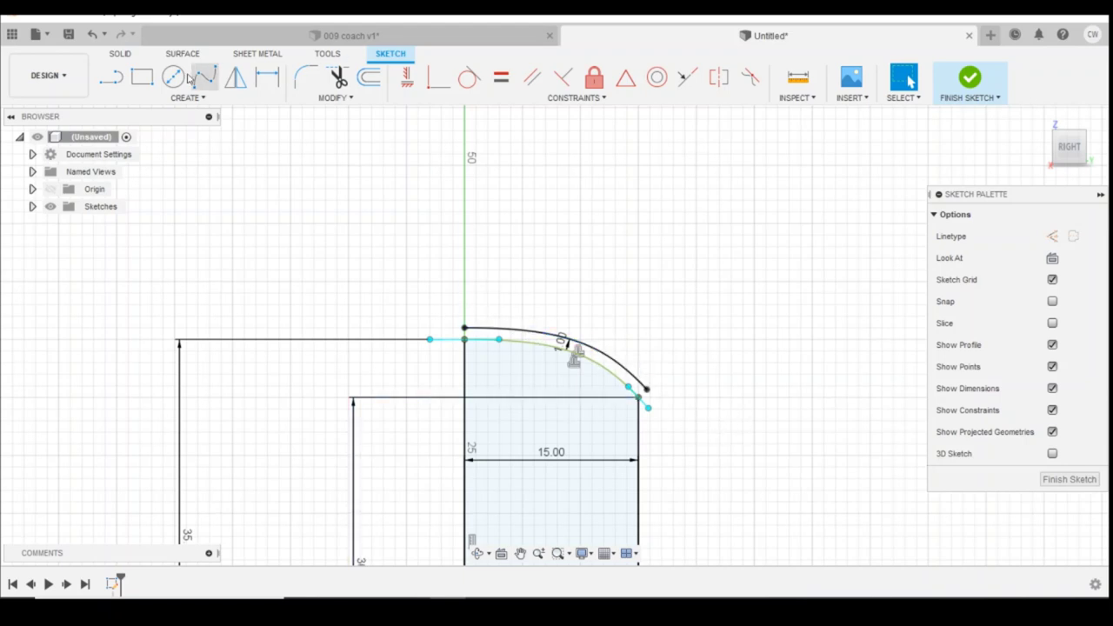
# - Start a line at the offset curve's end, then cancel it
pyautogui.press('l')
pyautogui.click(465, 340)
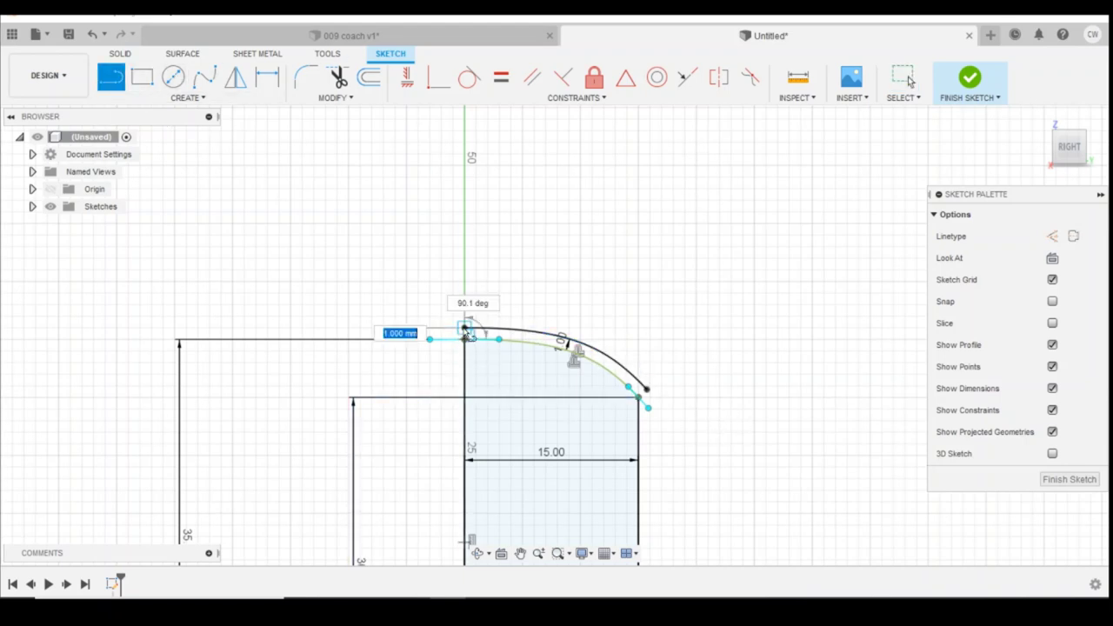
pyautogui.scroll(4, 470, 333)
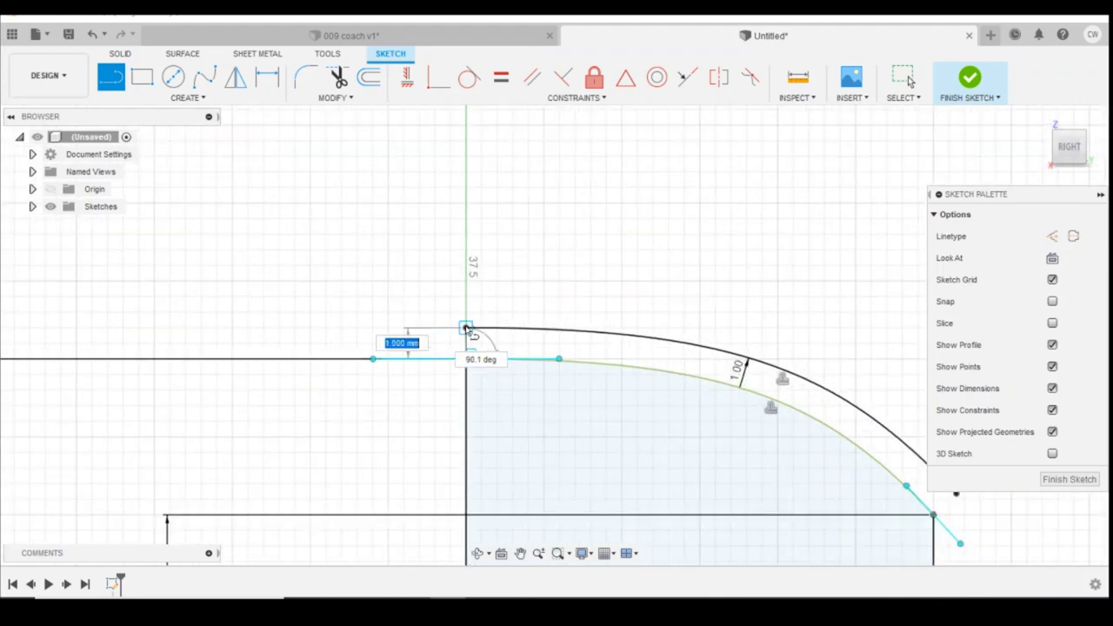
pyautogui.press('Escape')
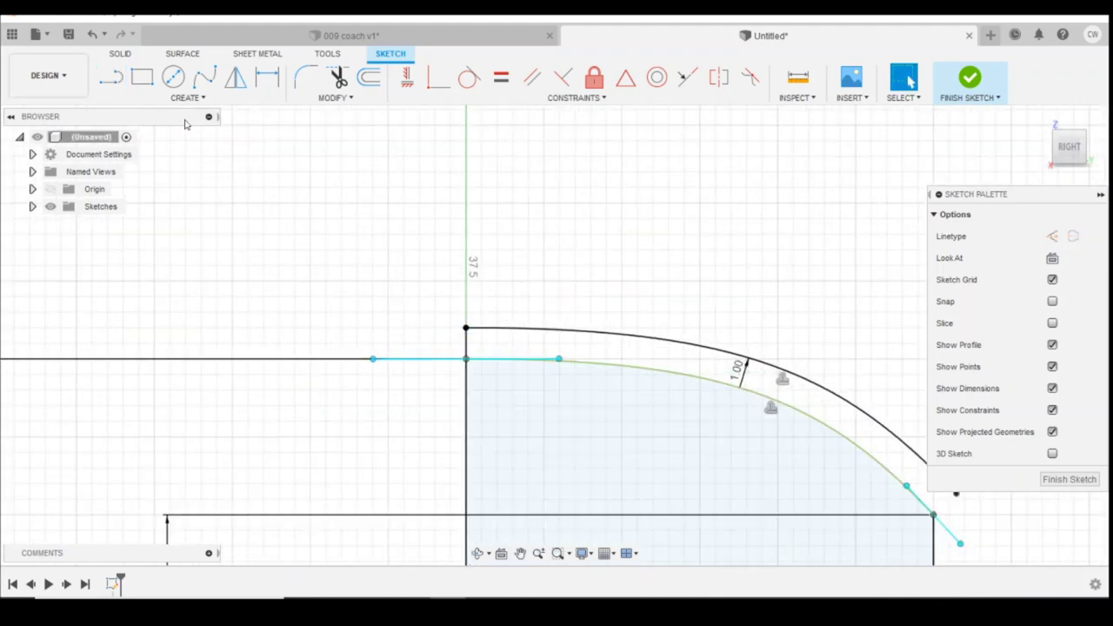
# - Draw a tangent arc from the offset curve's end to the corner point and fix it
pyautogui.click(185, 103)
pyautogui.moveTo(139, 162)
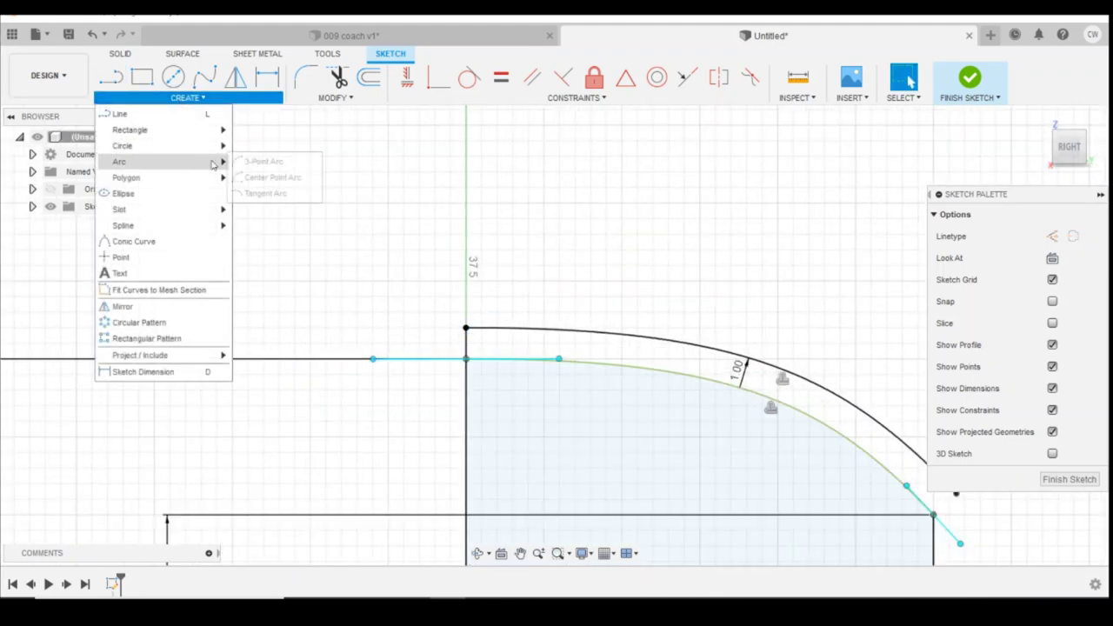
pyautogui.click(268, 194)
pyautogui.scroll(-3, 373, 243)
pyautogui.scroll(2, 698, 355)
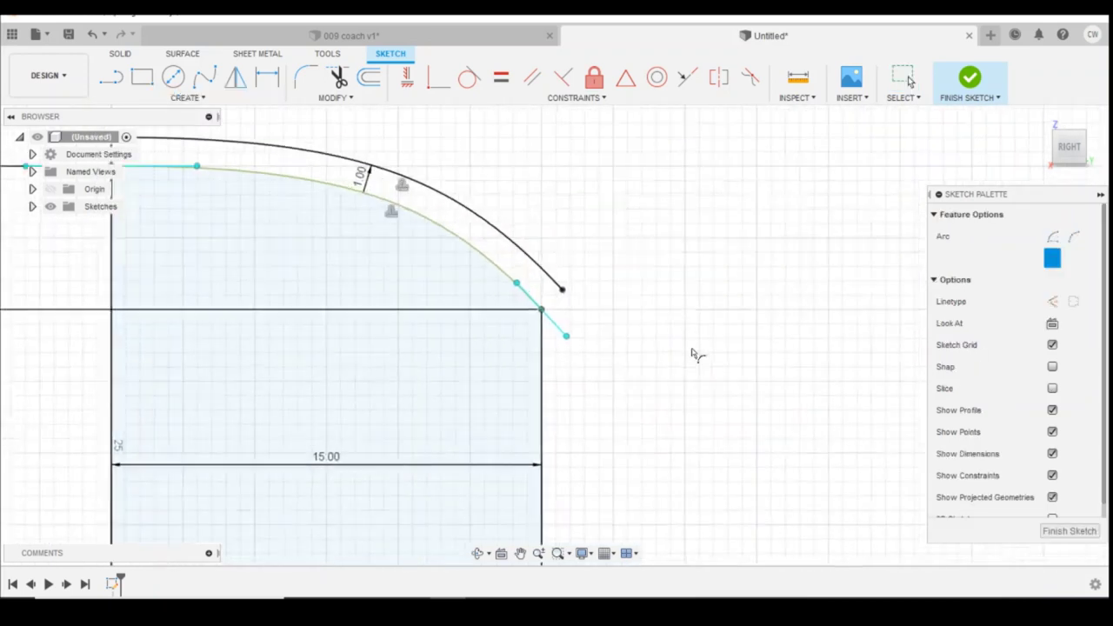
pyautogui.scroll(3, 556, 277)
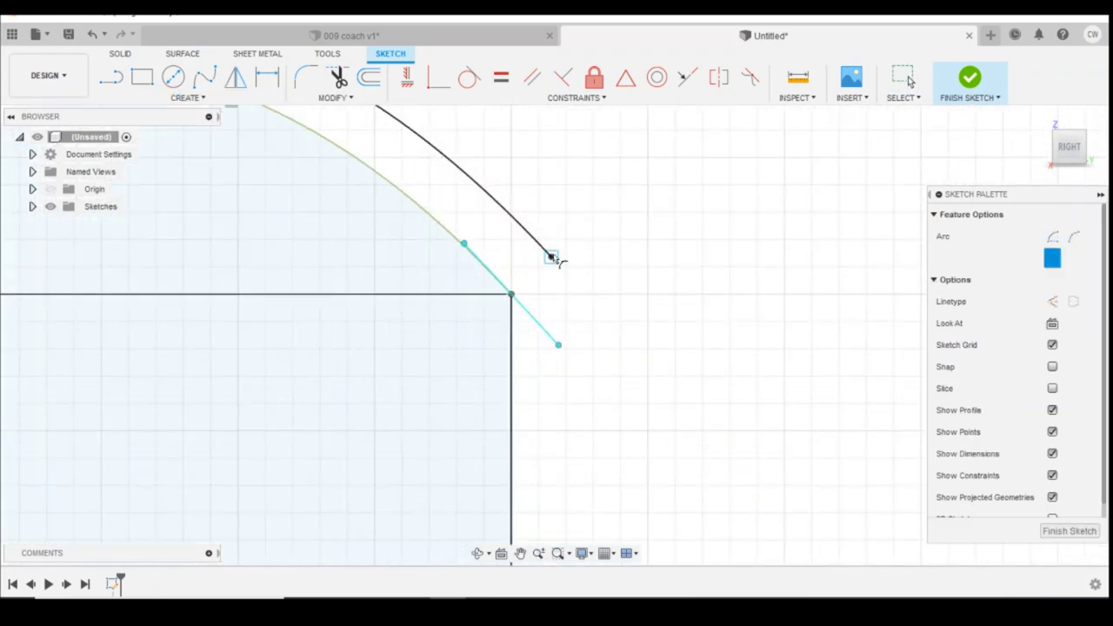
pyautogui.click(551, 257)
pyautogui.click(512, 296)
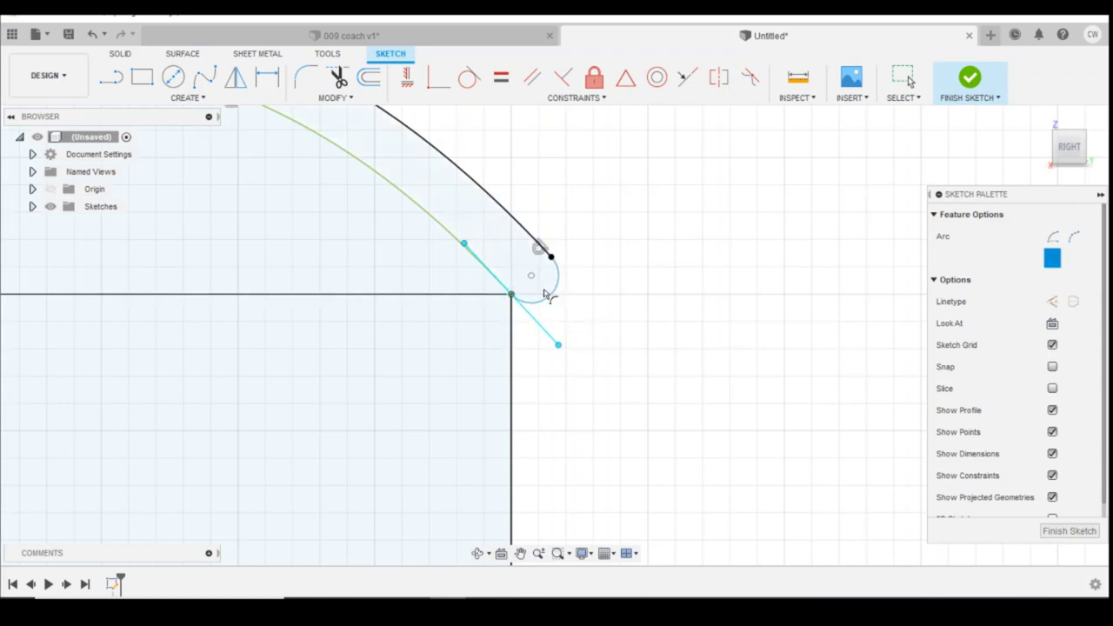
pyautogui.press('Escape')
pyautogui.click(594, 77)
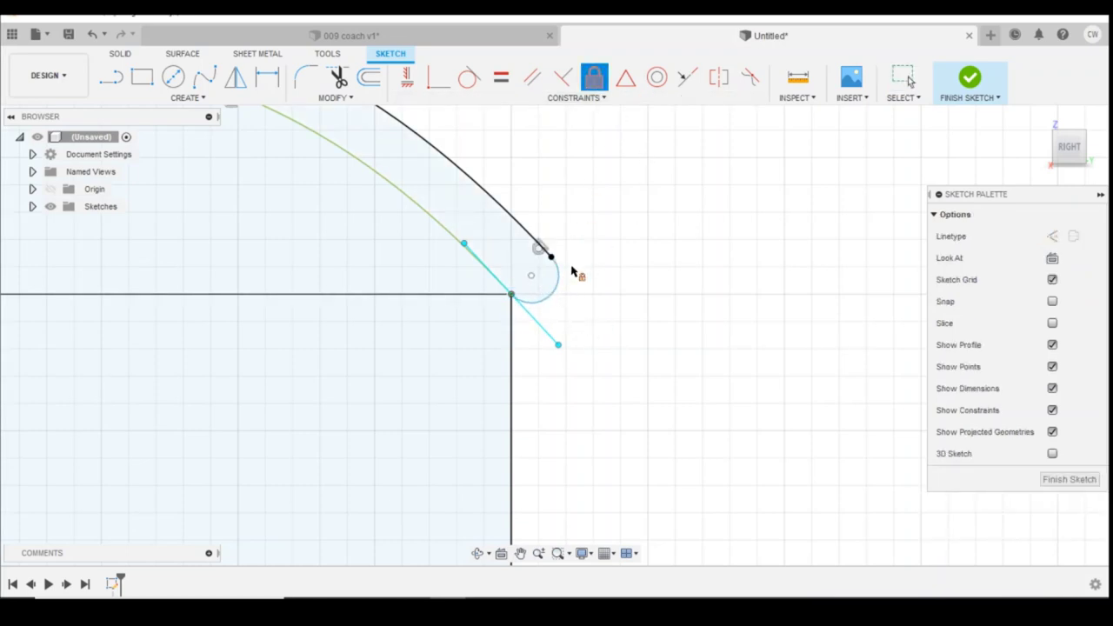
pyautogui.click(558, 285)
pyautogui.press('Escape')
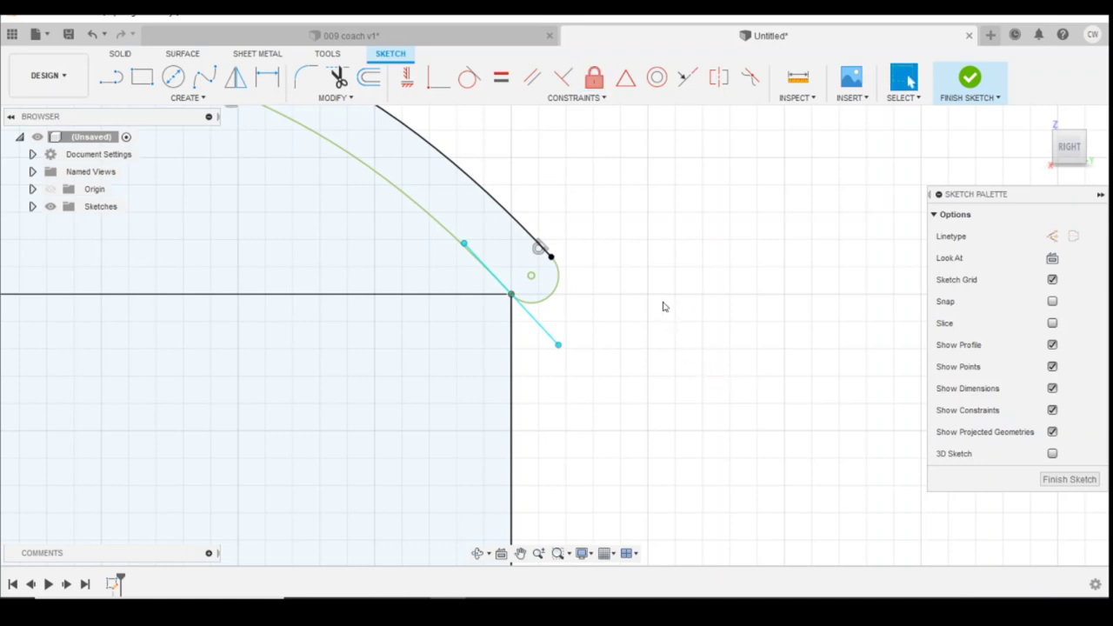
# - Select the profiles under the roof arc for extruding
pyautogui.scroll(-5, 660, 299)
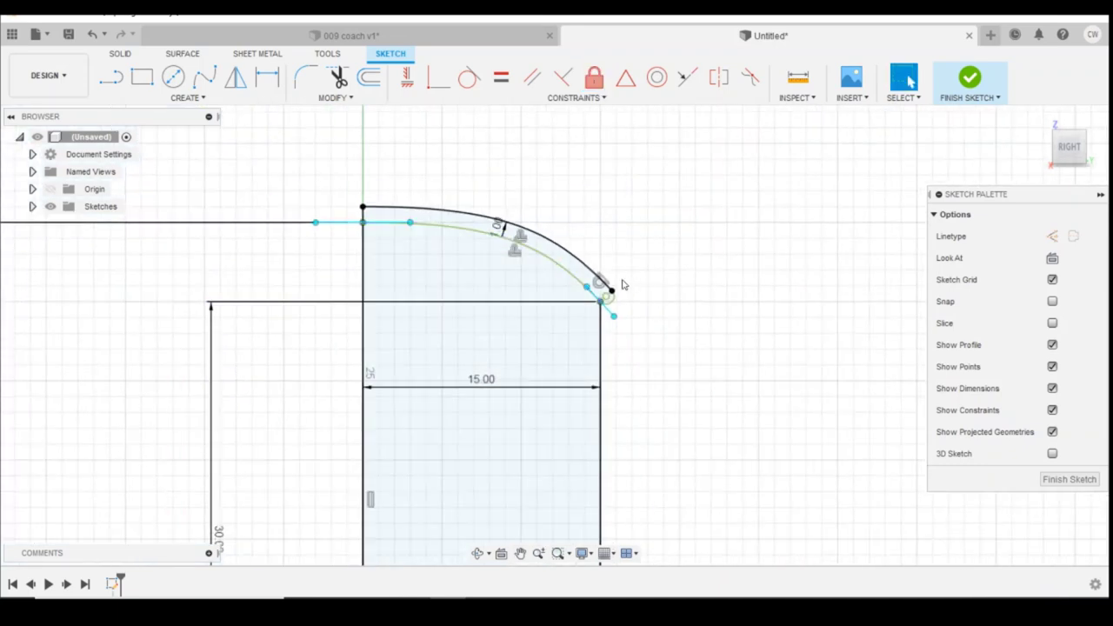
pyautogui.click(521, 268)
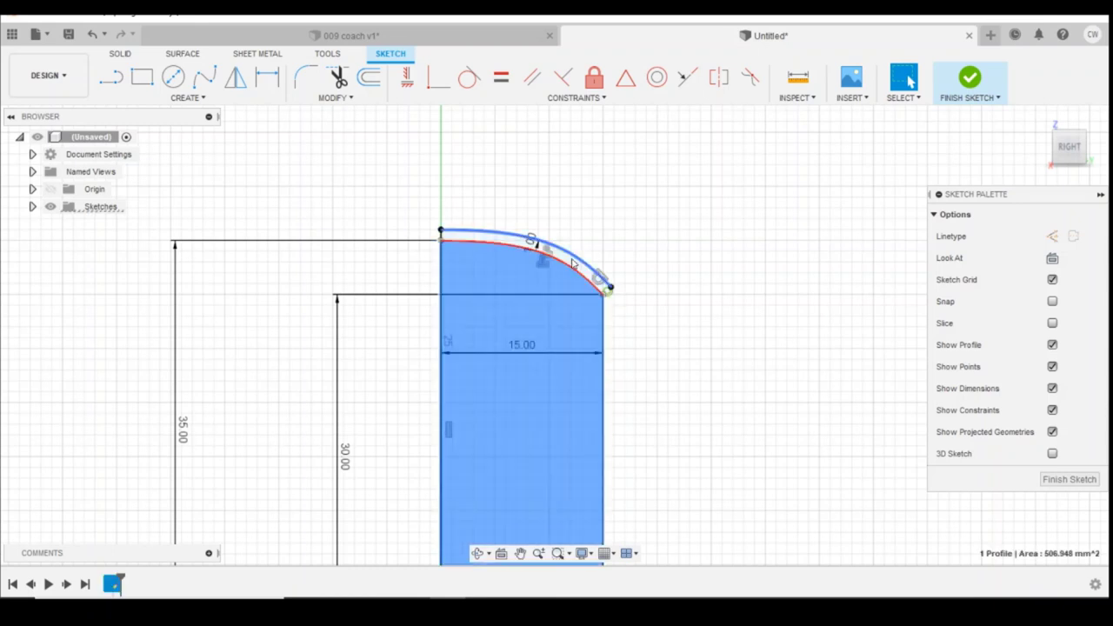
pyautogui.scroll(3, 577, 267)
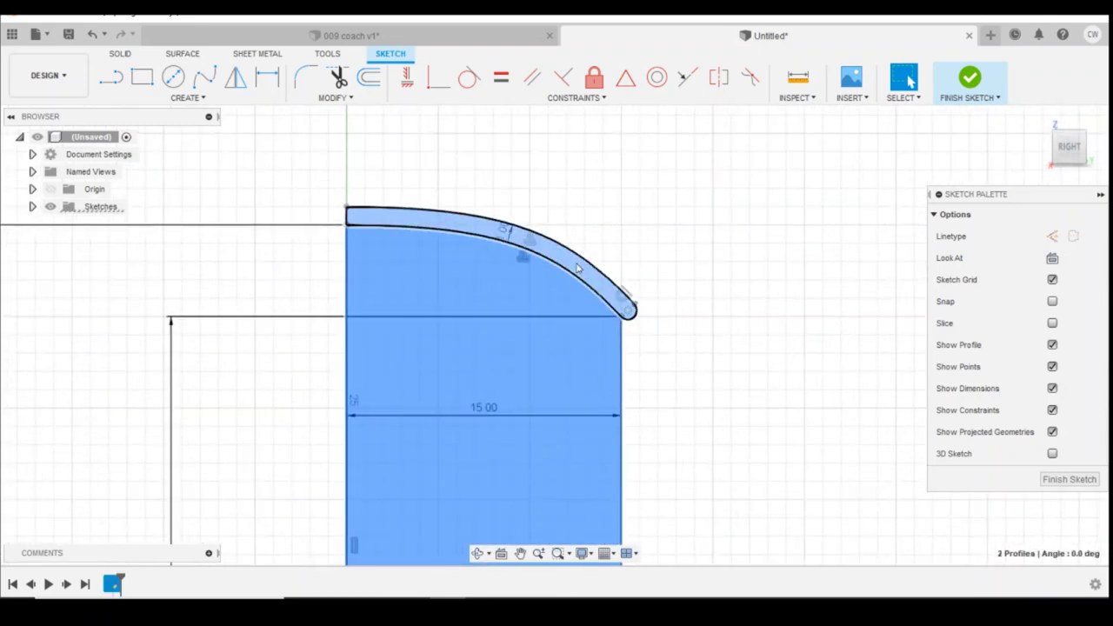
pyautogui.rightClick(577, 267)
# - Extrude both side profiles 30 mm to one side as a new body
pyautogui.click(561, 326)
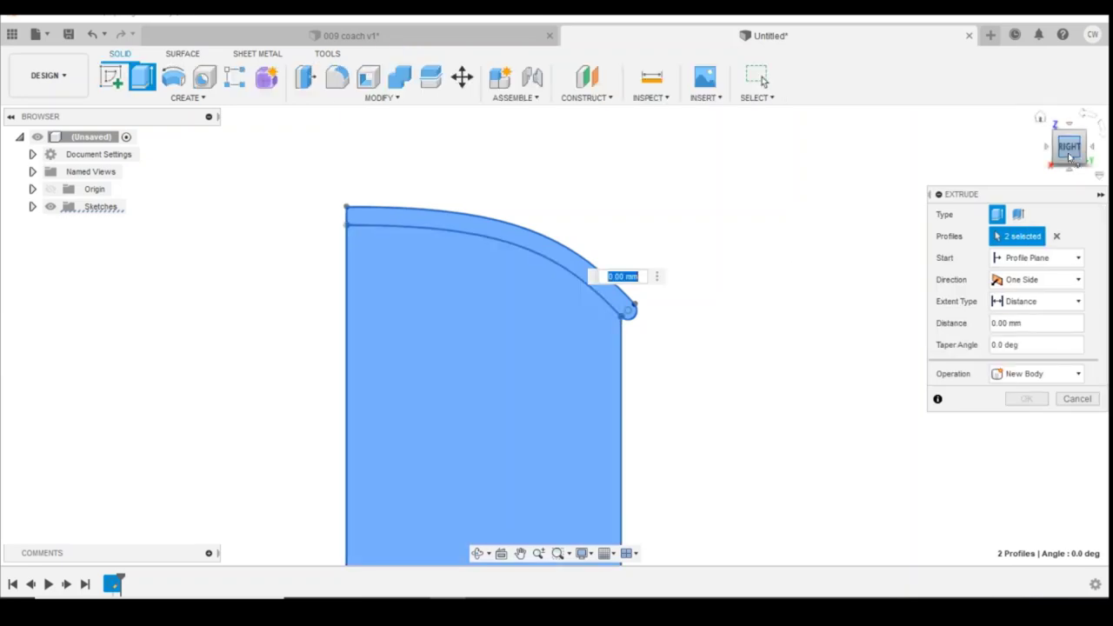
pyautogui.click(1070, 157)
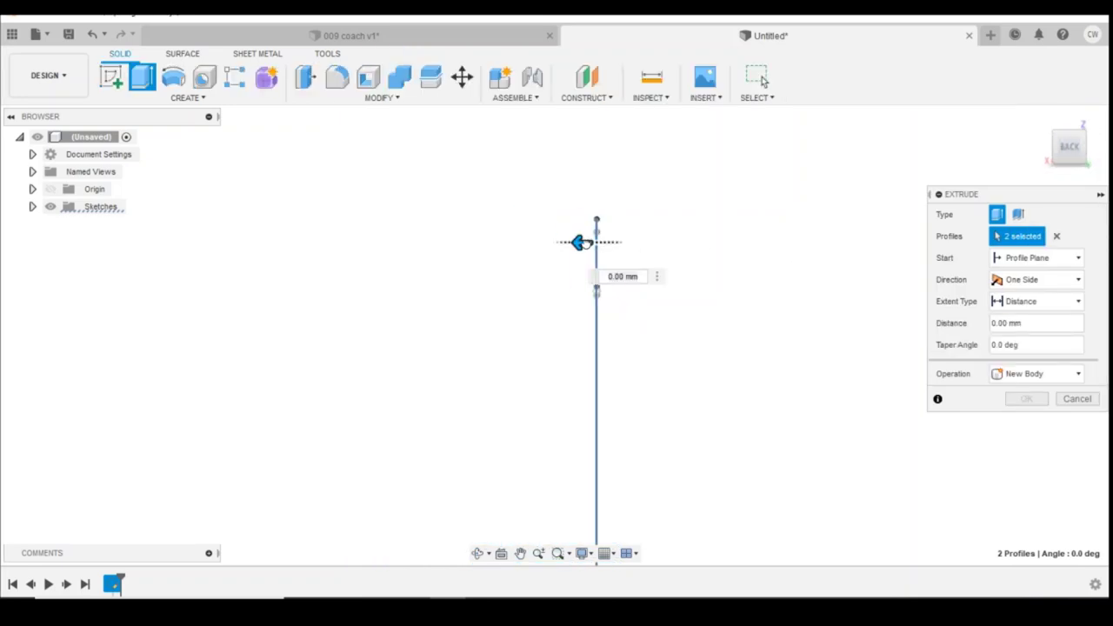
pyautogui.moveTo(580, 243); pyautogui.dragTo(202, 244)
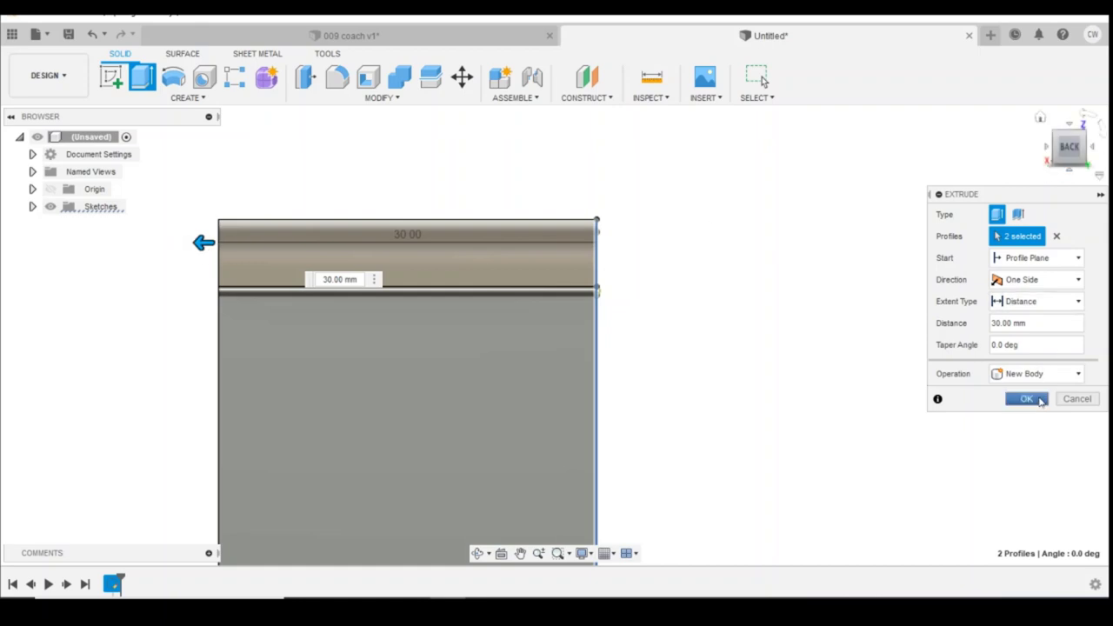
pyautogui.click(1040, 400)
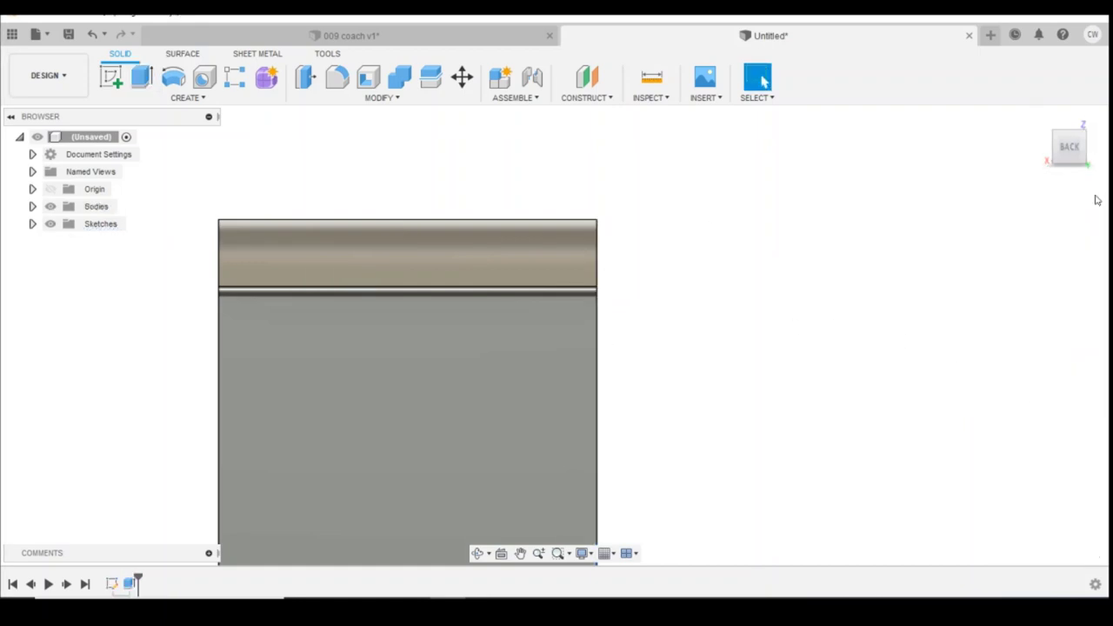
pyautogui.scroll(-3, 914, 166)
pyautogui.scroll(2, 1056, 188)
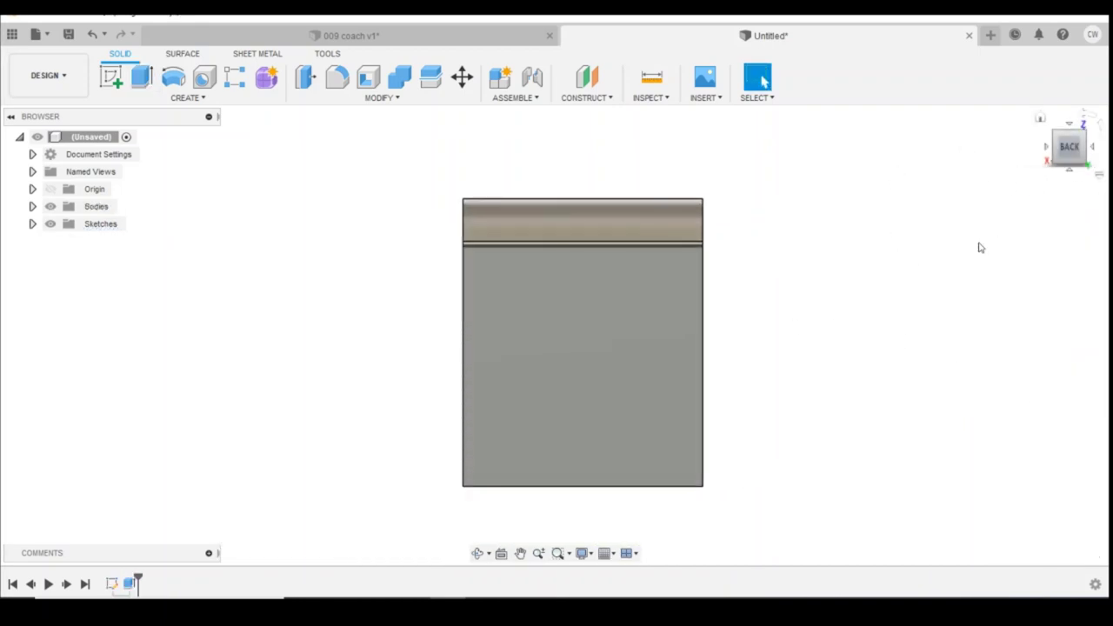
pyautogui.moveTo(1069, 144); pyautogui.dragTo(1060, 130)
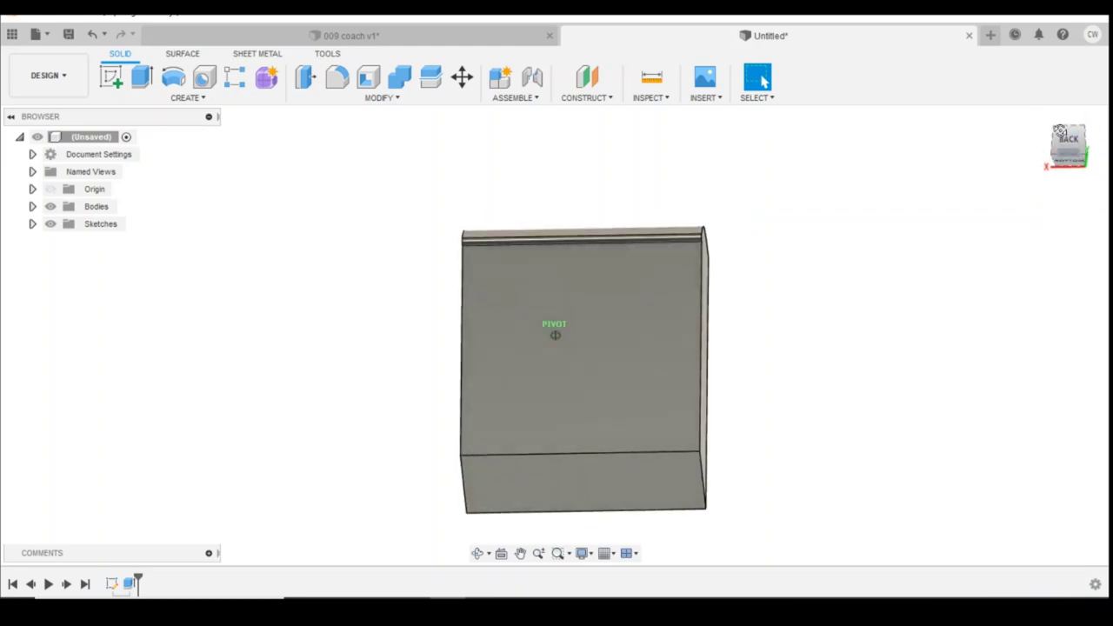
# - Shell the body with 1 mm inside thickness, removing one end face
pyautogui.click(368, 77)
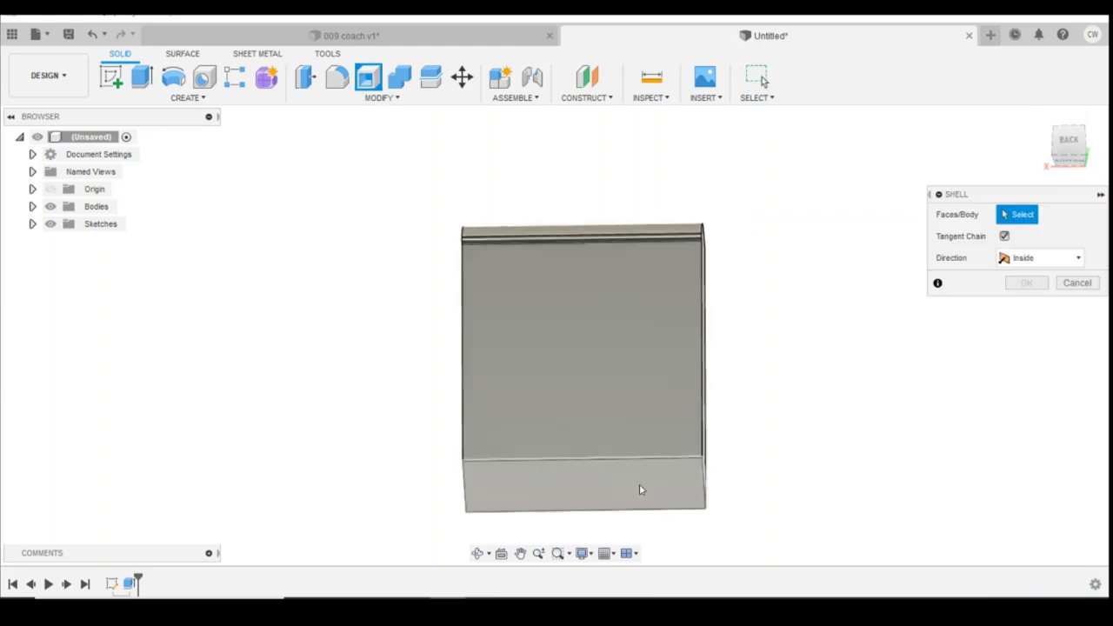
pyautogui.click(641, 494)
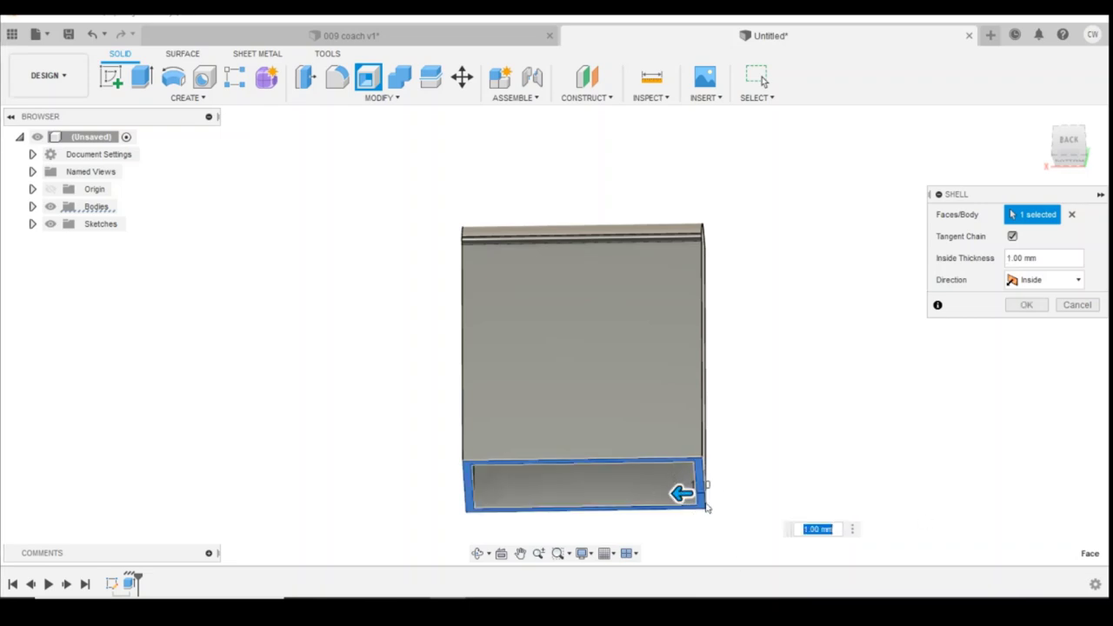
pyautogui.click(1027, 305)
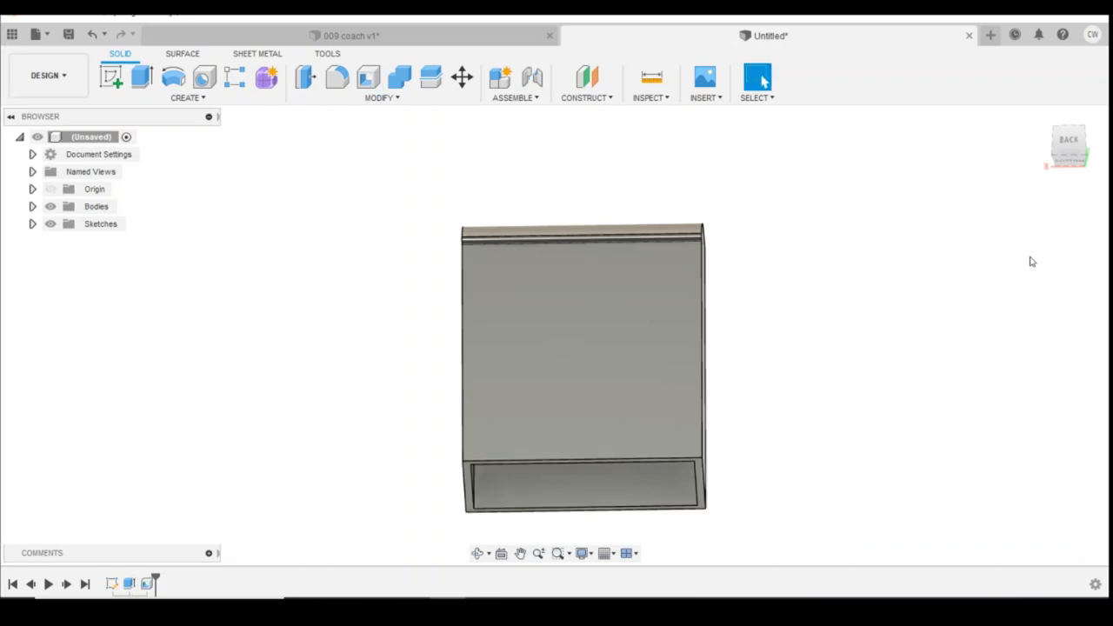
pyautogui.moveTo(1068, 144); pyautogui.dragTo(1055, 165)
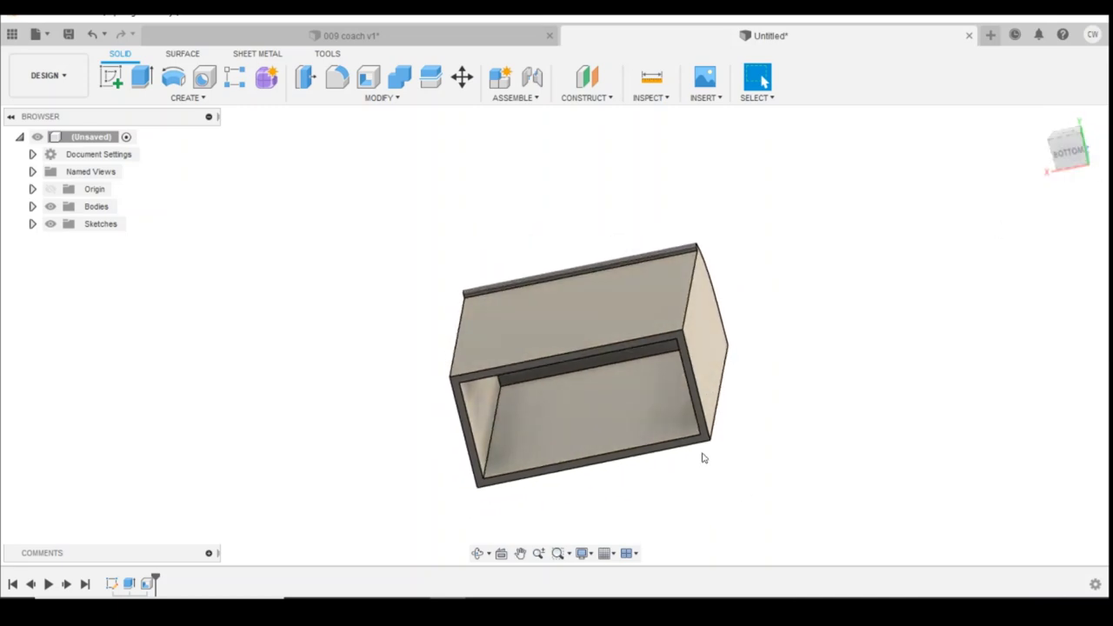
# - Extrude-cut 6 mm back from the box's inner end face
pyautogui.click(484, 415)
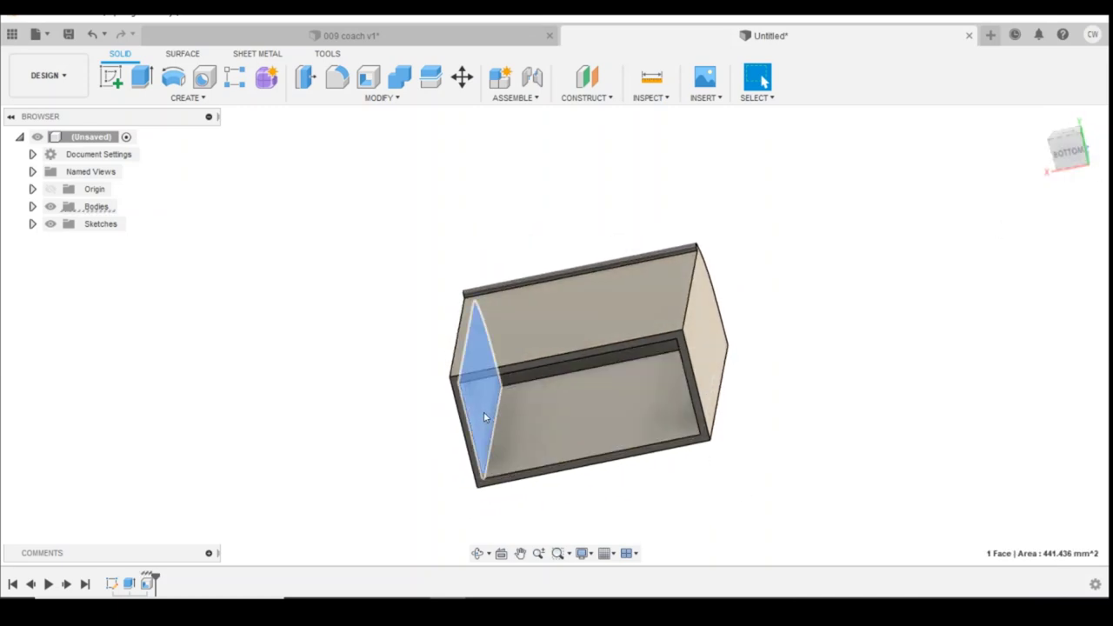
pyautogui.rightClick(484, 417)
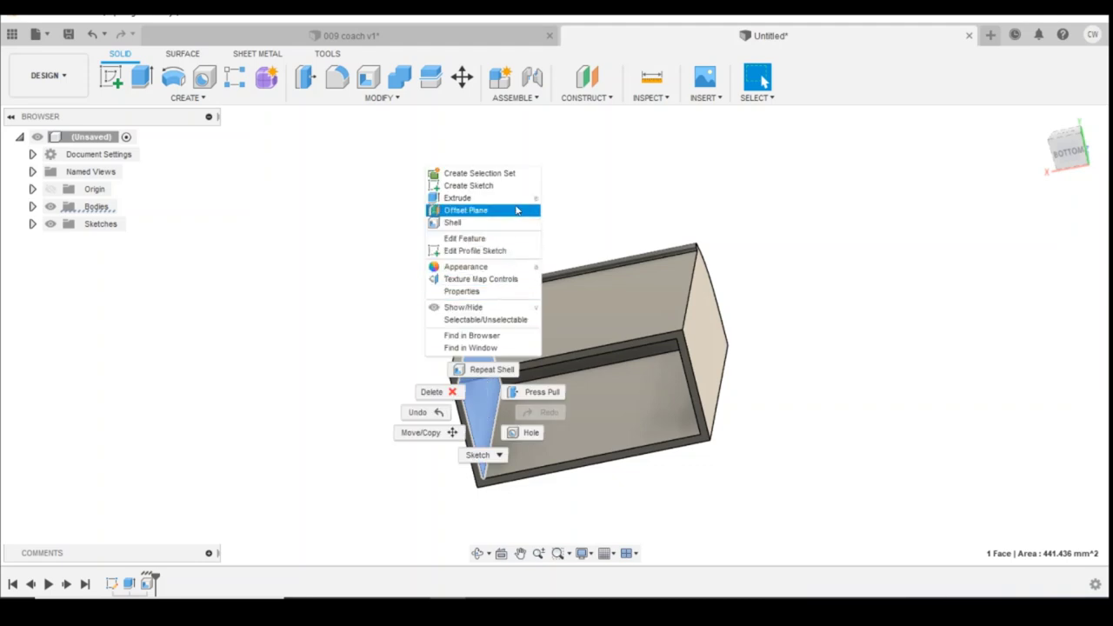
pyautogui.click(457, 197)
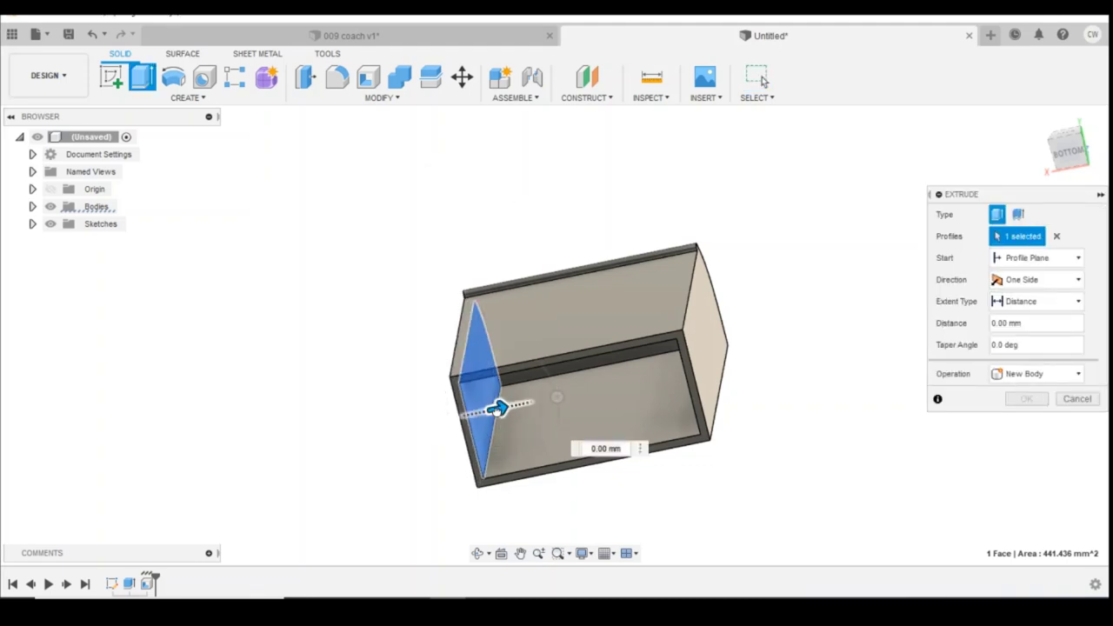
pyautogui.moveTo(497, 409); pyautogui.dragTo(424, 424)
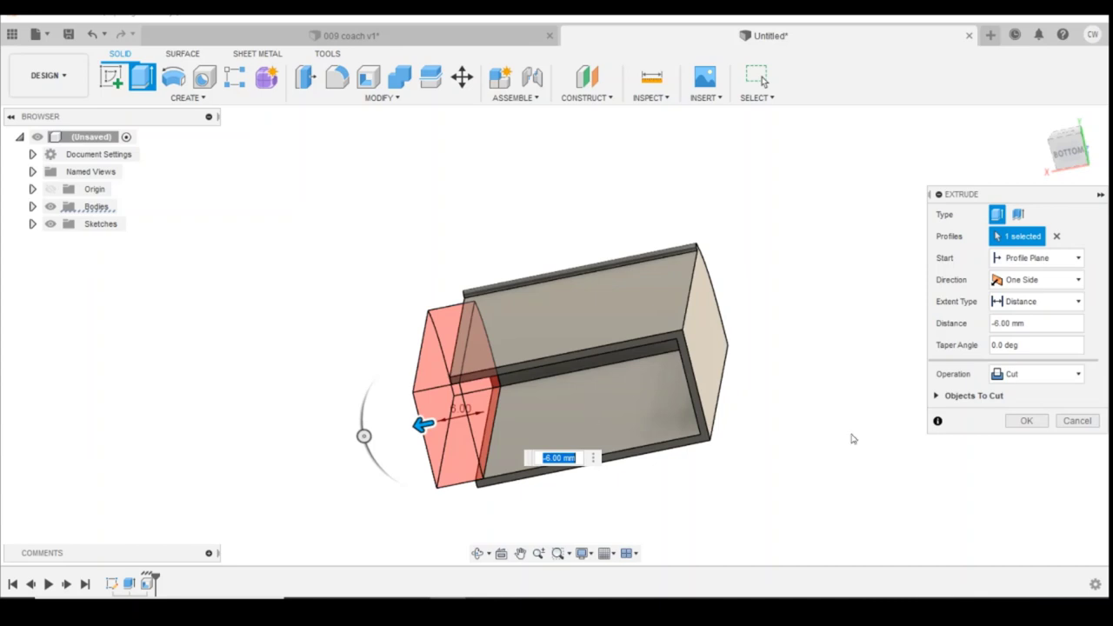
pyautogui.click(1026, 421)
# - Cut the bottom panel 4 mm into the body with Repeat Extrude
pyautogui.rightClick(600, 409)
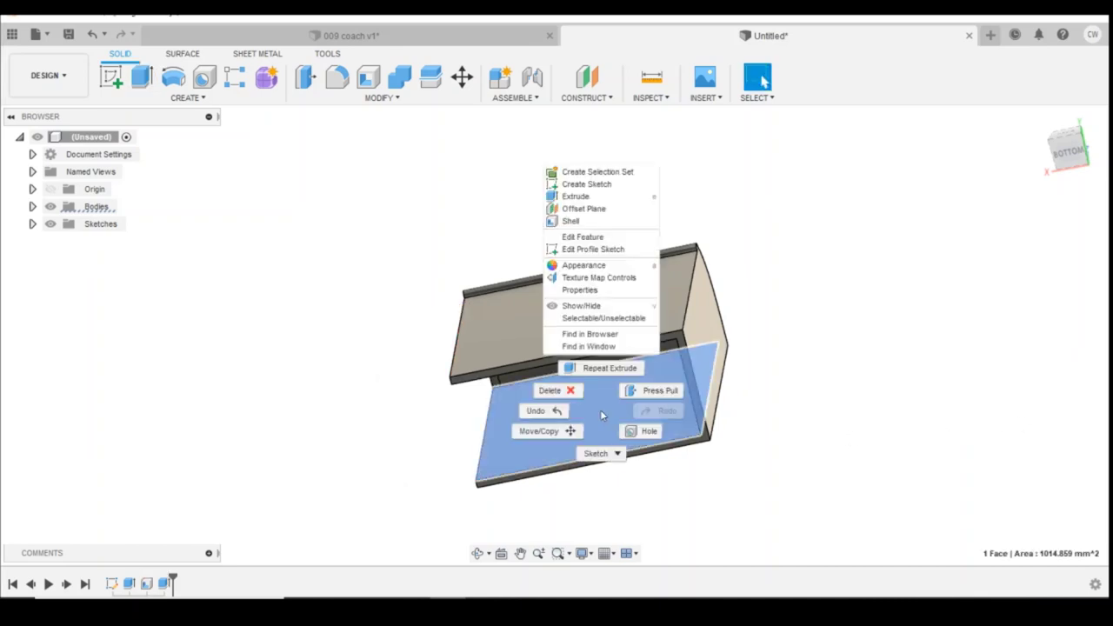
pyautogui.click(600, 368)
pyautogui.moveTo(597, 395); pyautogui.dragTo(607, 420)
pyautogui.click(1026, 421)
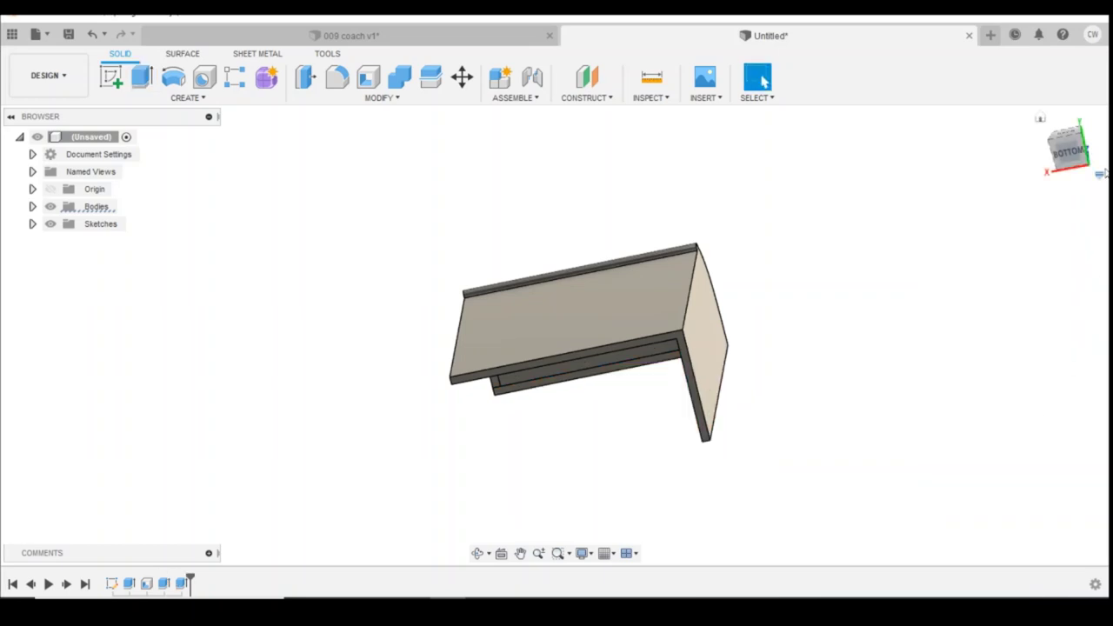
pyautogui.moveTo(1058, 166); pyautogui.dragTo(1047, 124)
pyautogui.click(1041, 119)
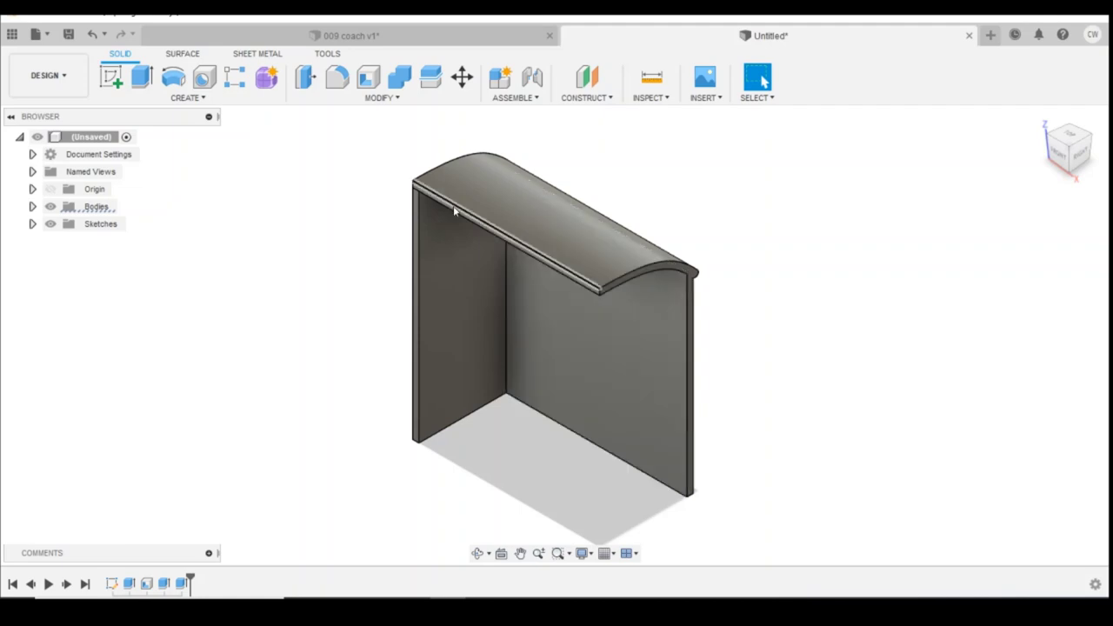
# - Save the design as '009 Coach Base Template' in the Tutorial folder
pyautogui.click(35, 34)
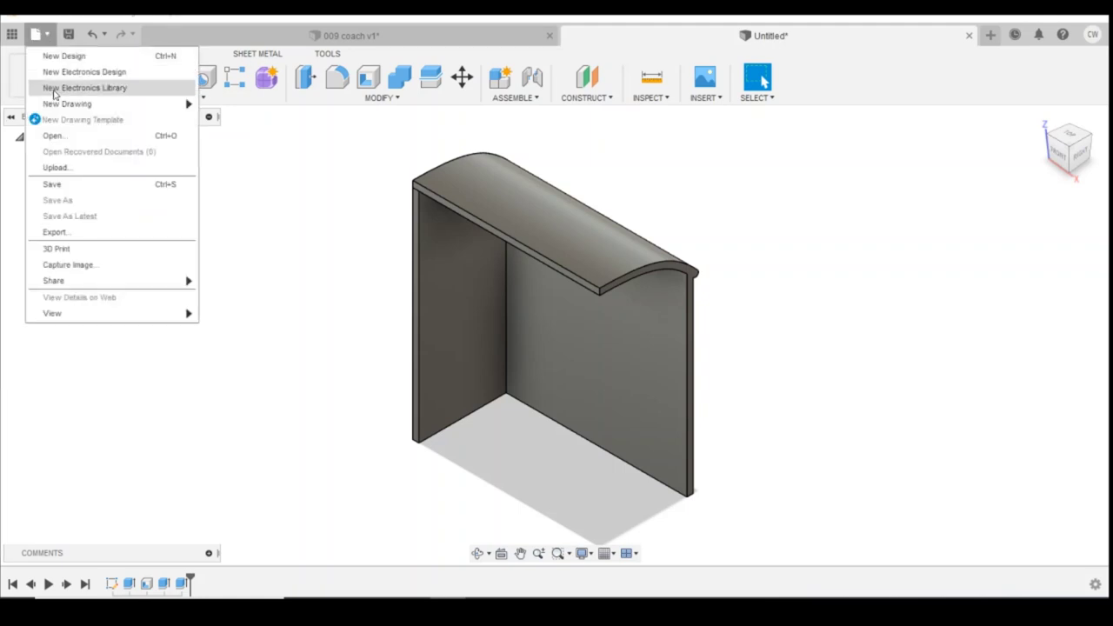
pyautogui.click(86, 186)
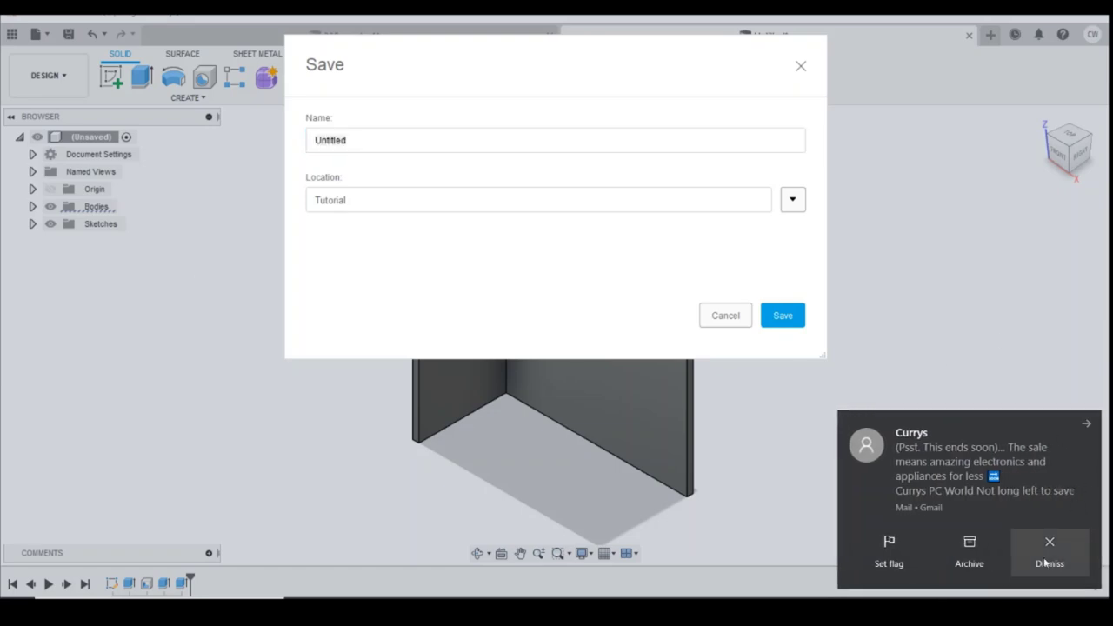
pyautogui.click(1046, 553)
pyautogui.doubleClick(390, 141)
pyautogui.write('009 Coach Base Template')
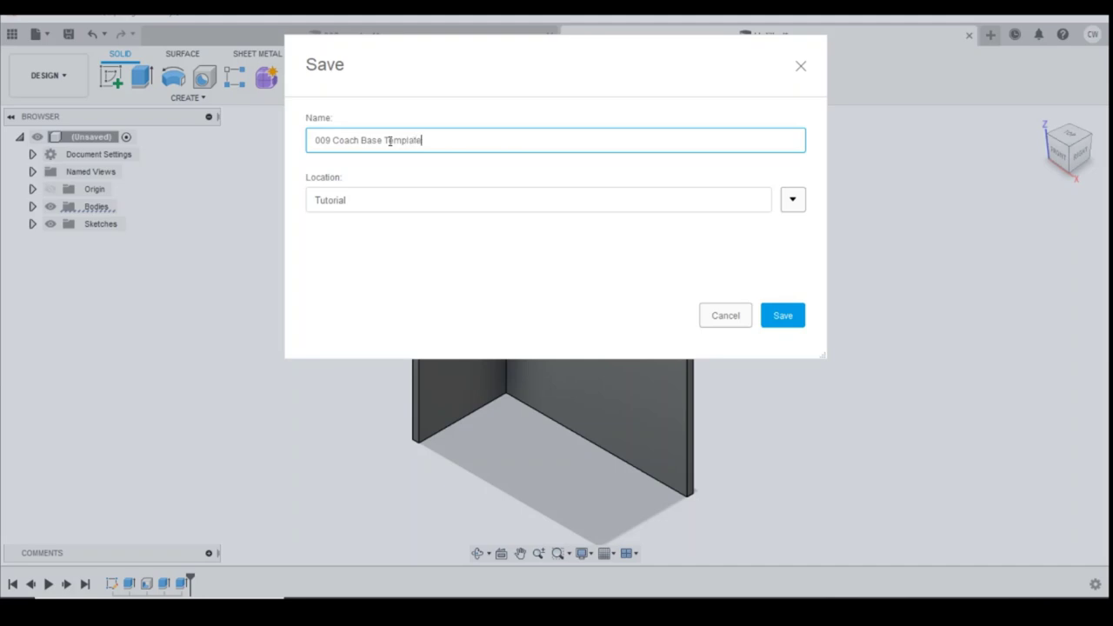
pyautogui.click(788, 317)
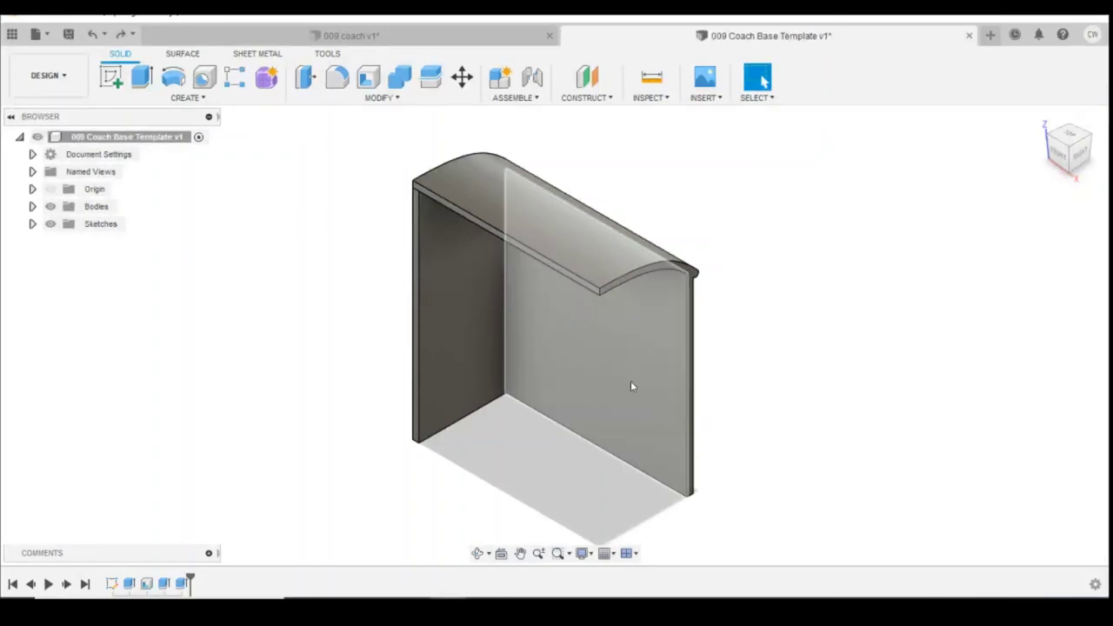
# - Start a new sketch on the coach's flat wall face in isometric view
pyautogui.moveTo(1089, 143); pyautogui.dragTo(1094, 146)
pyautogui.click(1092, 145)
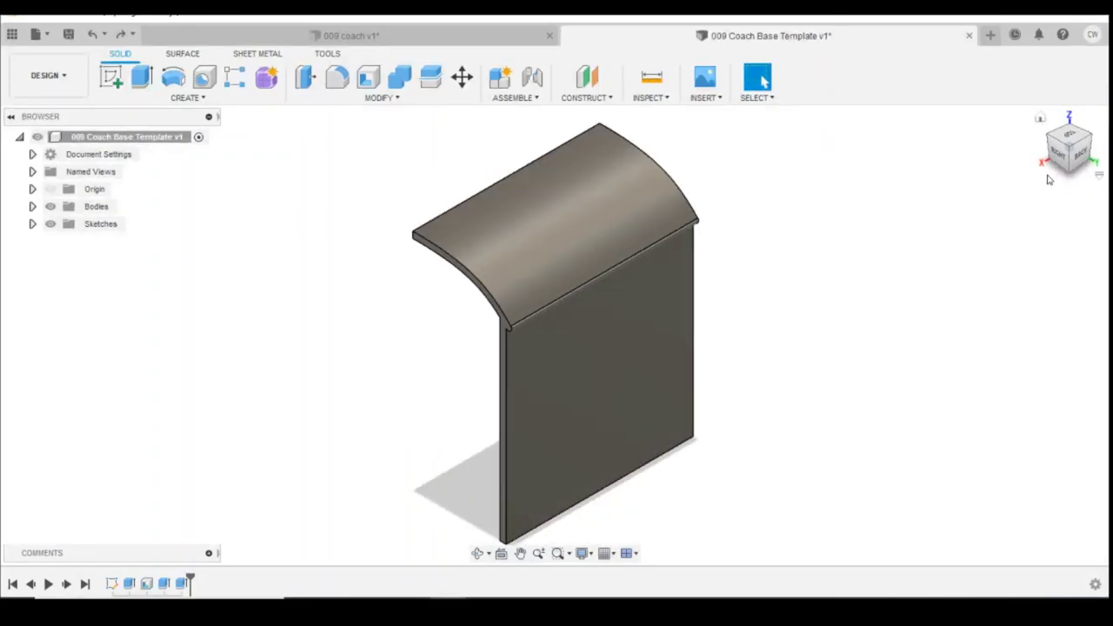
pyautogui.click(120, 82)
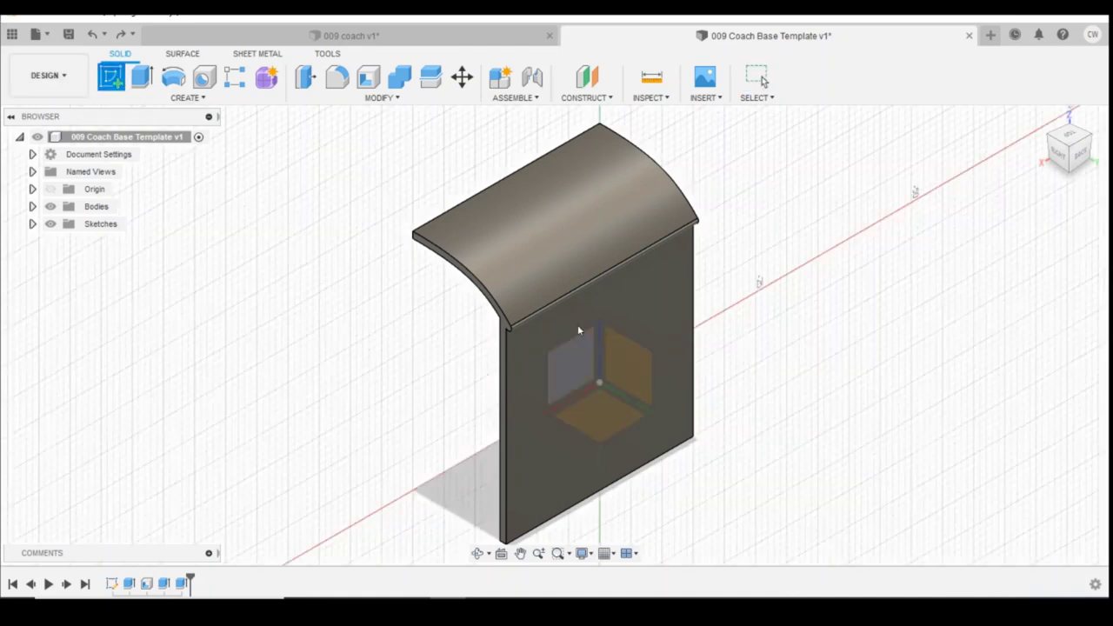
pyautogui.click(599, 356)
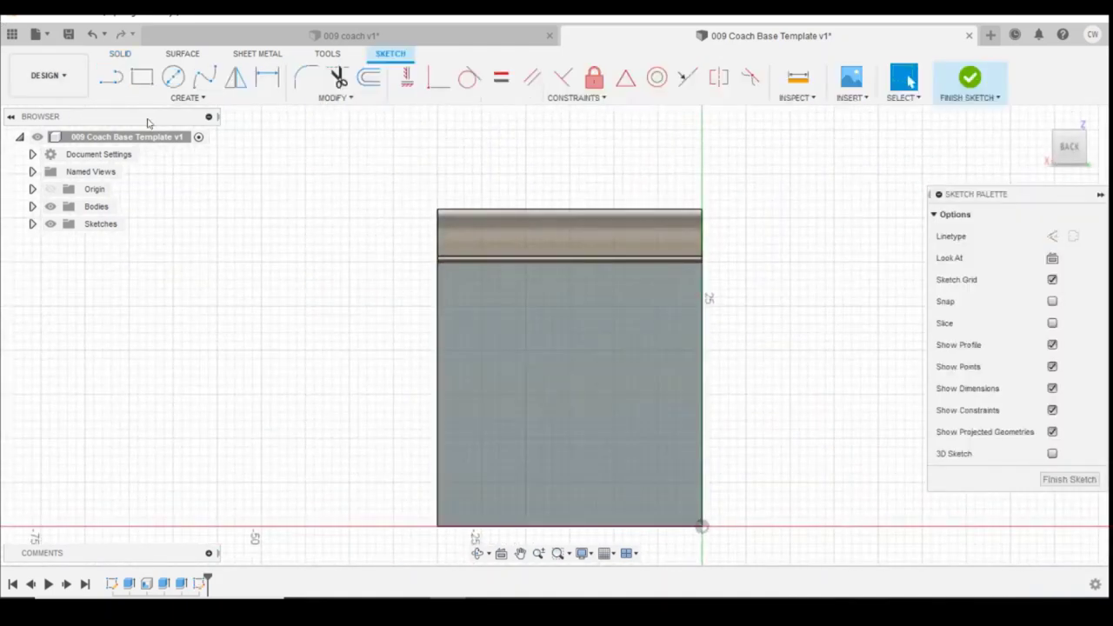
# - Draw an 8 by 11 mm rectangle near the wall's upper right
pyautogui.click(142, 77)
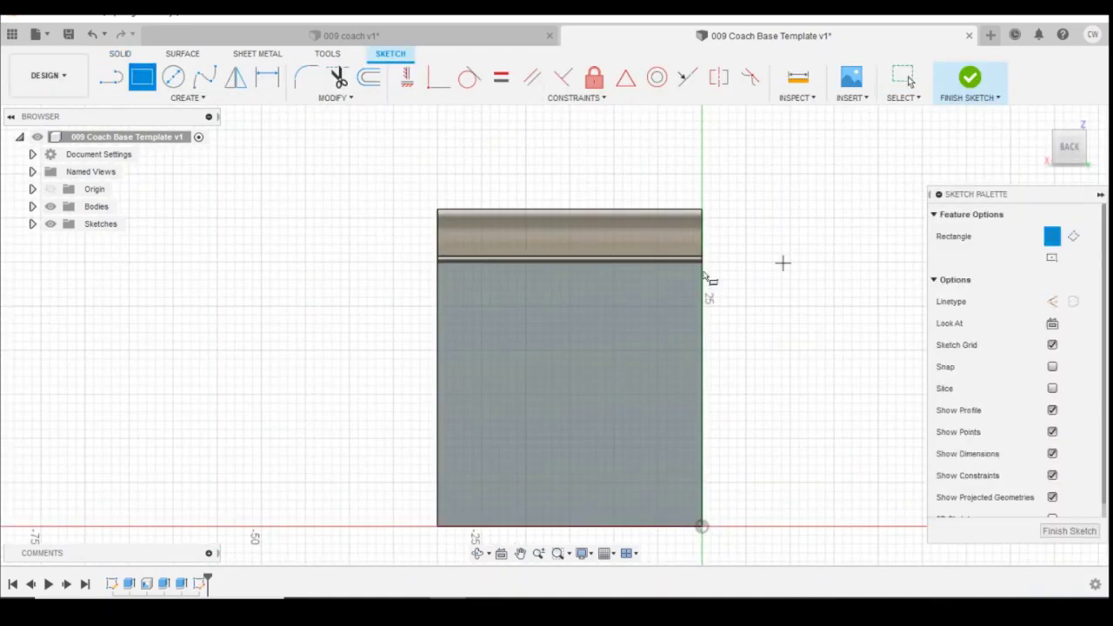
pyautogui.click(685, 286)
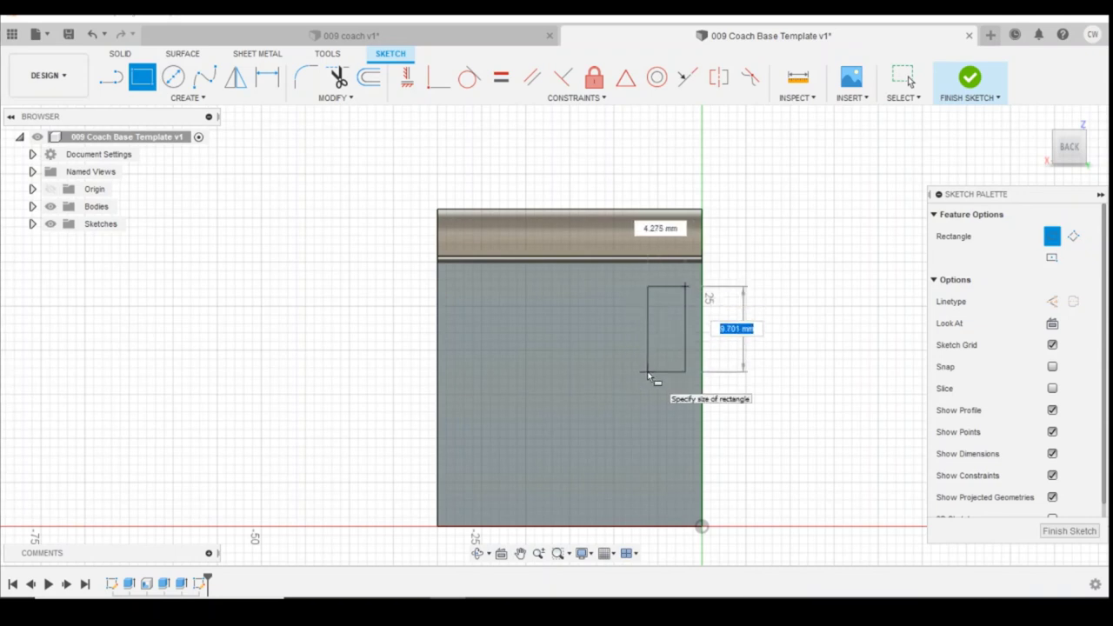
pyautogui.write('11')
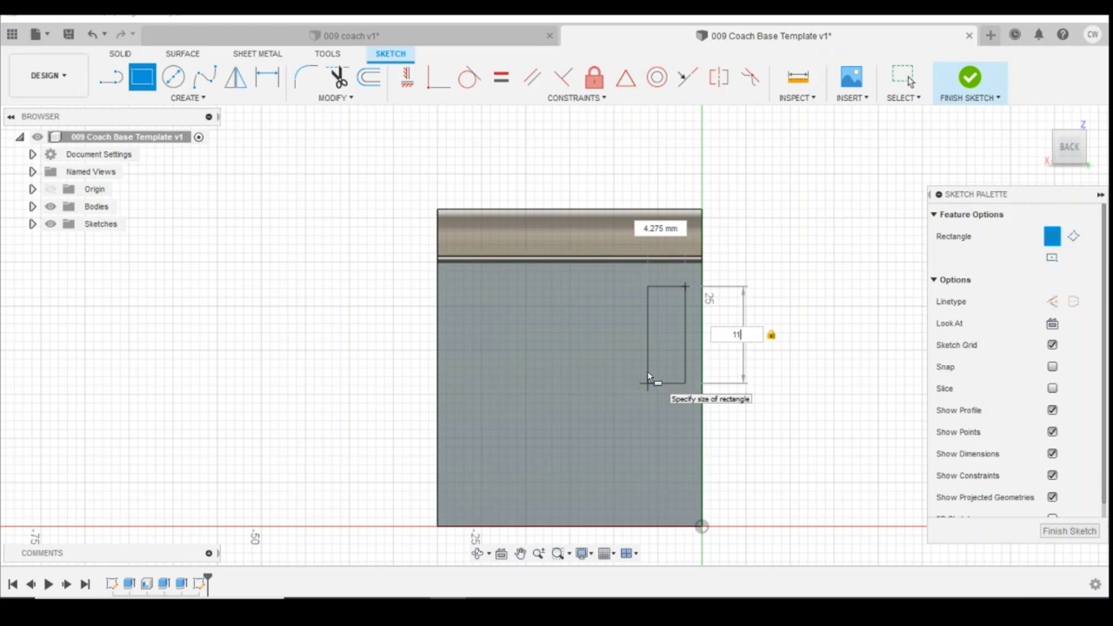
pyautogui.press('Tab')
pyautogui.write('8')
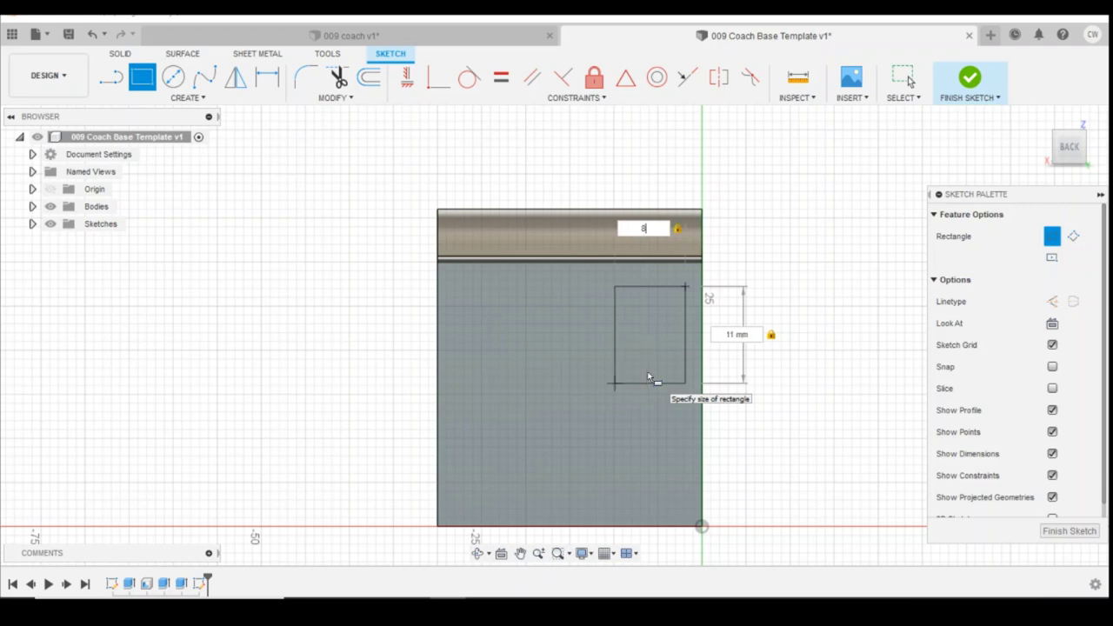
pyautogui.press('Return')
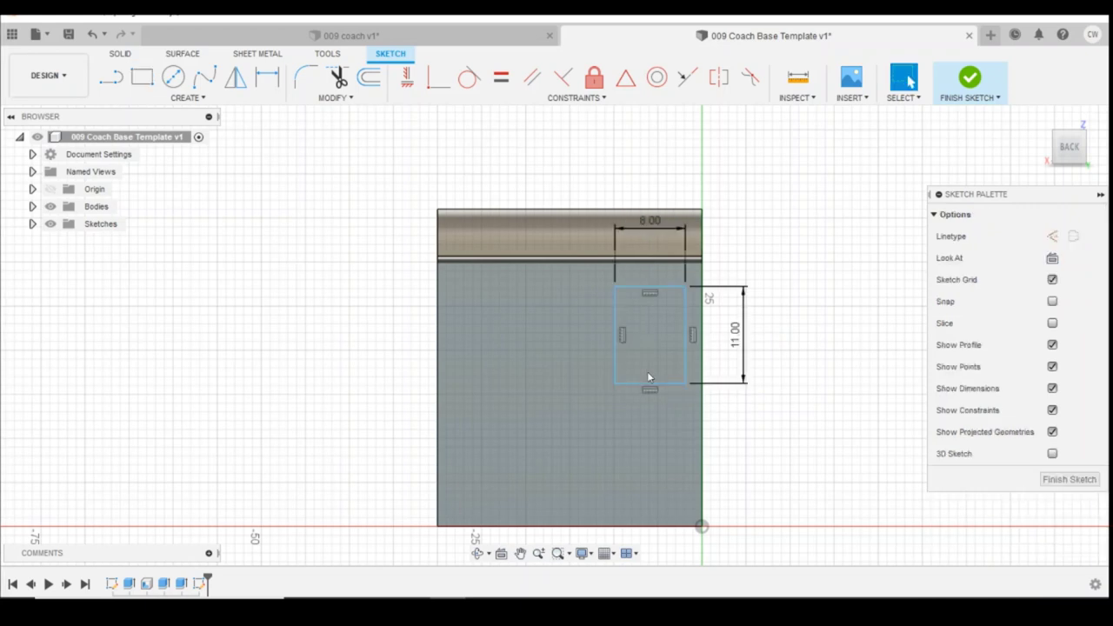
# - Dimension the rectangle 2 mm from the wall's side edge and 16 mm above the bottom
pyautogui.click(267, 78)
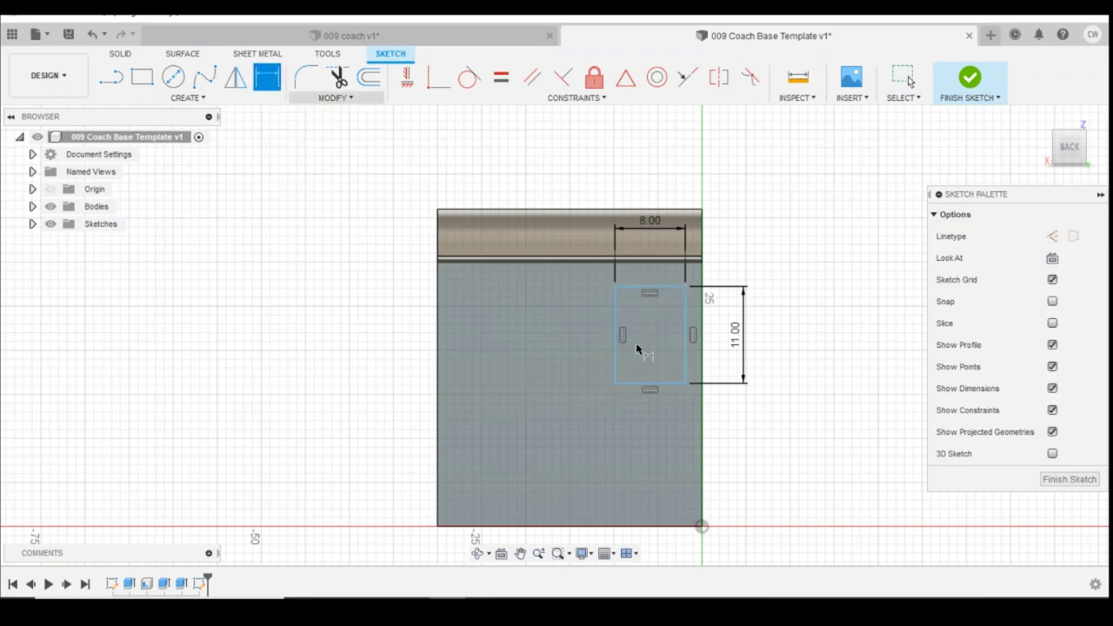
pyautogui.click(702, 359)
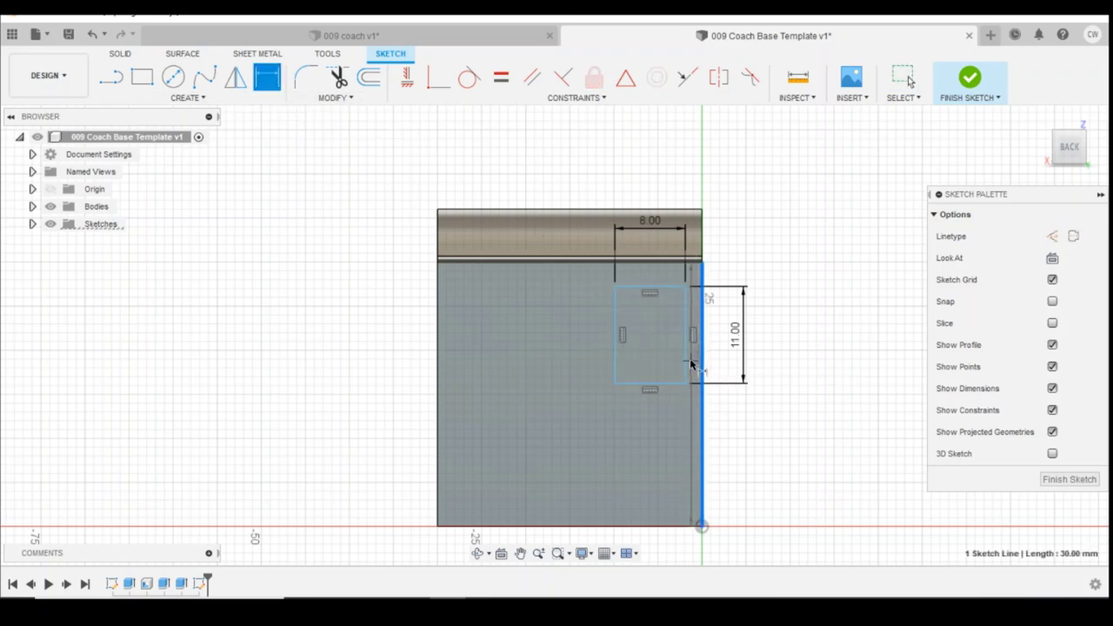
pyautogui.click(683, 415)
pyautogui.write('2')
pyautogui.press('Return')
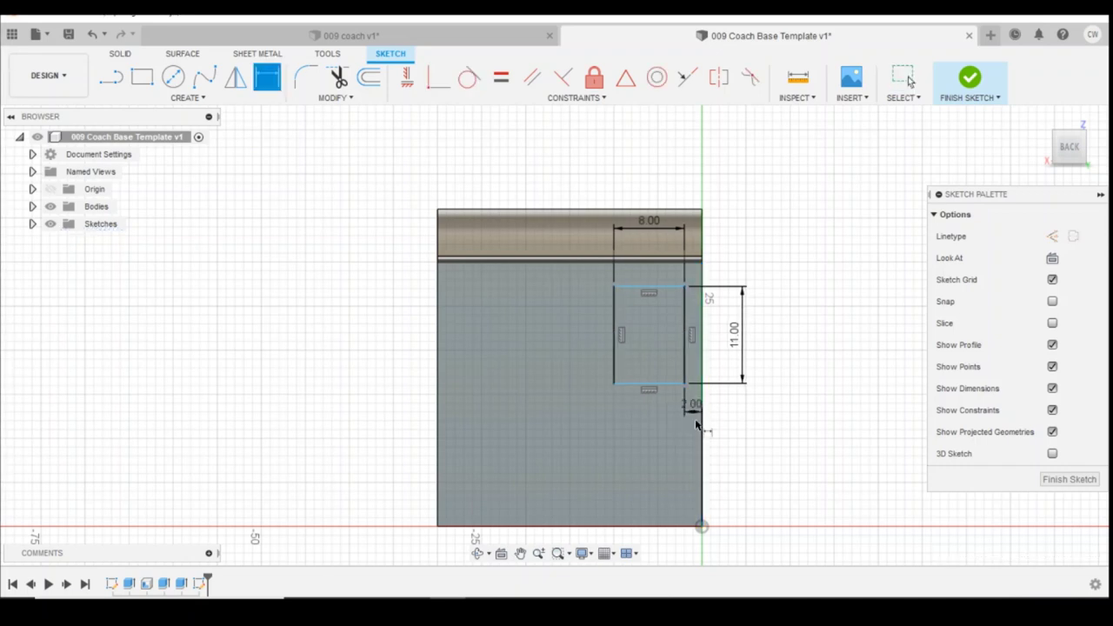
pyautogui.click(651, 383)
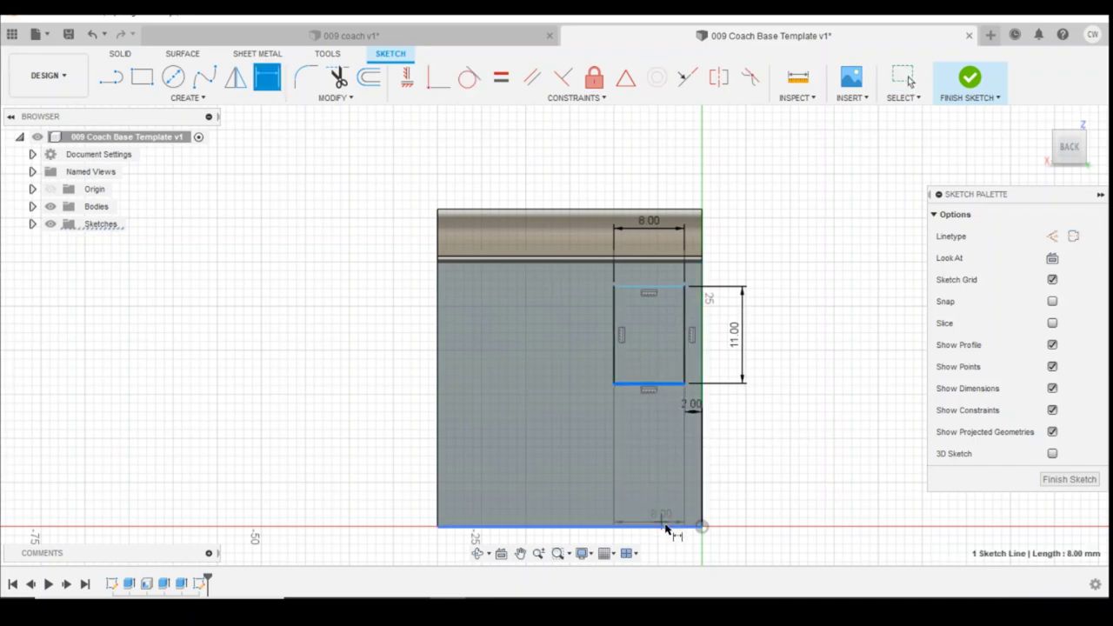
pyautogui.click(664, 526)
pyautogui.click(745, 504)
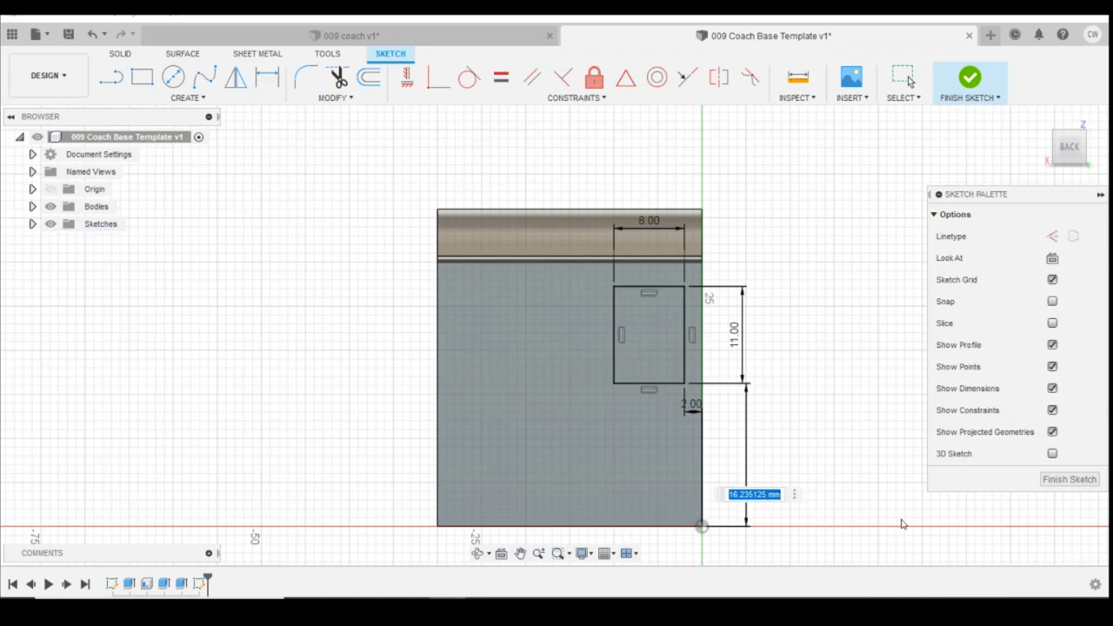
pyautogui.write('2')
pyautogui.write('6')
pyautogui.press('Return')
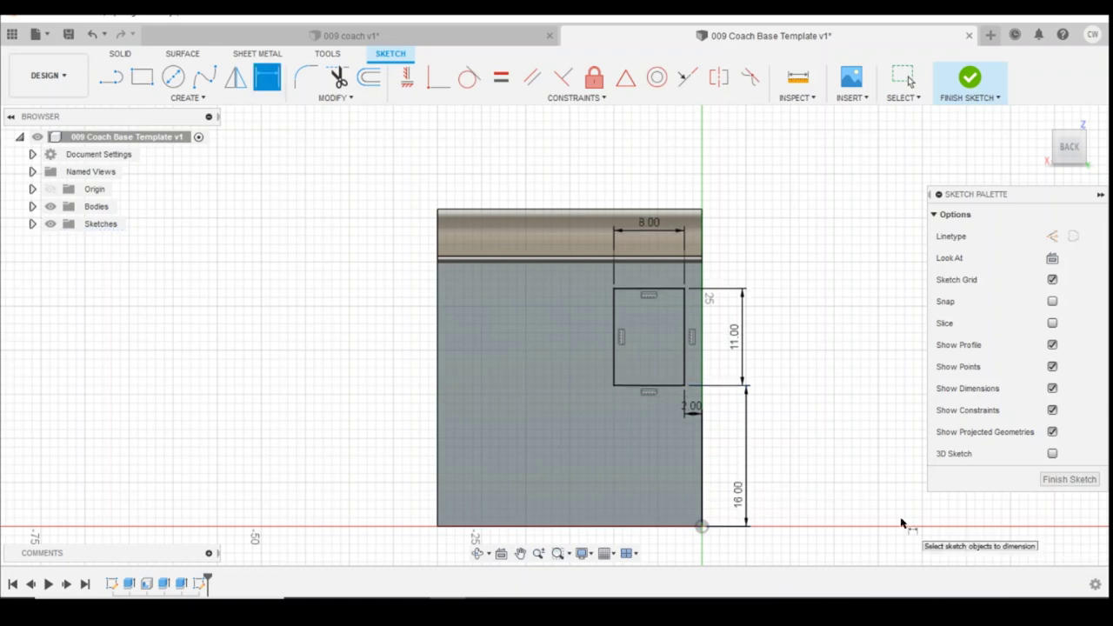
pyautogui.press('Escape')
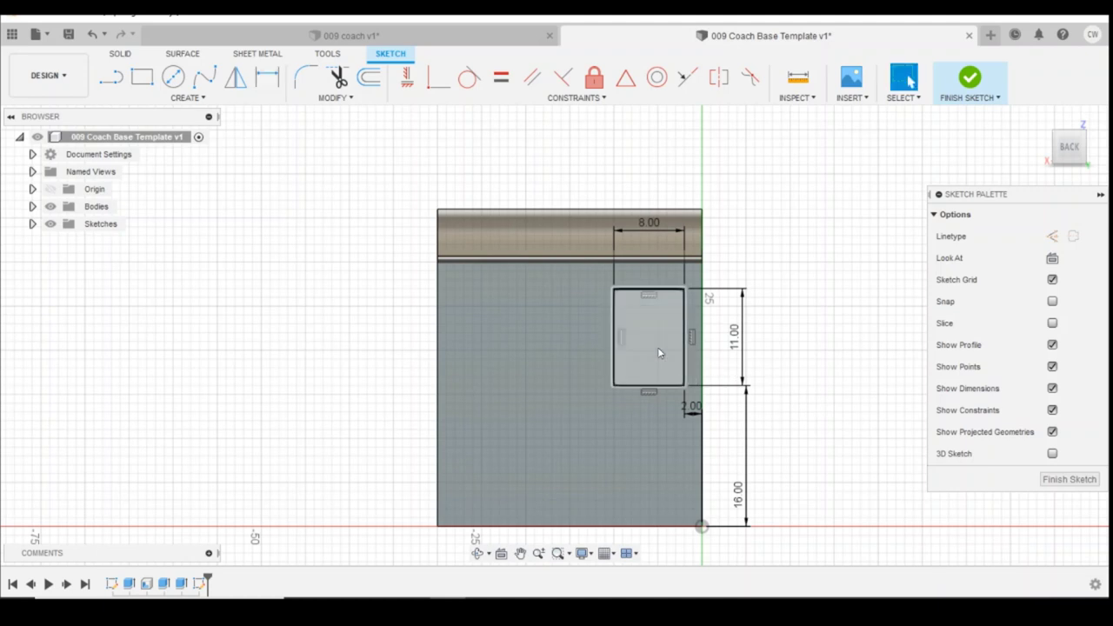
# - Cut the window rectangle -1 mm into the wall, then turn to the back view for a new sketch
pyautogui.click(655, 344)
pyautogui.rightClick(655, 344)
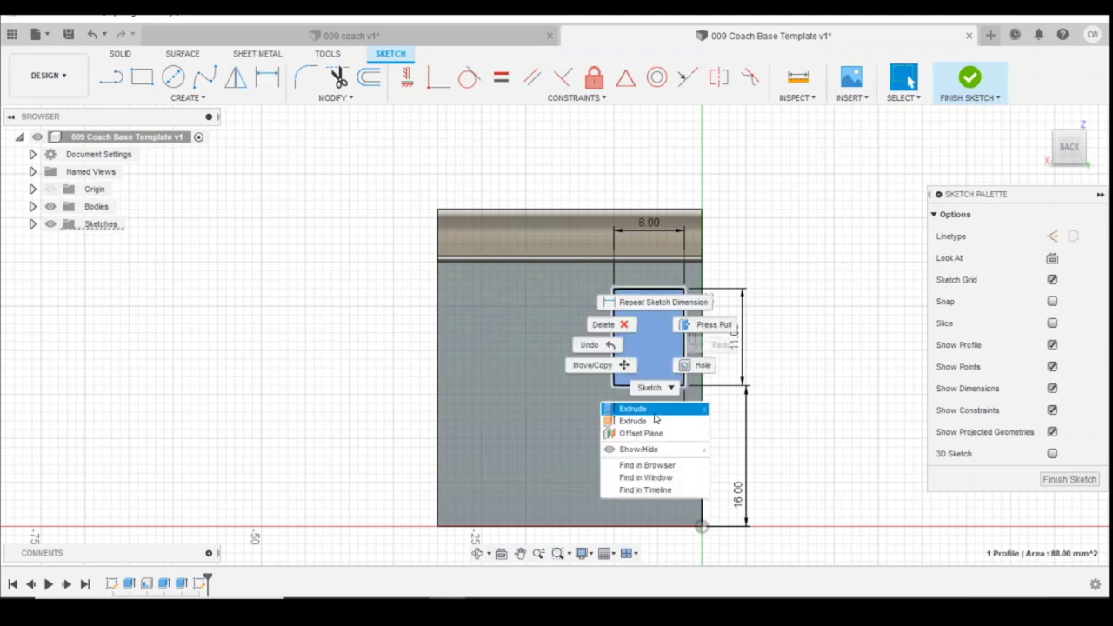
pyautogui.click(633, 405)
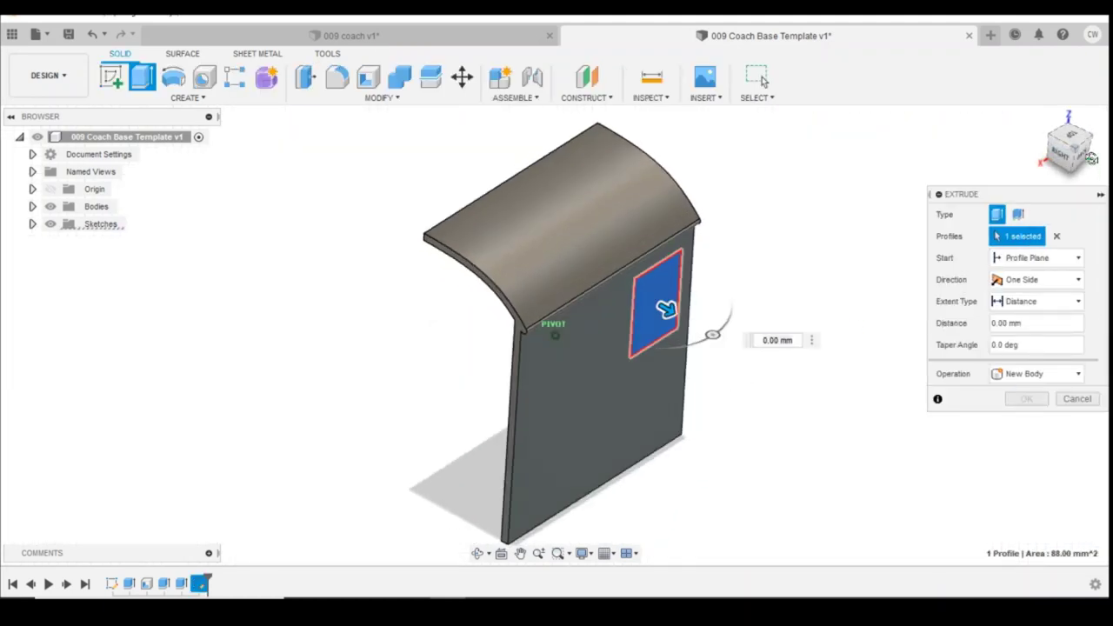
pyautogui.write('-1')
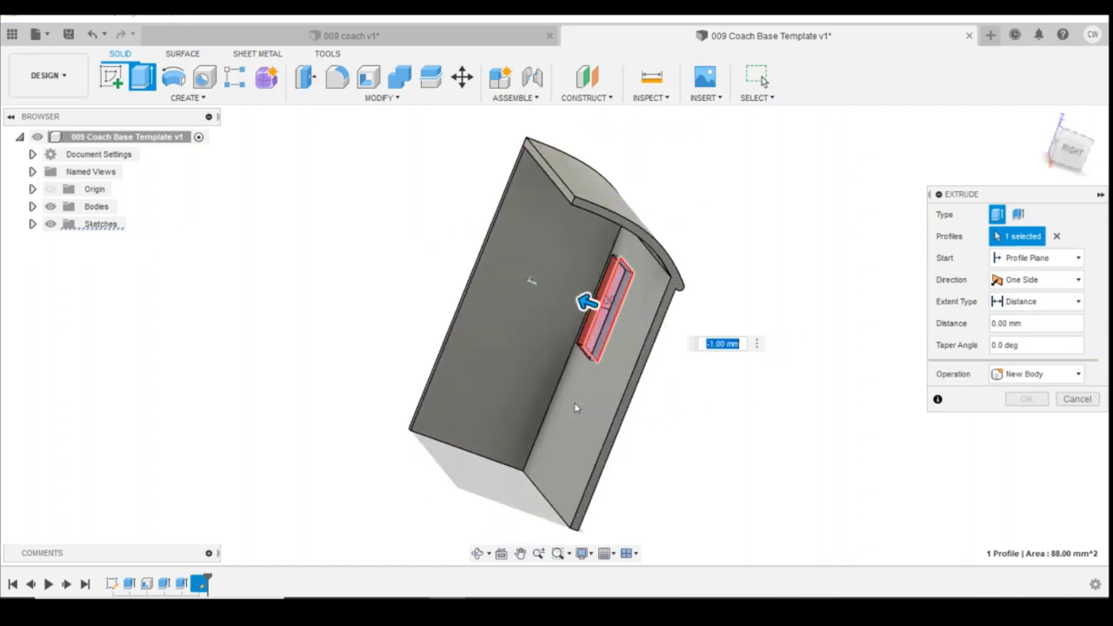
pyautogui.click(1026, 421)
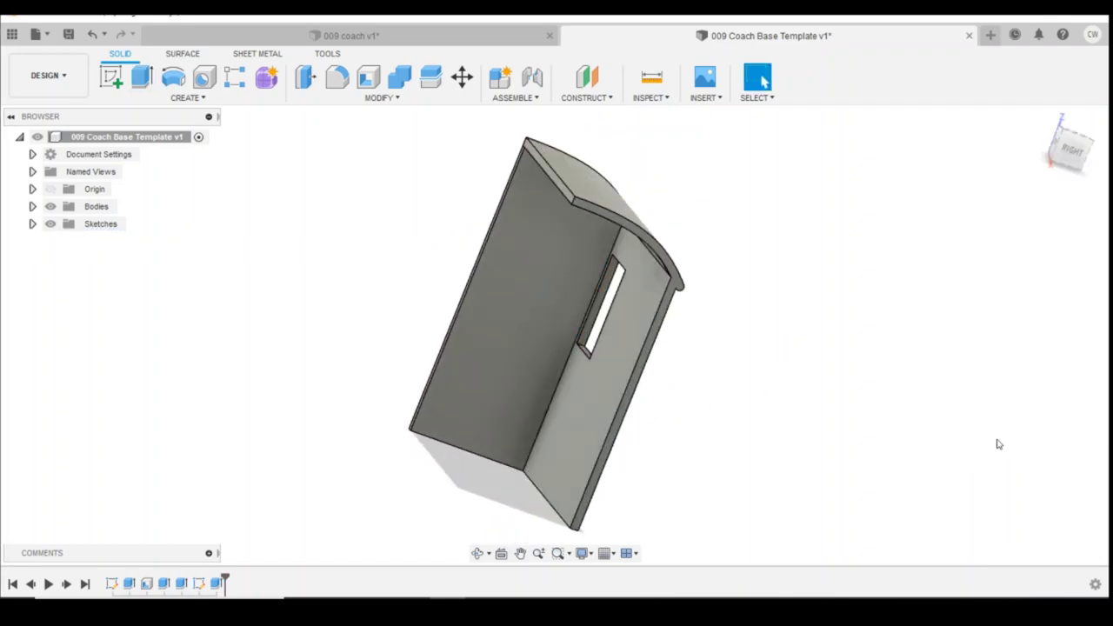
pyautogui.click(1067, 159)
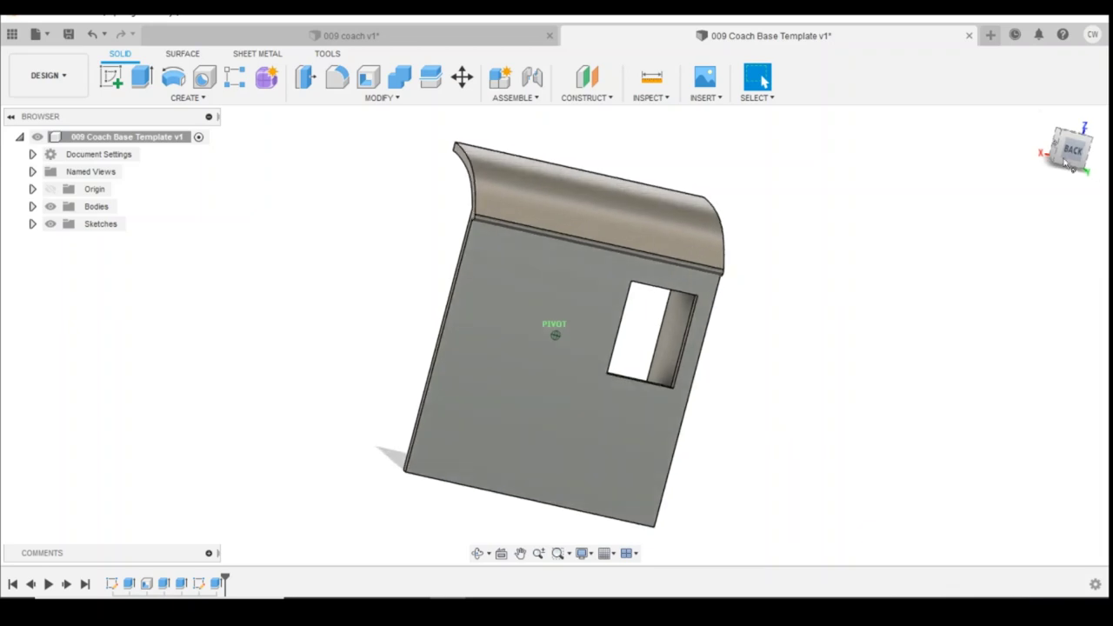
pyautogui.click(110, 76)
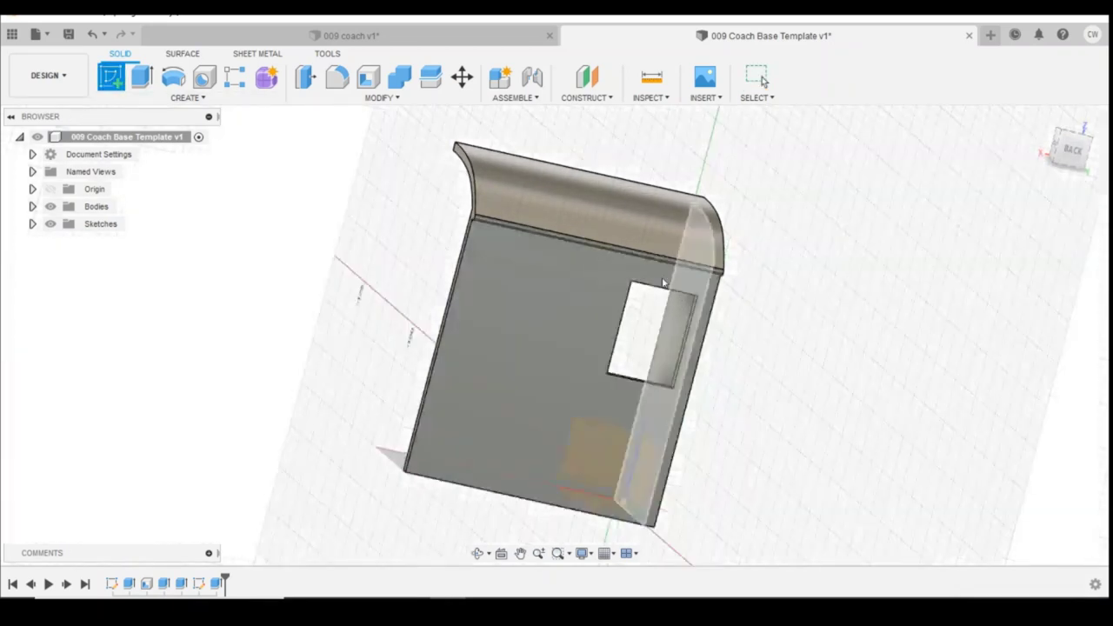
# - On the window wall, offset the window rectangle -0.2 mm so the outline sits outside the opening
pyautogui.click(596, 397)
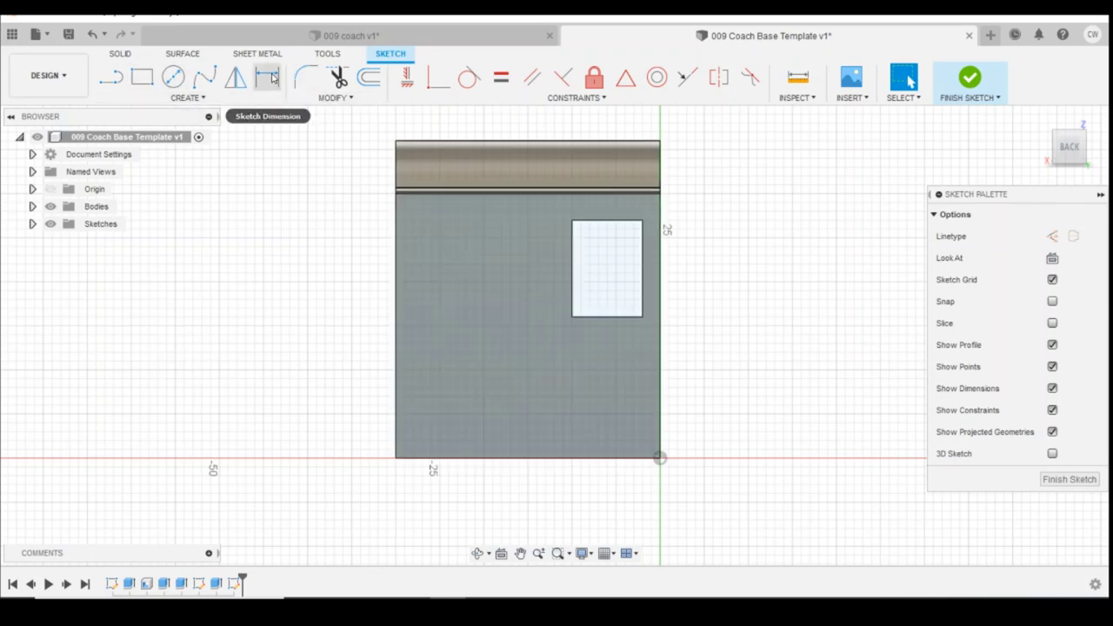
pyautogui.click(369, 76)
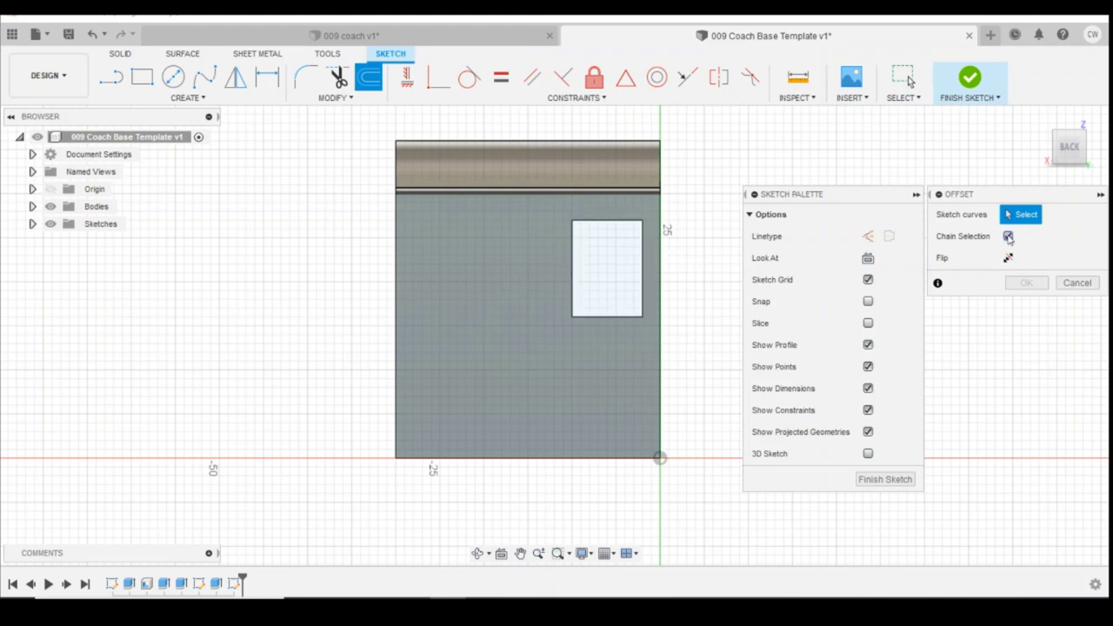
pyautogui.click(643, 232)
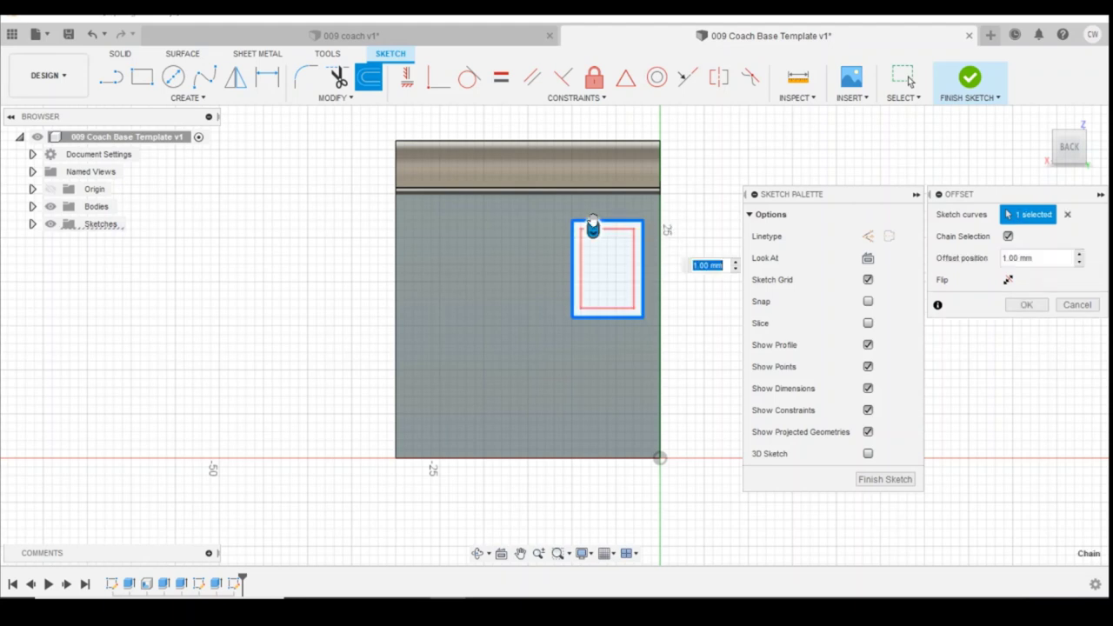
pyautogui.moveTo(593, 228); pyautogui.dragTo(595, 219)
pyautogui.write('-0.2')
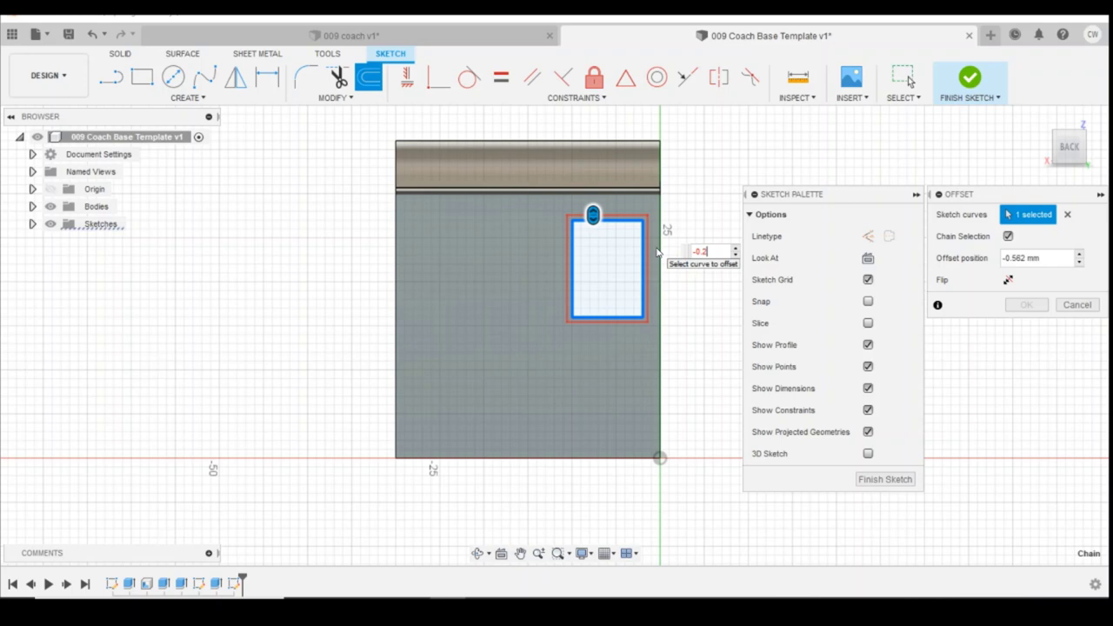
pyautogui.press('Return')
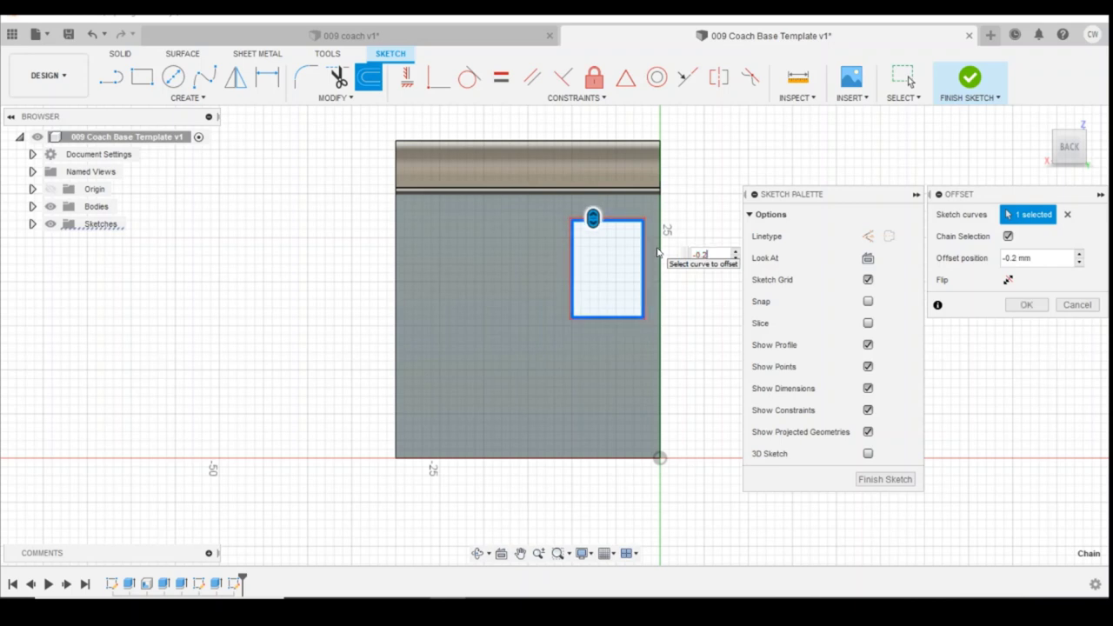
pyautogui.scroll(5, 658, 253)
pyautogui.press('Return')
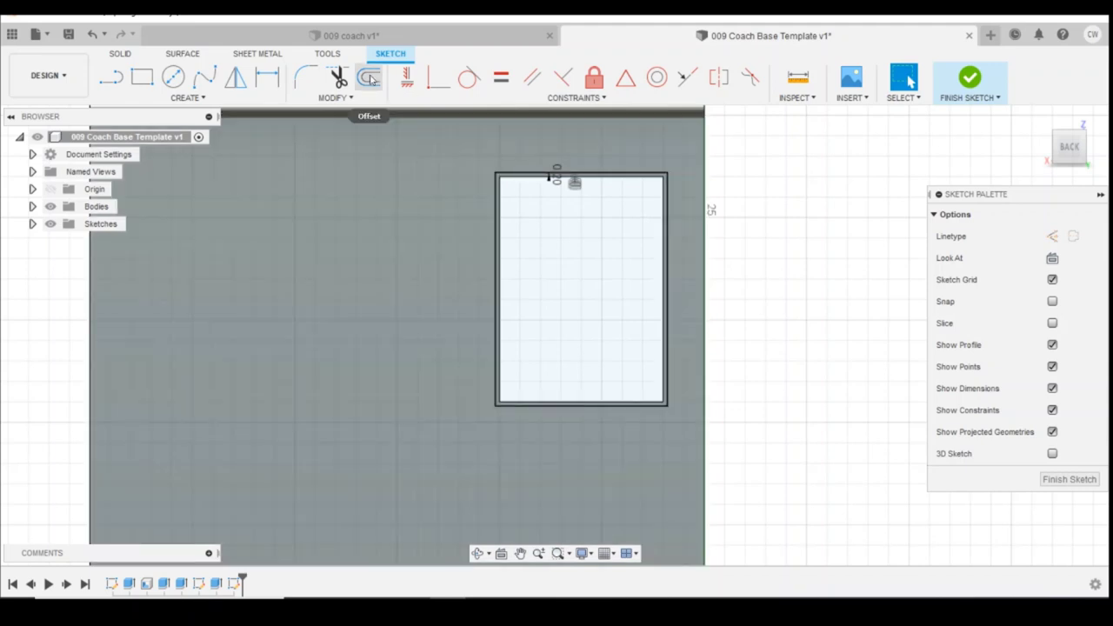
# - Offset the outer window outline a further -0.5 mm outward to create a thin frame band
pyautogui.click(369, 79)
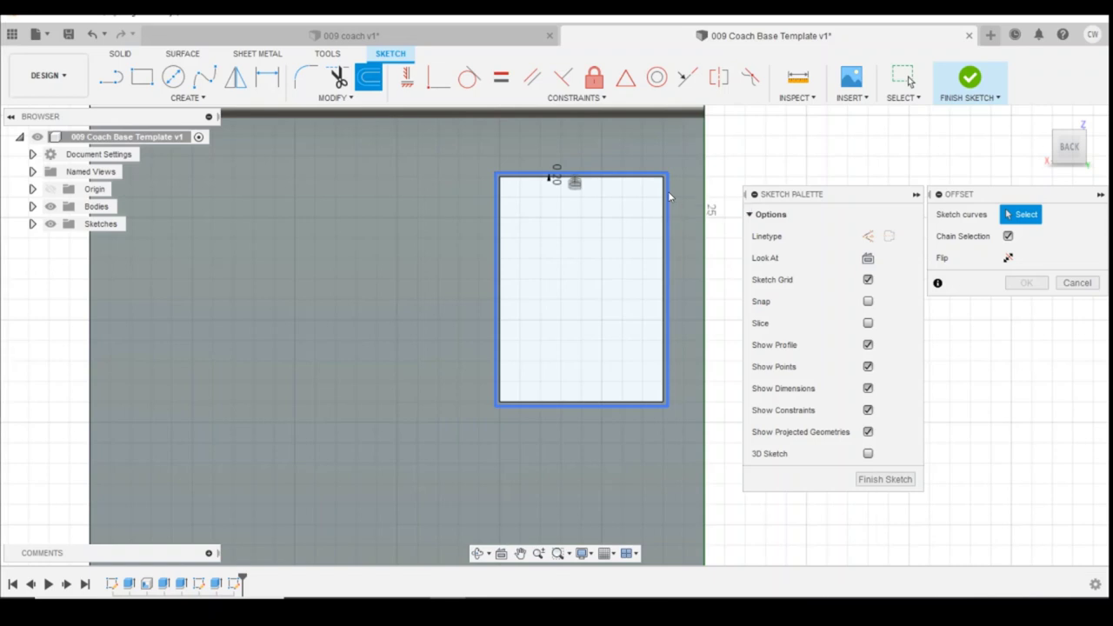
pyautogui.click(667, 196)
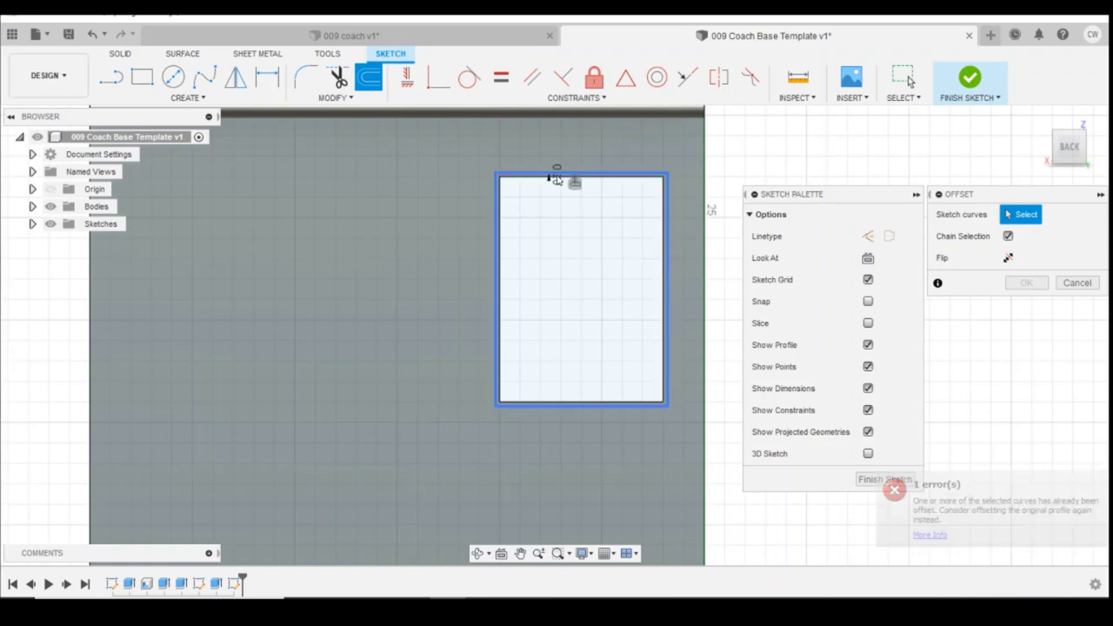
pyautogui.click(665, 205)
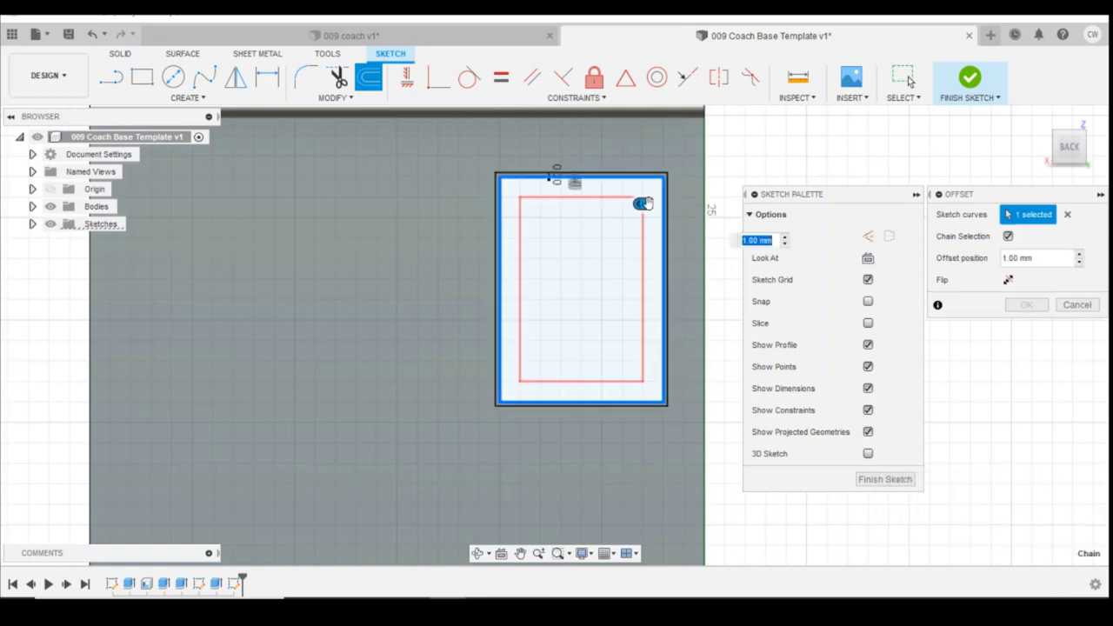
pyautogui.moveTo(660, 205); pyautogui.dragTo(673, 205)
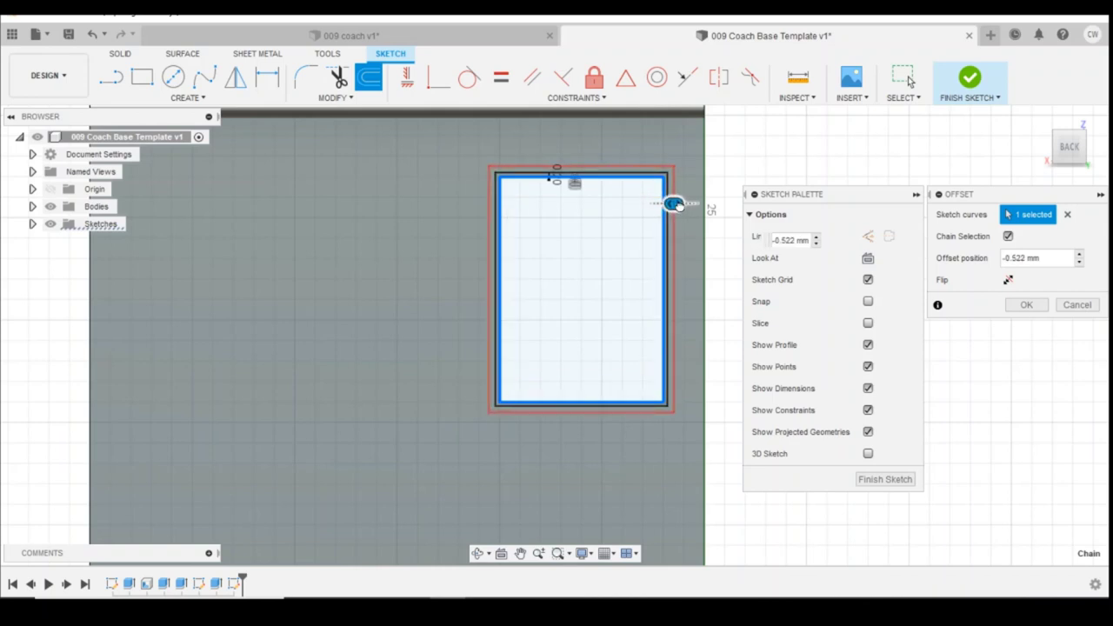
pyautogui.write('-')
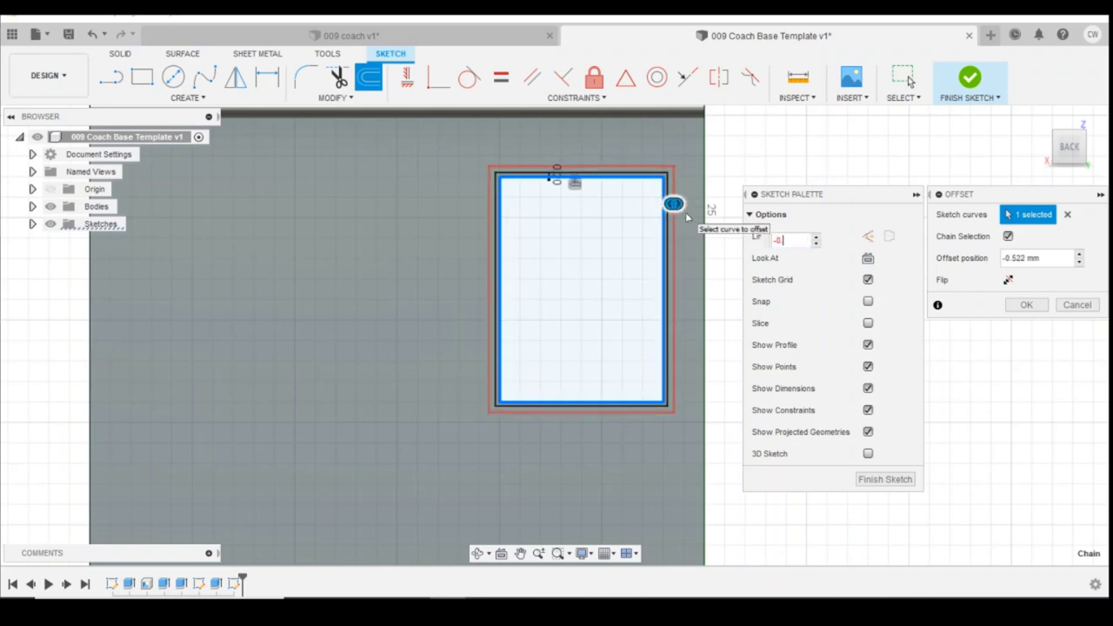
pyautogui.write('0.5')
pyautogui.press('Return')
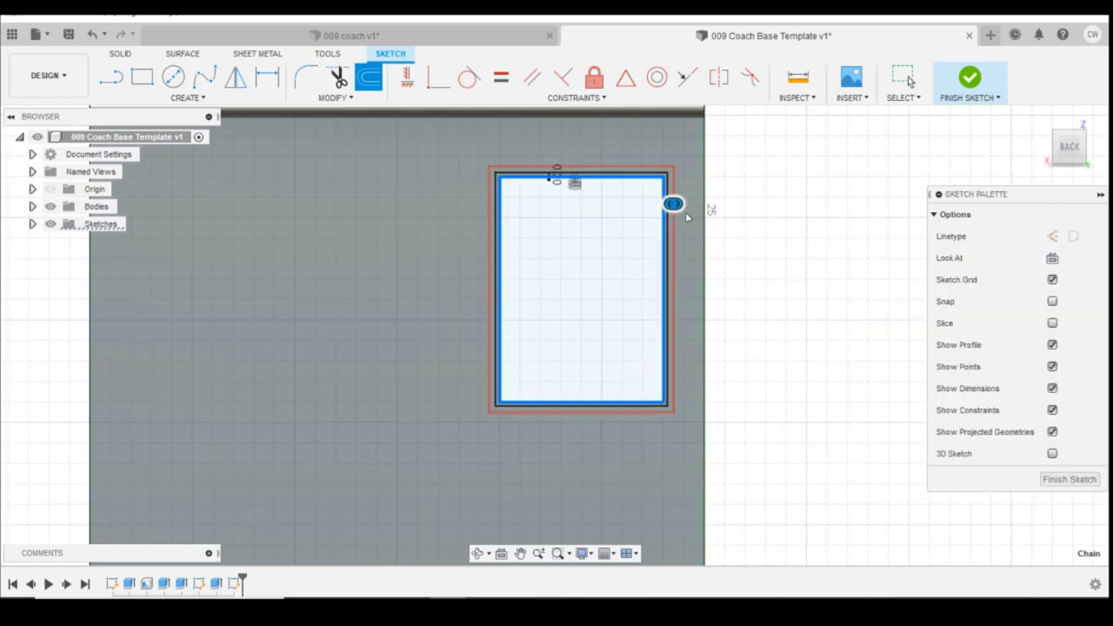
pyautogui.press('Escape')
pyautogui.scroll(4, 782, 182)
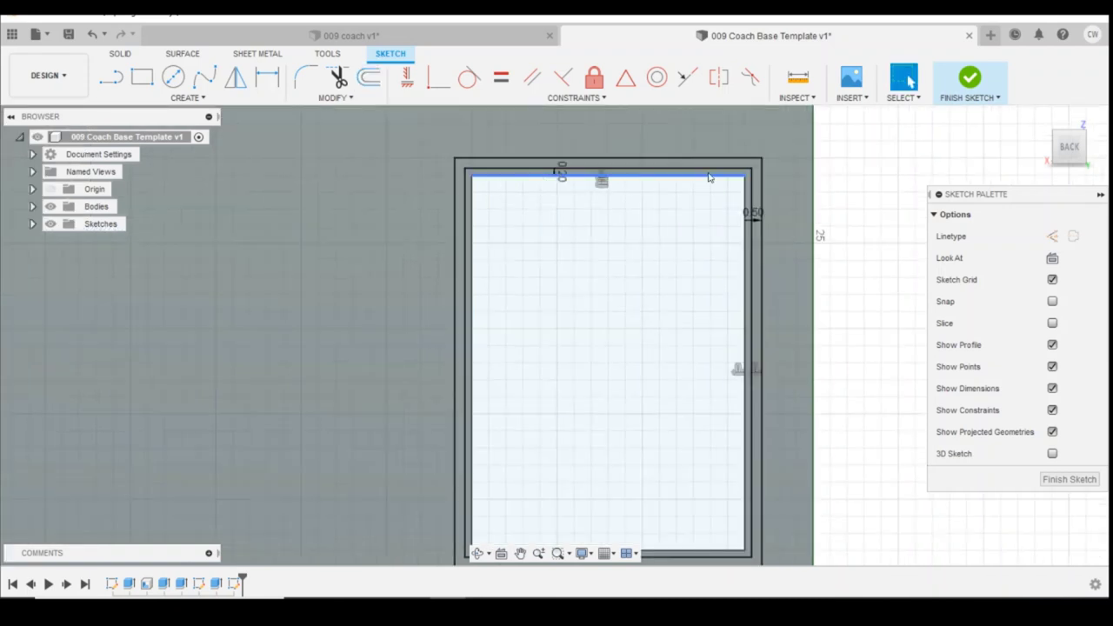
pyautogui.click(782, 183)
# - Extrude the band 0.50 mm with Join to raise the window frame, then return to the back view
pyautogui.rightClick(783, 185)
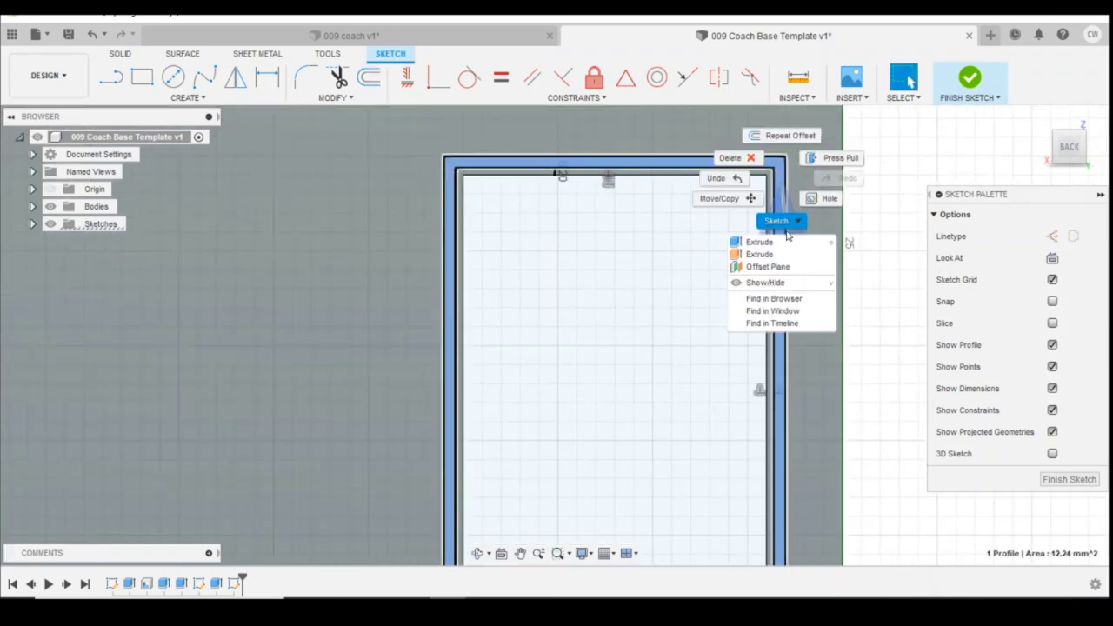
pyautogui.click(788, 242)
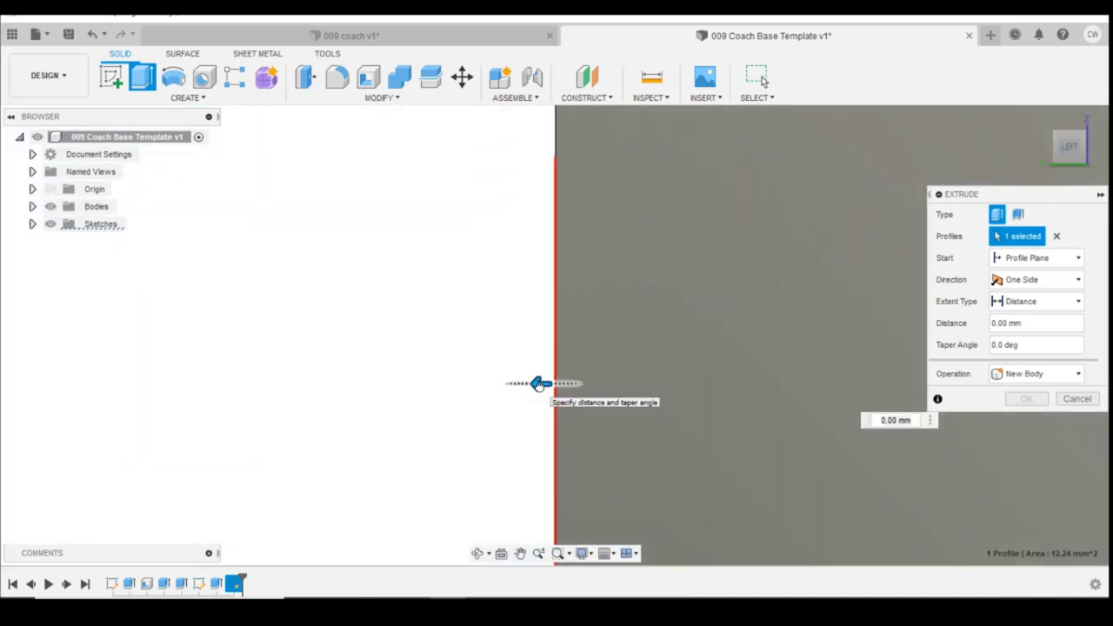
pyautogui.moveTo(534, 383); pyautogui.dragTo(522, 383)
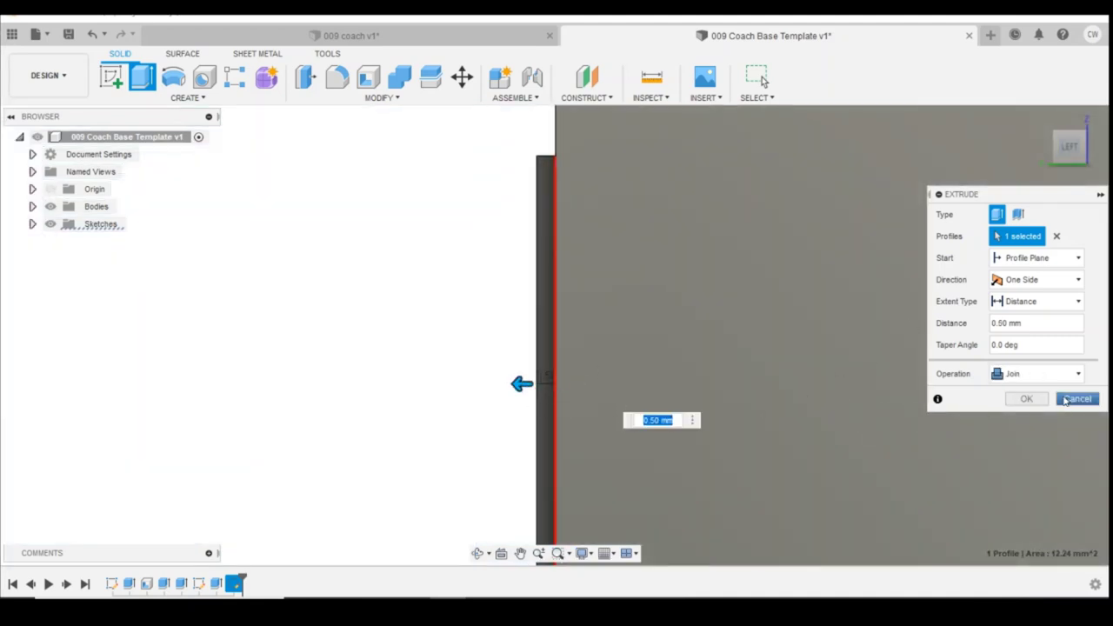
pyautogui.click(1010, 401)
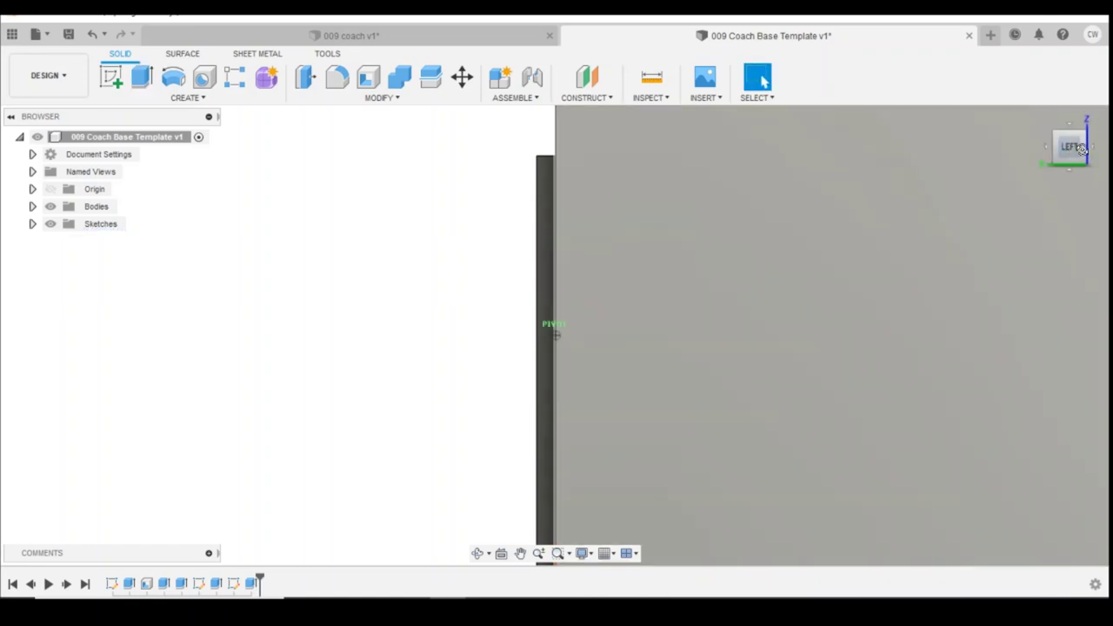
pyautogui.moveTo(1074, 145); pyautogui.dragTo(1036, 115)
pyautogui.click(1037, 116)
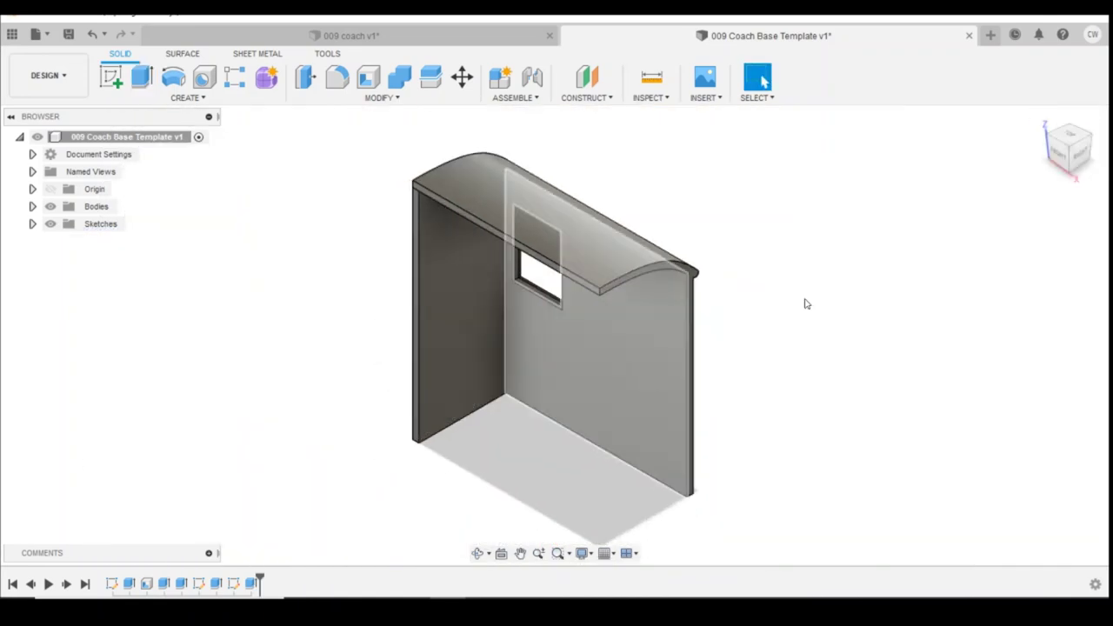
pyautogui.click(1052, 159)
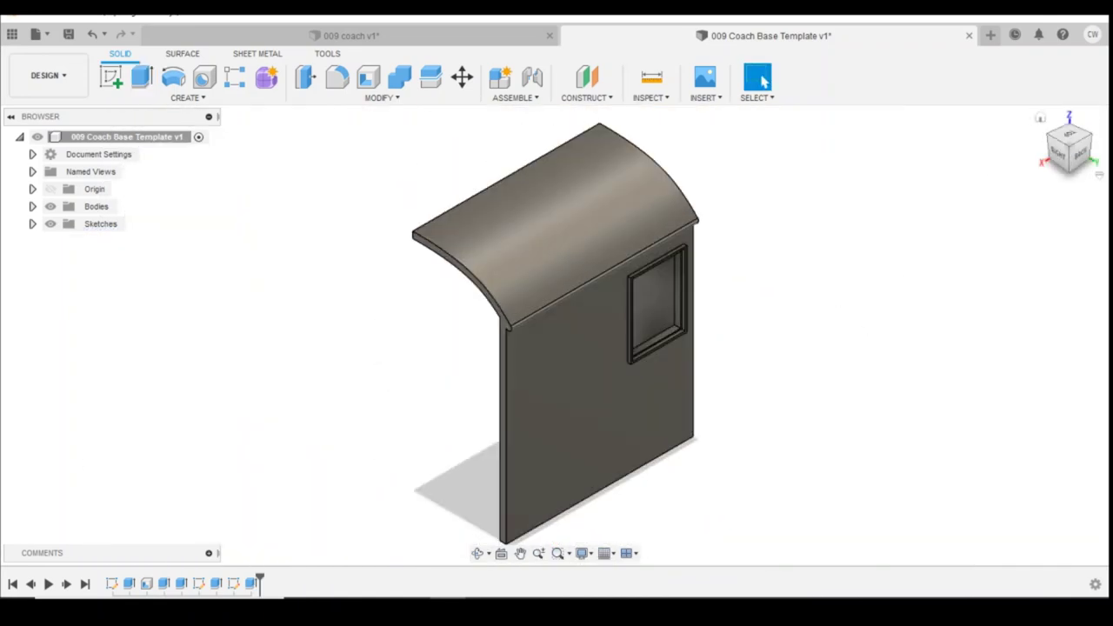
pyautogui.click(1079, 154)
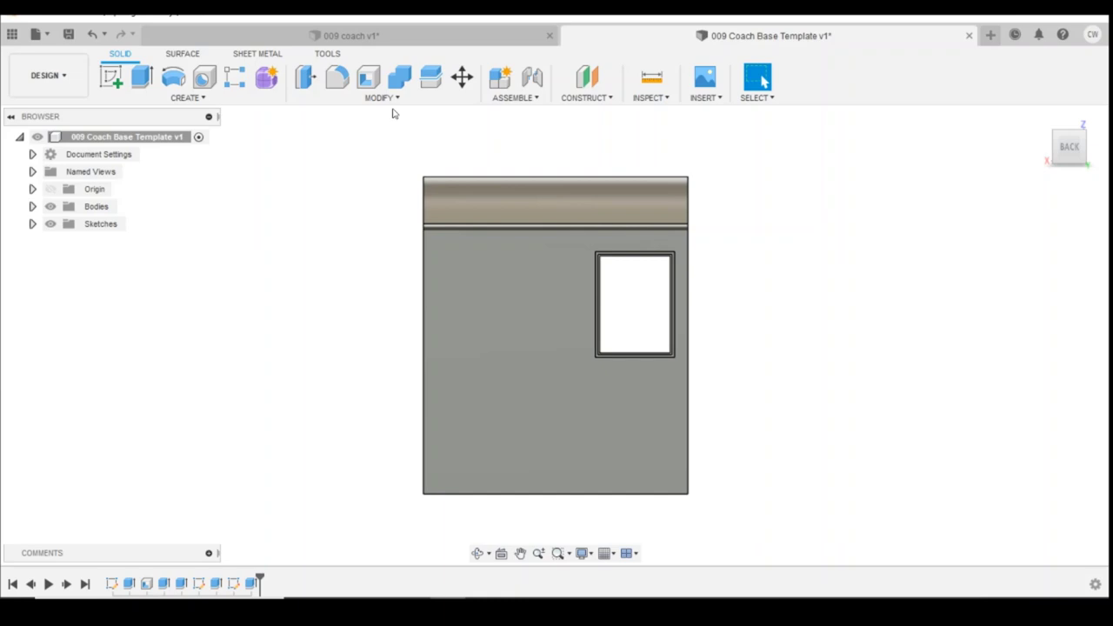
# - Start a rectangular pattern of the window cut and frame features along the body's bottom edge
pyautogui.click(234, 97)
pyautogui.moveTo(224, 423)
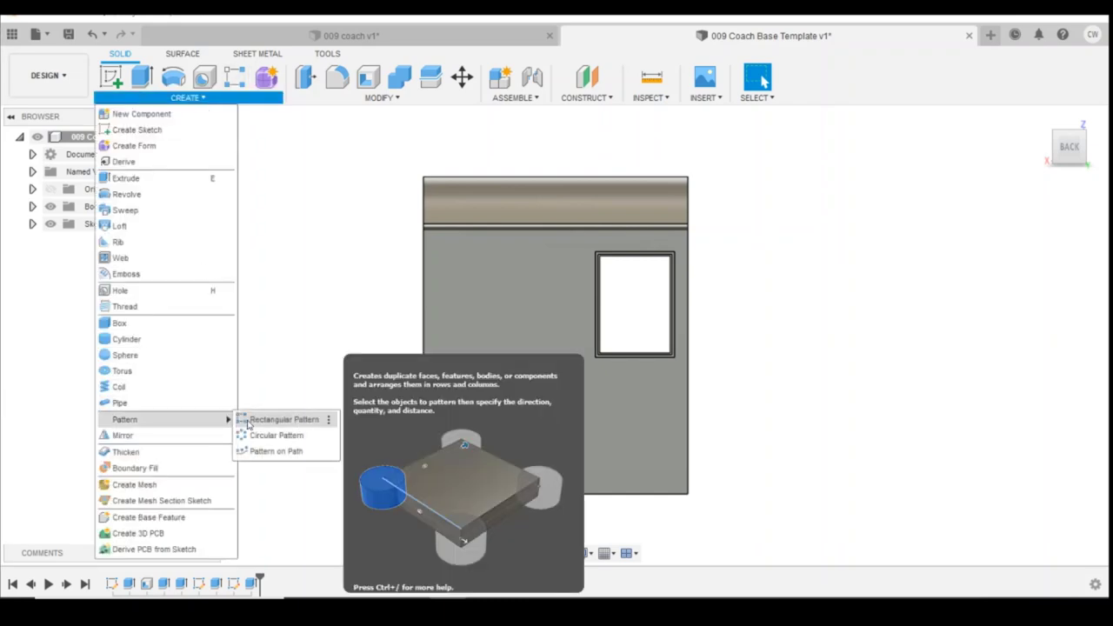
pyautogui.click(261, 419)
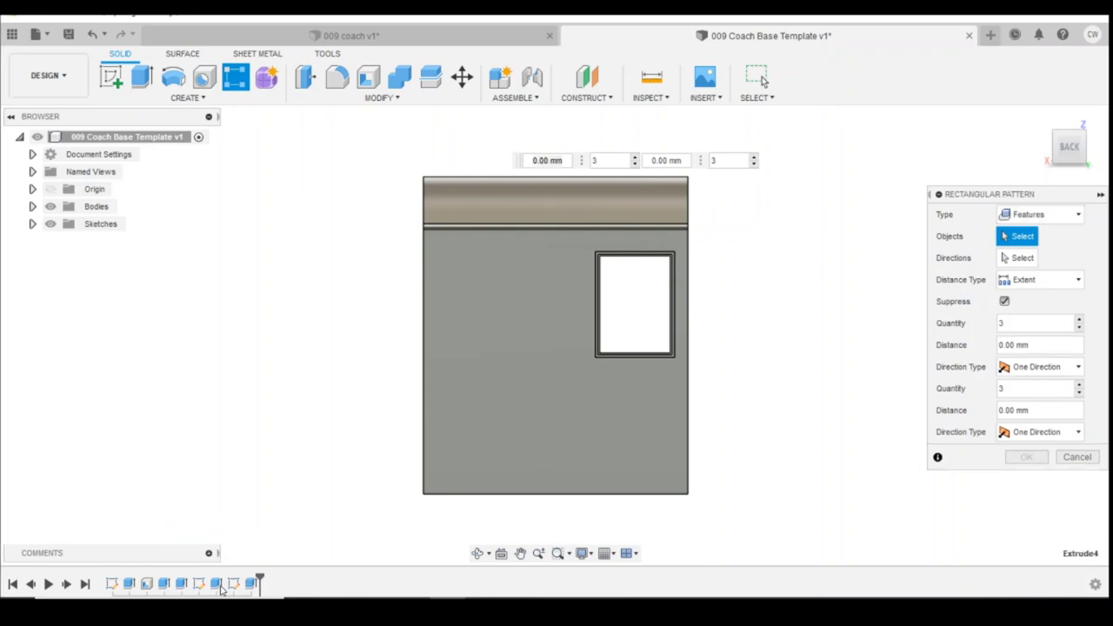
pyautogui.click(220, 586)
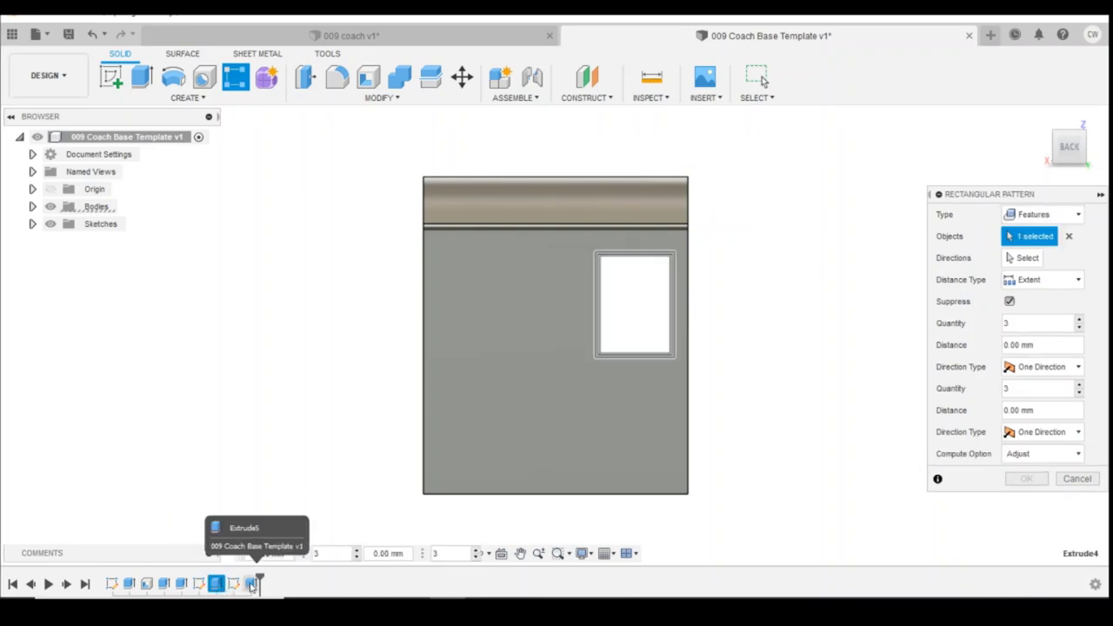
pyautogui.click(251, 584)
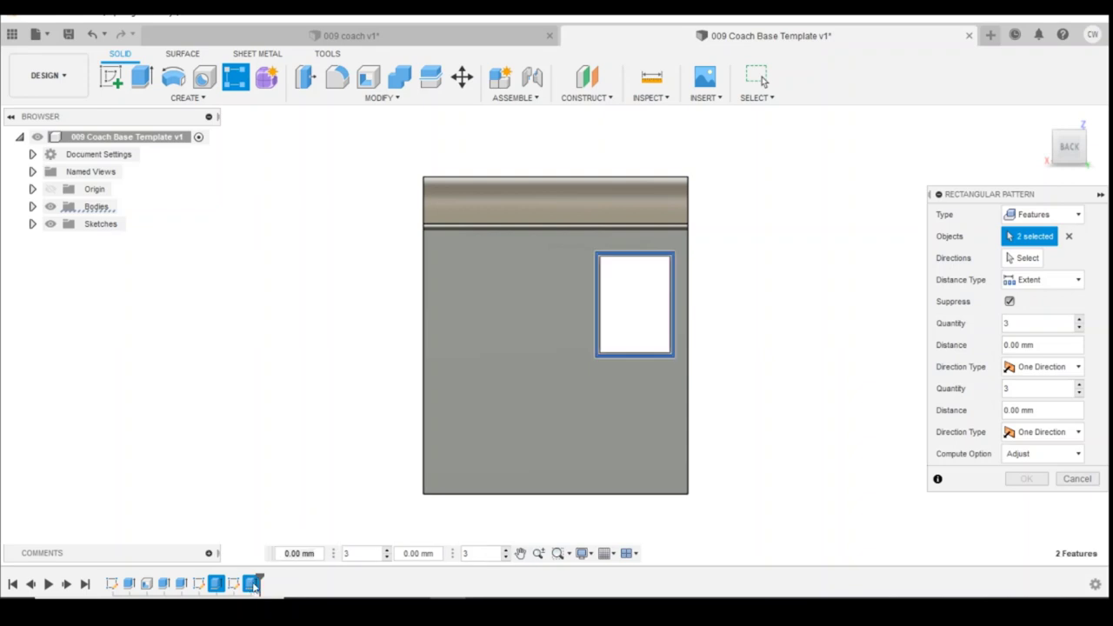
pyautogui.click(1024, 260)
pyautogui.click(562, 494)
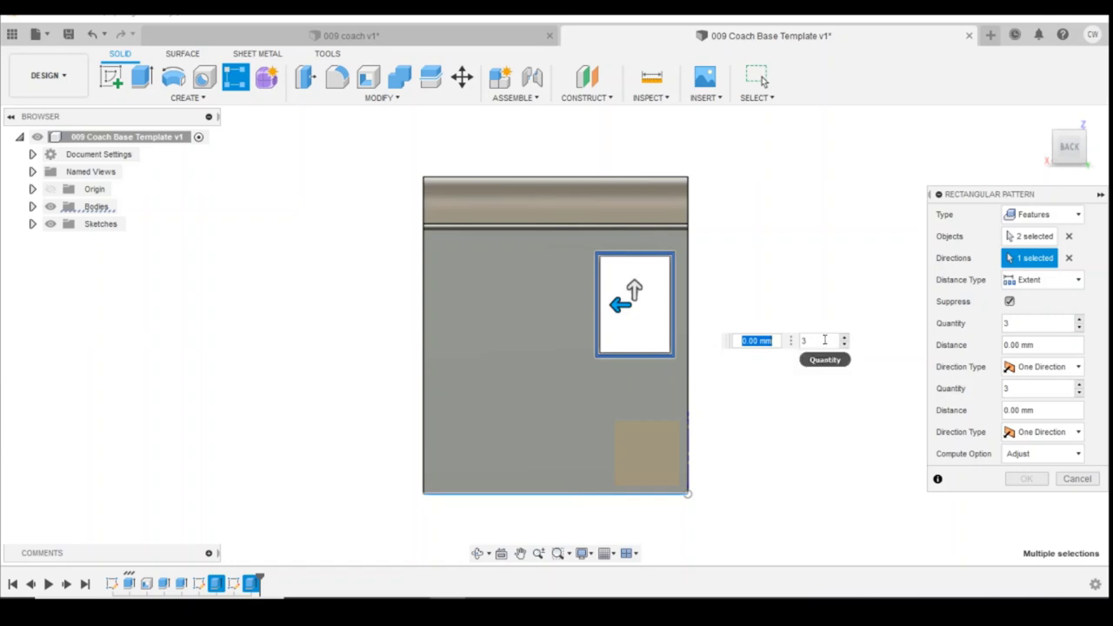
# - Space the three window copies leftward across 19.00 mm and confirm the pattern
pyautogui.moveTo(618, 305); pyautogui.dragTo(452, 304)
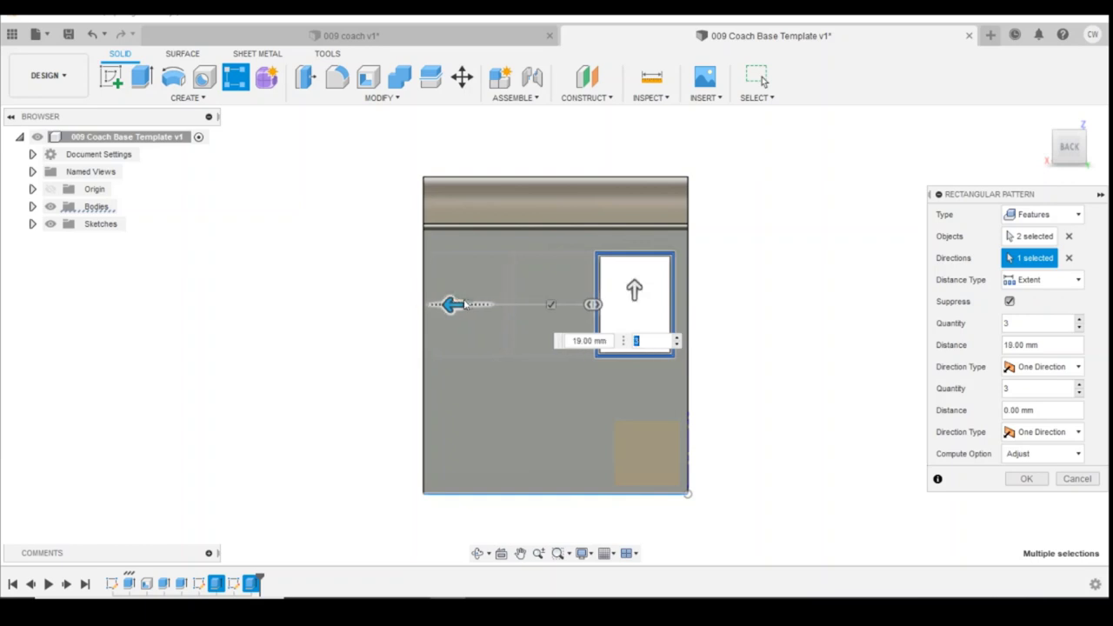
pyautogui.scroll(3, 452, 303)
pyautogui.press('Tab')
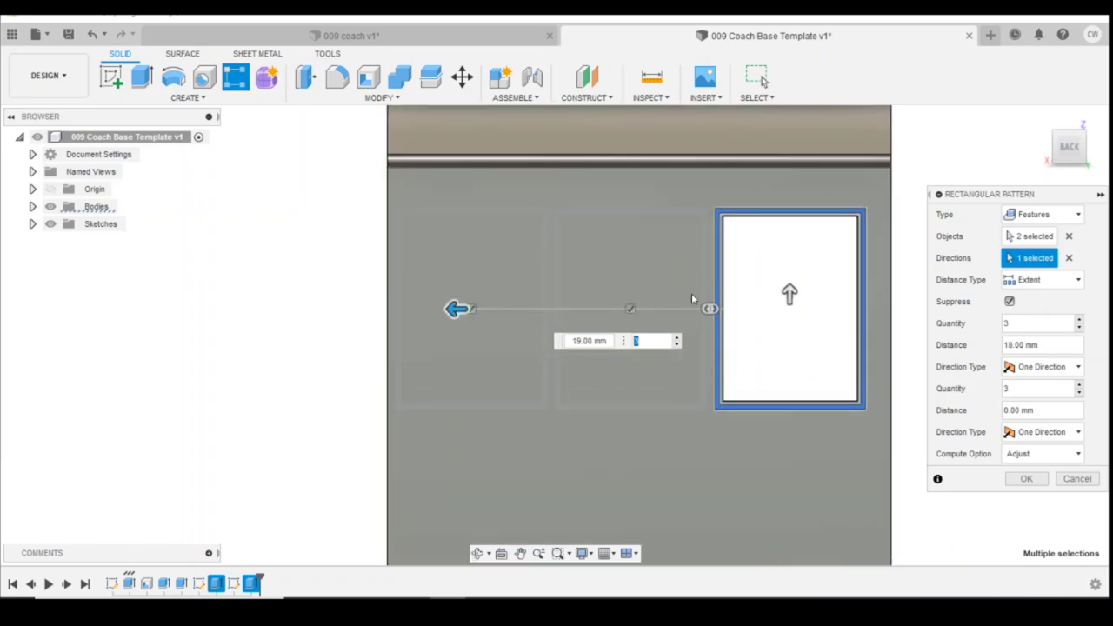
pyautogui.click(1015, 479)
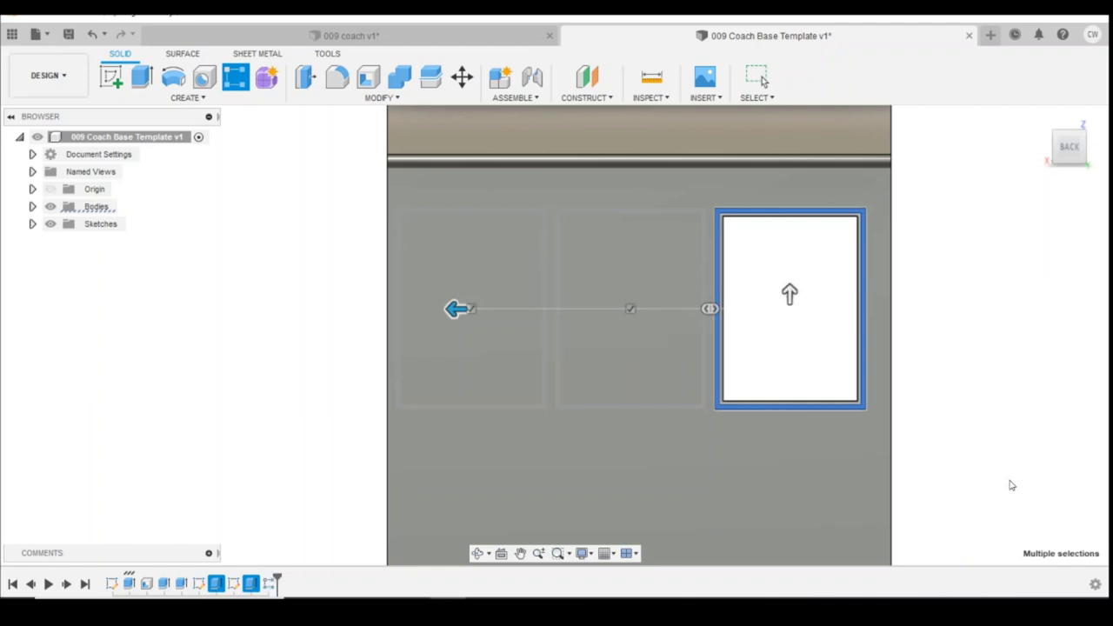
pyautogui.scroll(-5, 690, 450)
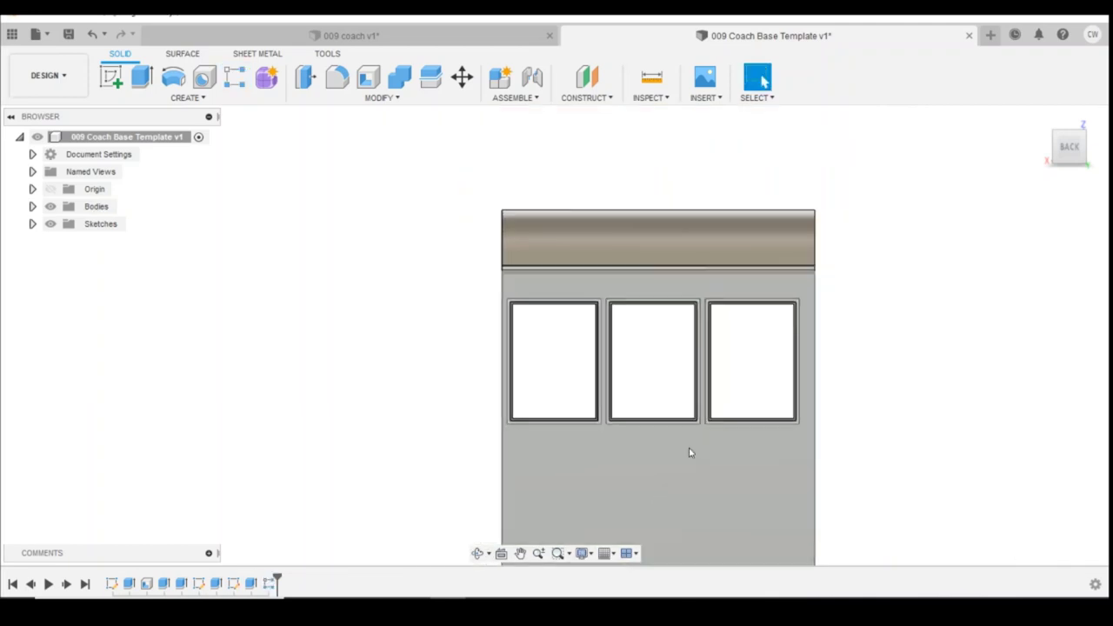
pyautogui.scroll(2, 608, 437)
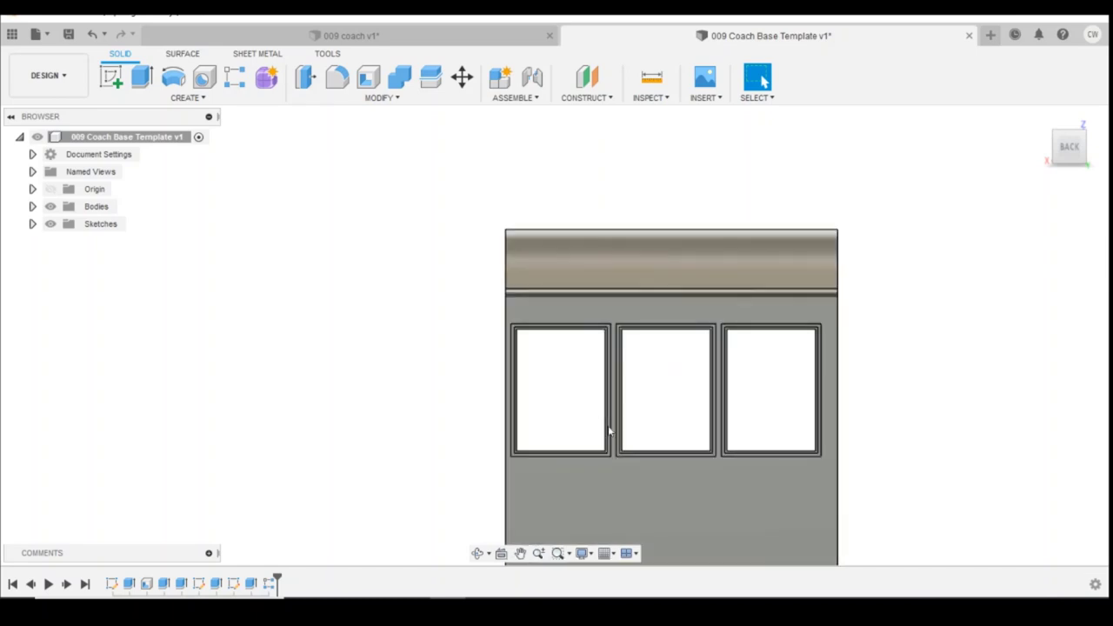
pyautogui.scroll(-3, 653, 481)
pyautogui.scroll(-2, 618, 456)
pyautogui.scroll(4, 684, 444)
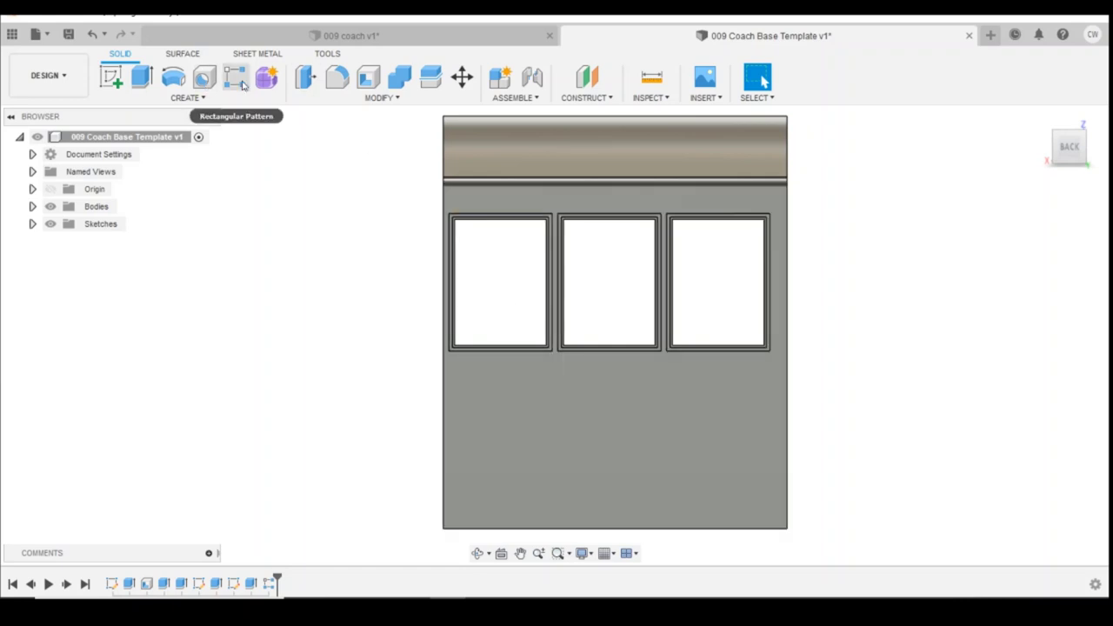
# - Pattern the right window's frame feature (Extrude5) along the right edge, quantity 2 at -13 mm
pyautogui.click(188, 98)
pyautogui.moveTo(203, 420)
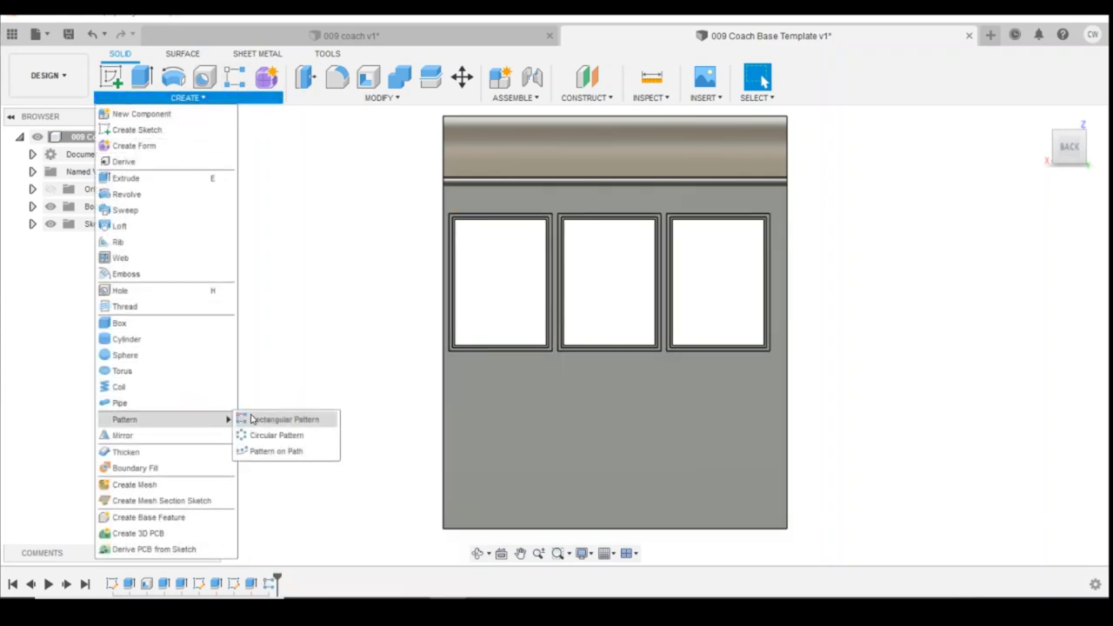
pyautogui.click(260, 420)
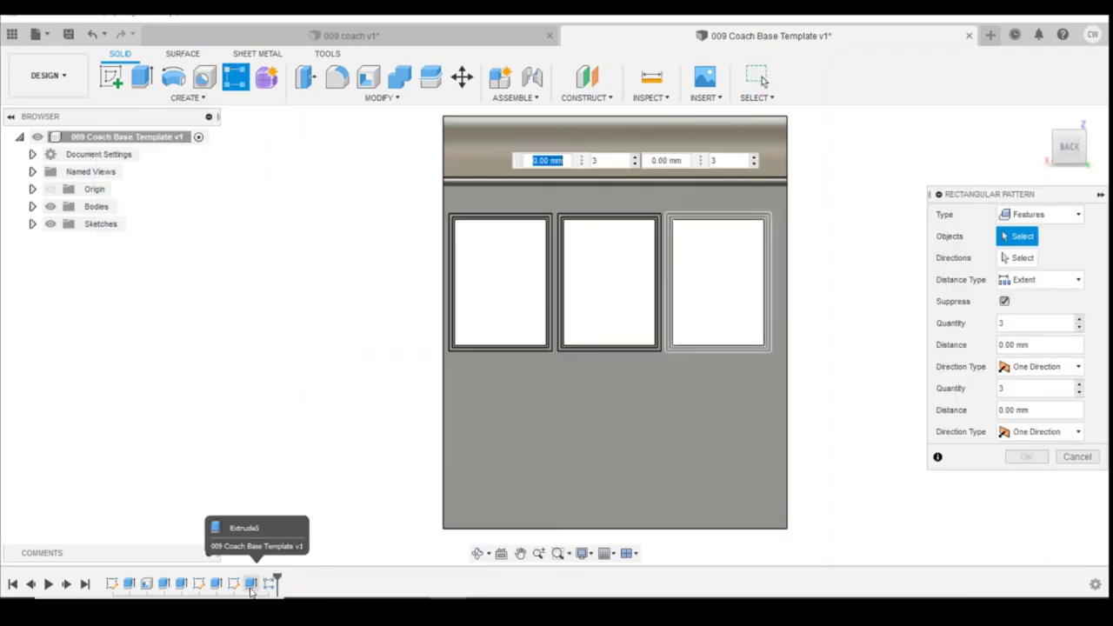
pyautogui.click(252, 586)
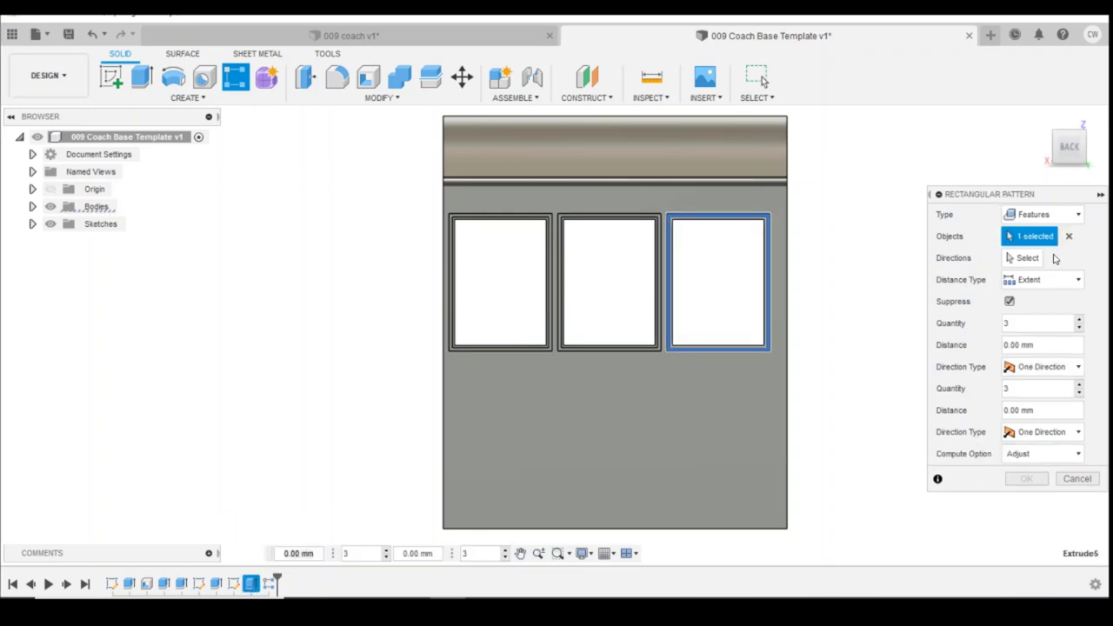
pyautogui.click(1035, 258)
pyautogui.click(788, 390)
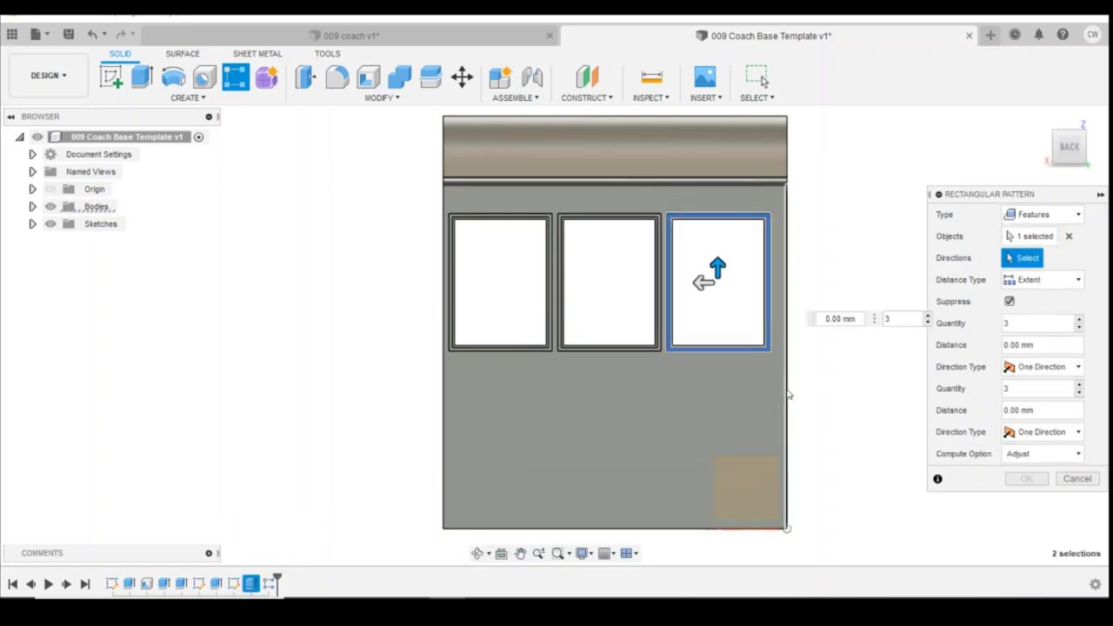
pyautogui.moveTo(717, 265); pyautogui.dragTo(738, 451)
pyautogui.write('2')
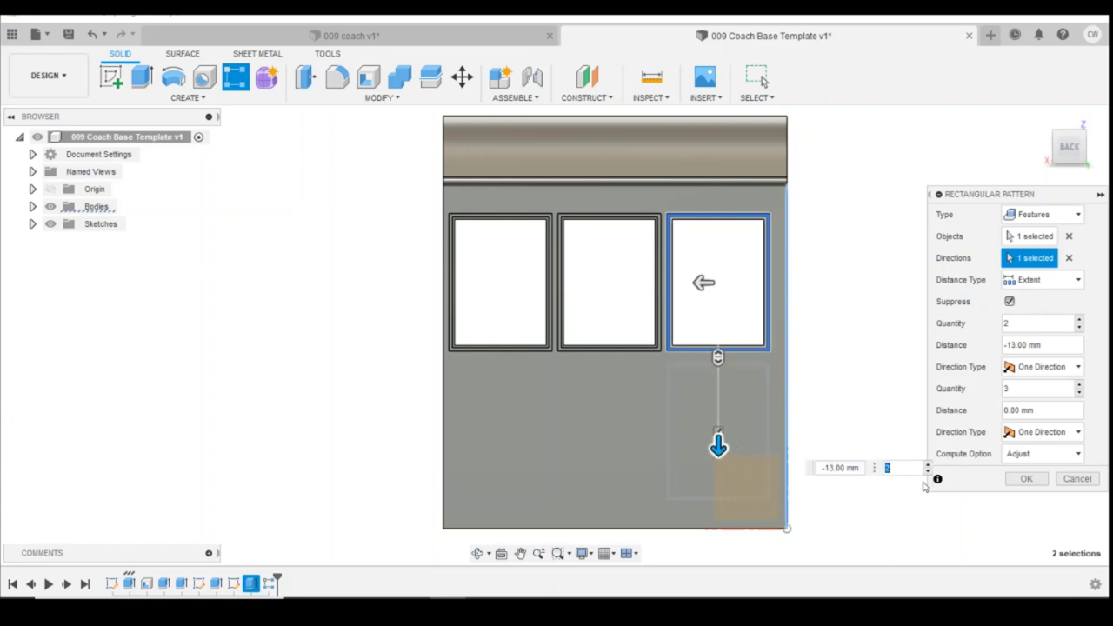
pyautogui.click(1033, 480)
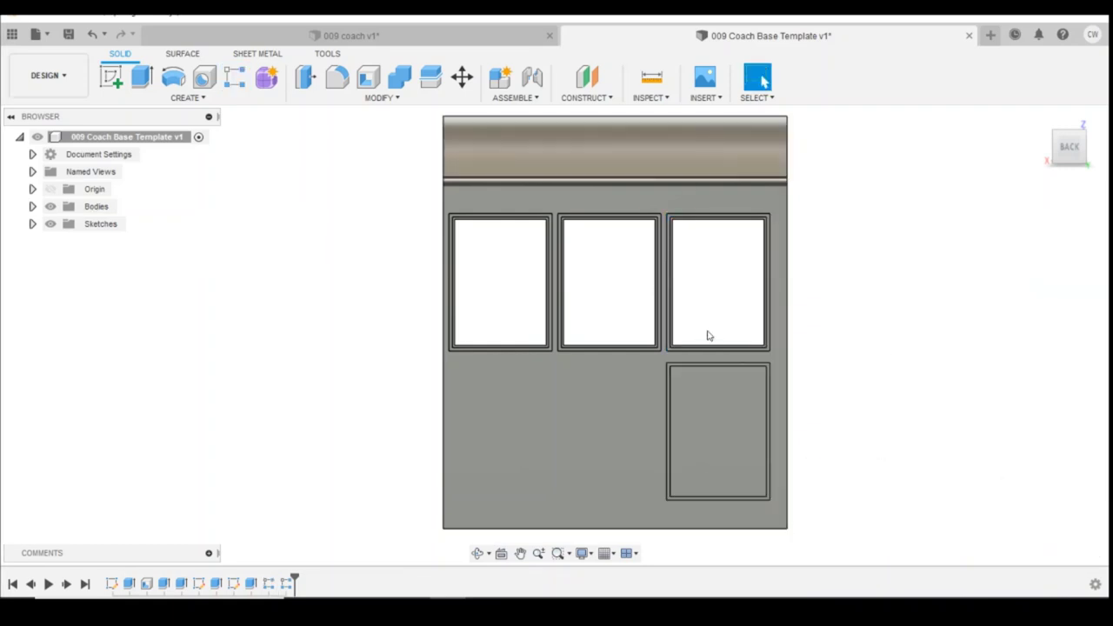
pyautogui.moveTo(555, 334)
pyautogui.keyDown('shift'); pyautogui.mouseDown(button='middle')
pyautogui.moveTo(491, 363)
pyautogui.moveTo(556, 359)
pyautogui.mouseUp(button='middle'); pyautogui.keyUp('shift')
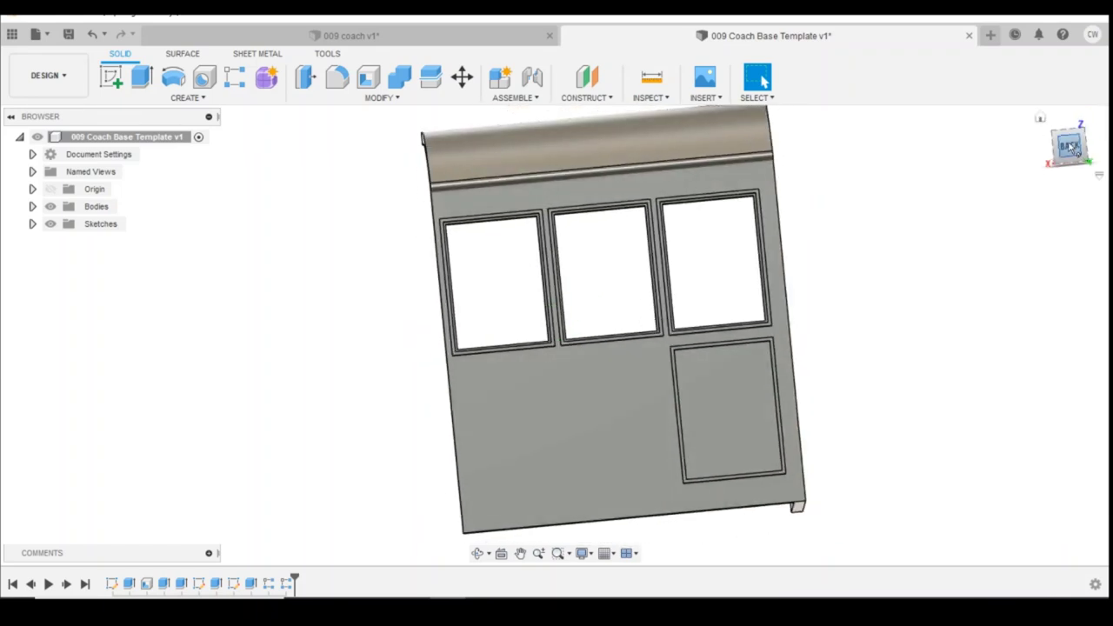
# - Sketch a 2-point rectangle from the bottom edge to near the top around the middle window column
pyautogui.click(1070, 146)
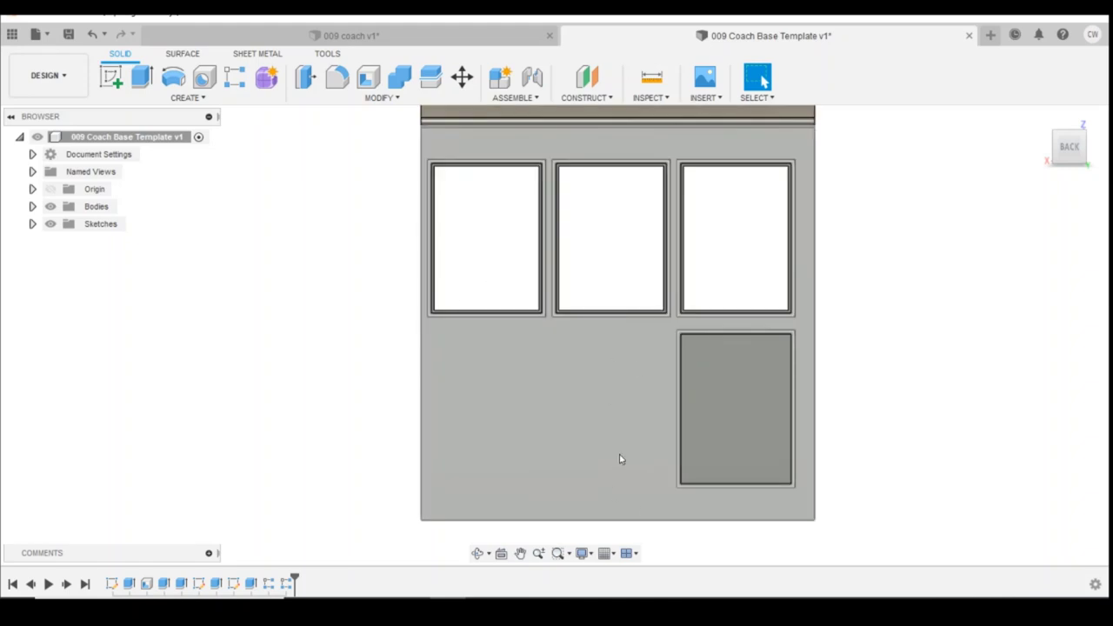
pyautogui.click(514, 399)
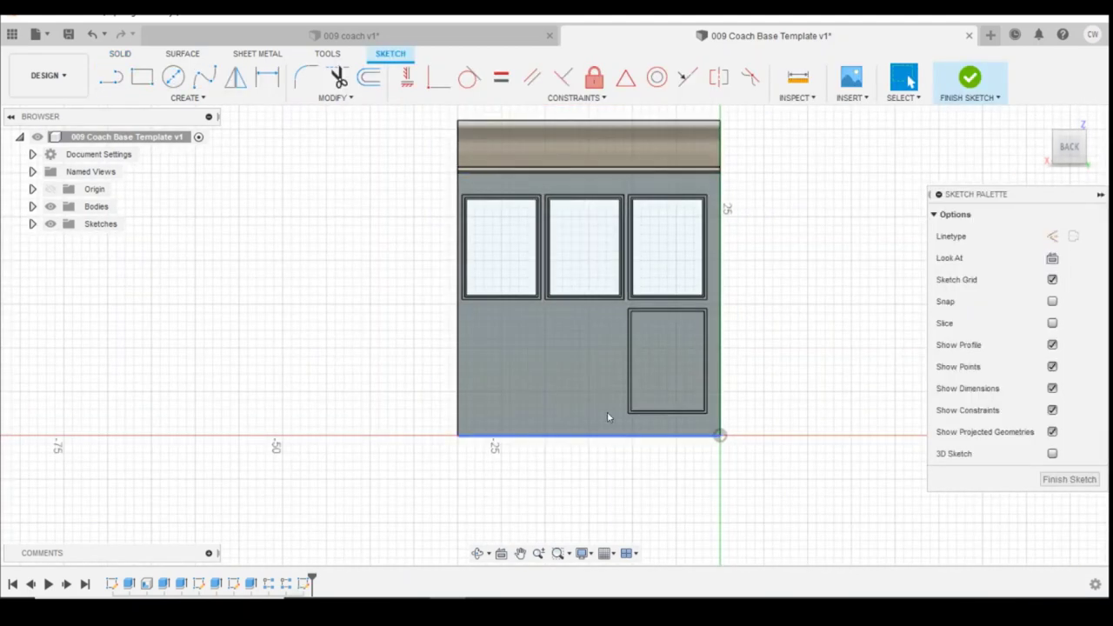
pyautogui.press('r')
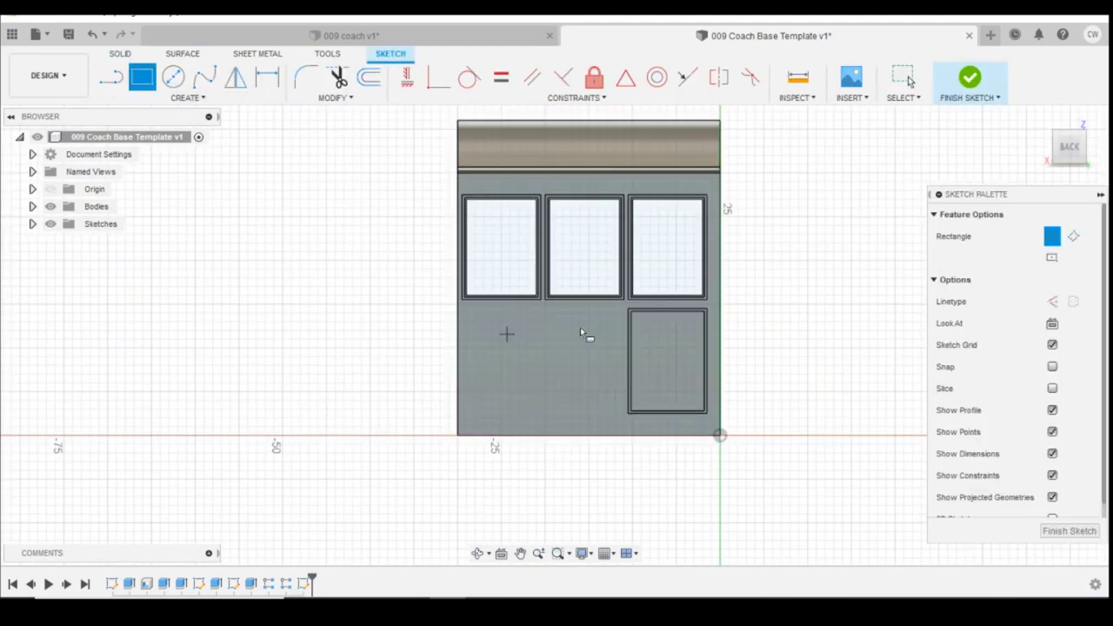
pyautogui.scroll(4, 595, 304)
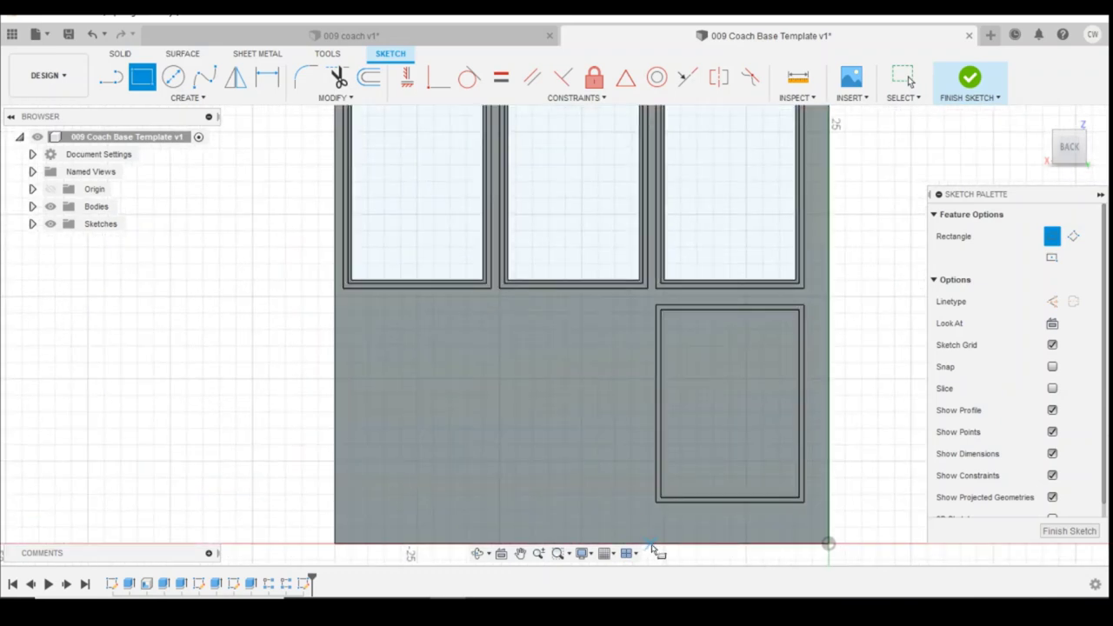
pyautogui.click(653, 545)
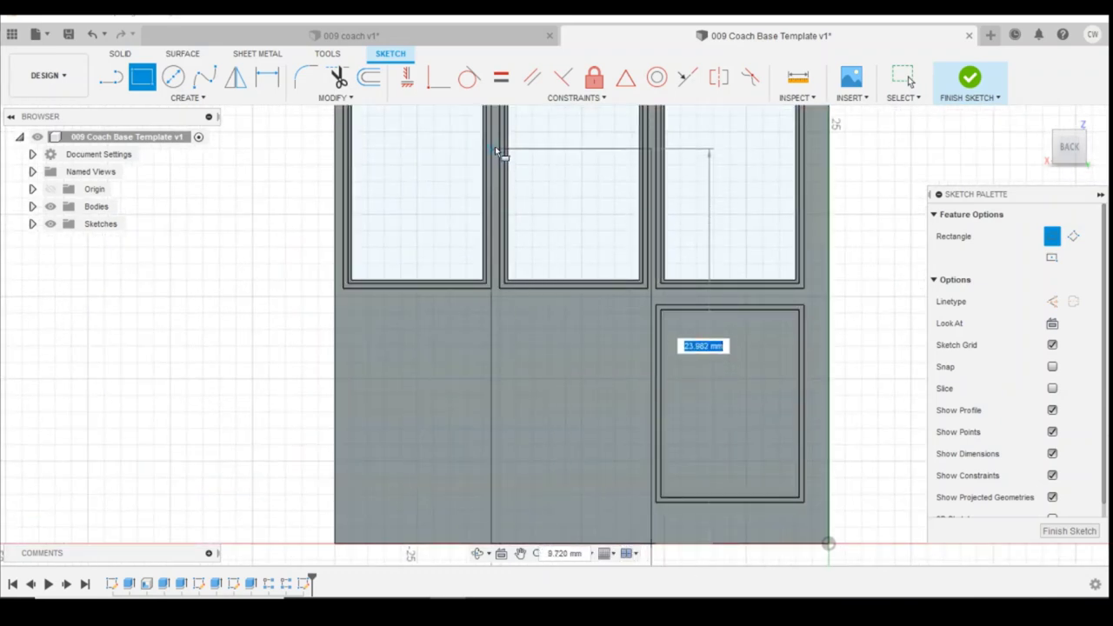
pyautogui.scroll(-3, 500, 148)
pyautogui.scroll(-3, 500, 142)
pyautogui.scroll(5, 495, 122)
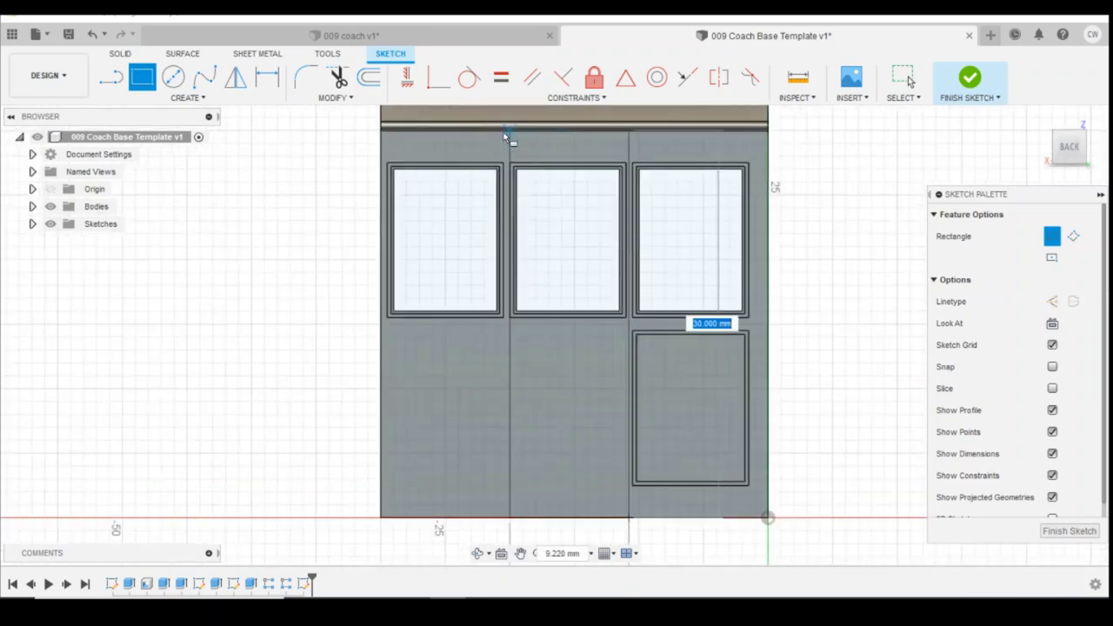
pyautogui.scroll(3, 504, 139)
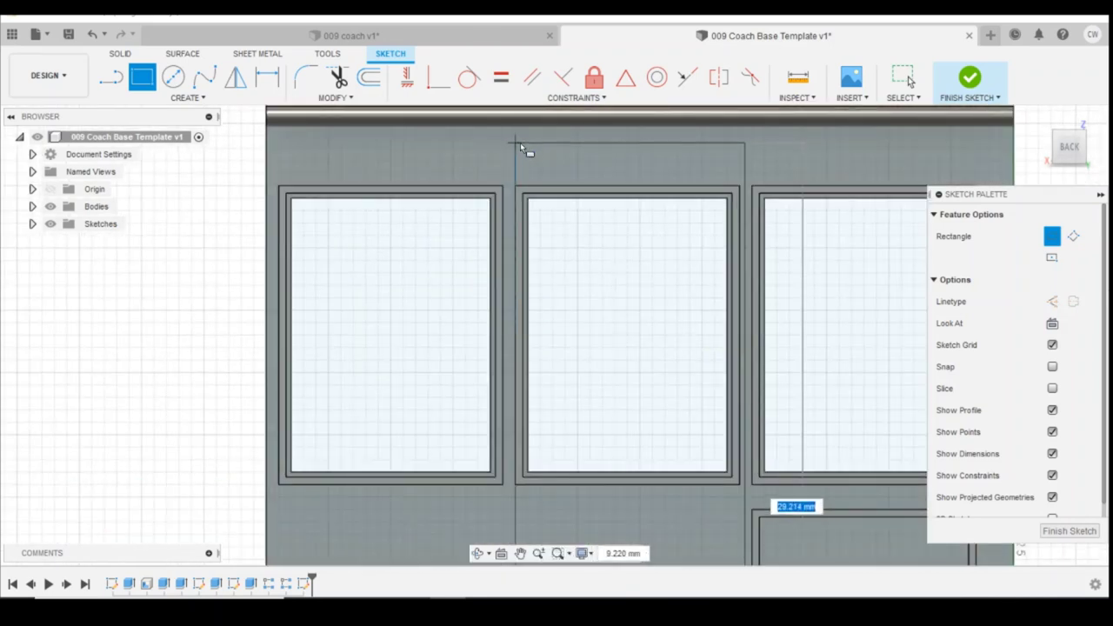
pyautogui.scroll(3, 520, 146)
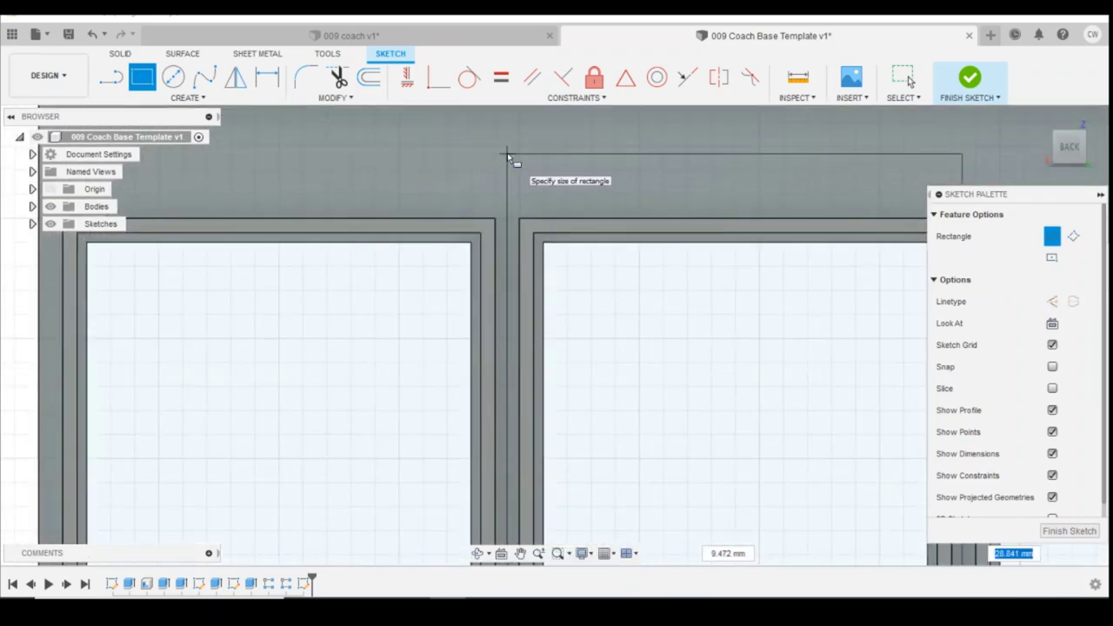
pyautogui.click(507, 148)
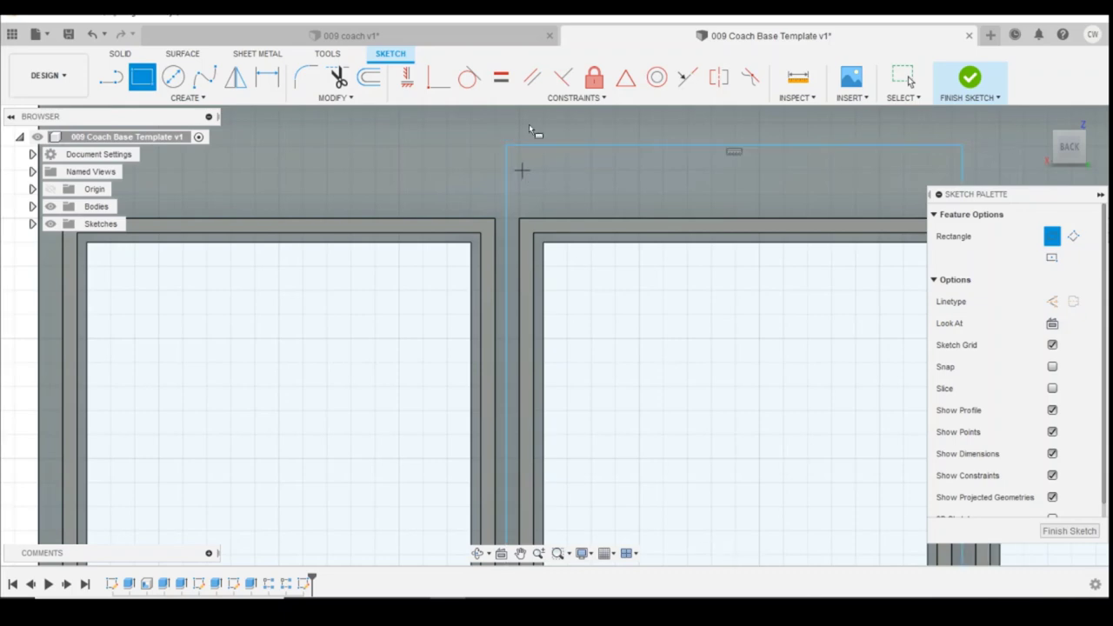
pyautogui.scroll(-3, 529, 123)
pyautogui.scroll(3, 721, 405)
pyautogui.scroll(-2, 709, 363)
pyautogui.press('Escape')
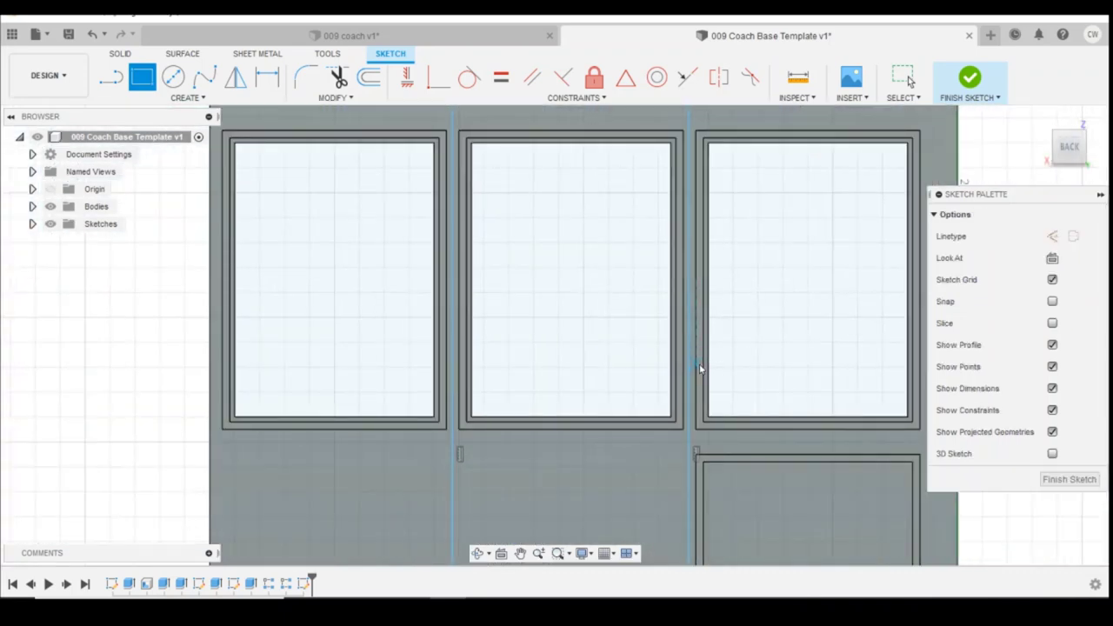
# - Dimension 0.15 mm gaps on both the right and left sides of the door rectangle
pyautogui.scroll(5, 682, 391)
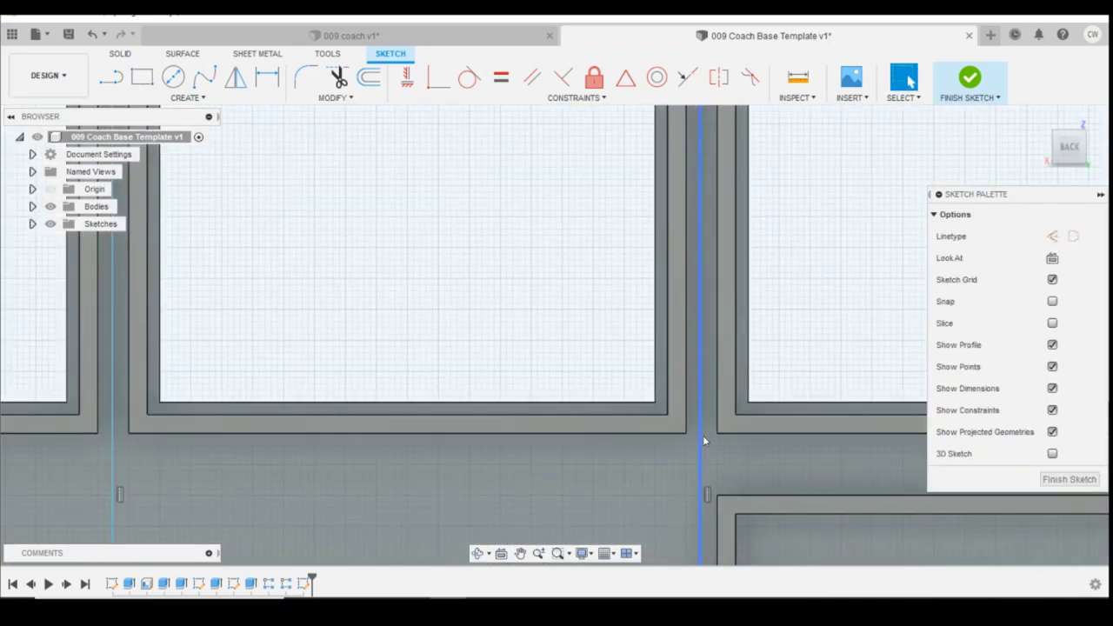
pyautogui.click(267, 77)
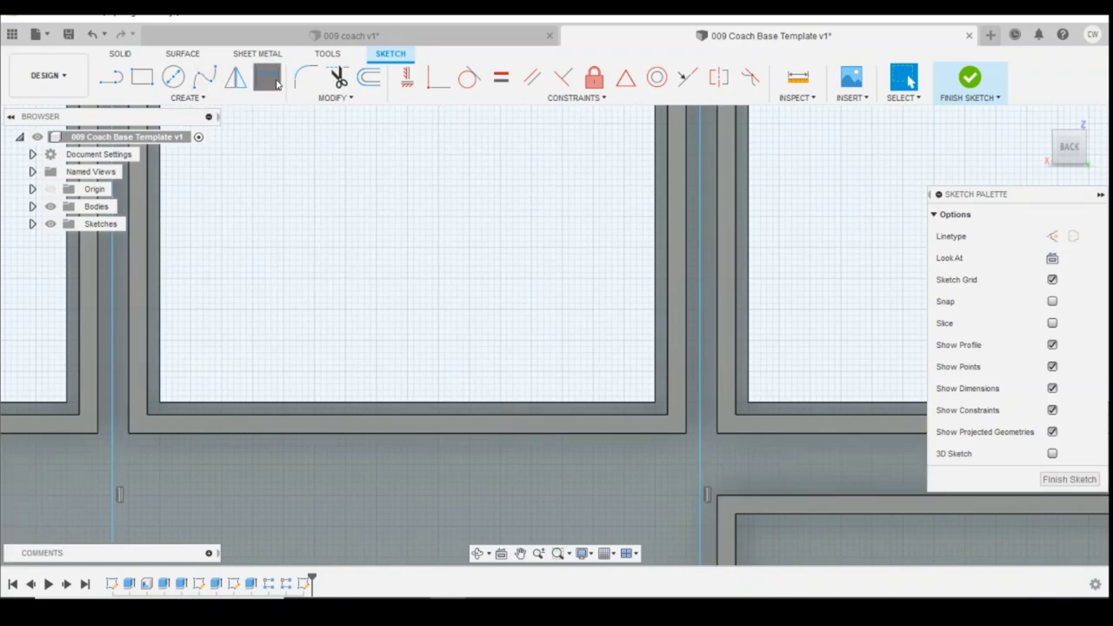
pyautogui.click(715, 433)
pyautogui.click(711, 456)
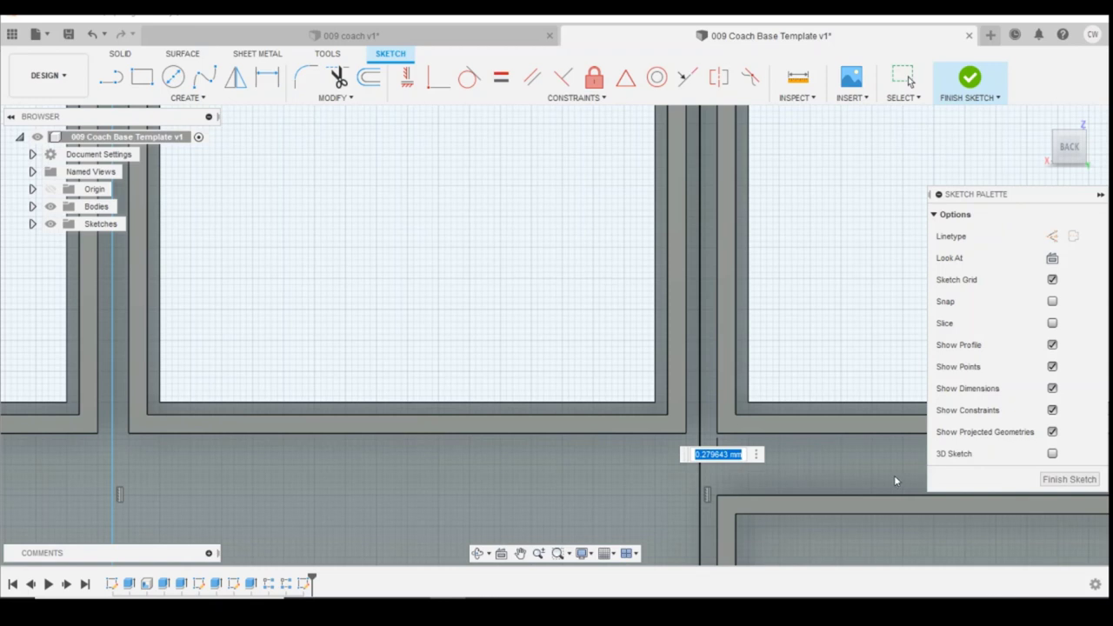
pyautogui.write('0.15')
pyautogui.press('Return')
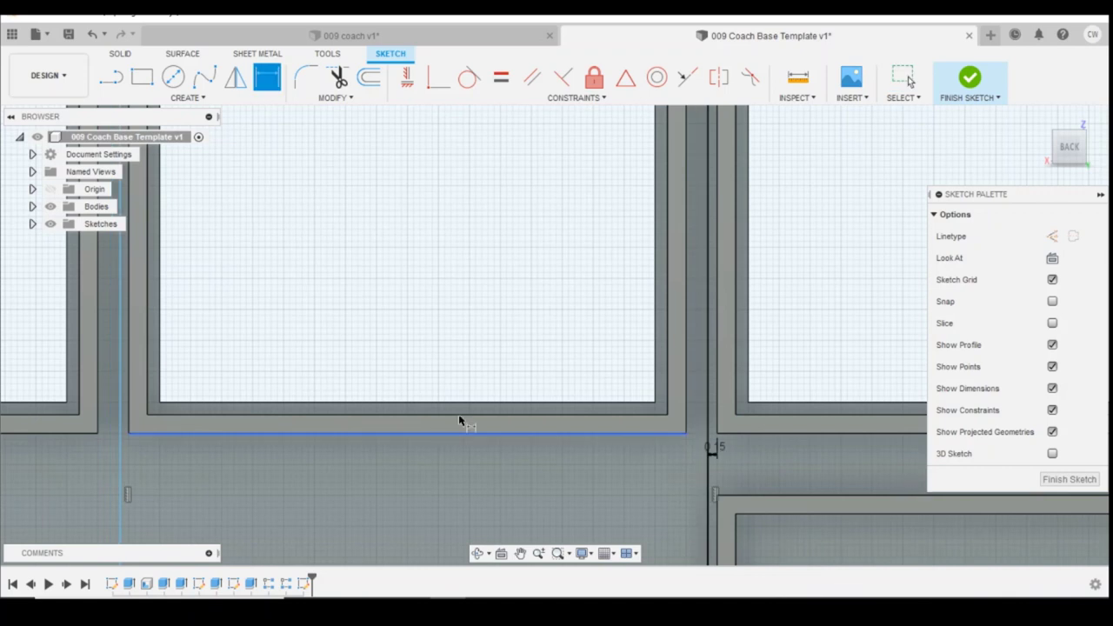
pyautogui.scroll(-3, 508, 387)
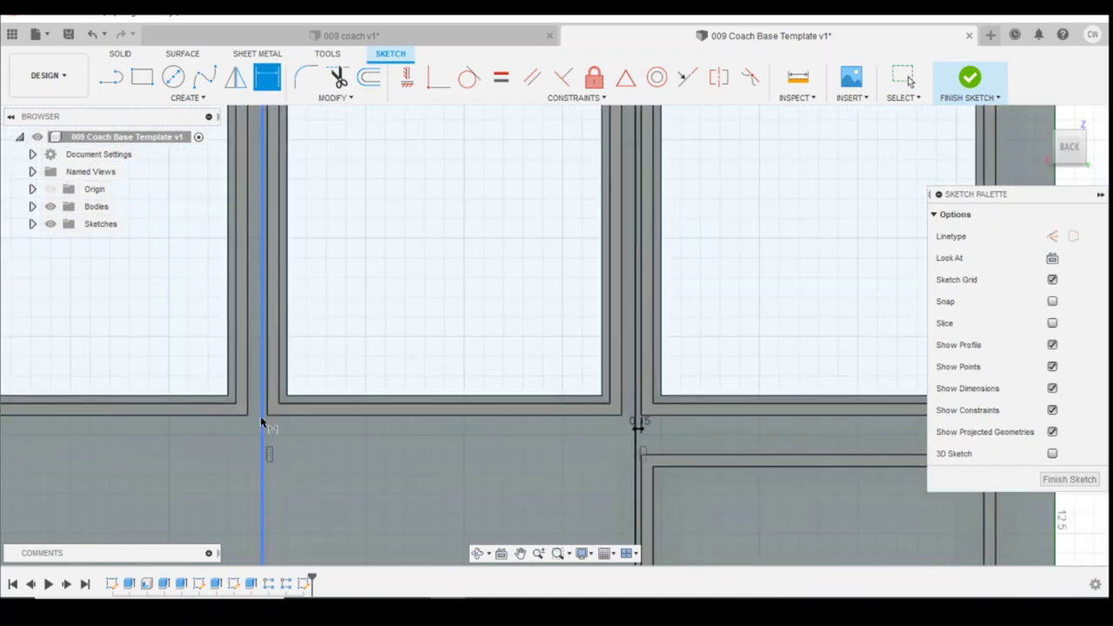
pyautogui.click(261, 421)
pyautogui.keyDown('shift'); pyautogui.click(247, 417); pyautogui.keyUp('shift')
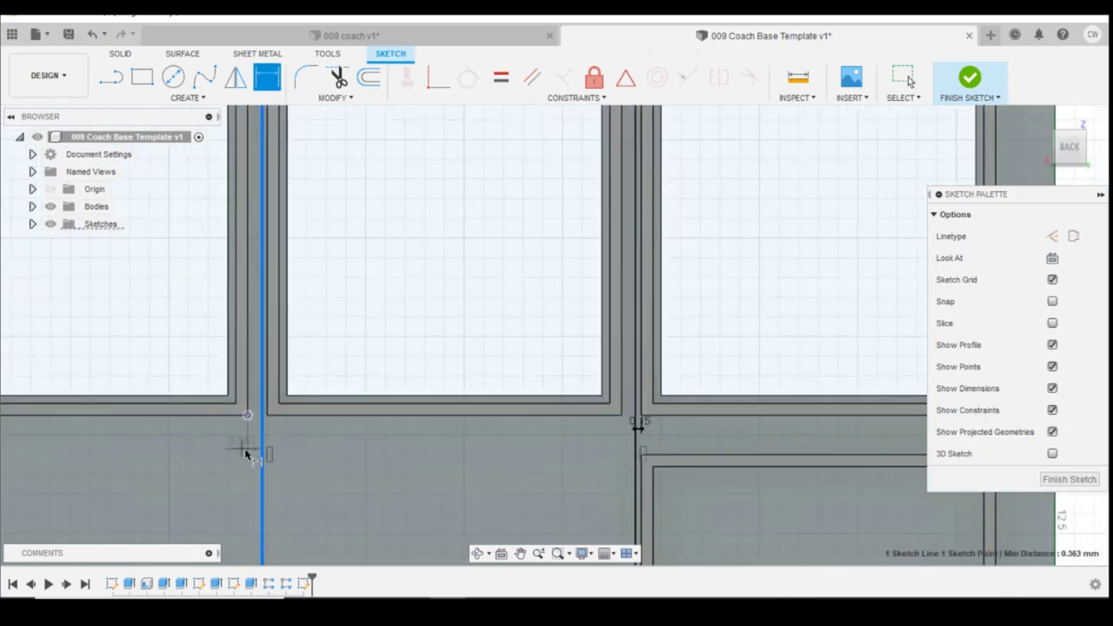
pyautogui.click(246, 453)
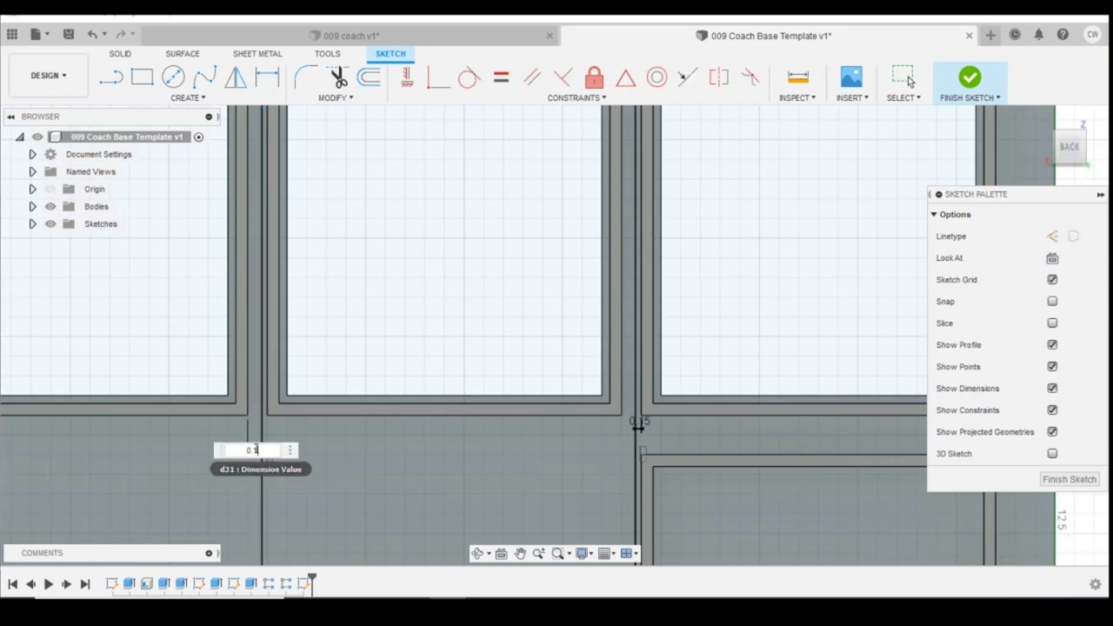
pyautogui.write('0.15')
pyautogui.press('Return')
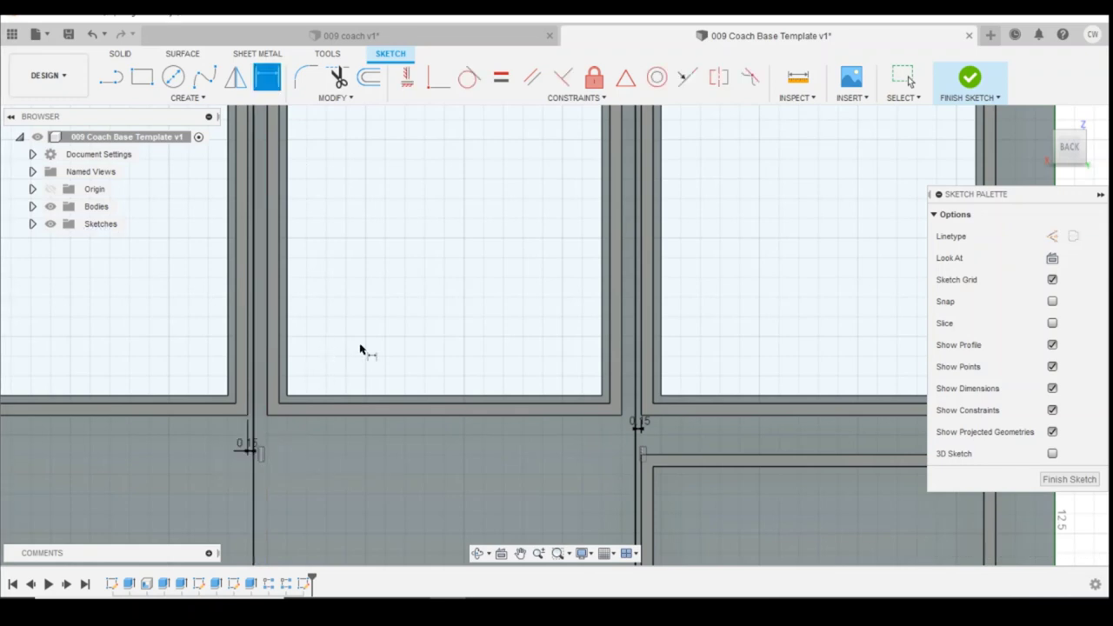
# - Dimension the door's right edge to 29 mm tall
pyautogui.scroll(-3, 361, 347)
pyautogui.scroll(-2, 568, 280)
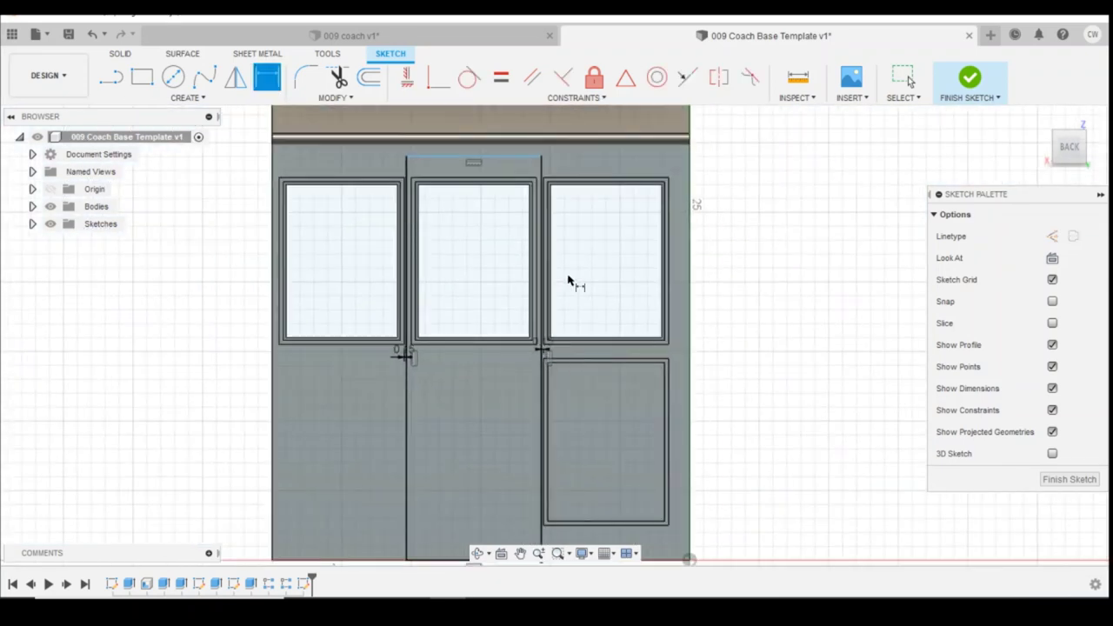
pyautogui.click(541, 174)
pyautogui.click(737, 202)
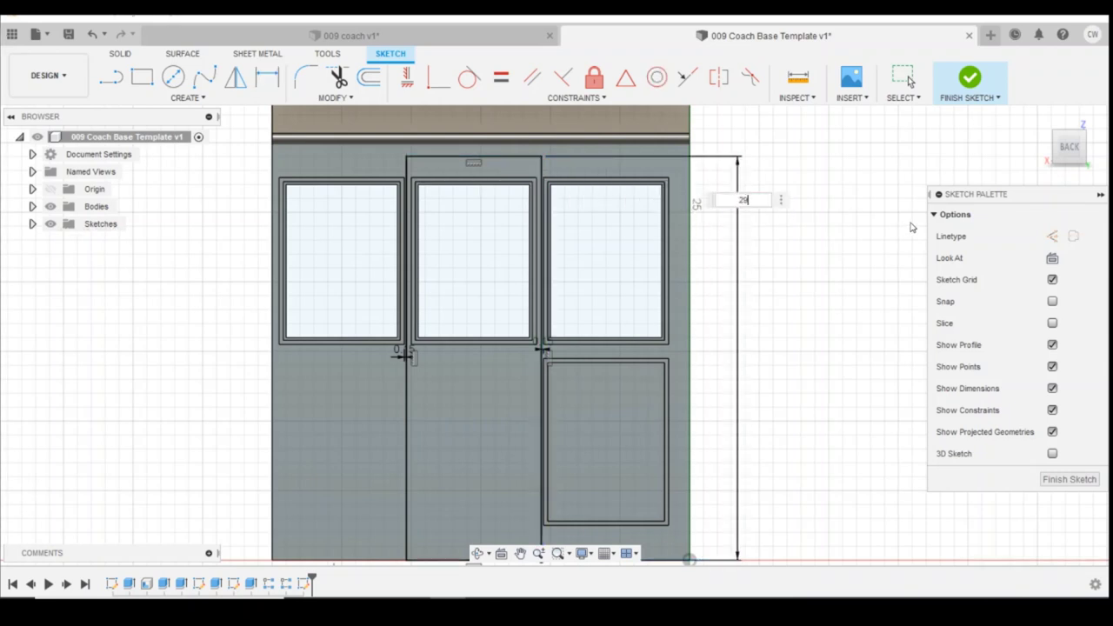
pyautogui.write('29')
pyautogui.press('Return')
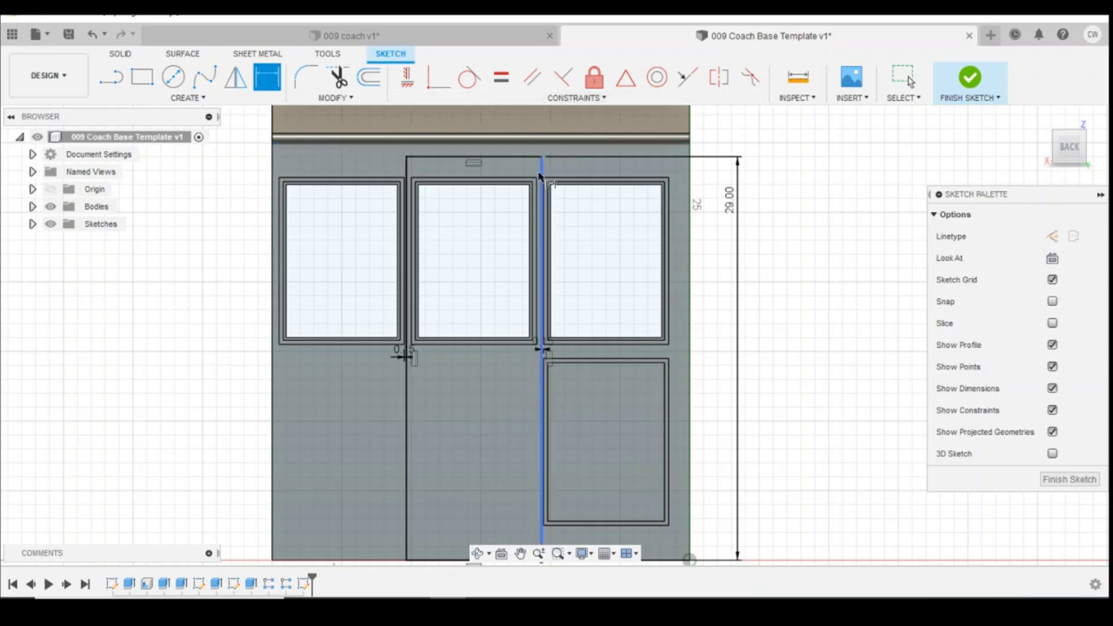
pyautogui.press('Escape')
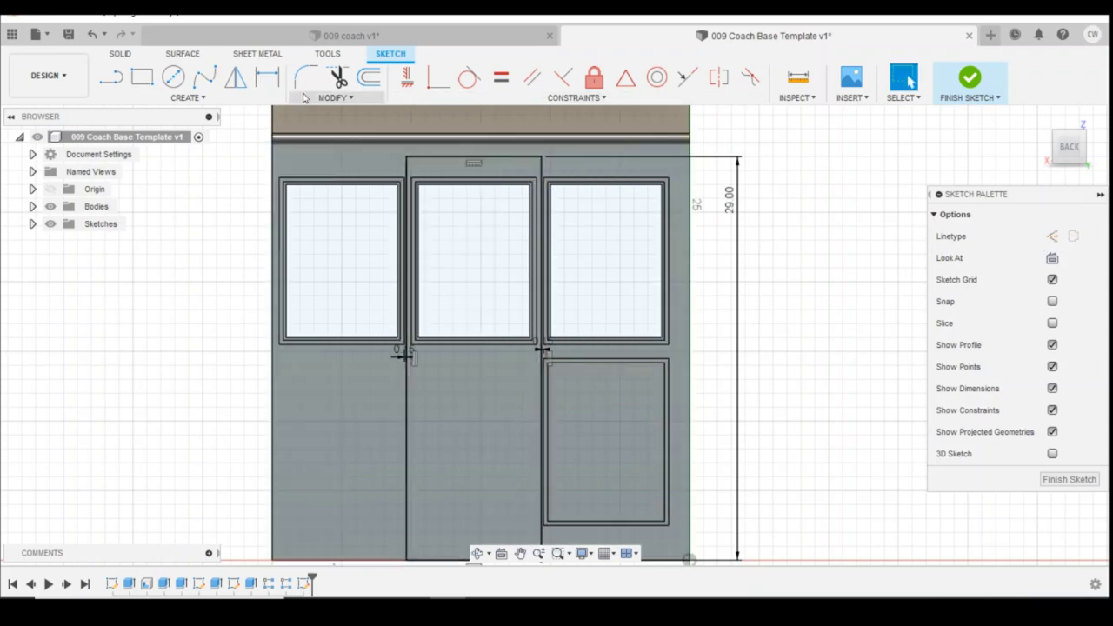
pyautogui.click(369, 76)
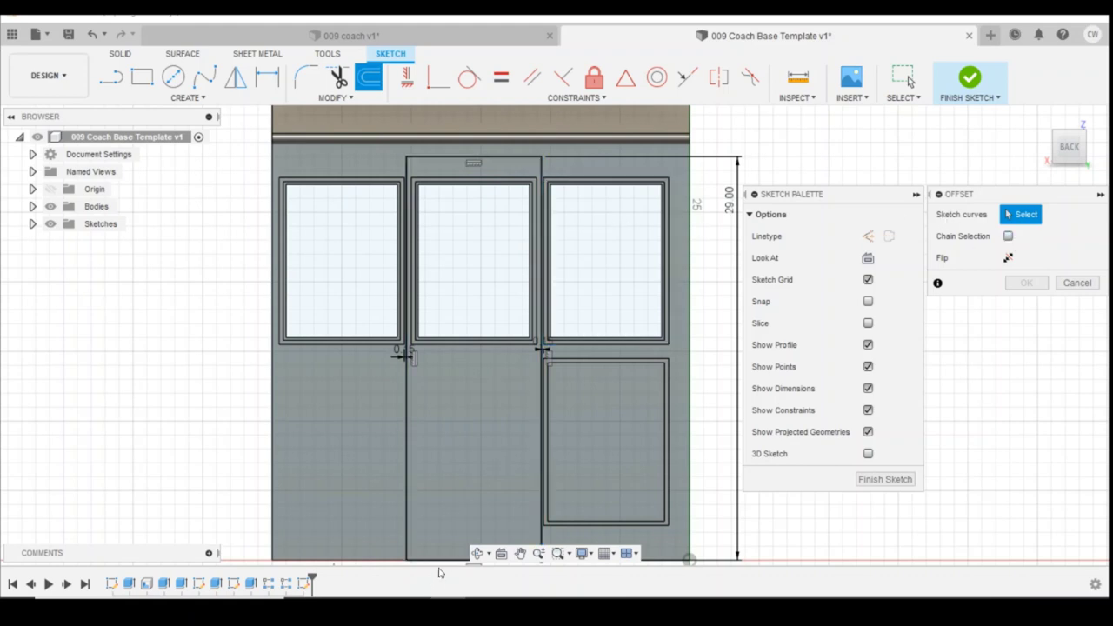
# - Offset the door's right, top and left edges 0.2 mm inward
pyautogui.click(540, 375)
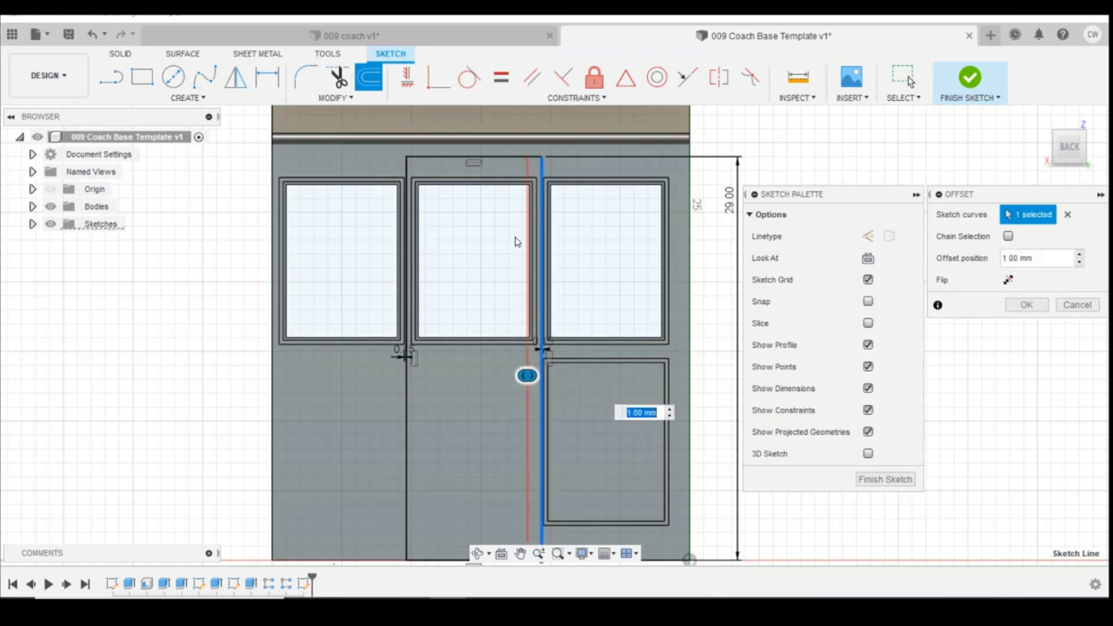
pyautogui.click(506, 158)
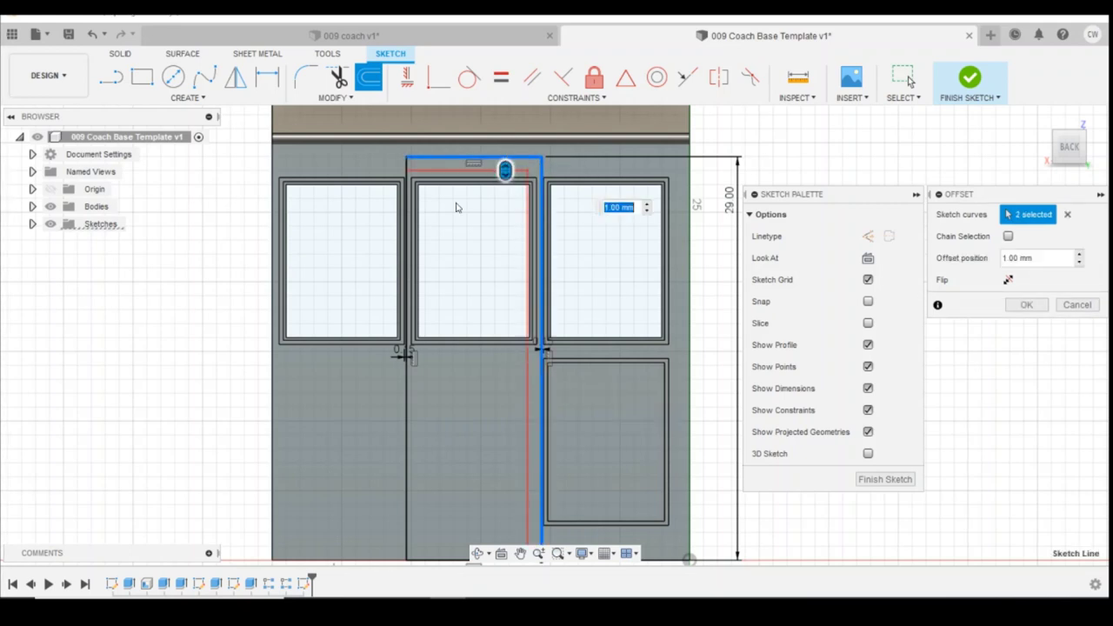
pyautogui.click(410, 405)
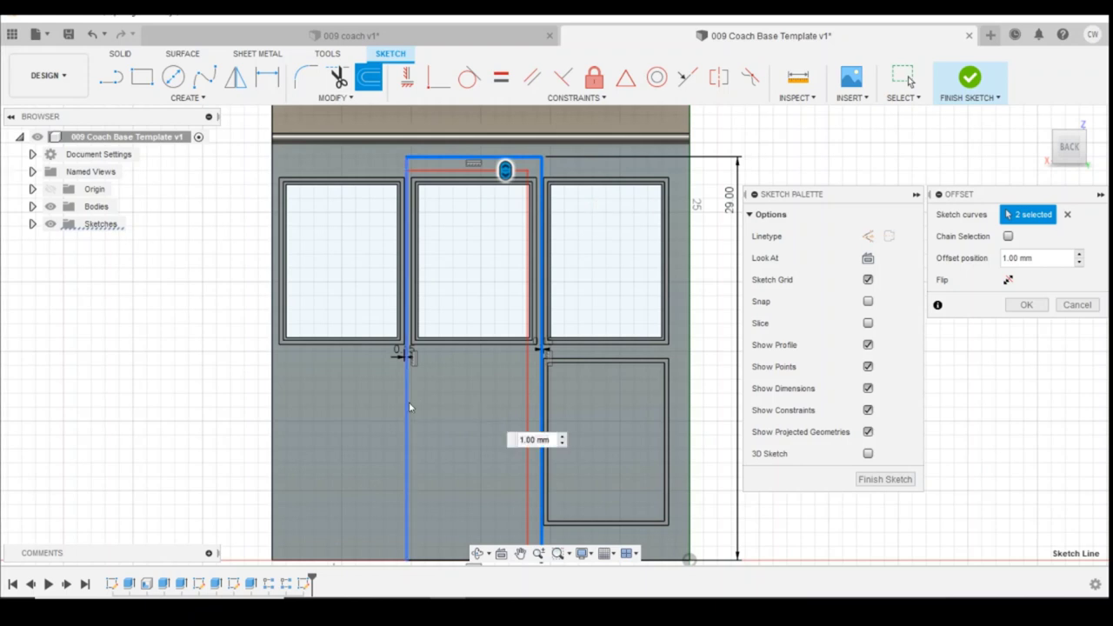
pyautogui.scroll(5, 413, 407)
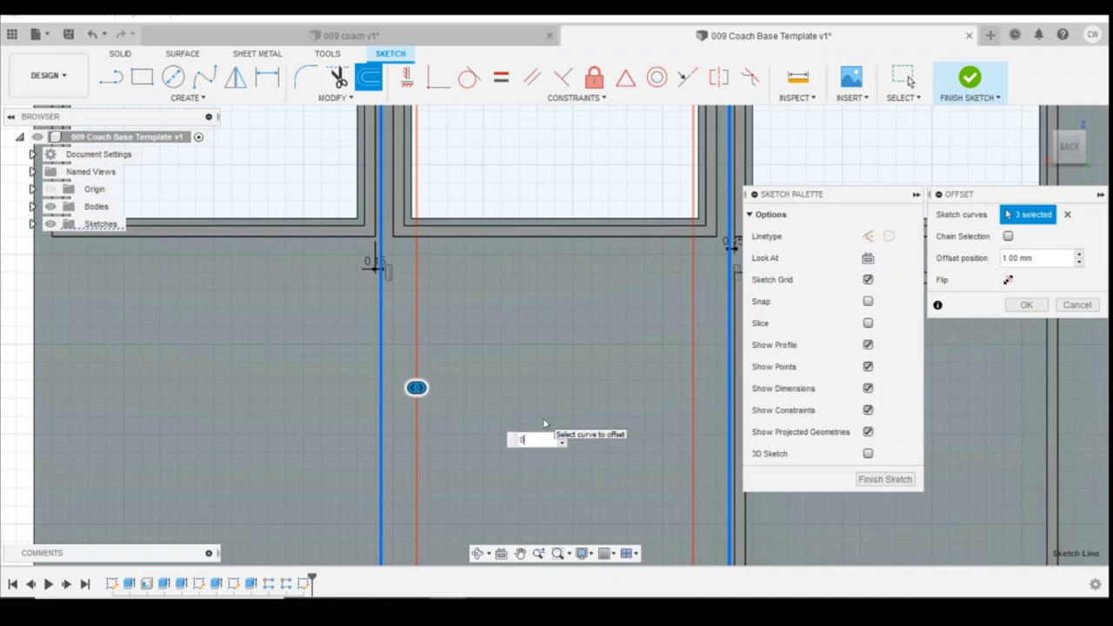
pyautogui.write('.2')
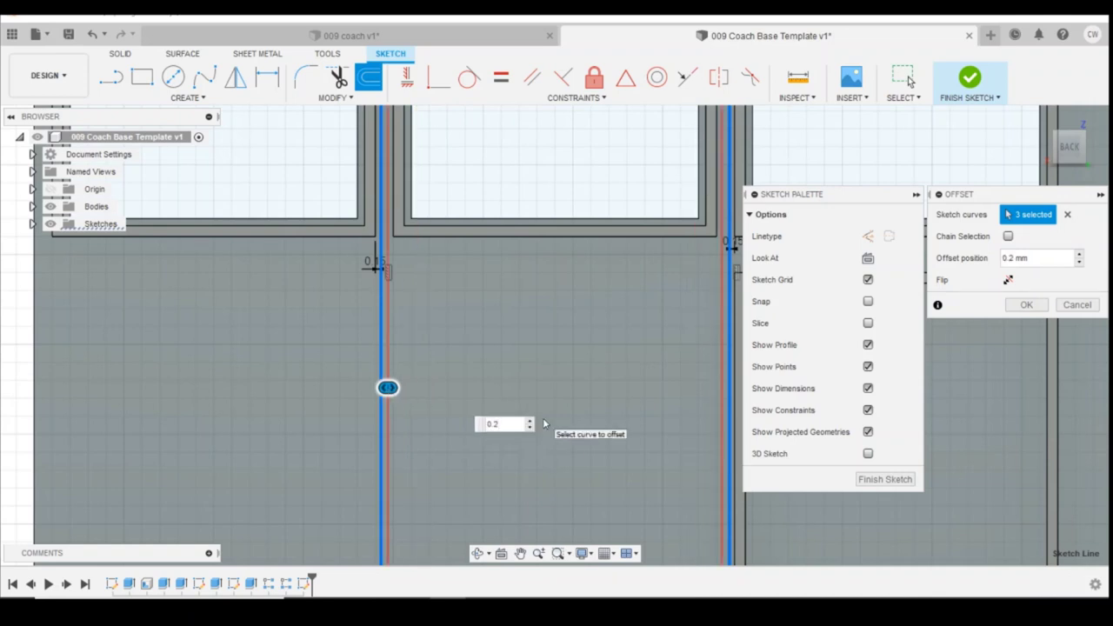
pyautogui.press('Return')
pyautogui.scroll(-4, 542, 418)
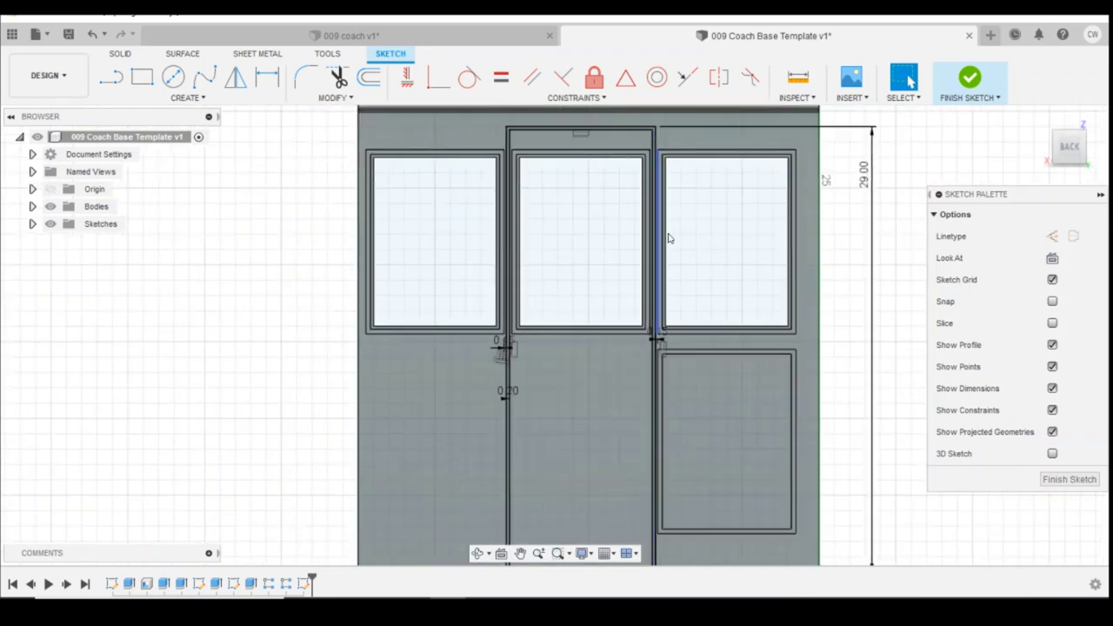
# - Extrude the narrow door-frame strip as a -0.3 mm cut into the coach wall
pyautogui.scroll(5, 616, 373)
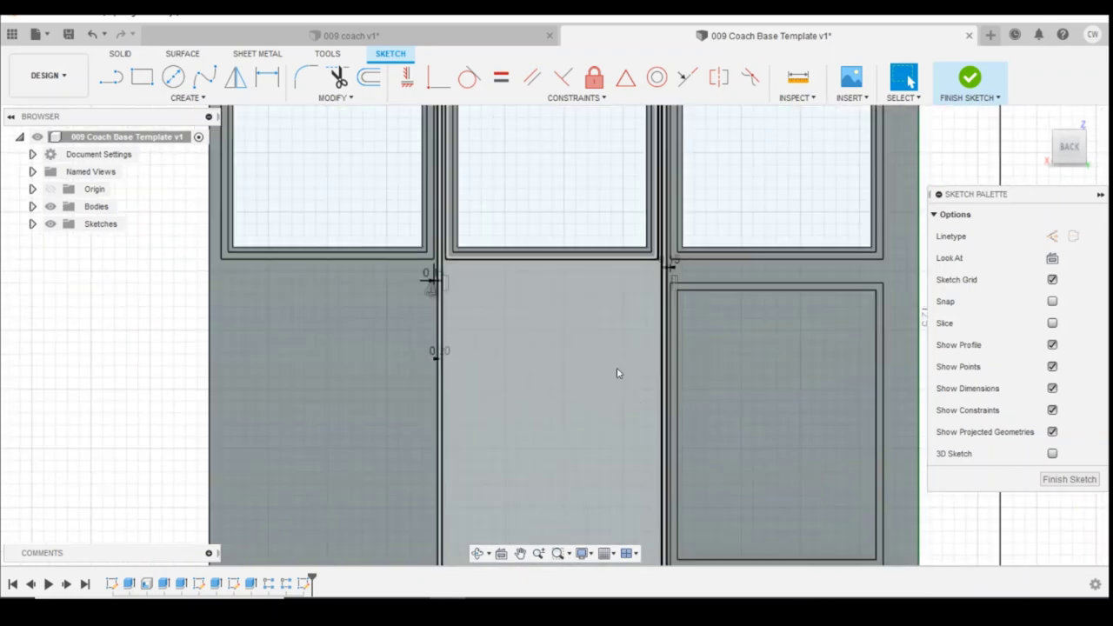
pyautogui.scroll(-3, 616, 373)
pyautogui.scroll(6, 645, 470)
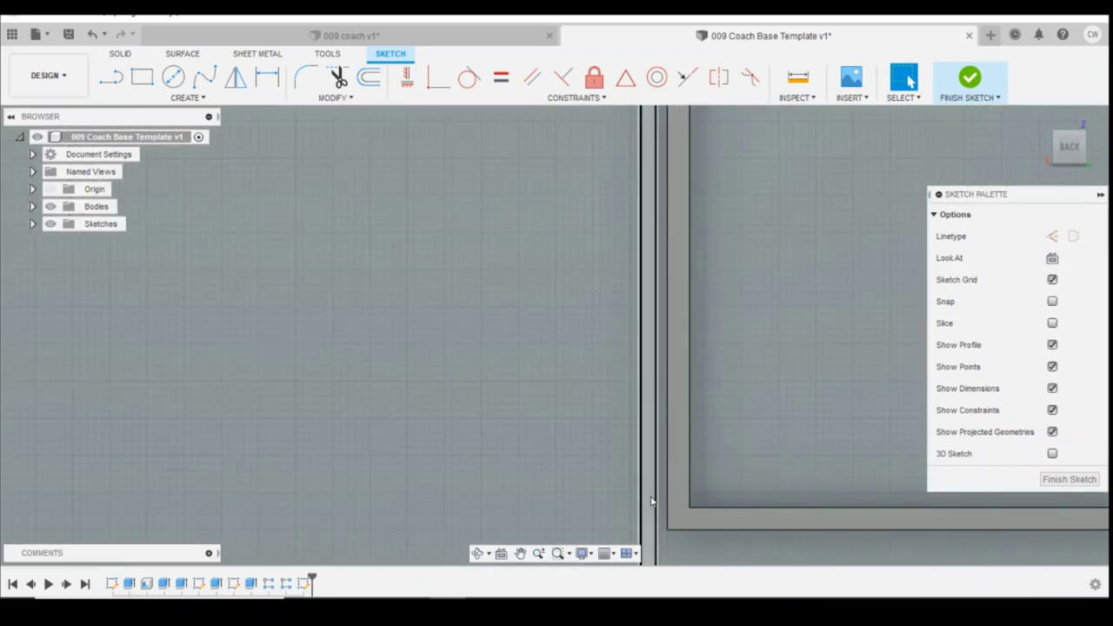
pyautogui.click(651, 501)
pyautogui.rightClick(651, 501)
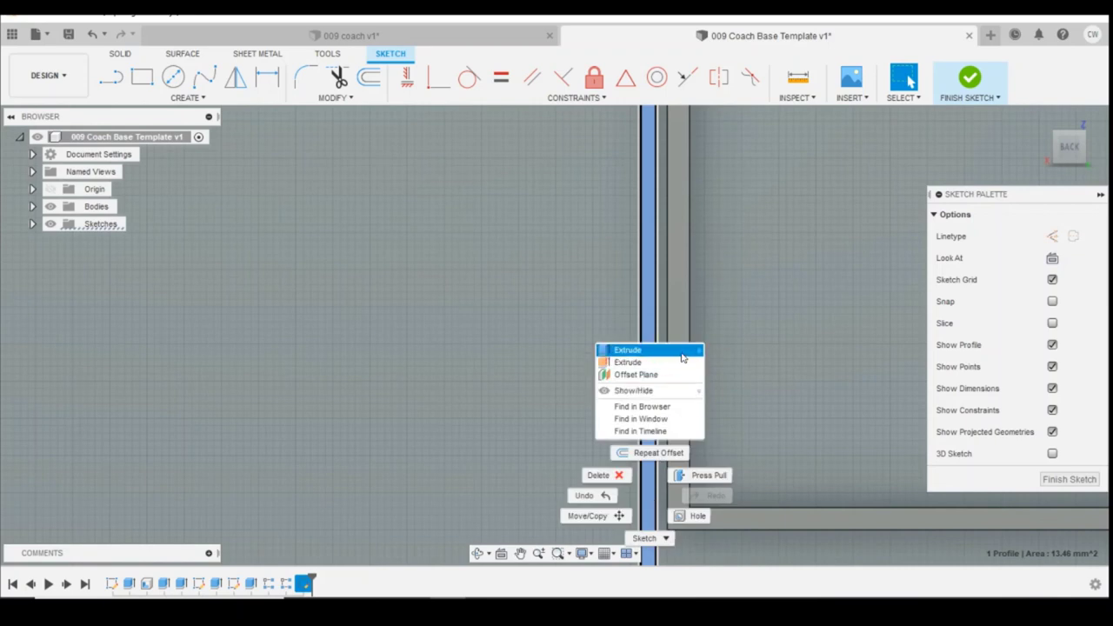
pyautogui.click(628, 348)
pyautogui.click(1092, 152)
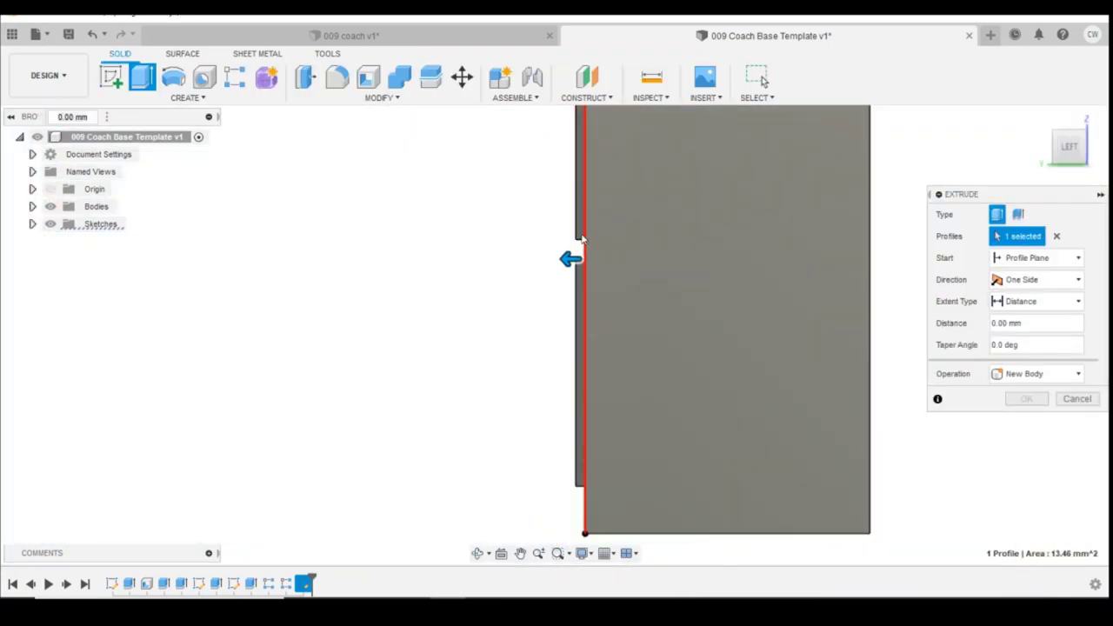
pyautogui.moveTo(569, 259); pyautogui.dragTo(618, 258)
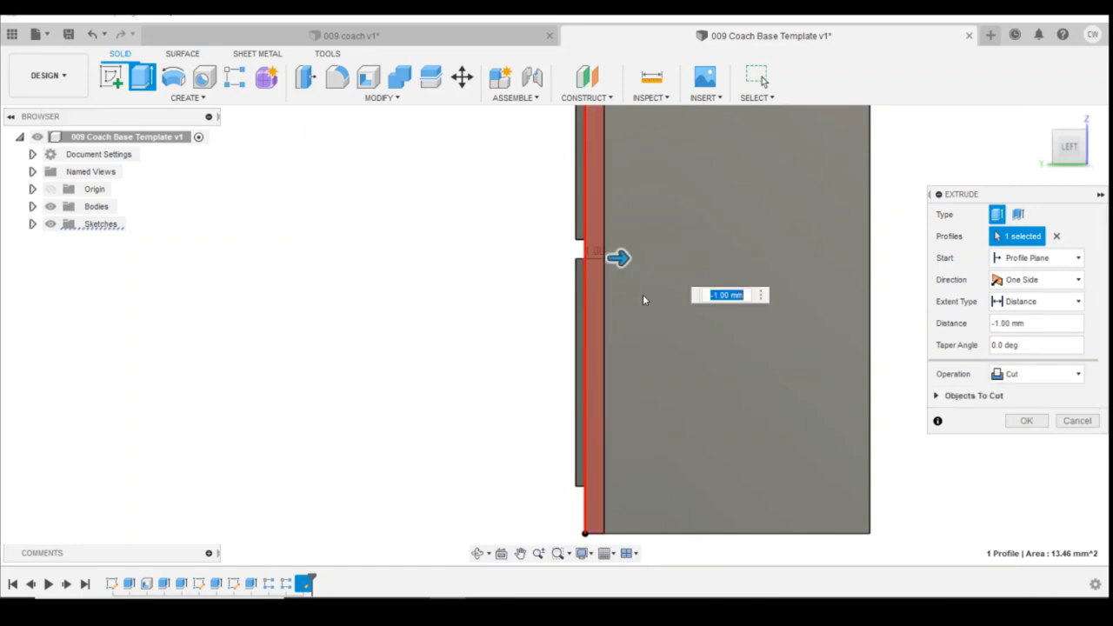
pyautogui.write('-0.')
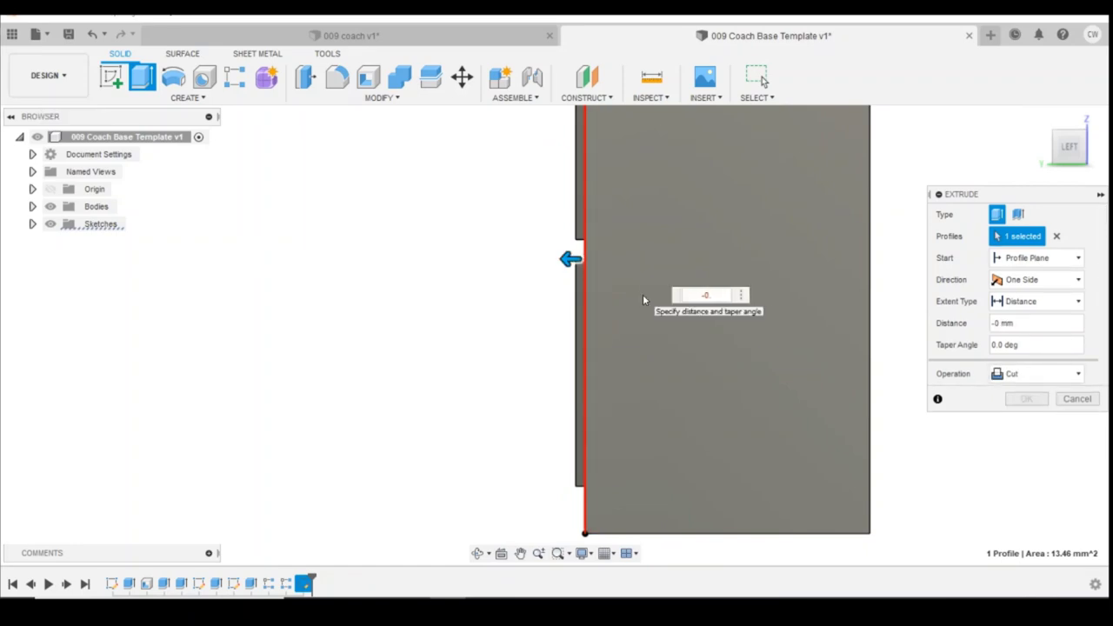
pyautogui.write('3')
pyautogui.press('Return')
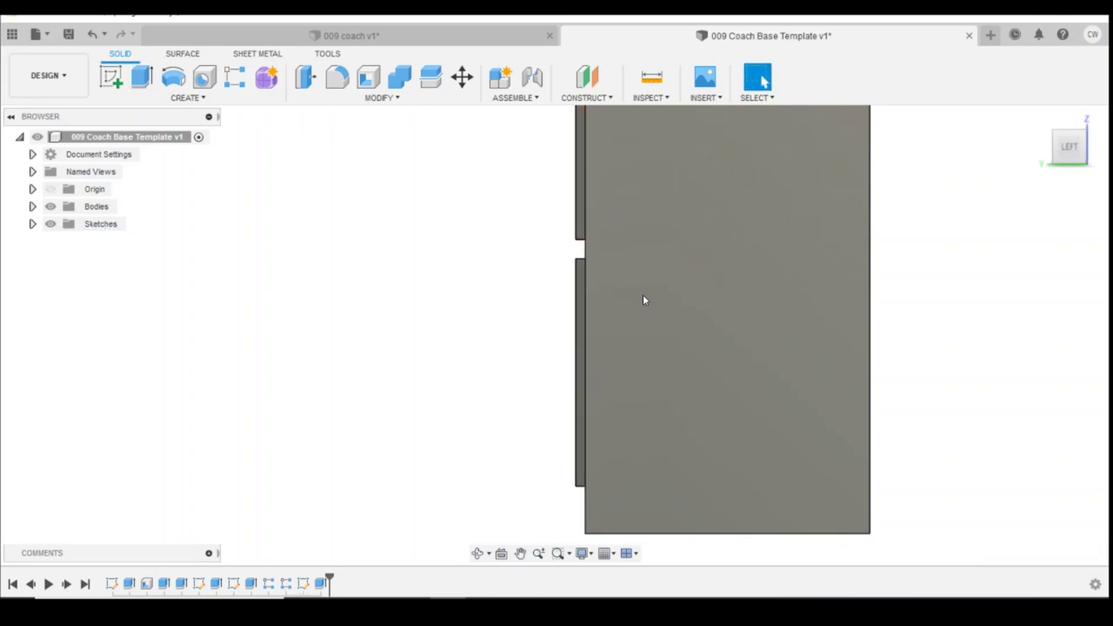
pyautogui.keyDown('shift'); pyautogui.moveTo(554, 333); pyautogui.dragTo(452, 339, button='middle'); pyautogui.keyUp('shift')
pyautogui.moveTo(869, 121); pyautogui.dragTo(412, 546)
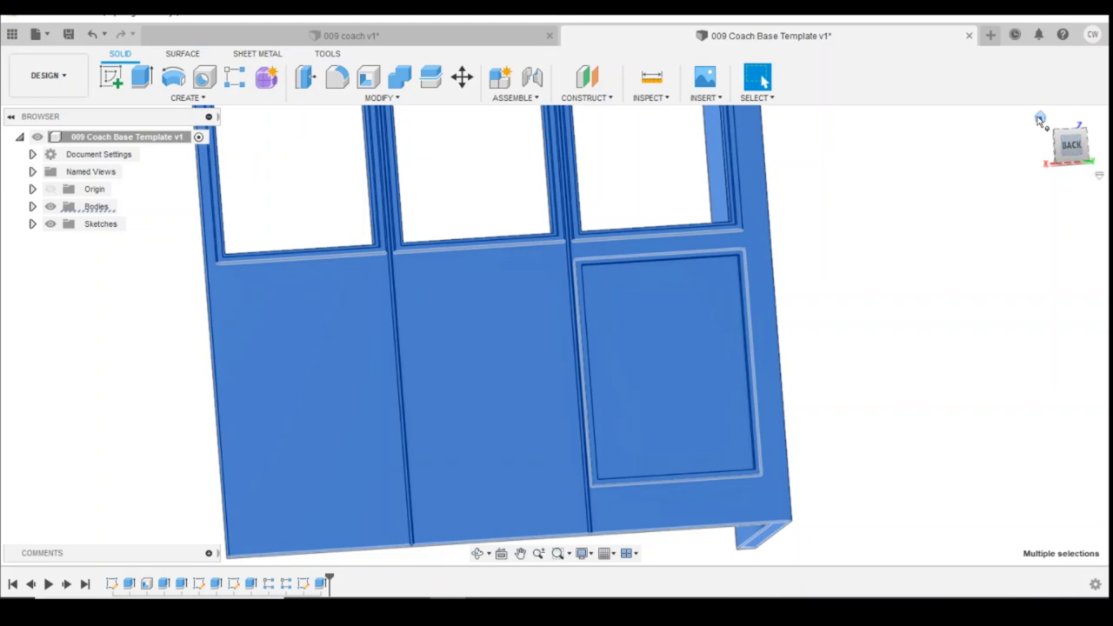
pyautogui.click(1042, 119)
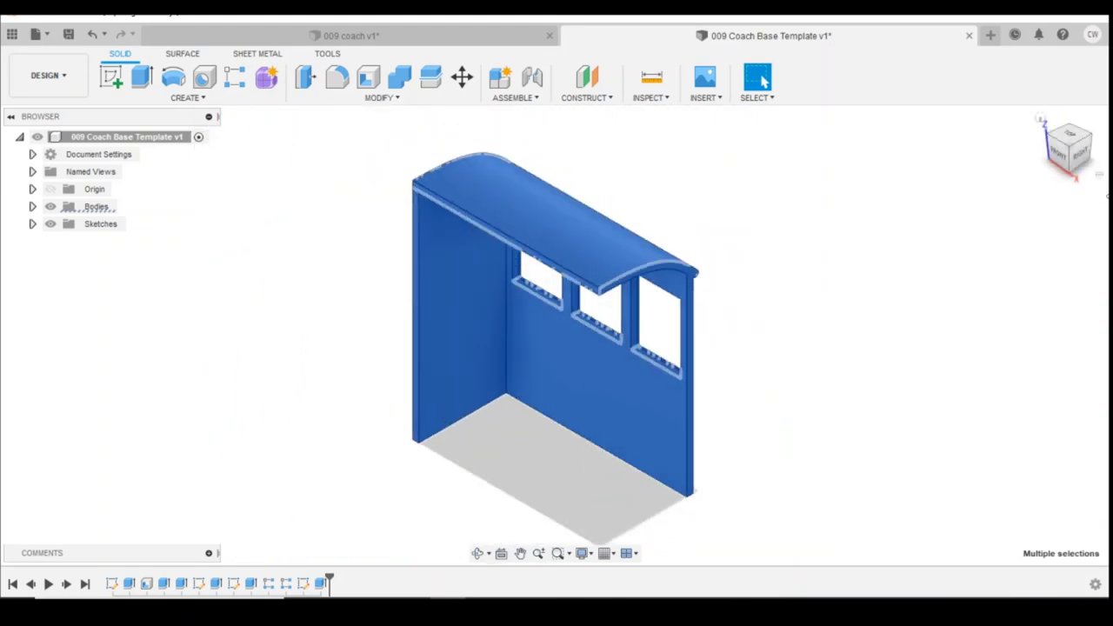
pyautogui.click(1086, 142)
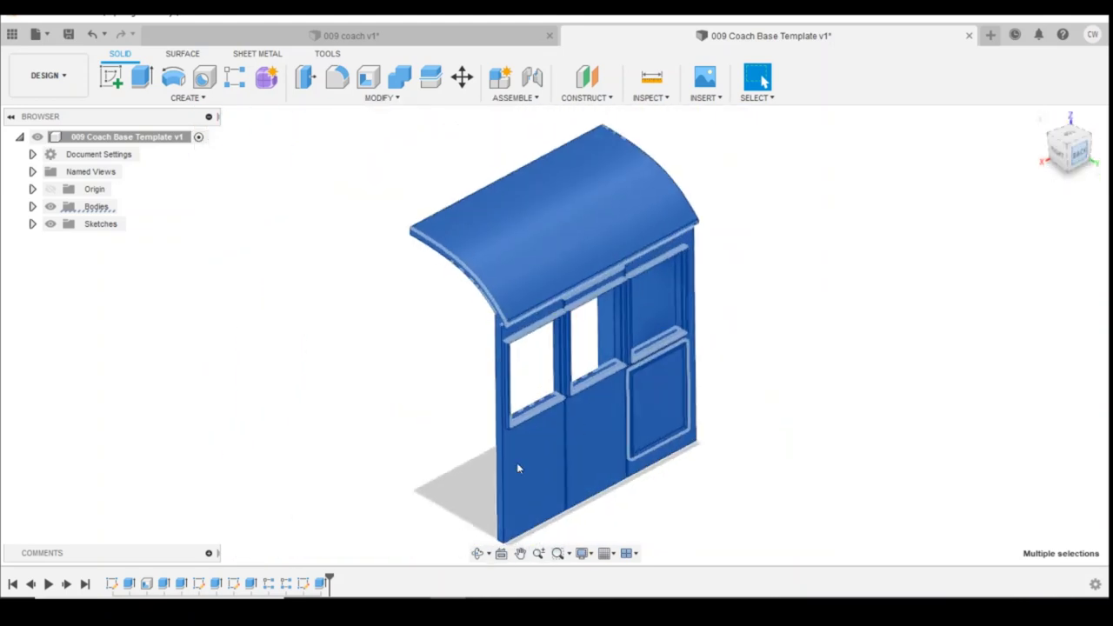
pyautogui.click(1076, 148)
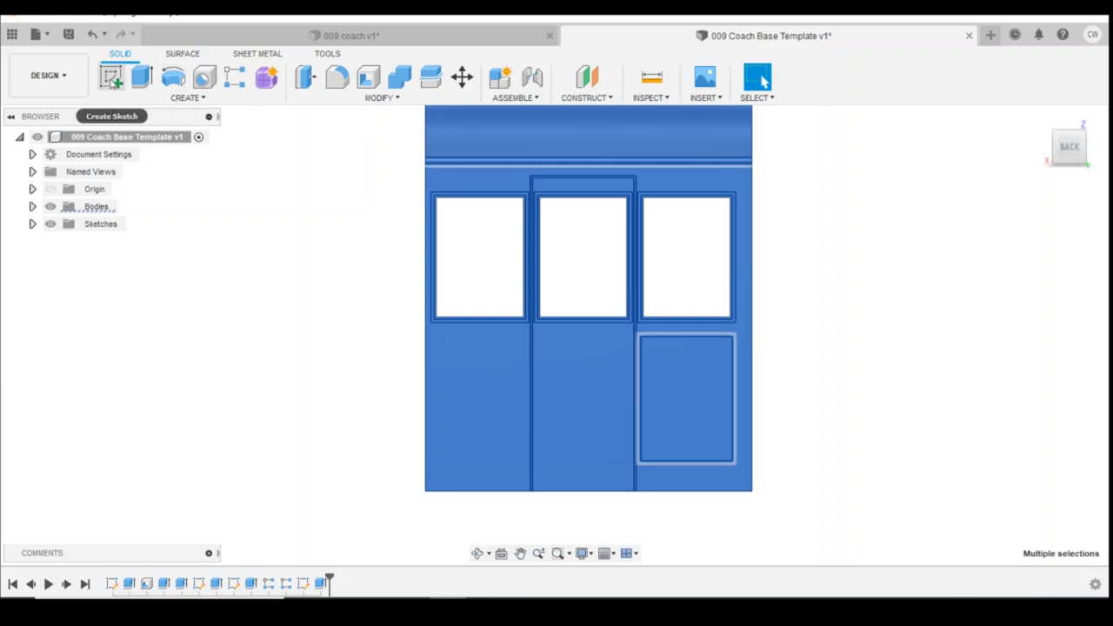
pyautogui.click(111, 79)
pyautogui.click(436, 349)
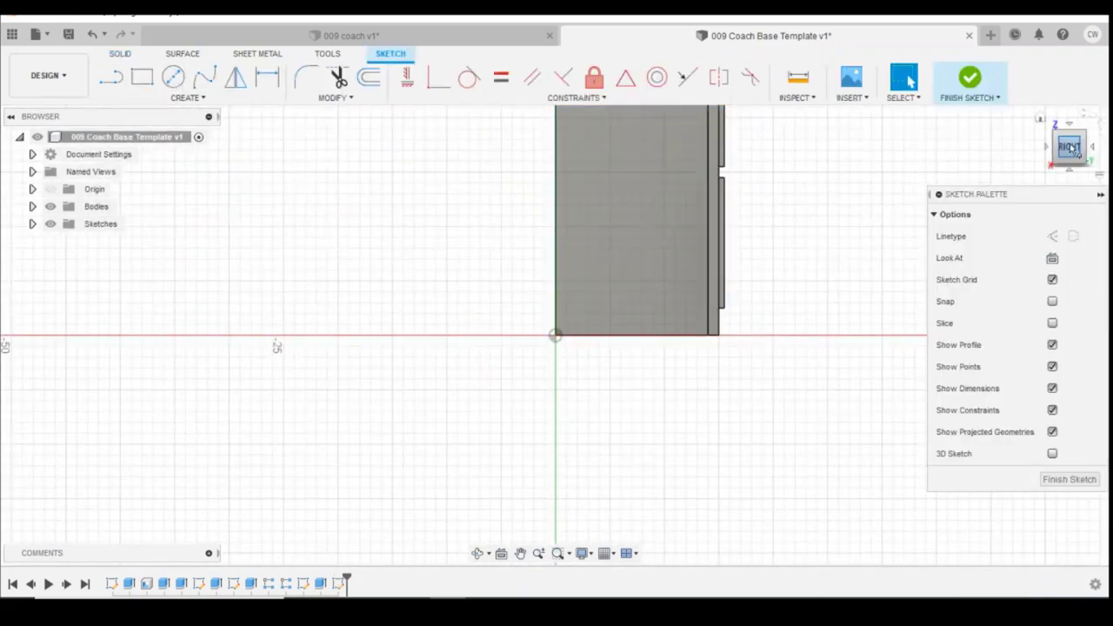
pyautogui.click(982, 83)
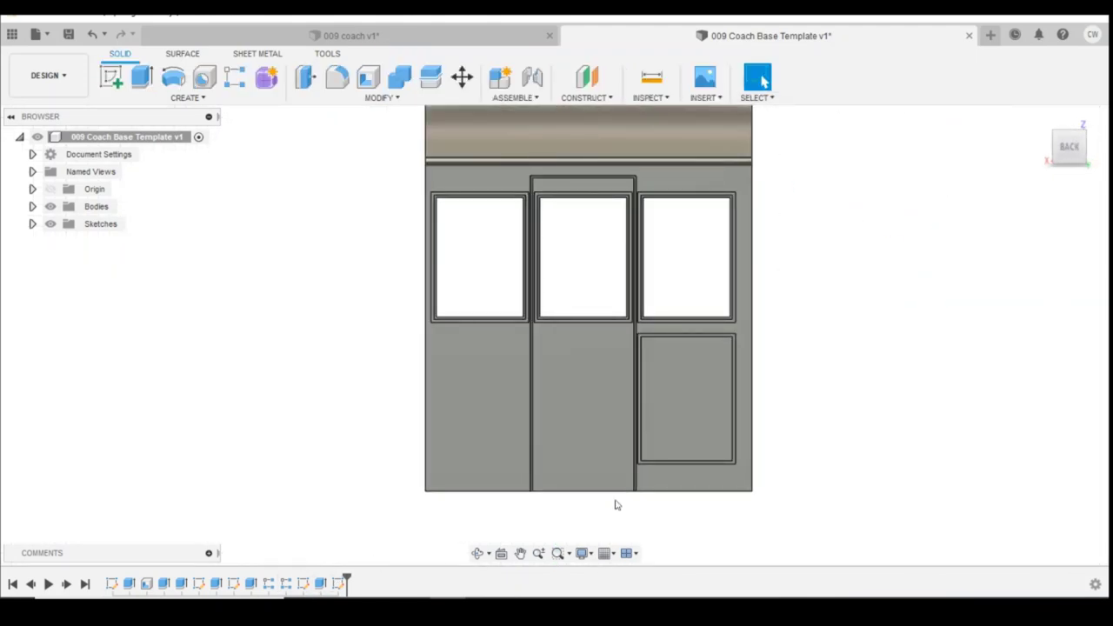
pyautogui.rightClick(338, 583)
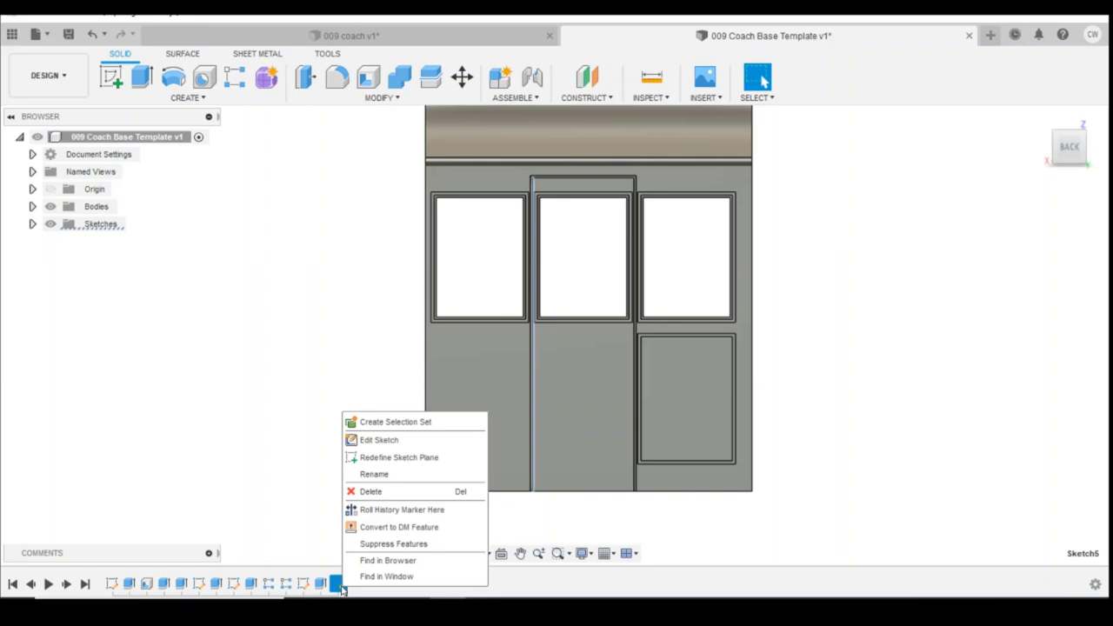
pyautogui.click(394, 492)
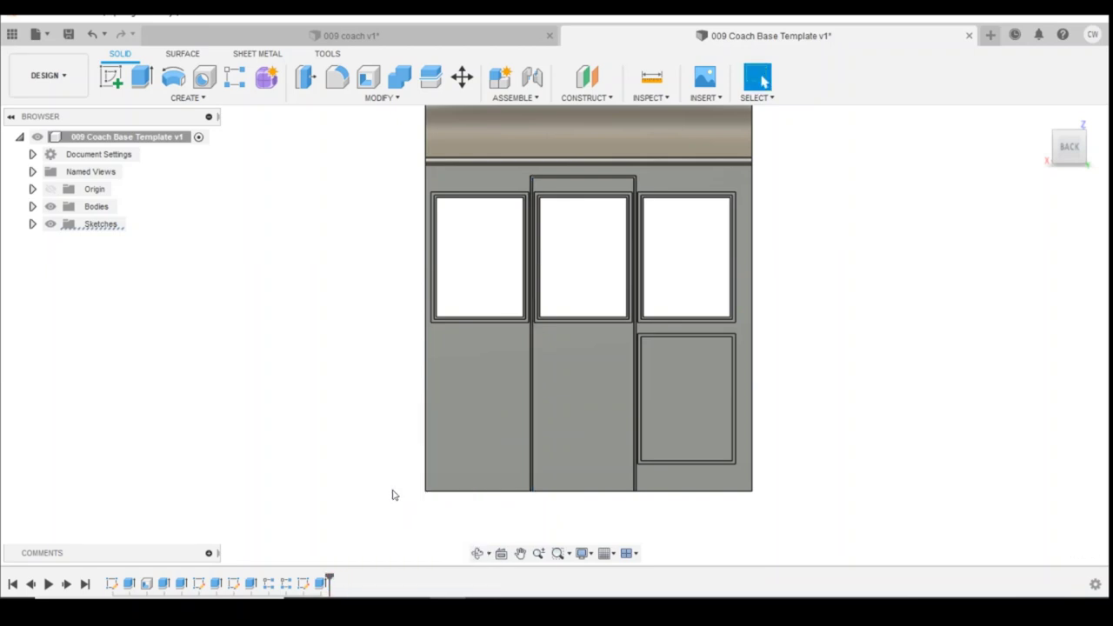
pyautogui.click(111, 77)
# - Start a sketch on the origin plane and draw a rectangle over the lower-left panel below the window
pyautogui.click(704, 450)
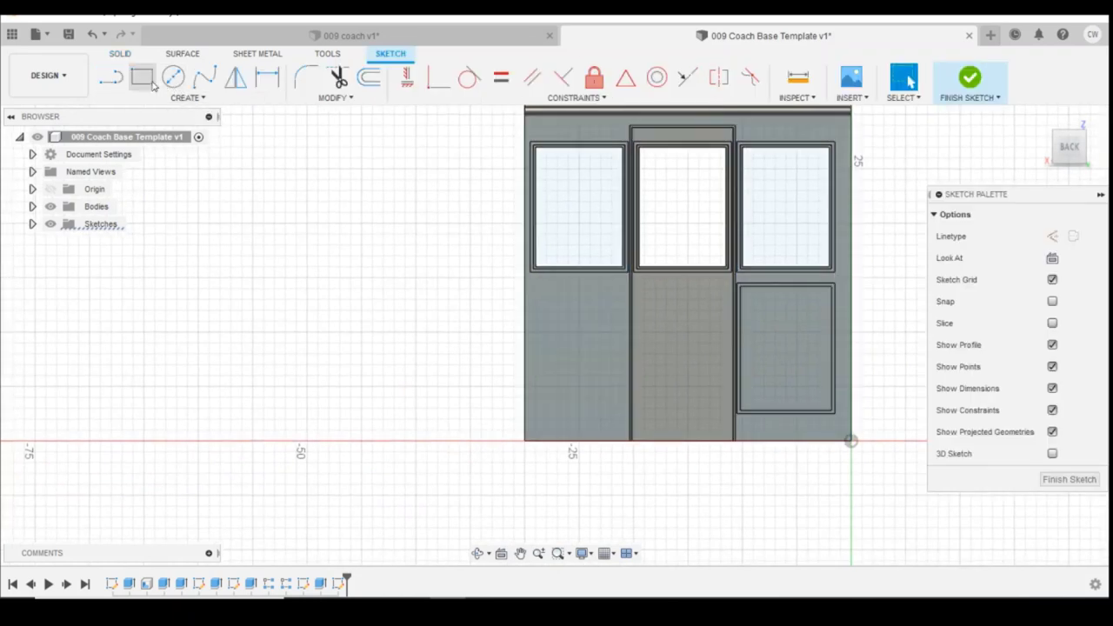
pyautogui.click(142, 76)
pyautogui.scroll(5, 629, 279)
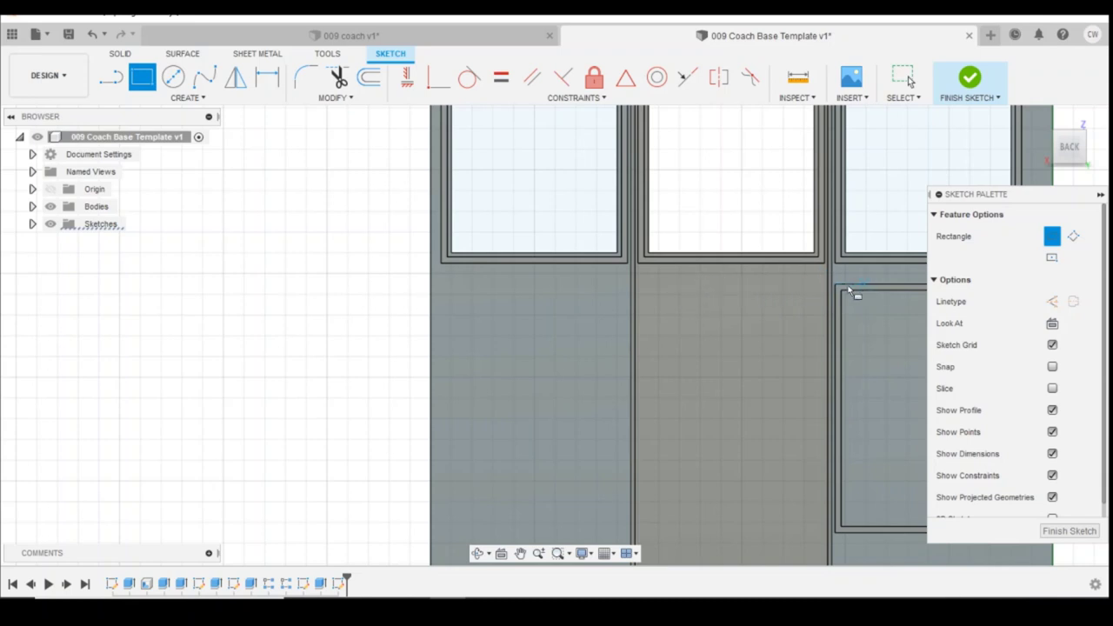
pyautogui.click(622, 285)
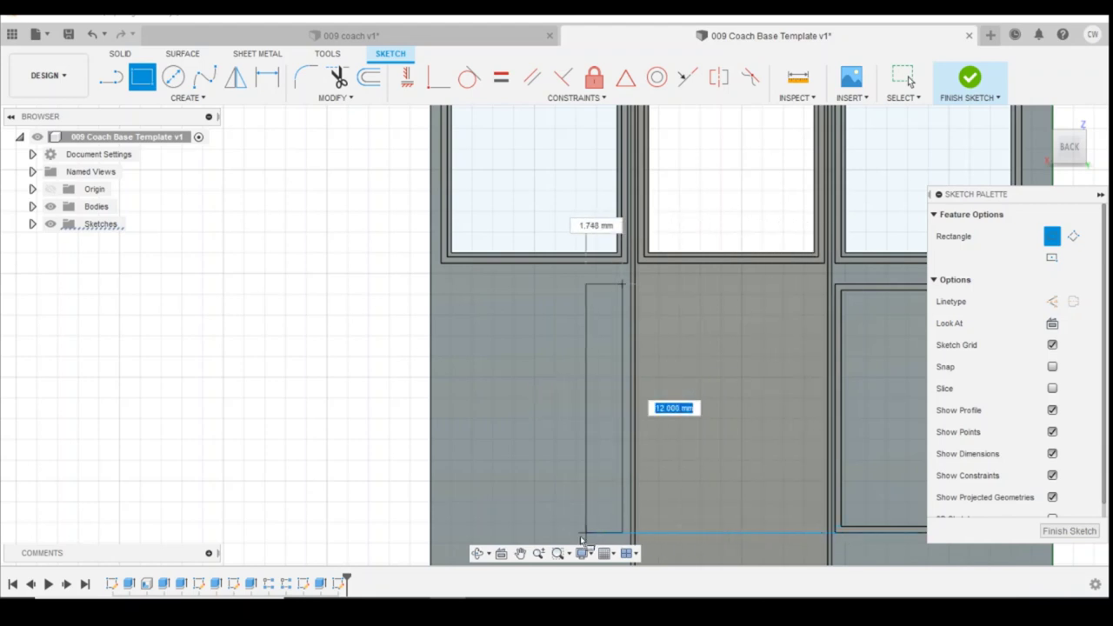
pyautogui.click(432, 533)
pyautogui.press('Escape')
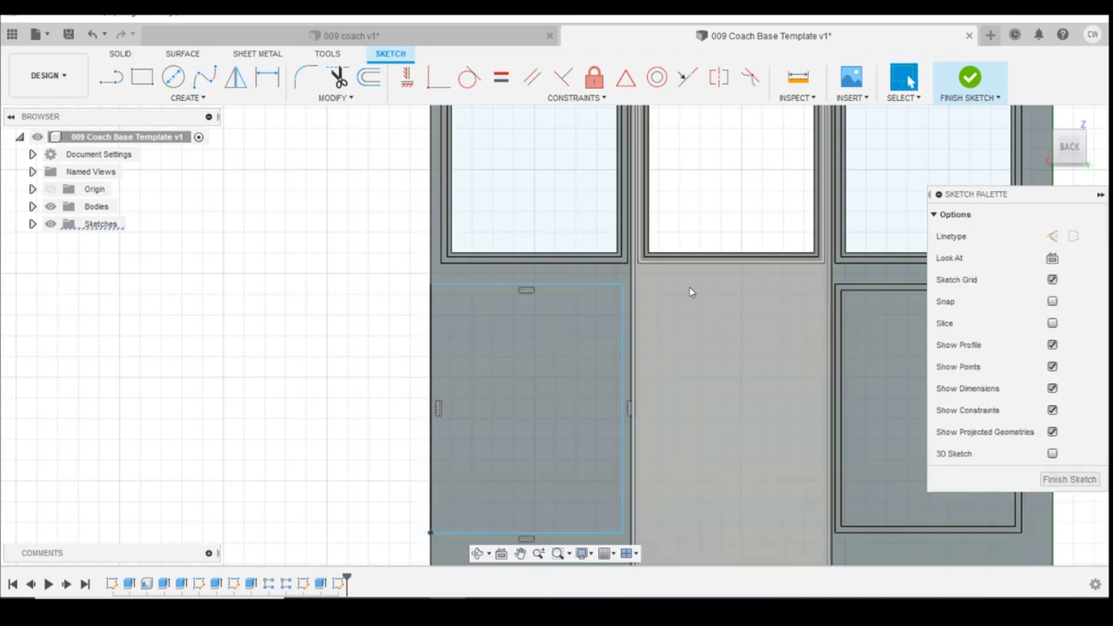
# - Zoom in and out to check the new rectangle, then select and deselect it
pyautogui.scroll(-3, 559, 322)
pyautogui.scroll(5, 413, 416)
pyautogui.scroll(-2, 413, 416)
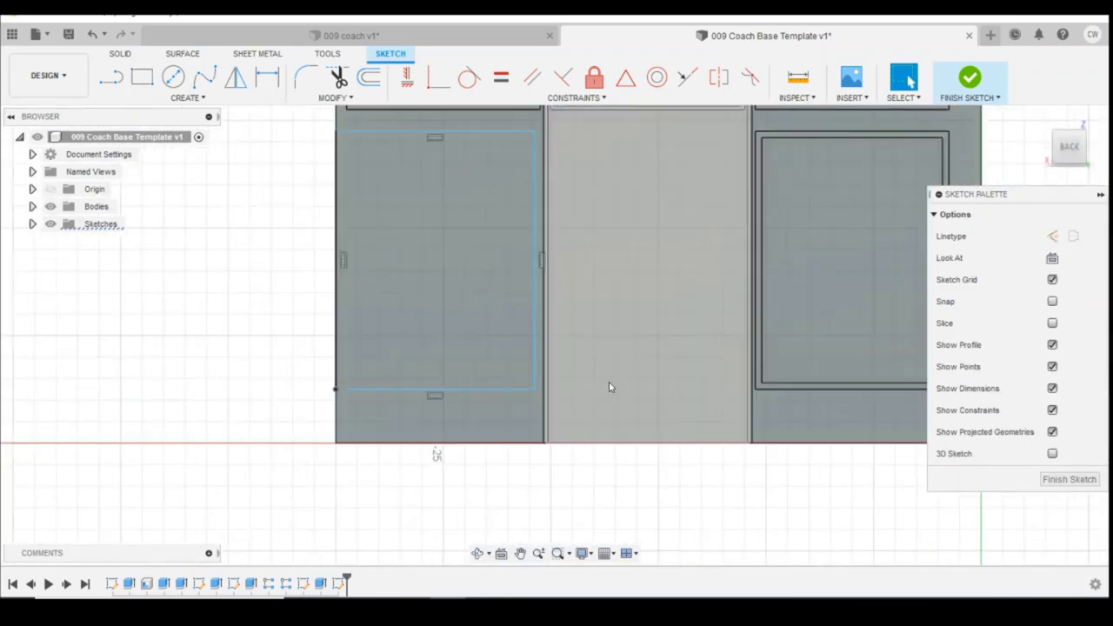
pyautogui.scroll(1, 566, 385)
pyautogui.scroll(-3, 827, 221)
pyautogui.scroll(3, 827, 221)
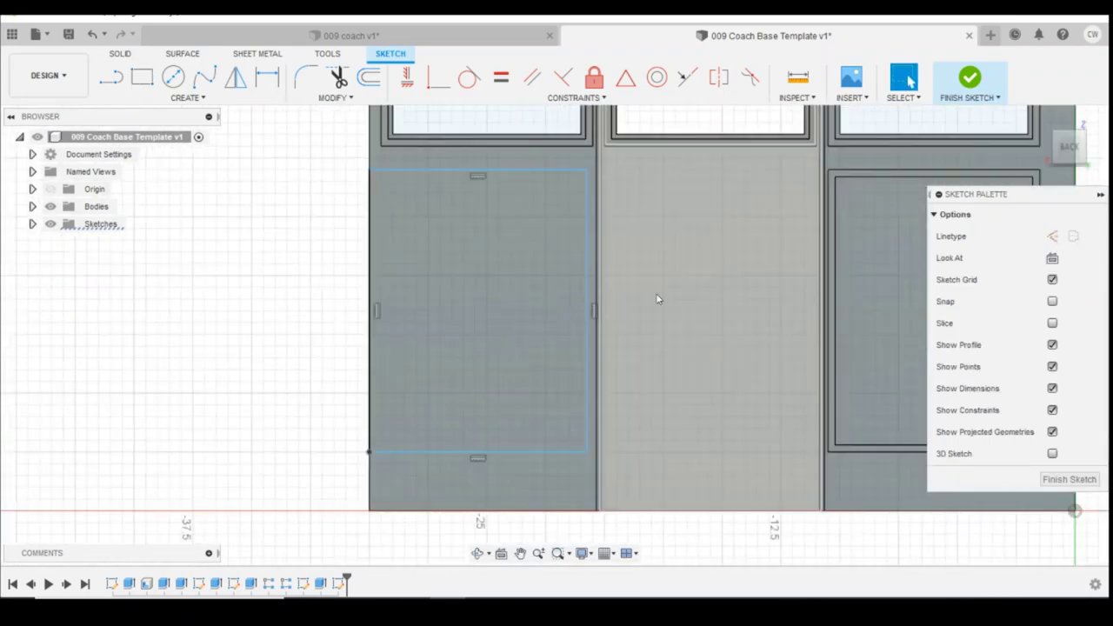
pyautogui.click(587, 393)
pyautogui.press('Escape')
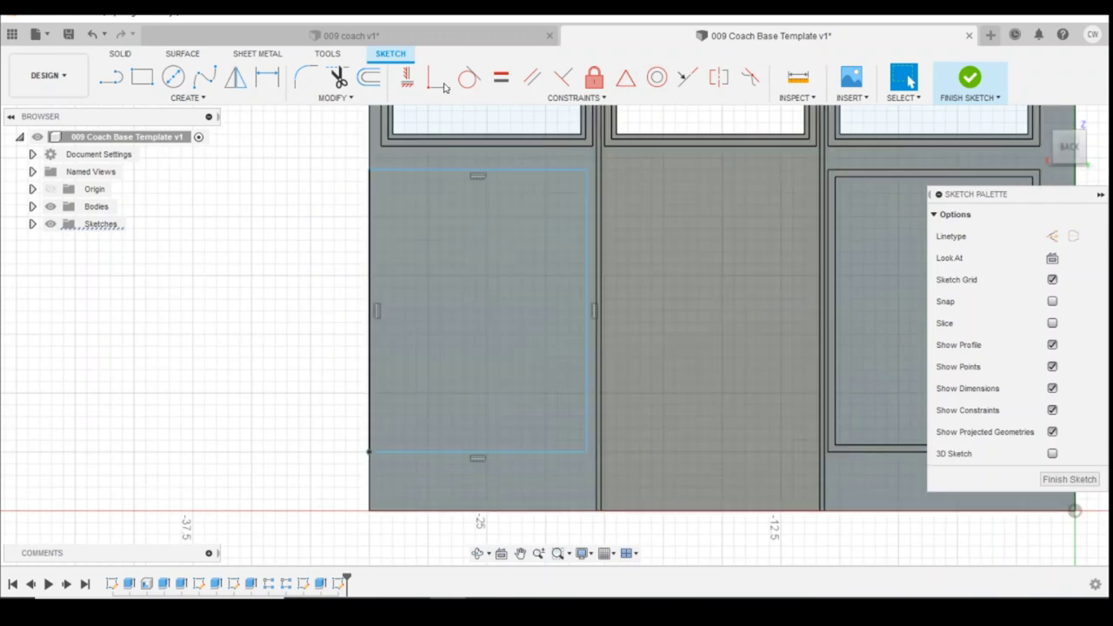
# - Dimension the panel's right edge 0.15 mm from the door line
pyautogui.click(267, 78)
pyautogui.click(588, 436)
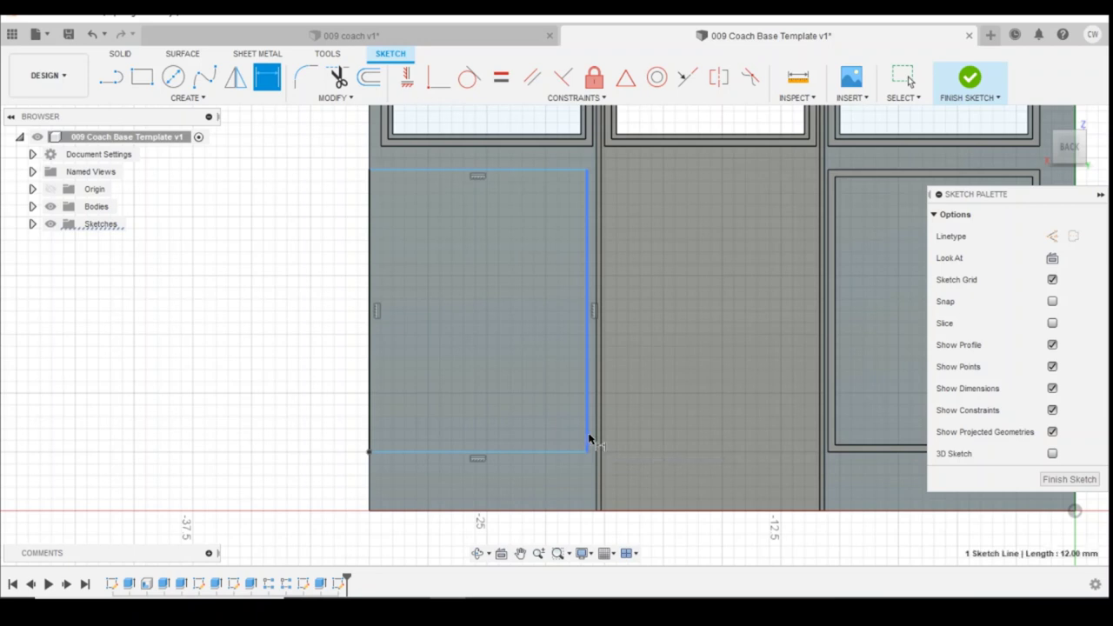
pyautogui.click(593, 441)
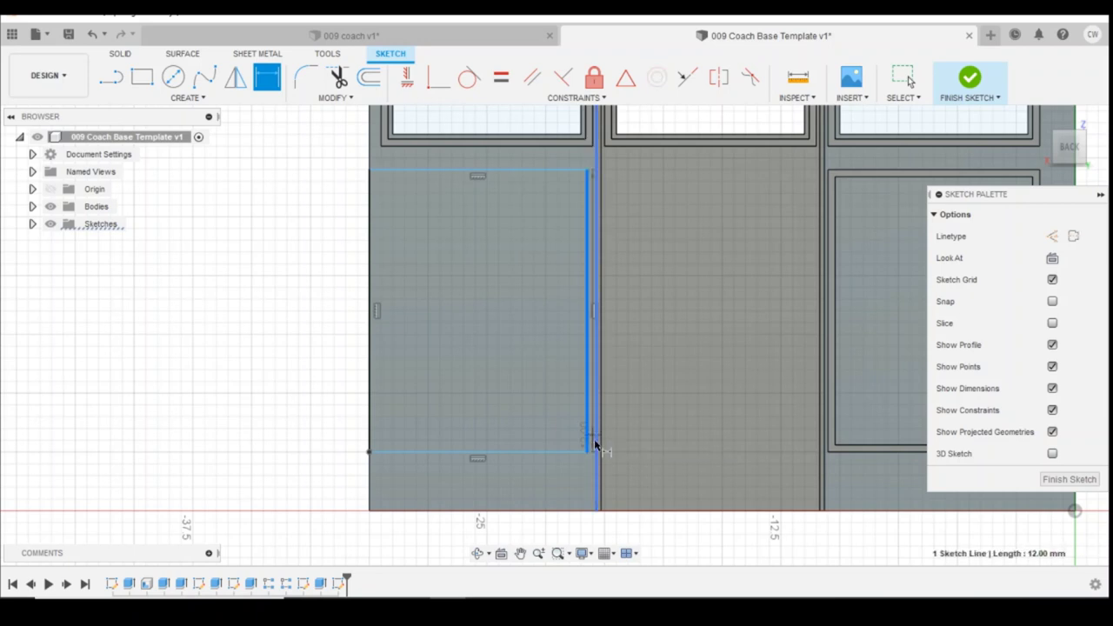
pyautogui.click(584, 495)
pyautogui.write('0.1')
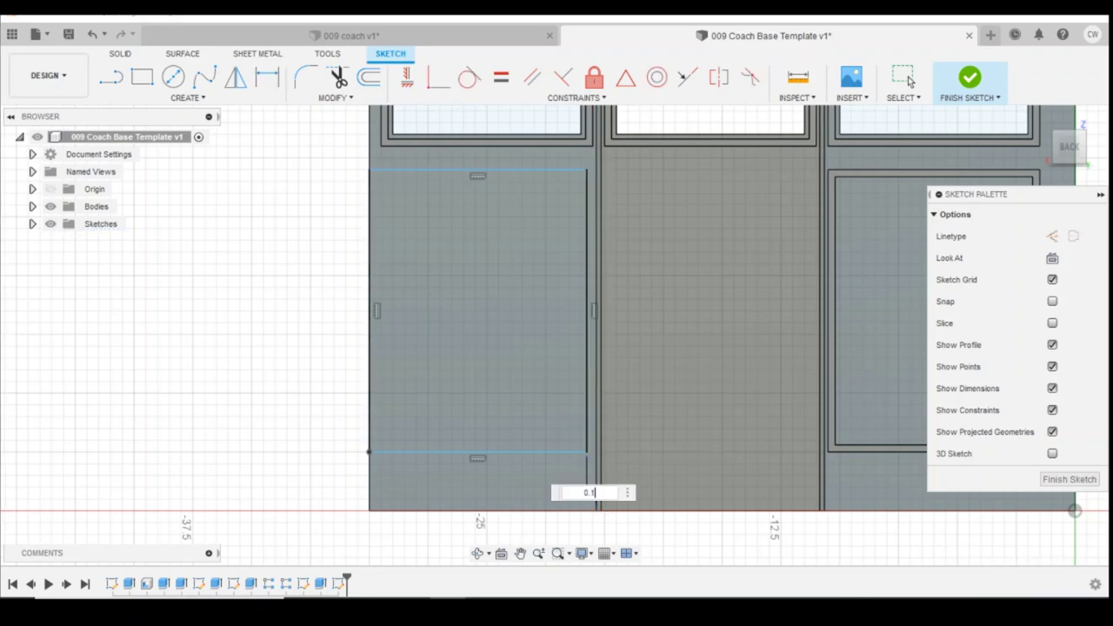
pyautogui.write('5')
pyautogui.press('Return')
# - Dimension the panel 2.50 mm above the coach bottom and 12.00 mm tall
pyautogui.click(561, 451)
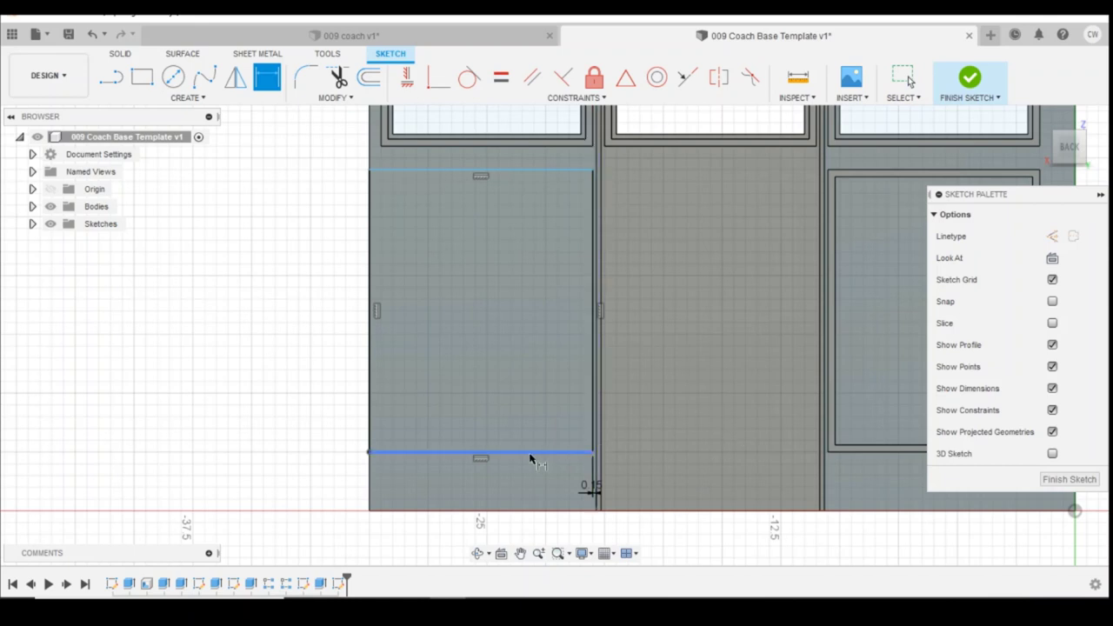
pyautogui.click(540, 509)
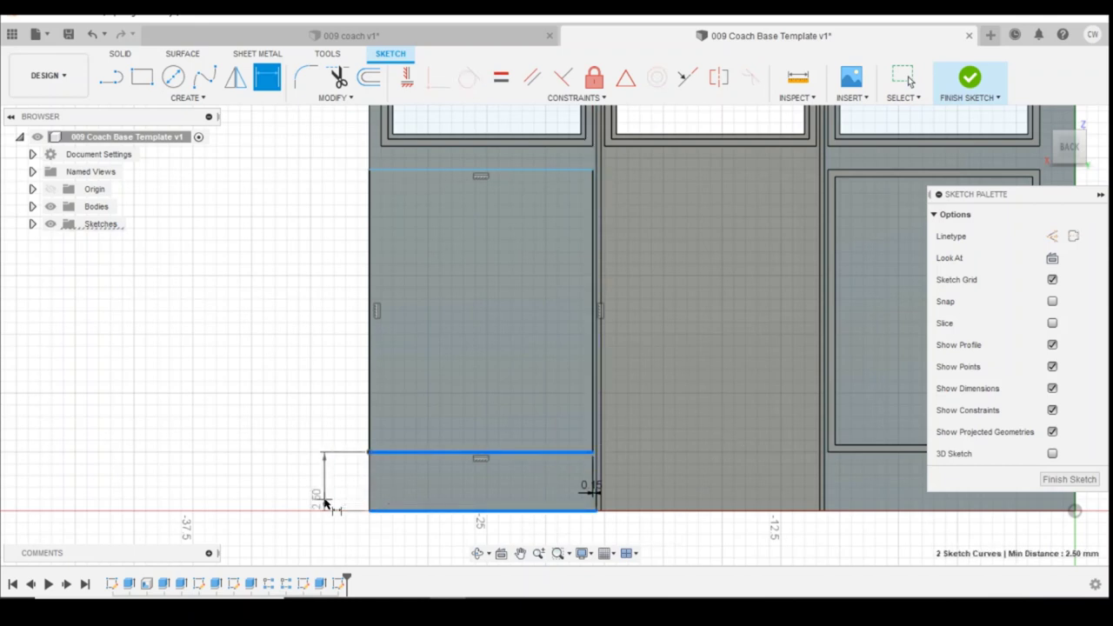
pyautogui.click(320, 492)
pyautogui.press('Return')
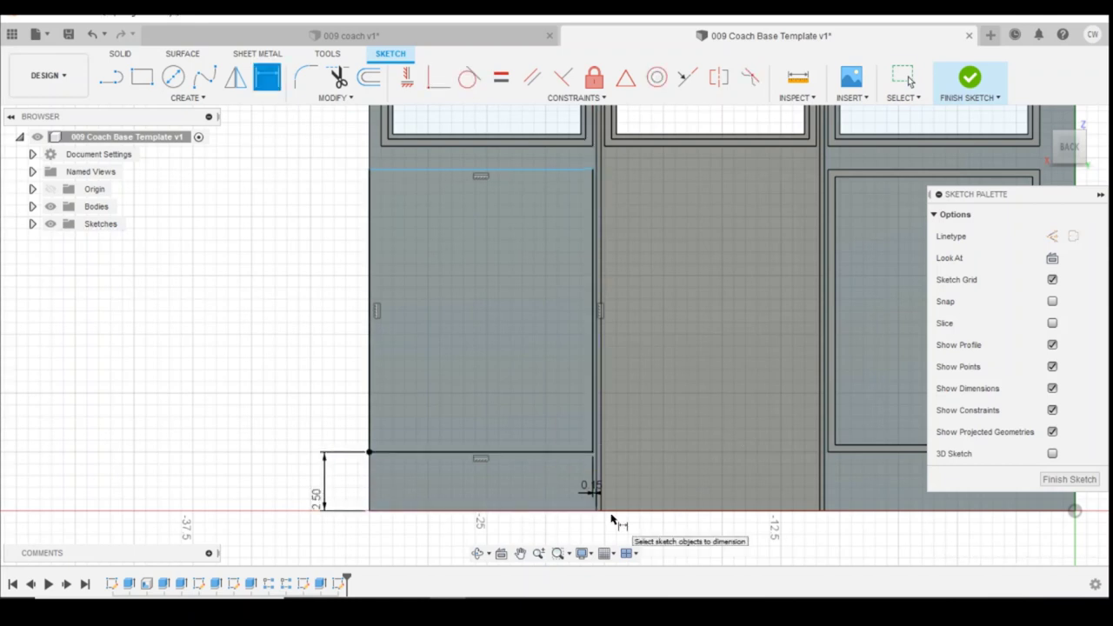
pyautogui.click(362, 248)
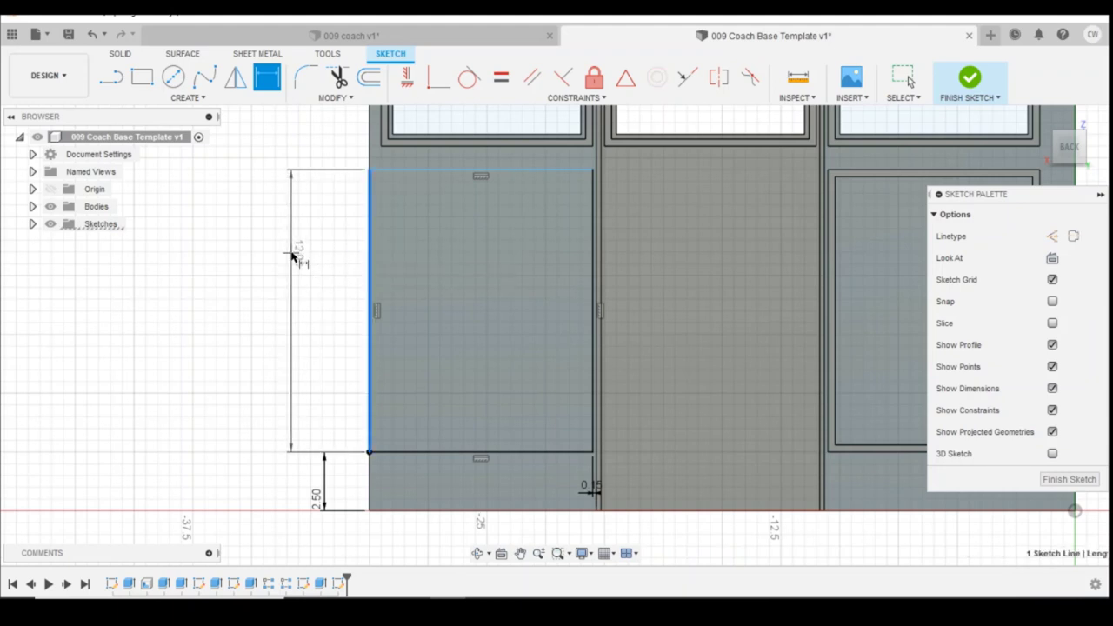
pyautogui.click(293, 251)
pyautogui.press('Return')
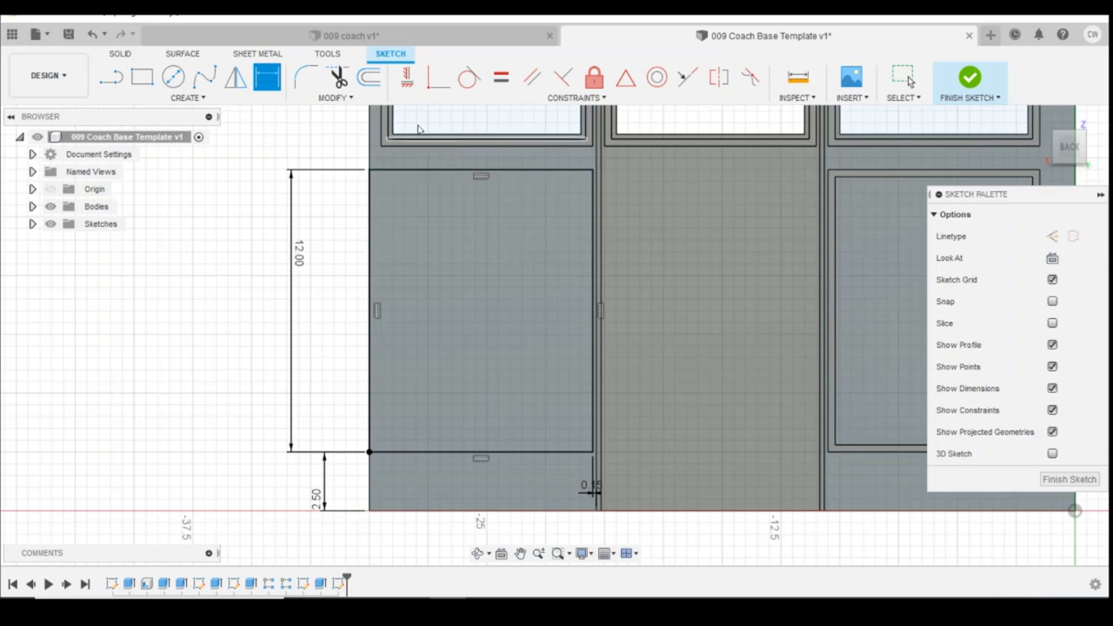
pyautogui.press('Escape')
pyautogui.click(370, 80)
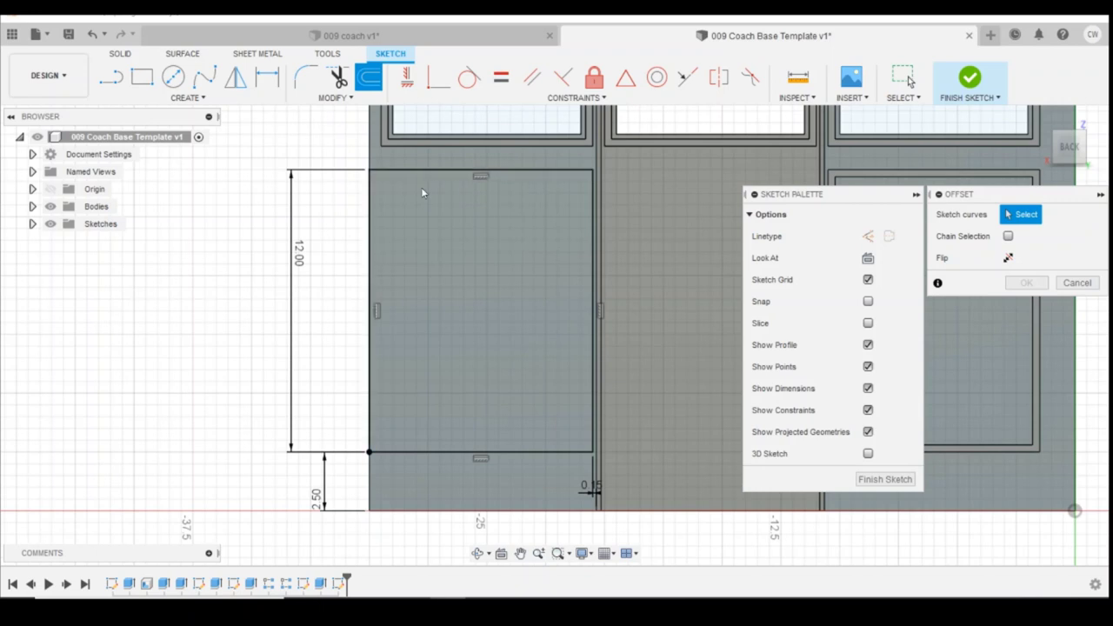
# - Offset the panel's top, right and bottom edges 0.3 mm inward
pyautogui.click(593, 280)
pyautogui.click(540, 452)
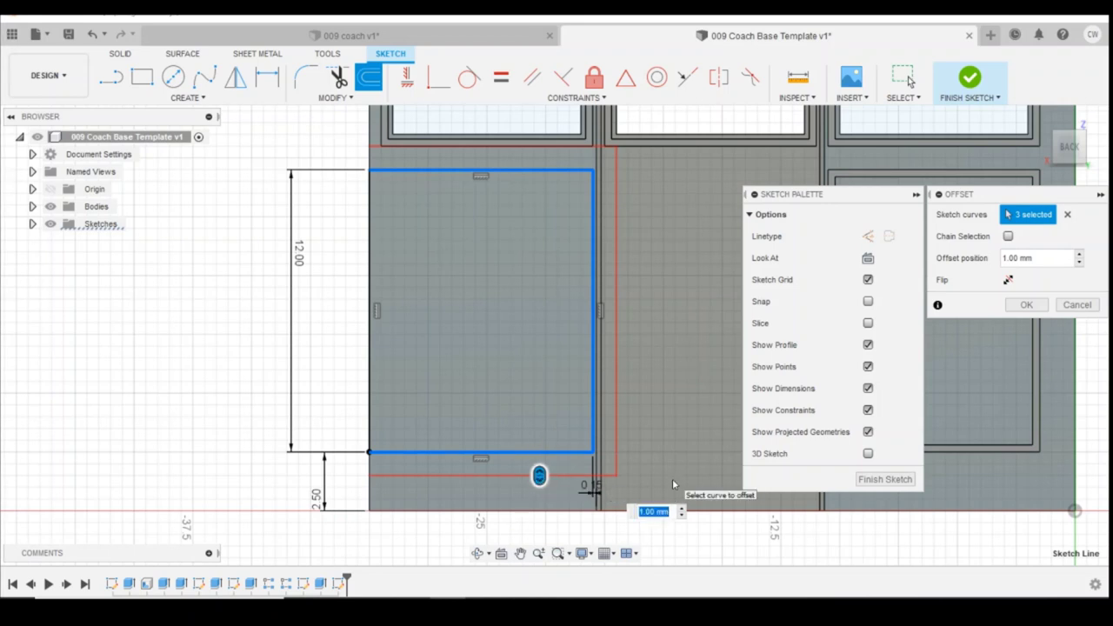
pyautogui.write('-0.3')
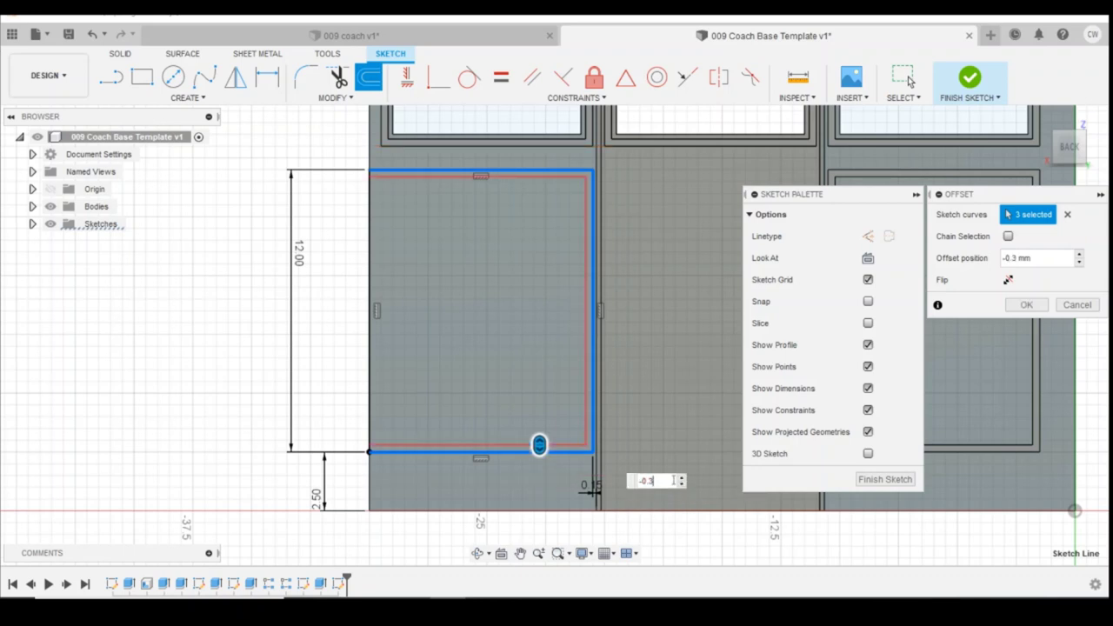
pyautogui.press('Return')
# - Extrude the thin frame strip 0.5 mm, joined to the coach body
pyautogui.scroll(2, 558, 492)
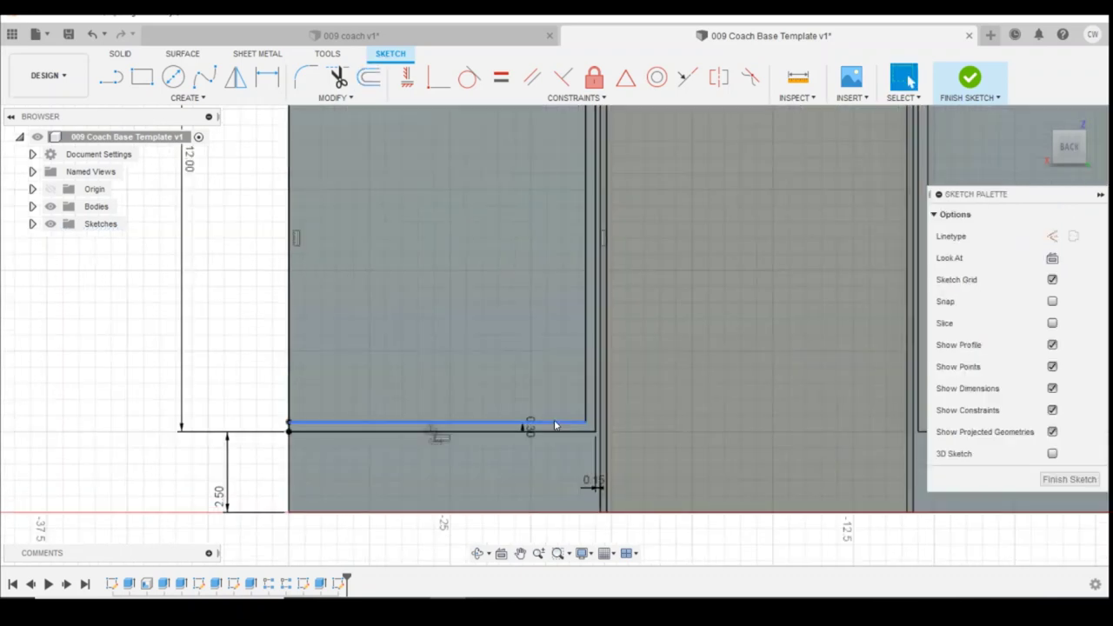
pyautogui.click(558, 427)
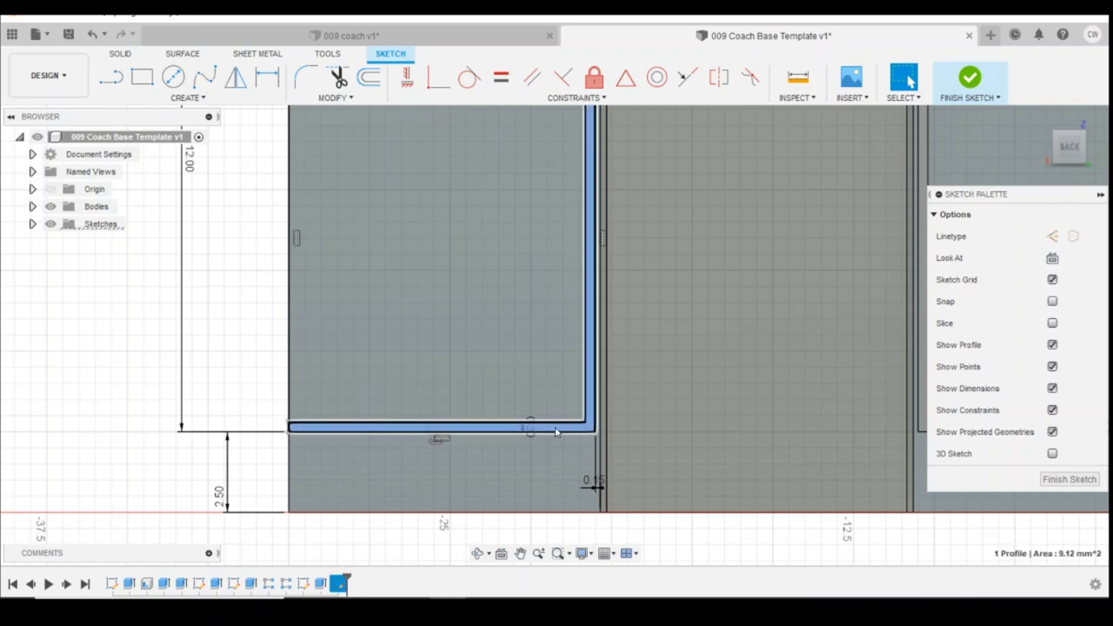
pyautogui.rightClick(556, 428)
pyautogui.click(556, 492)
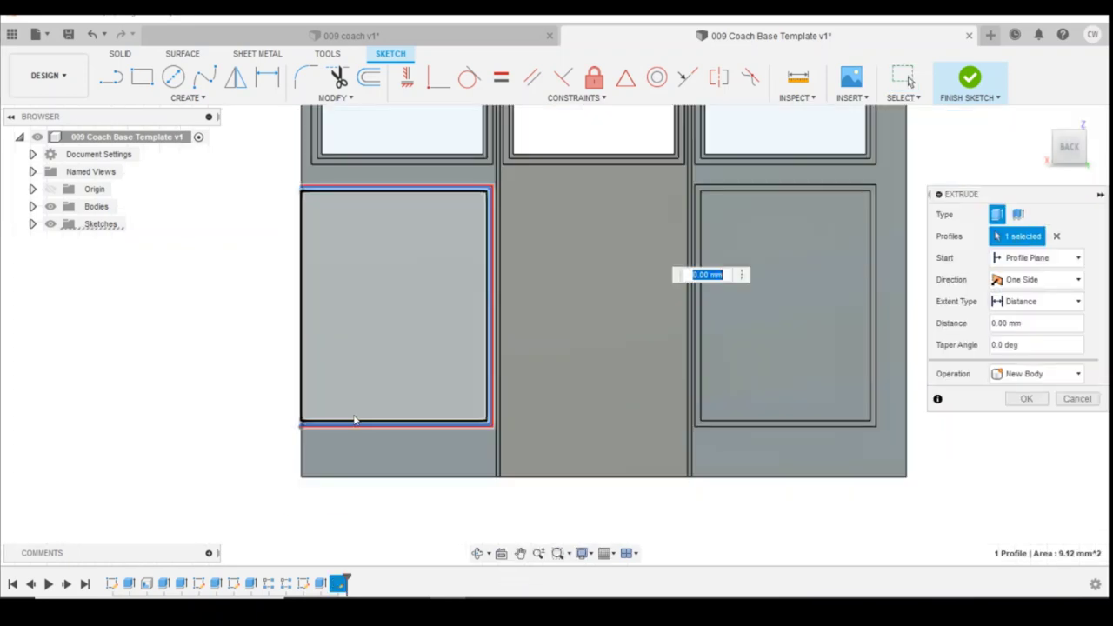
pyautogui.write('0.5')
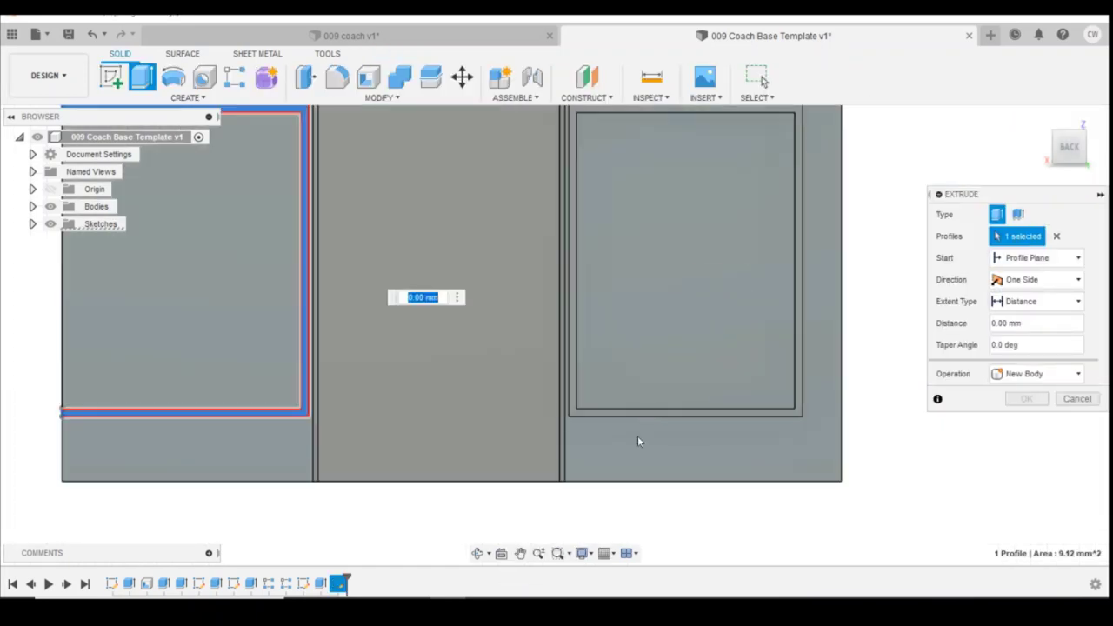
pyautogui.press('Return')
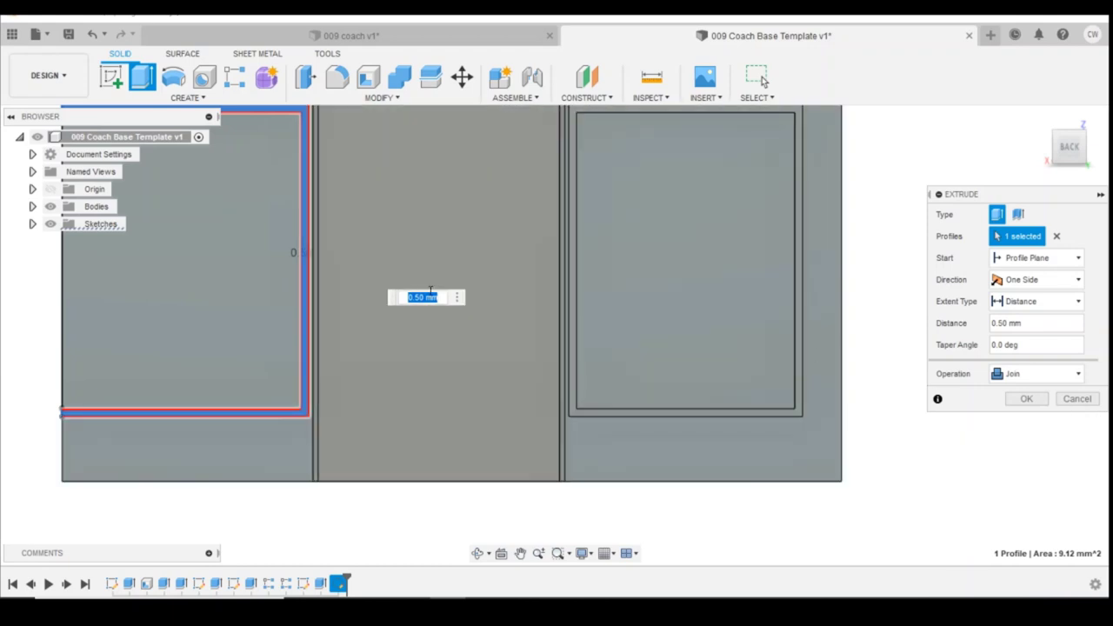
pyautogui.click(1023, 399)
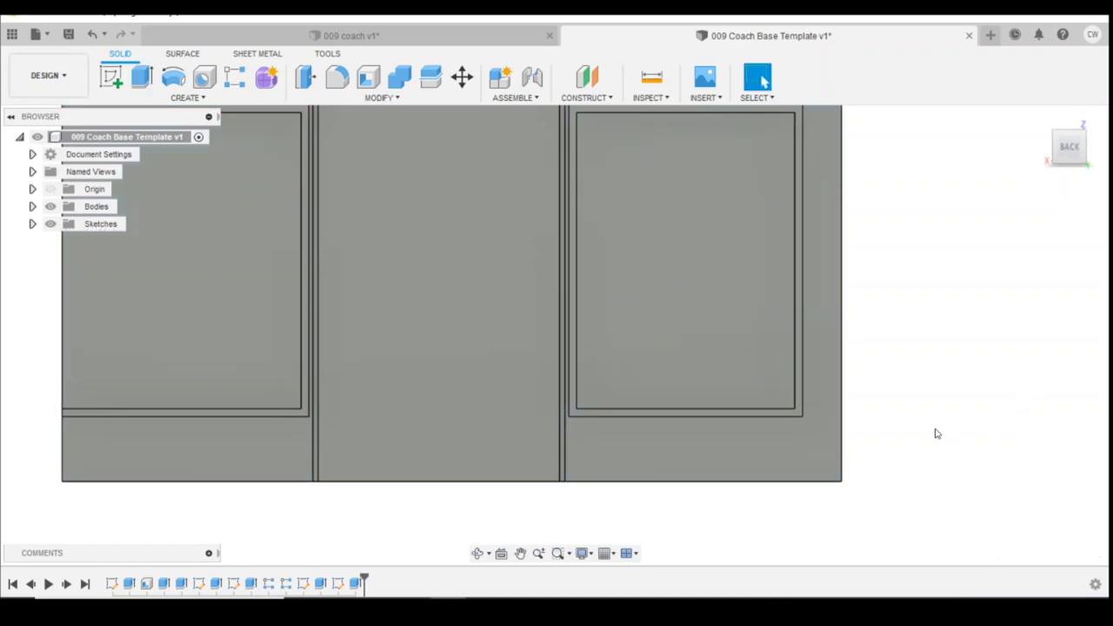
pyautogui.scroll(-3, 936, 432)
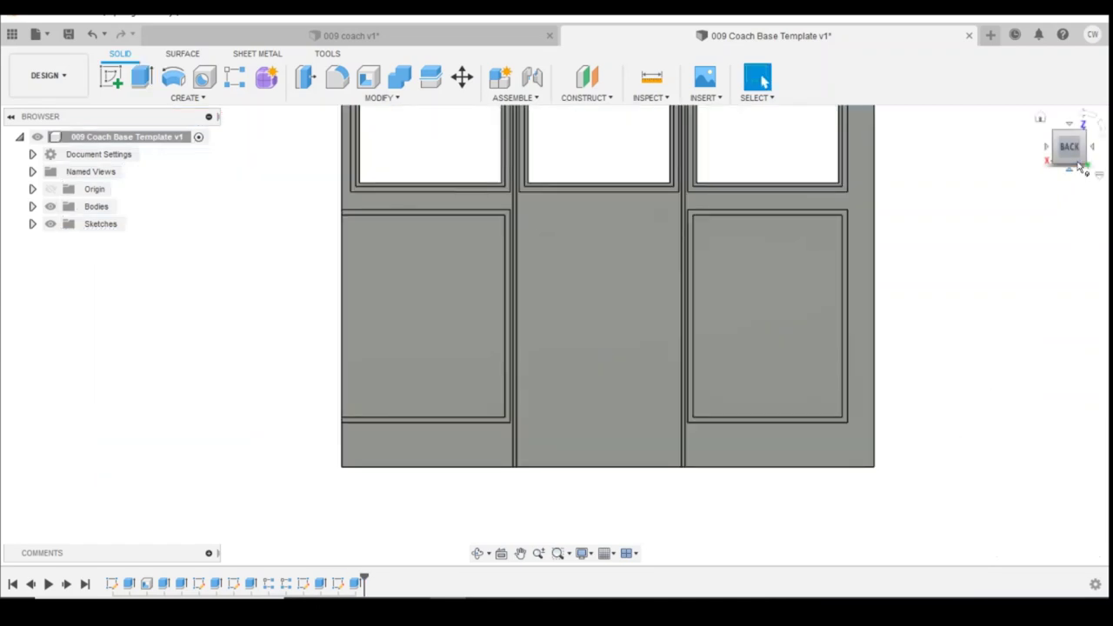
# - View the coach from an isometric corner, then face its left side and start a new sketch
pyautogui.click(1085, 136)
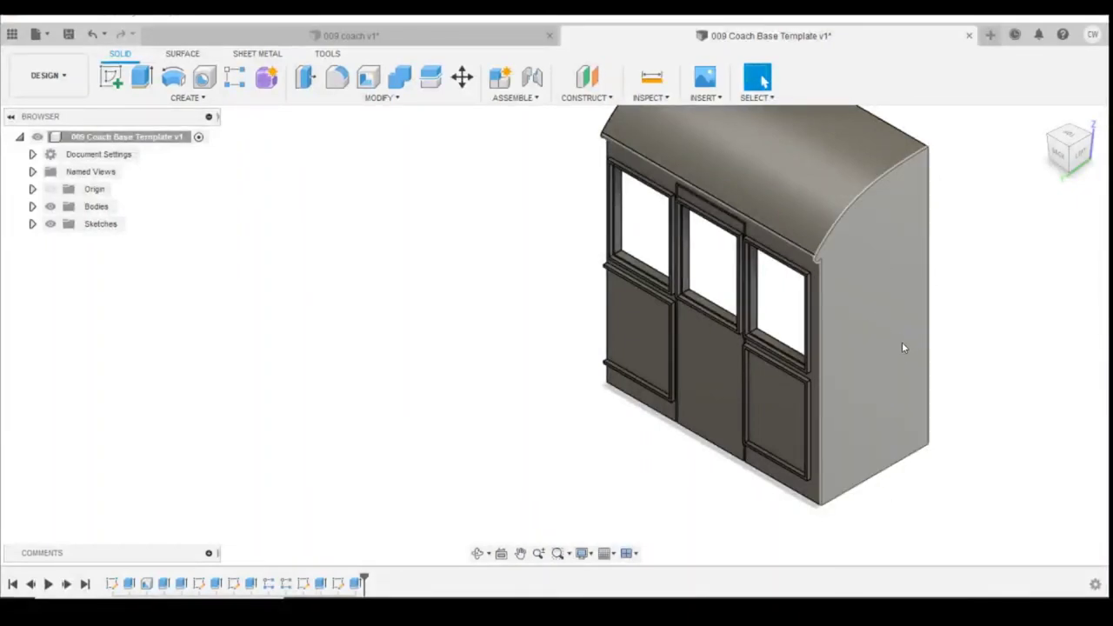
pyautogui.click(1076, 162)
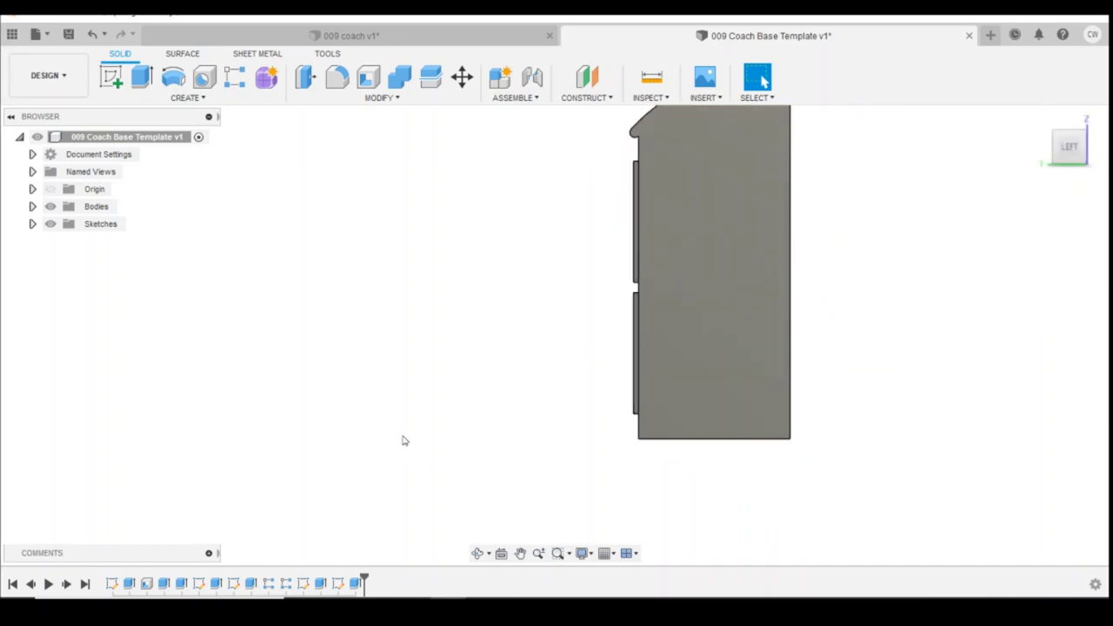
pyautogui.click(112, 77)
# - Sketch a 15 × 2.5 mm rectangle along the bottom of the coach's side face
pyautogui.click(620, 393)
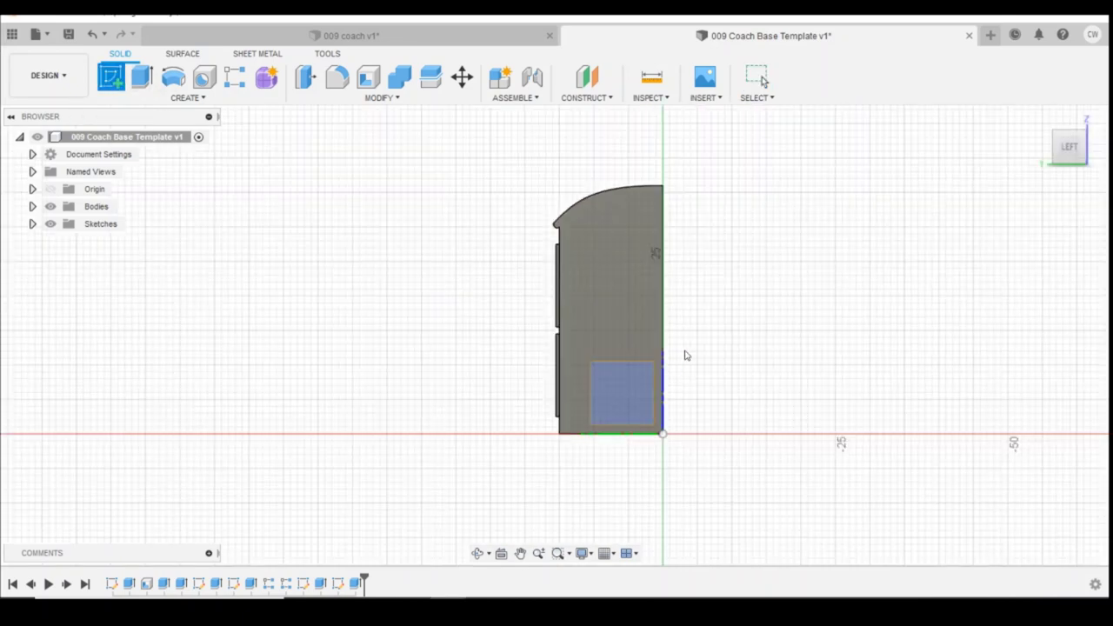
pyautogui.click(626, 315)
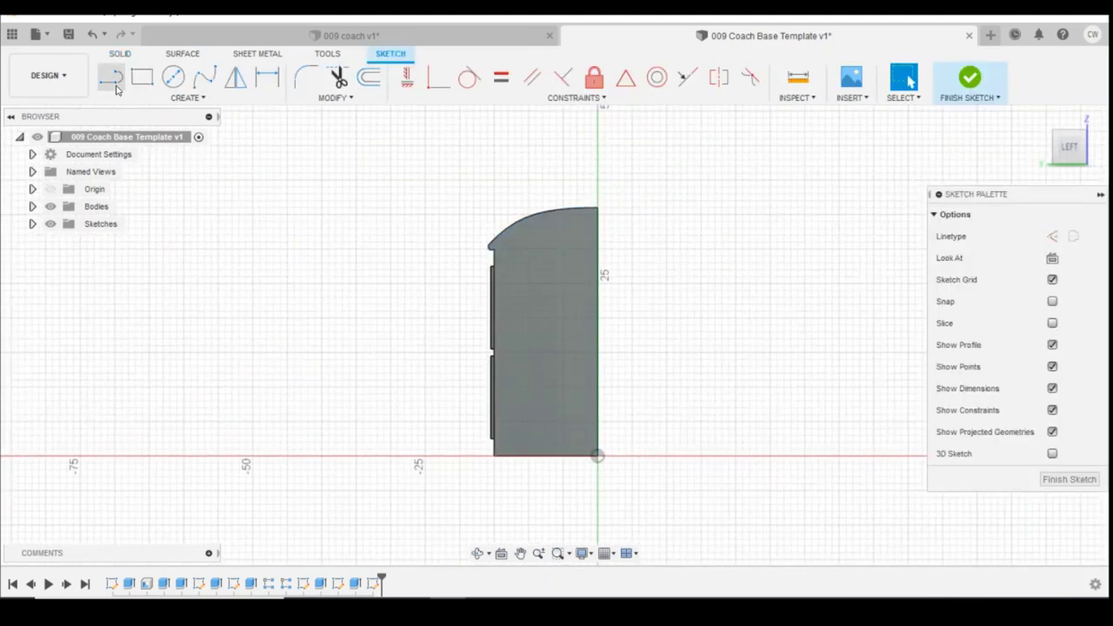
pyautogui.click(142, 76)
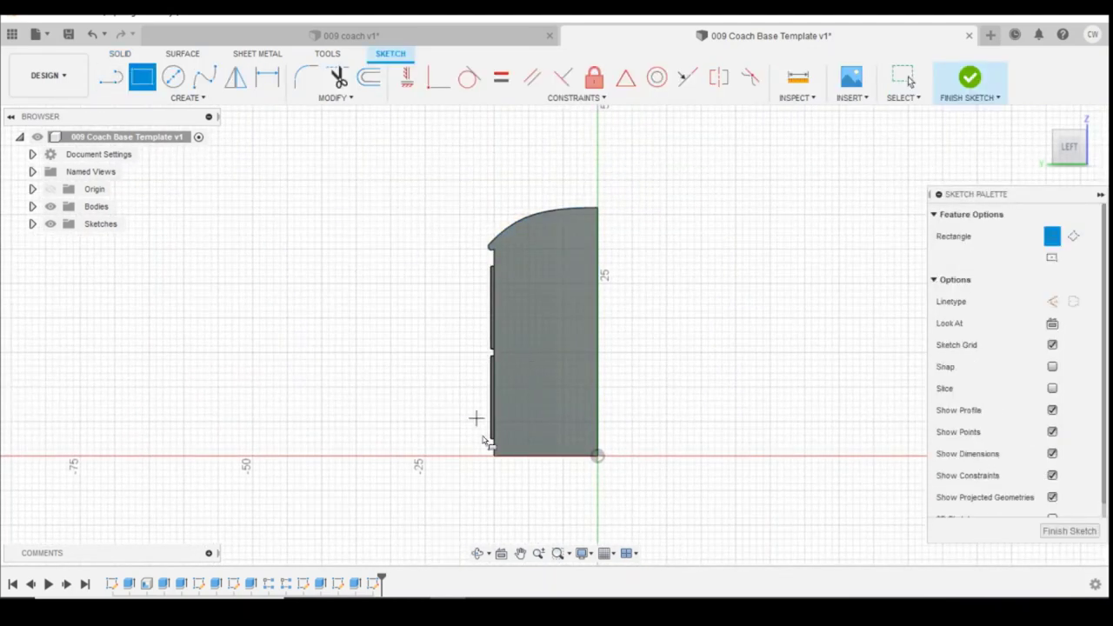
pyautogui.click(493, 455)
pyautogui.scroll(2, 594, 452)
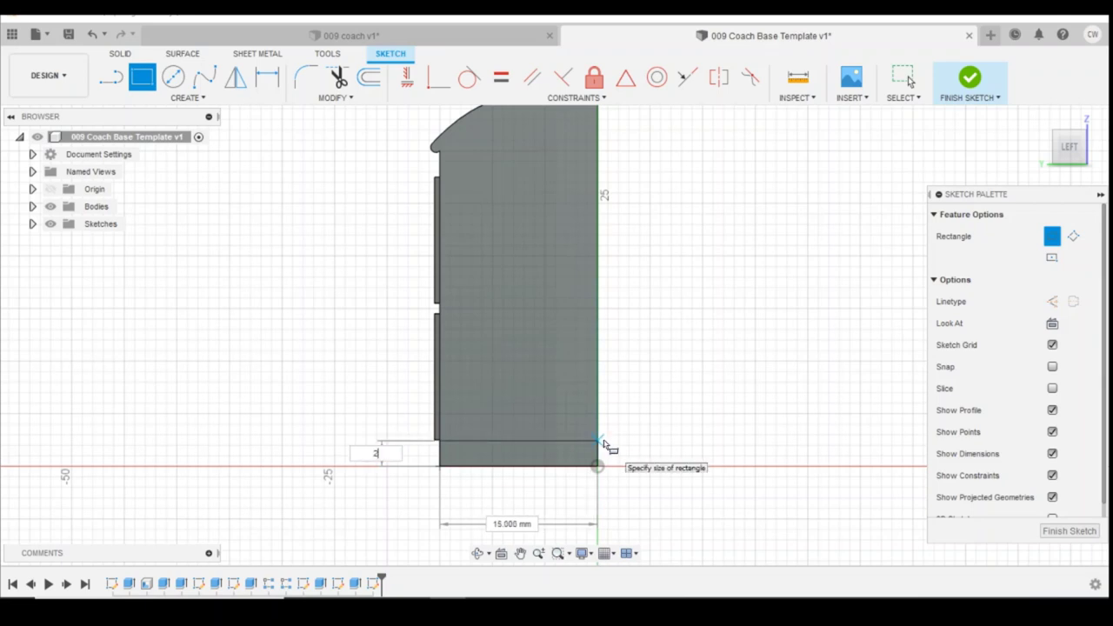
pyautogui.press('Tab')
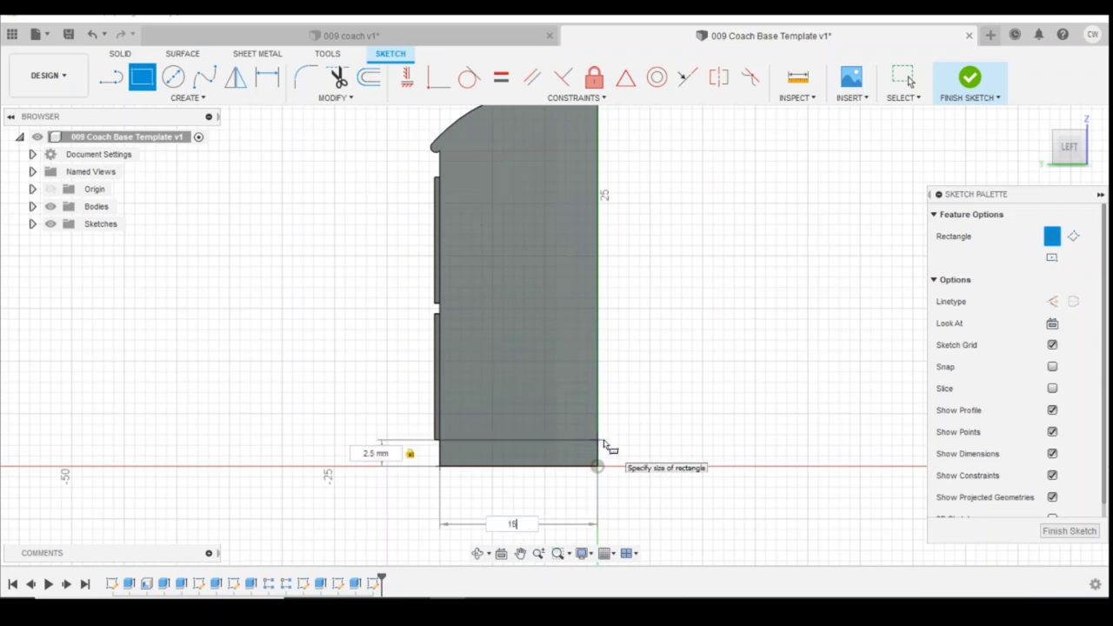
pyautogui.press('Return')
pyautogui.press('Escape')
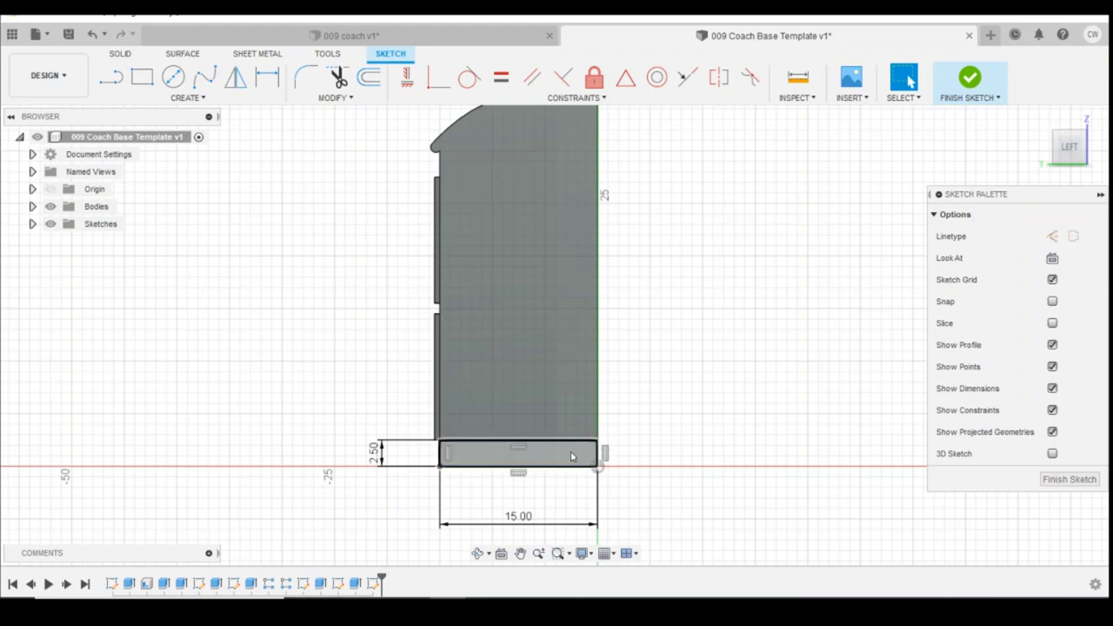
# - Extrude the base rectangle into a new base body
pyautogui.rightClick(572, 455)
pyautogui.click(569, 304)
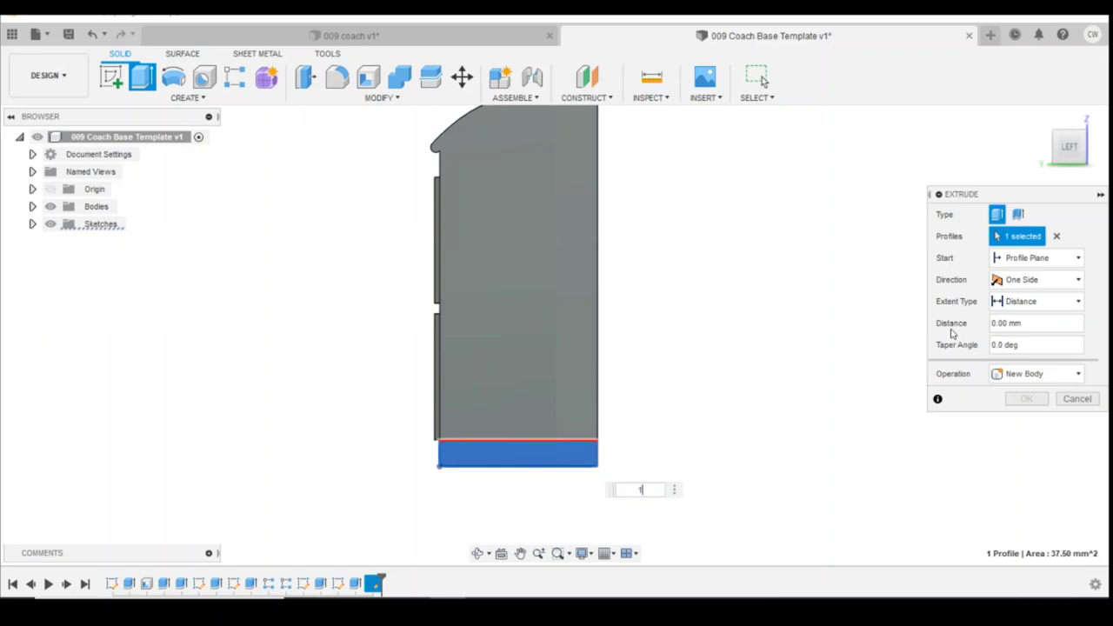
pyautogui.press('Escape')
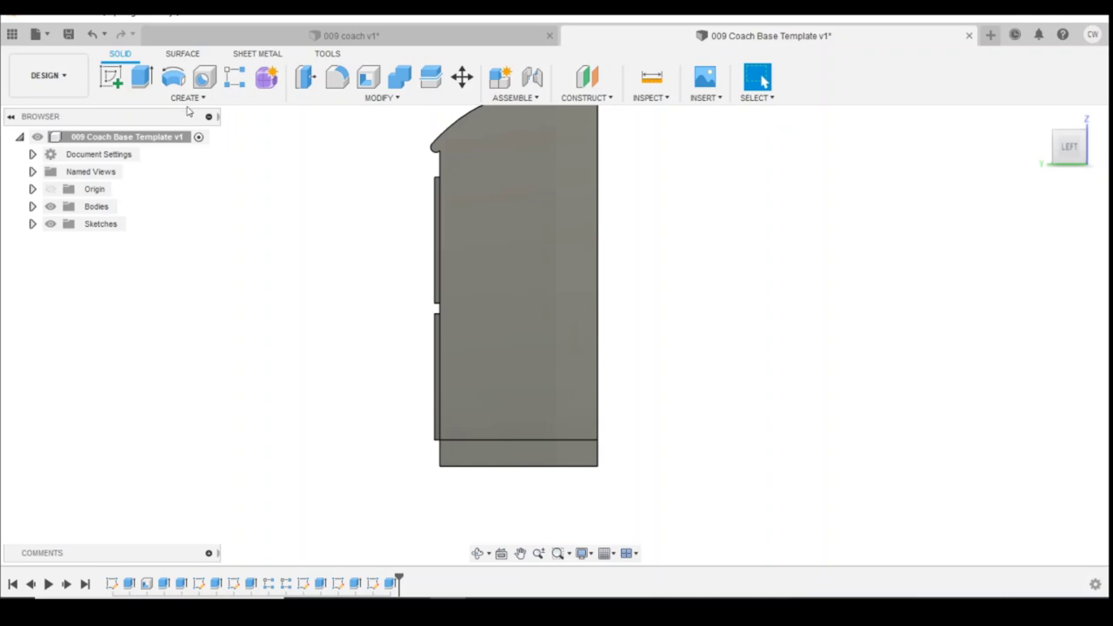
# - Sketch a 27.5 × 1 mm rectangle on the coach's side face
pyautogui.click(112, 78)
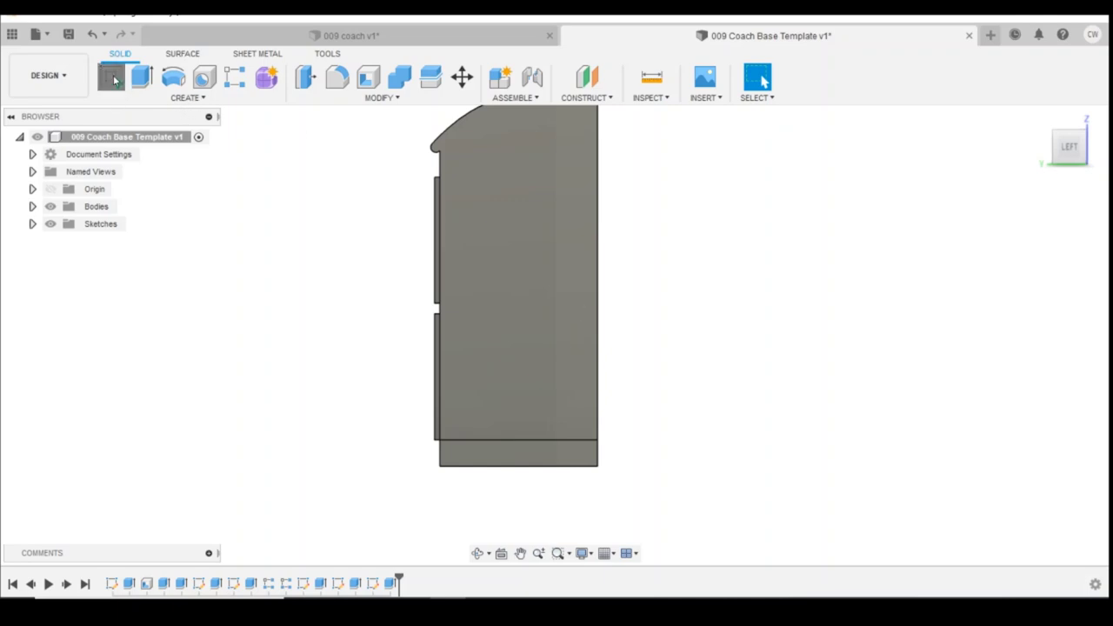
pyautogui.click(496, 249)
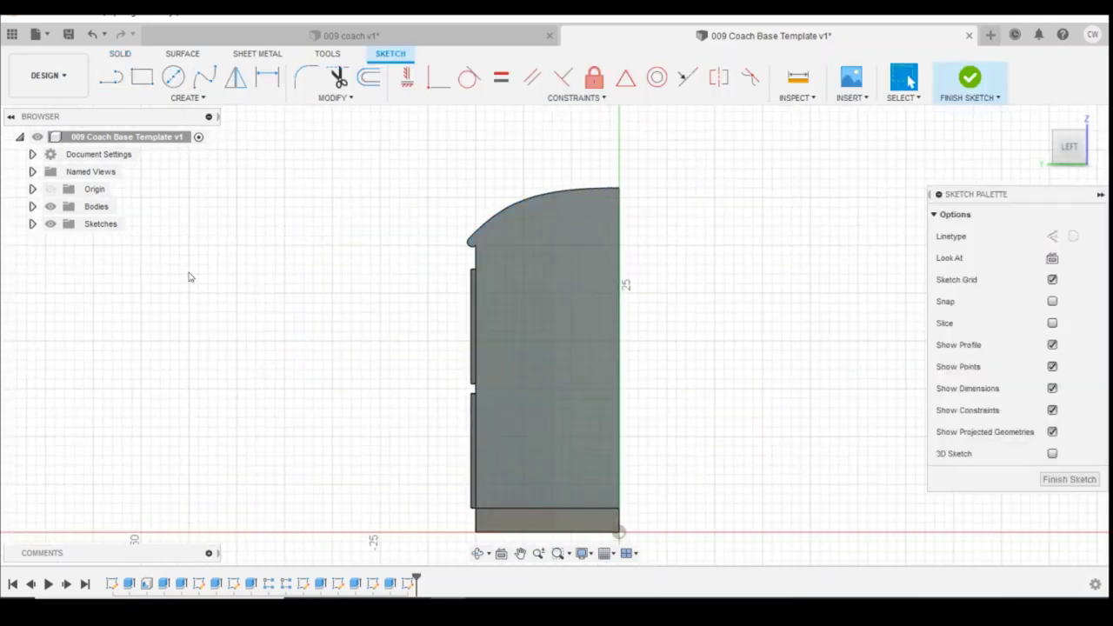
pyautogui.click(142, 99)
pyautogui.moveTo(163, 130)
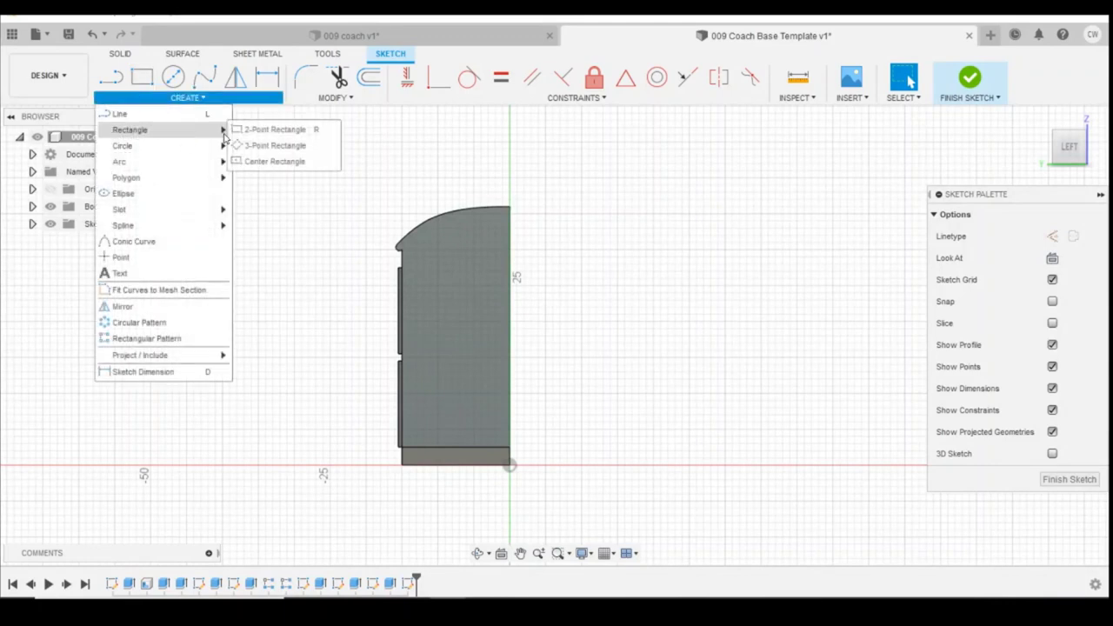
pyautogui.click(252, 132)
pyautogui.scroll(2, 430, 386)
pyautogui.scroll(1, 522, 470)
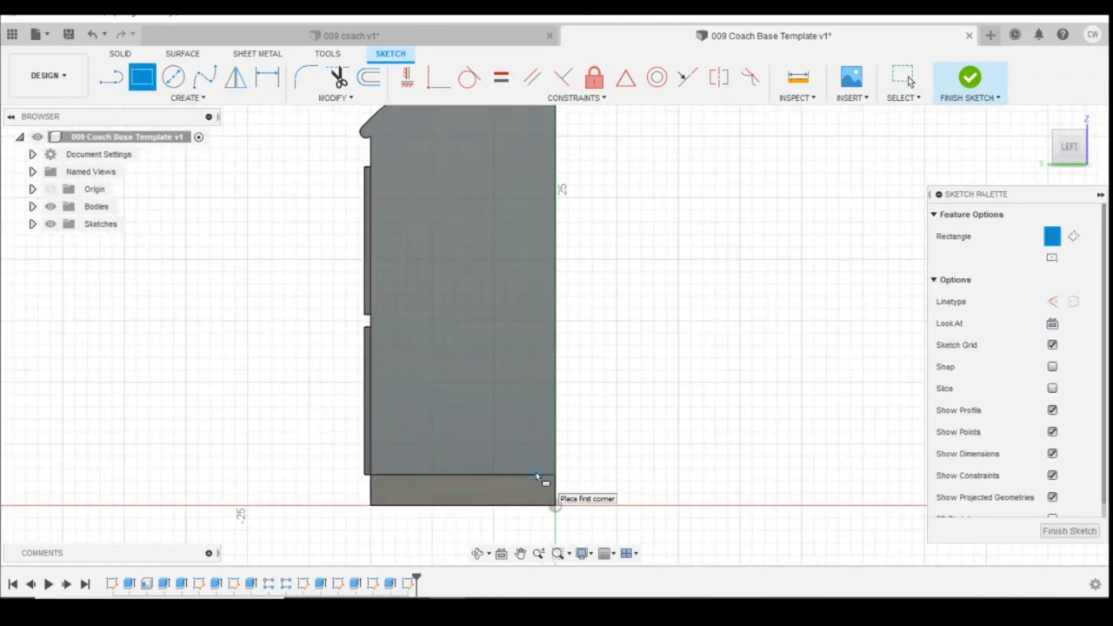
pyautogui.click(534, 473)
pyautogui.scroll(-1, 521, 213)
pyautogui.scroll(-1, 522, 213)
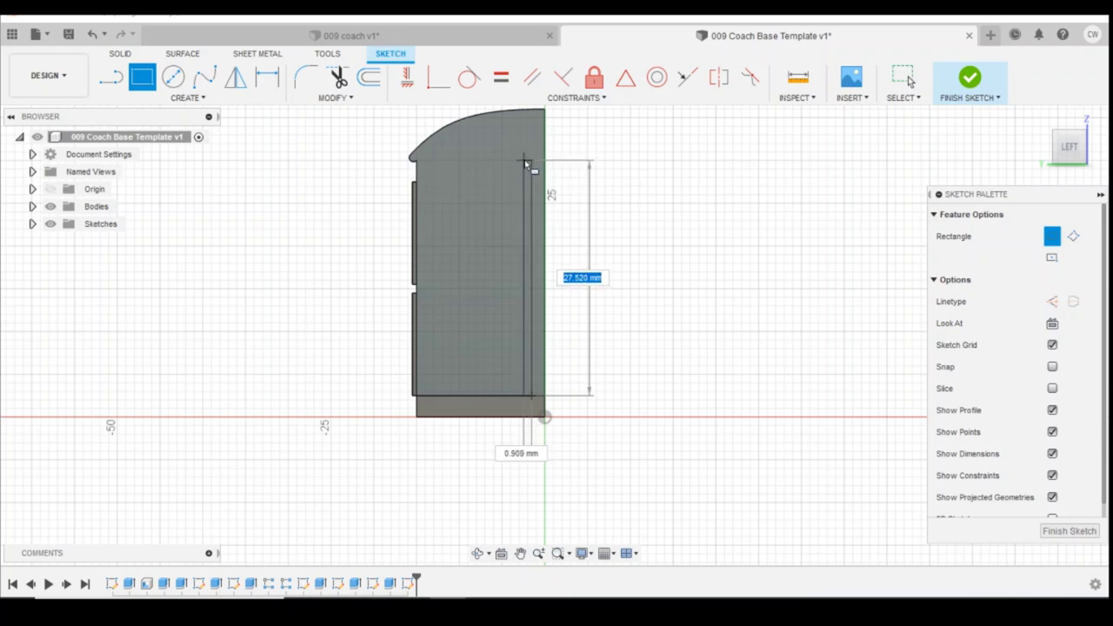
pyautogui.press('Tab')
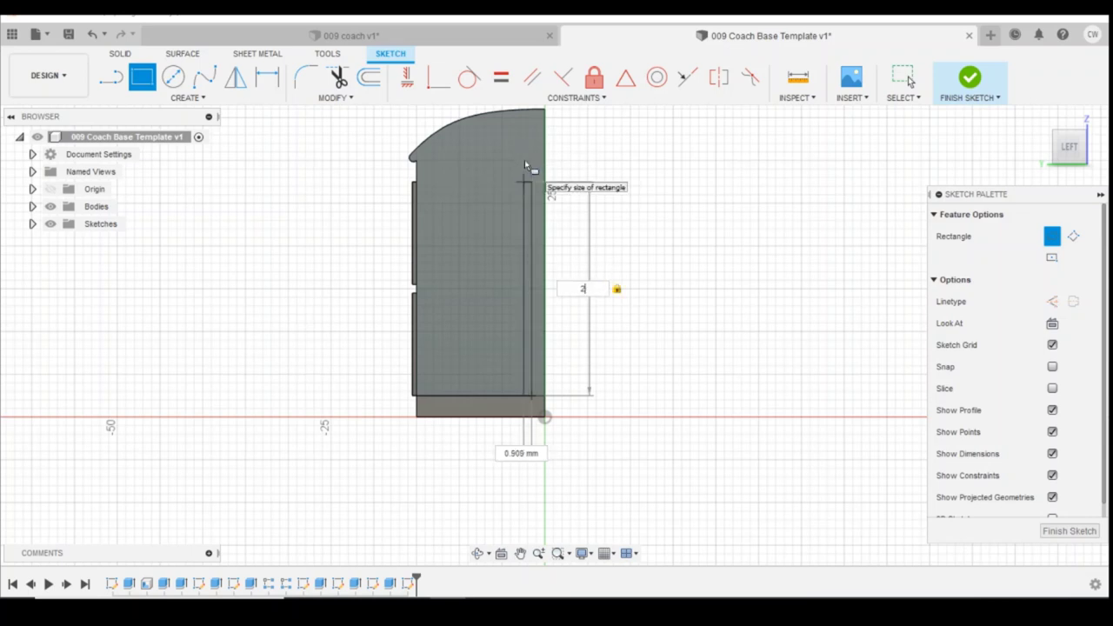
pyautogui.press('Tab')
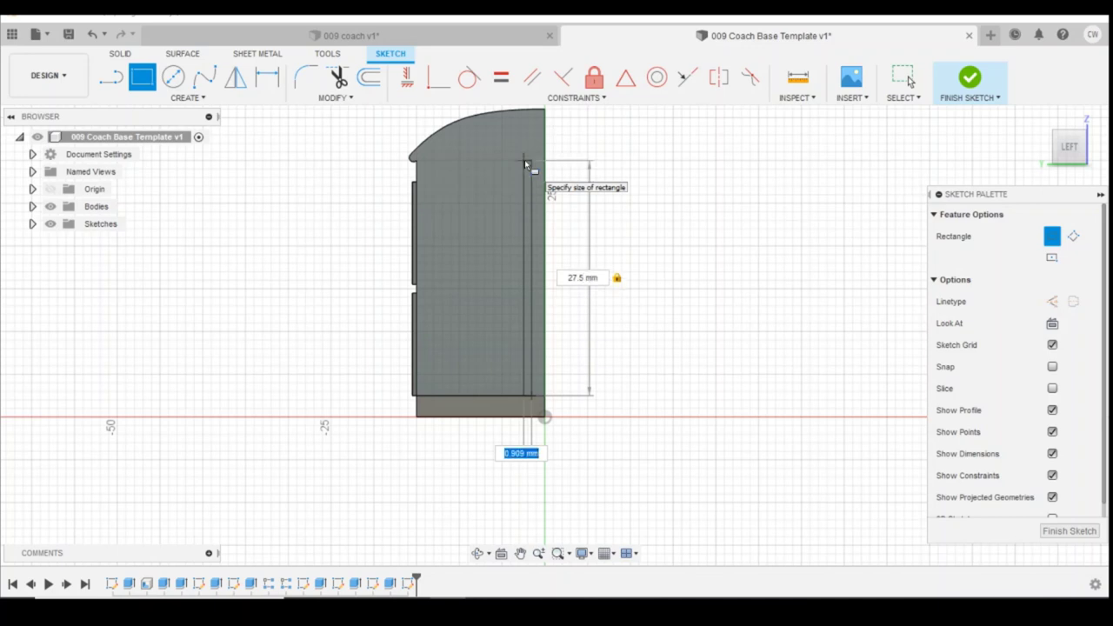
pyautogui.write('1')
pyautogui.press('Return')
pyautogui.press('Escape')
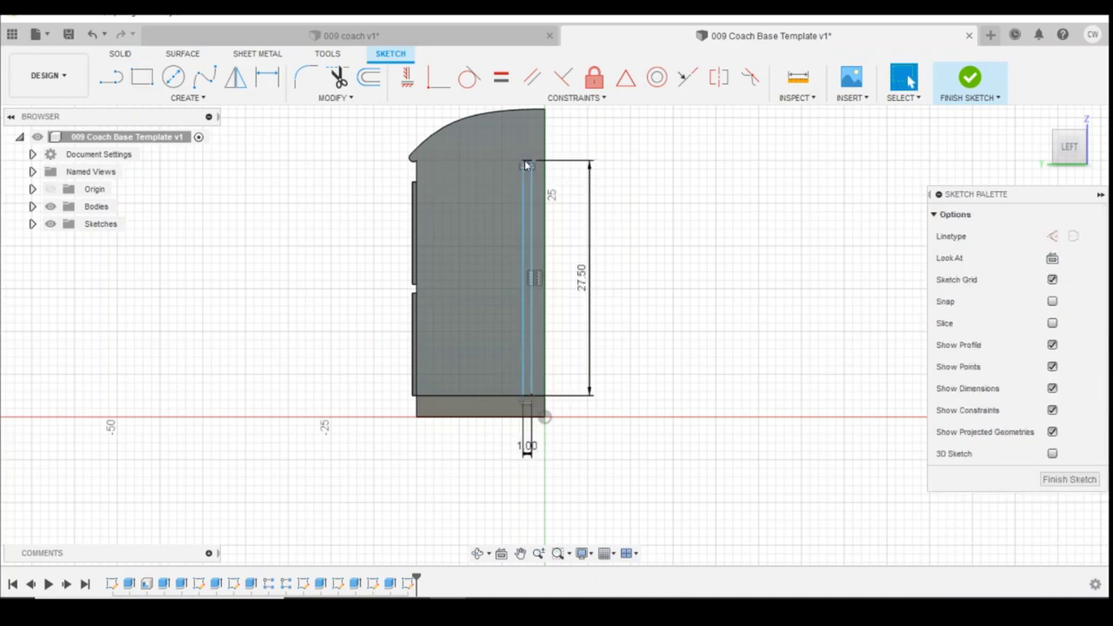
# - Dimension the strip 1.5 mm in from the side edge and select its profile
pyautogui.scroll(2, 532, 333)
pyautogui.press('r')
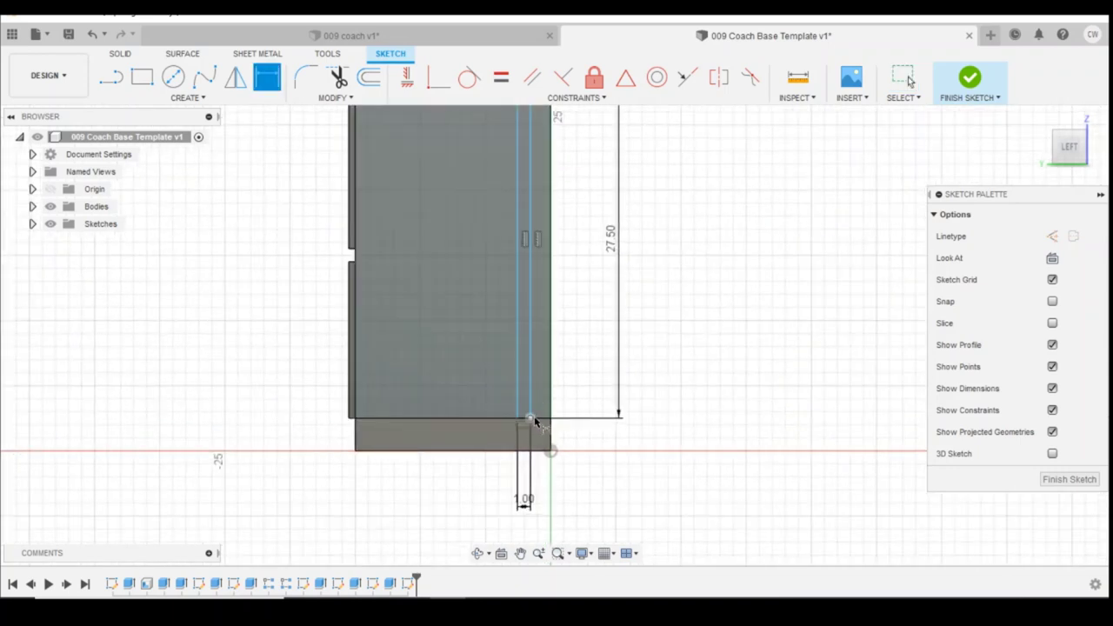
pyautogui.click(530, 413)
pyautogui.keyDown('ctrl'); pyautogui.click(550, 405); pyautogui.keyUp('ctrl')
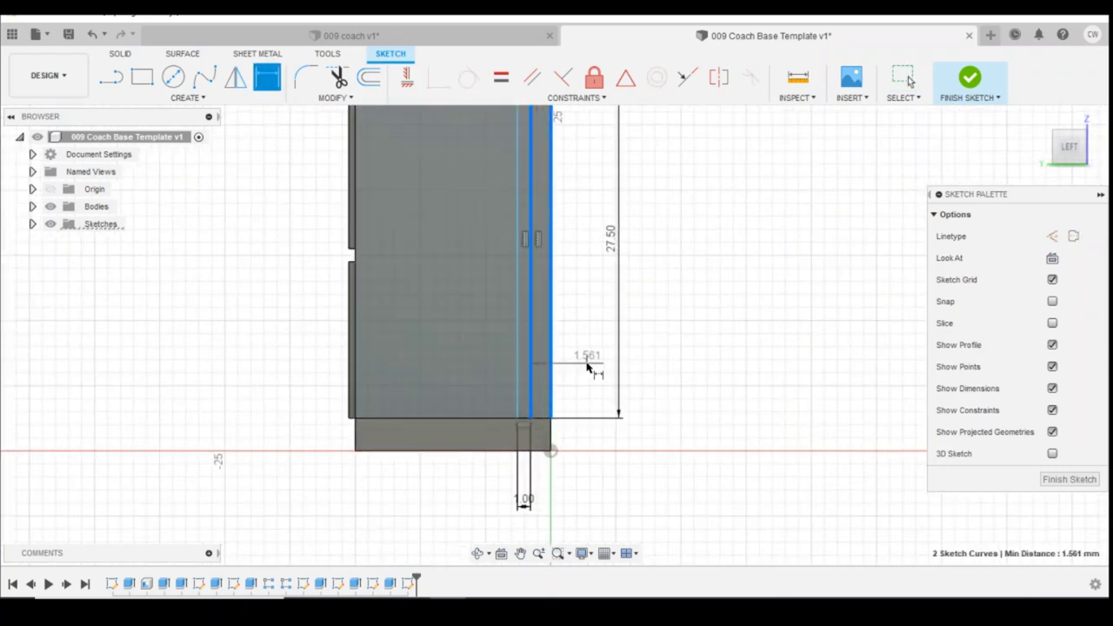
pyautogui.click(591, 369)
pyautogui.write('1')
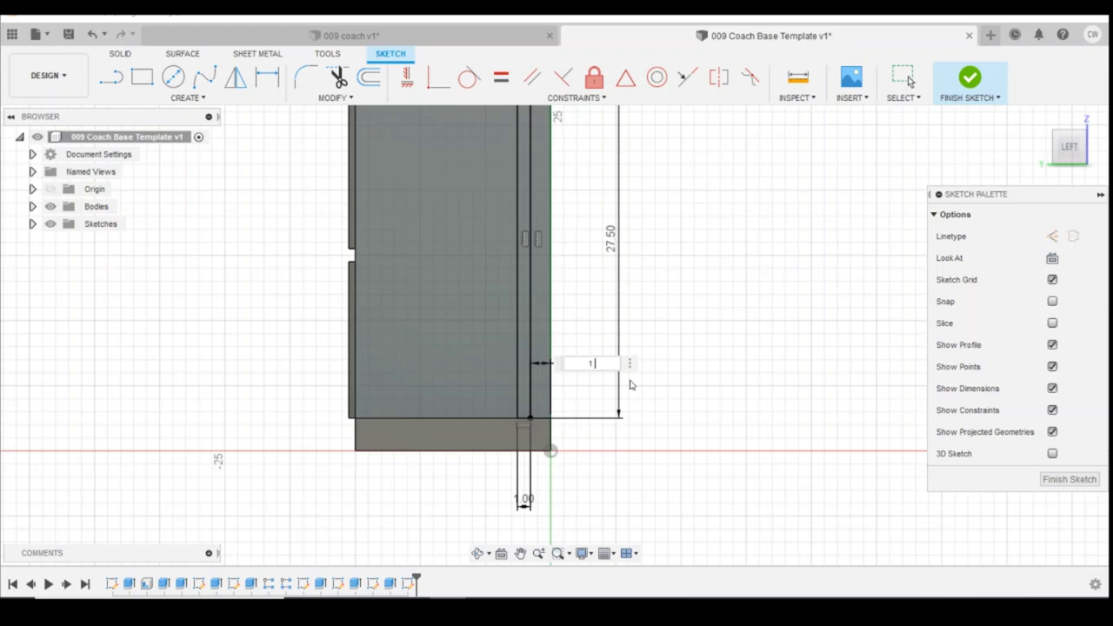
pyautogui.write('.5')
pyautogui.press('Return')
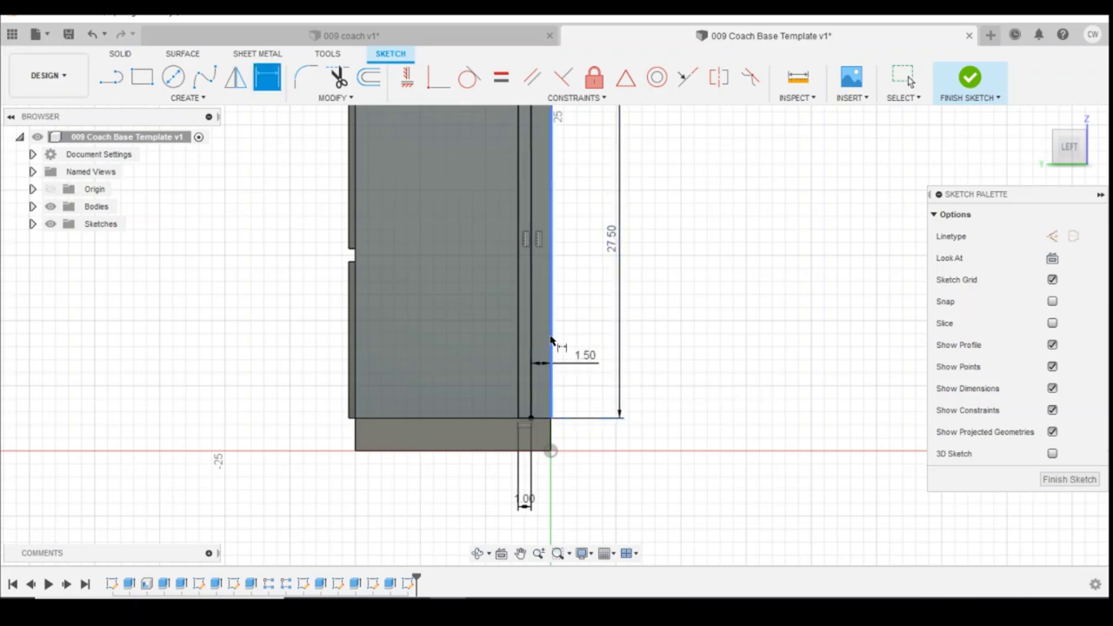
pyautogui.scroll(2, 550, 342)
pyautogui.press('Escape')
pyautogui.click(518, 342)
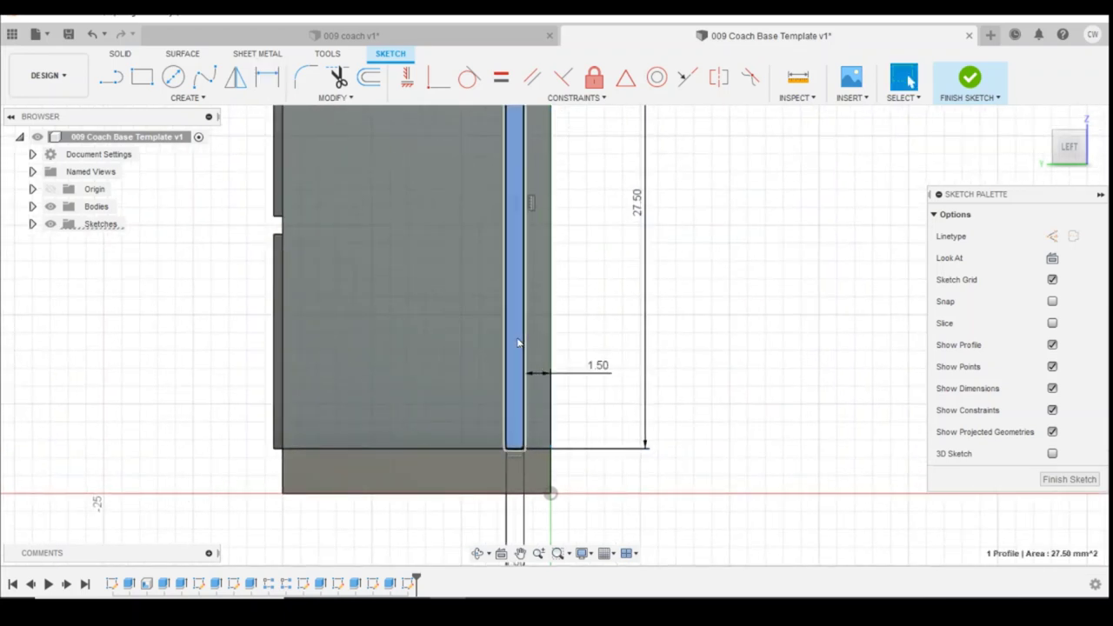
pyautogui.rightClick(517, 342)
# - Extrude the thin strip 1 mm out from the coach side as a new body
pyautogui.click(497, 402)
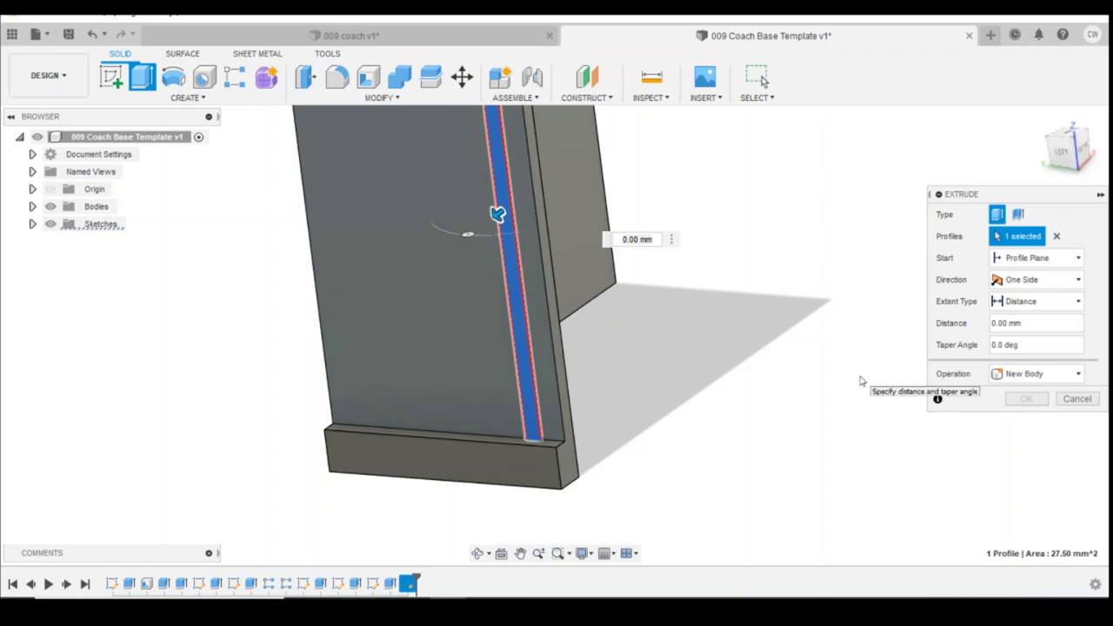
pyautogui.click(607, 243)
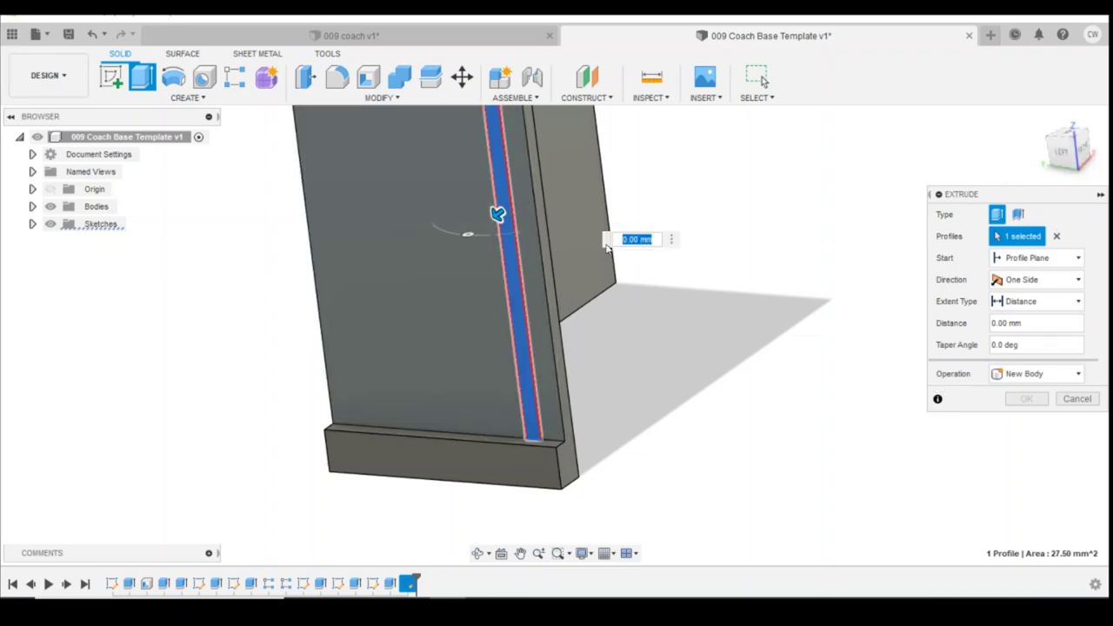
pyautogui.click(1044, 373)
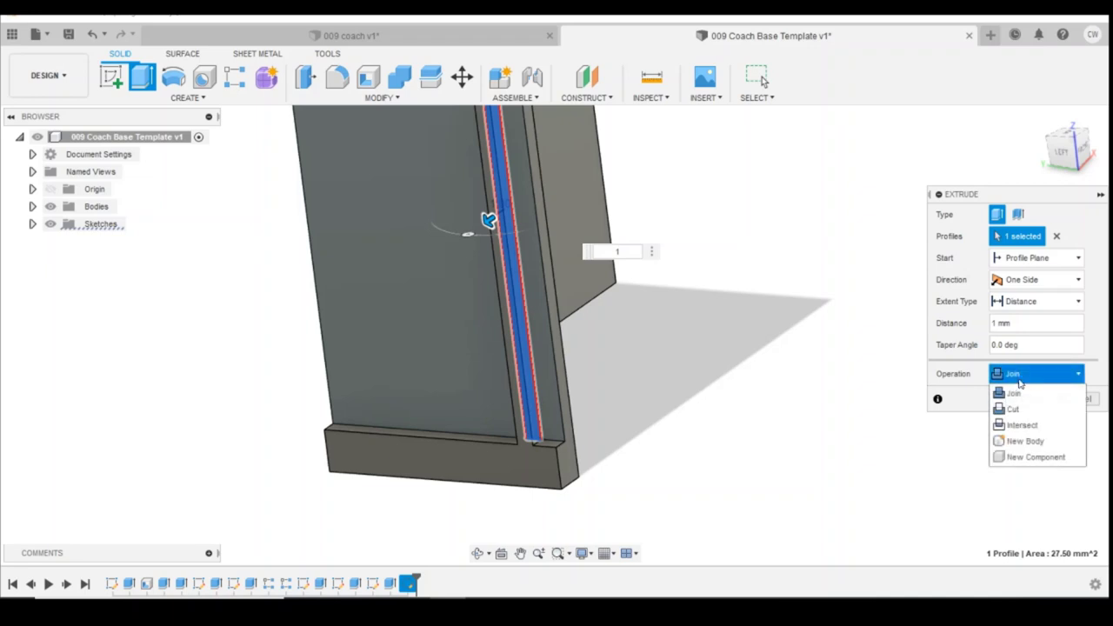
pyautogui.click(1030, 439)
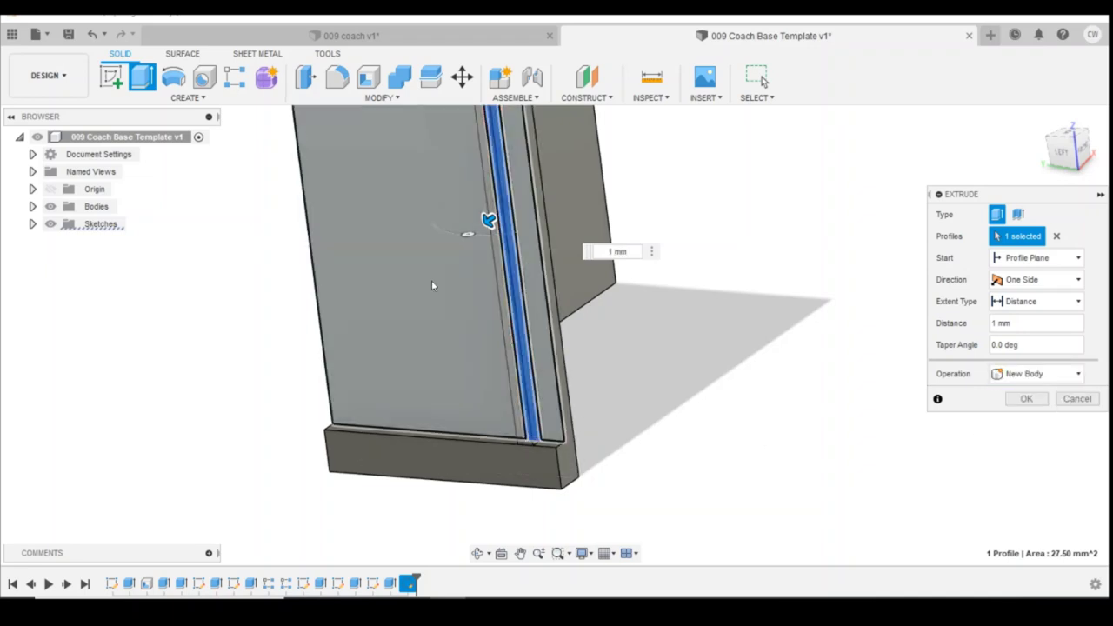
pyautogui.click(1027, 399)
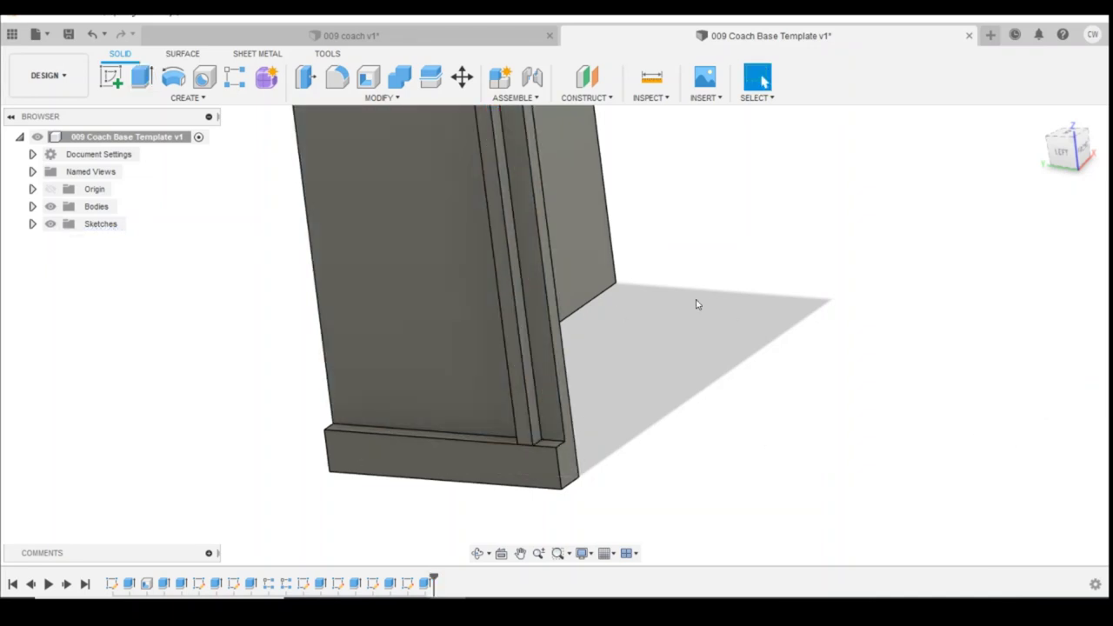
# - Rectangular-pattern the raised strip into 3 copies along the bottom edge, 9 mm apart
pyautogui.click(1061, 152)
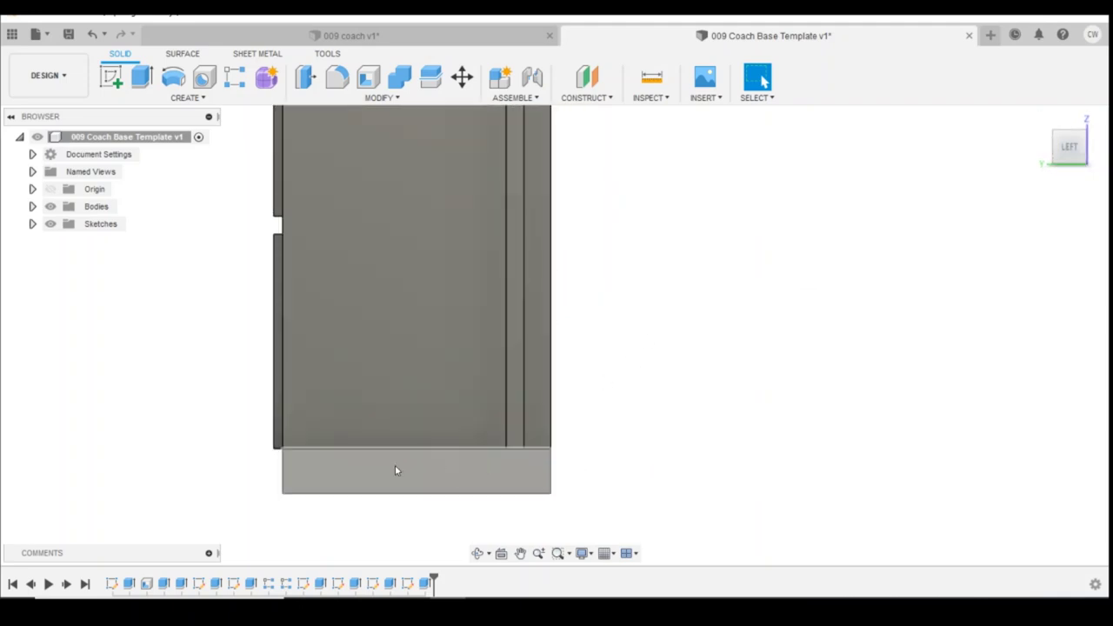
pyautogui.click(207, 98)
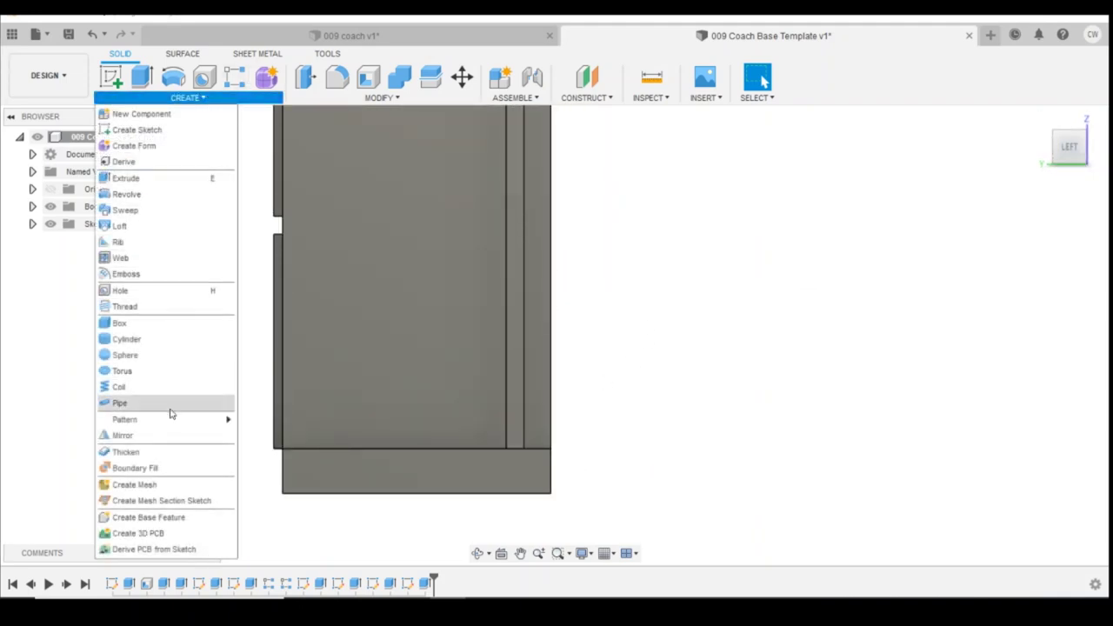
pyautogui.moveTo(195, 419)
pyautogui.click(278, 420)
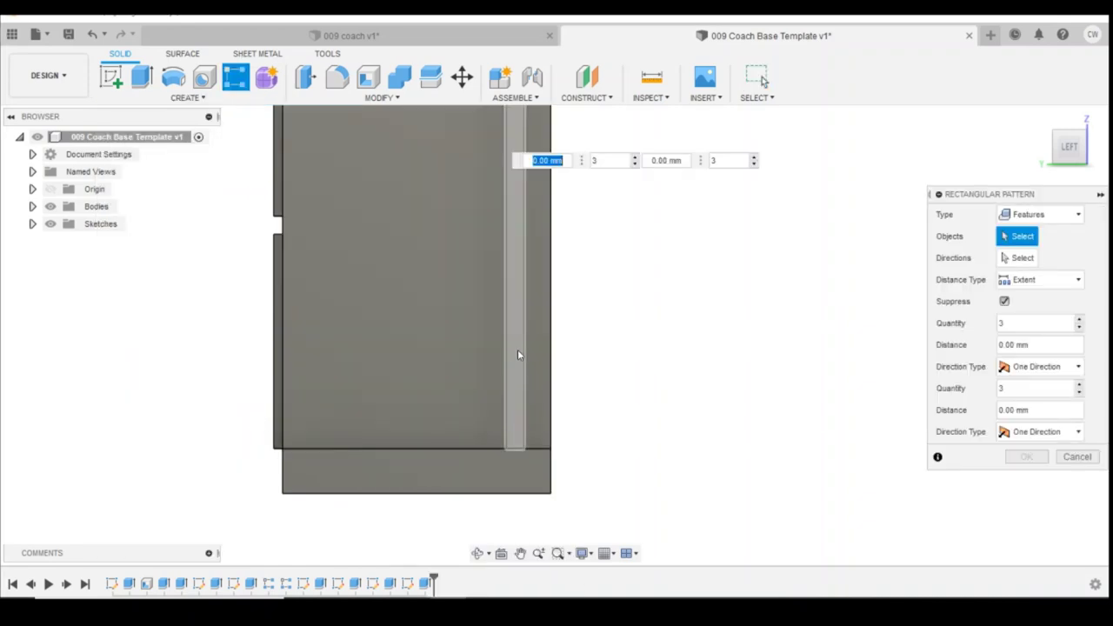
pyautogui.click(518, 355)
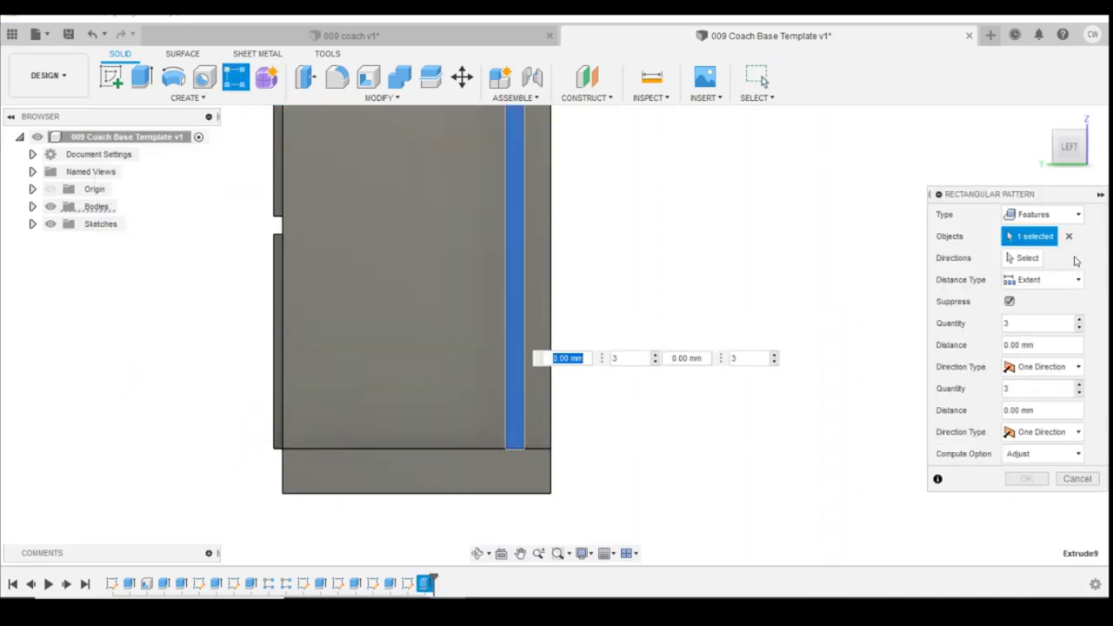
pyautogui.click(420, 449)
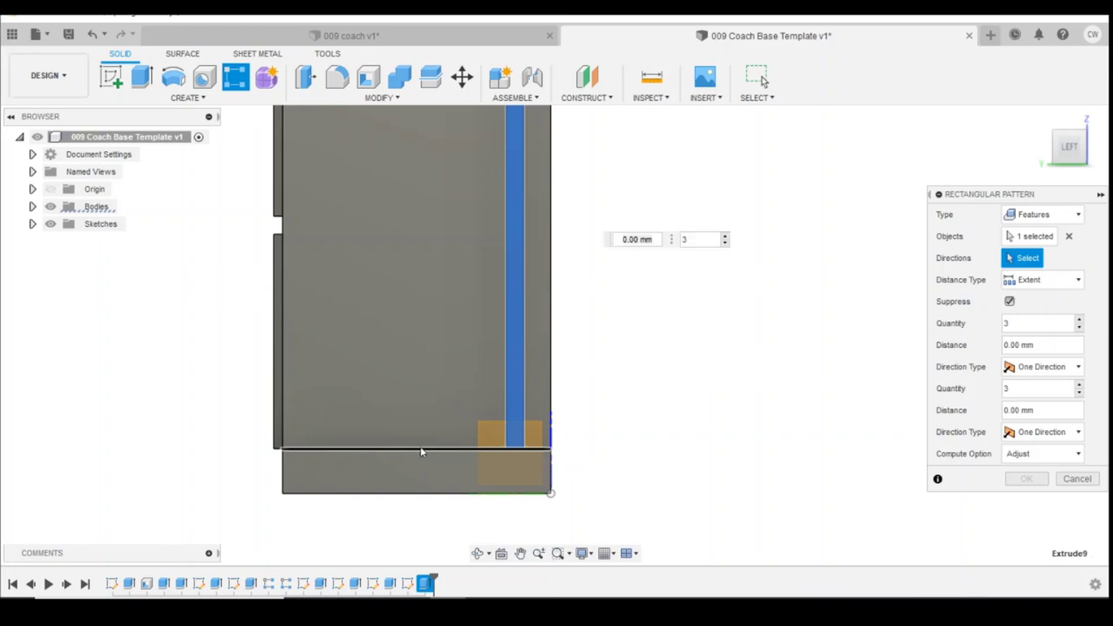
pyautogui.moveTo(529, 201); pyautogui.dragTo(369, 205)
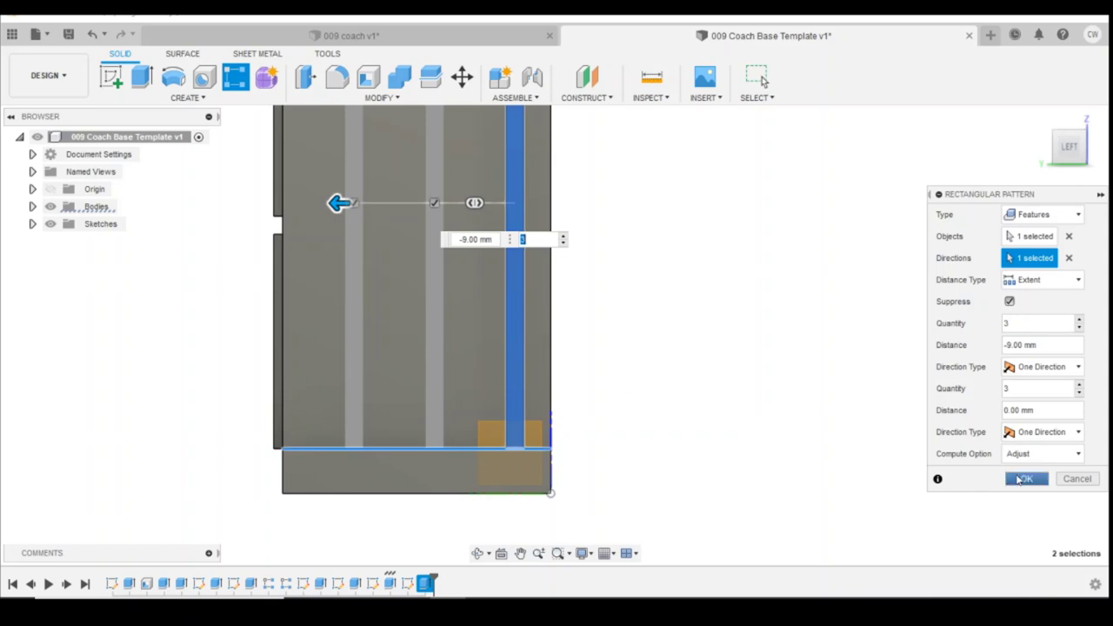
pyautogui.click(1023, 479)
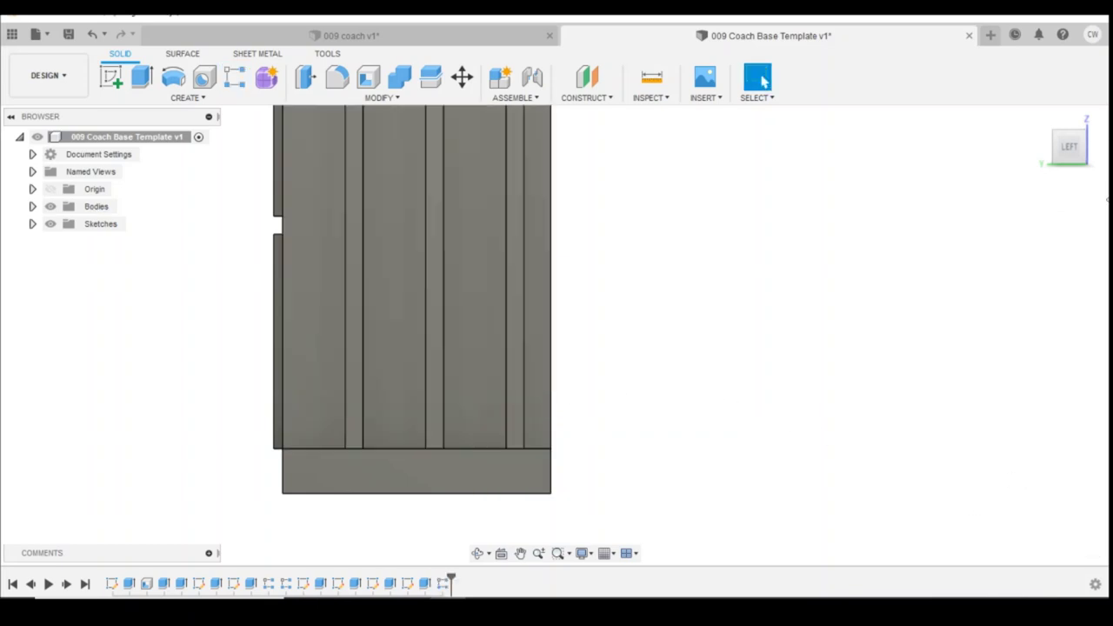
pyautogui.keyDown('shift'); pyautogui.moveTo(522, 287); pyautogui.dragTo(693, 270, button='middle'); pyautogui.keyUp('shift')
pyautogui.moveTo(1067, 148); pyautogui.dragTo(1099, 138)
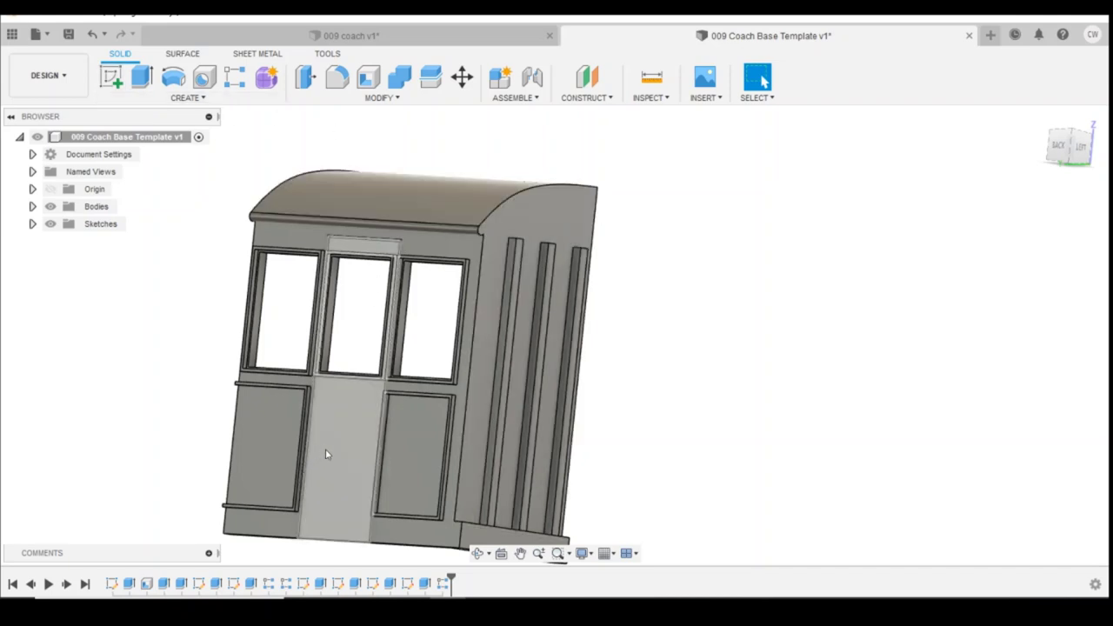
pyautogui.click(238, 101)
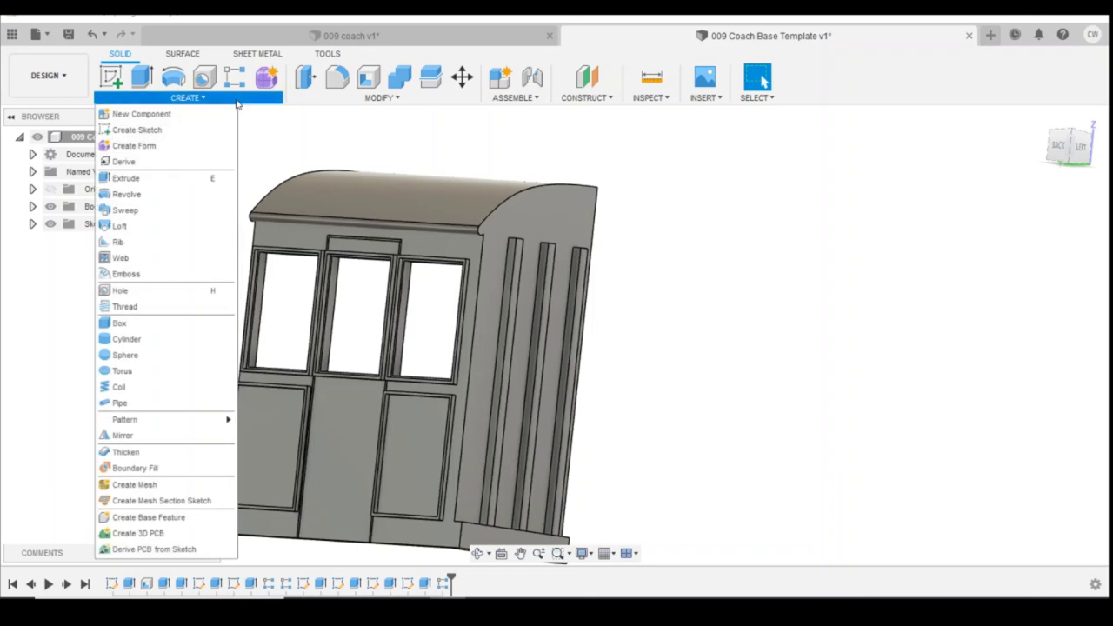
pyautogui.click(158, 436)
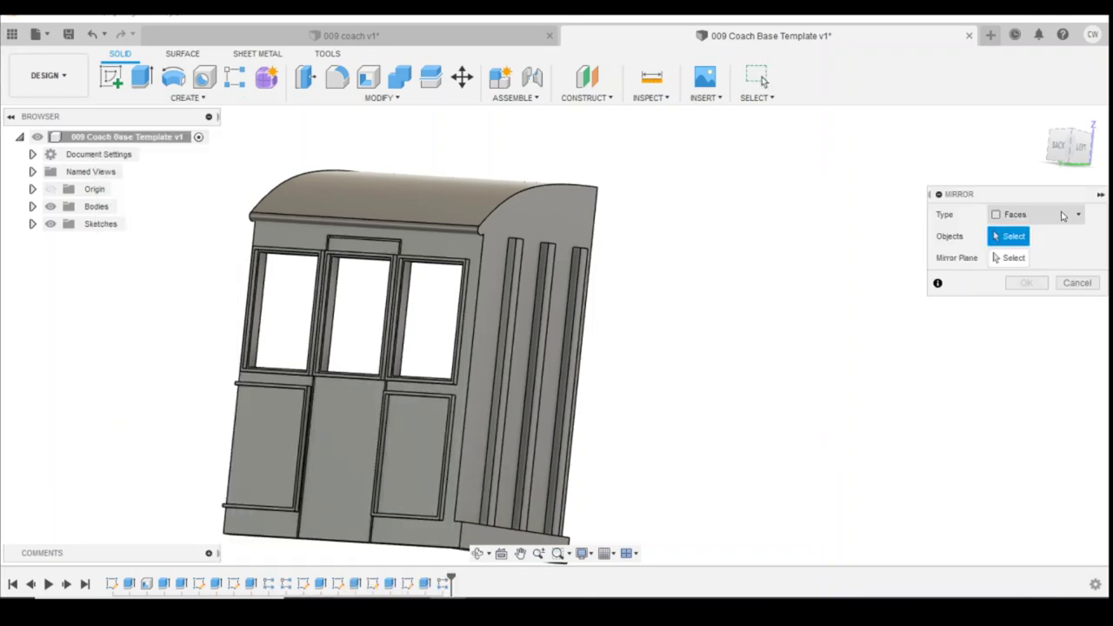
pyautogui.click(1065, 214)
pyautogui.press('Escape')
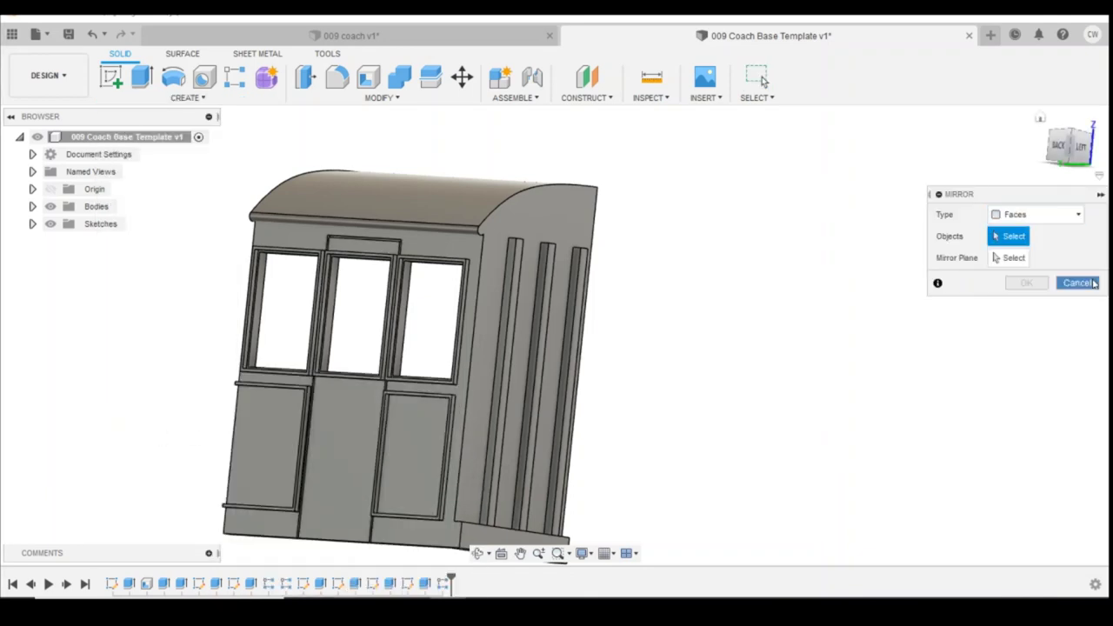
pyautogui.press('Escape')
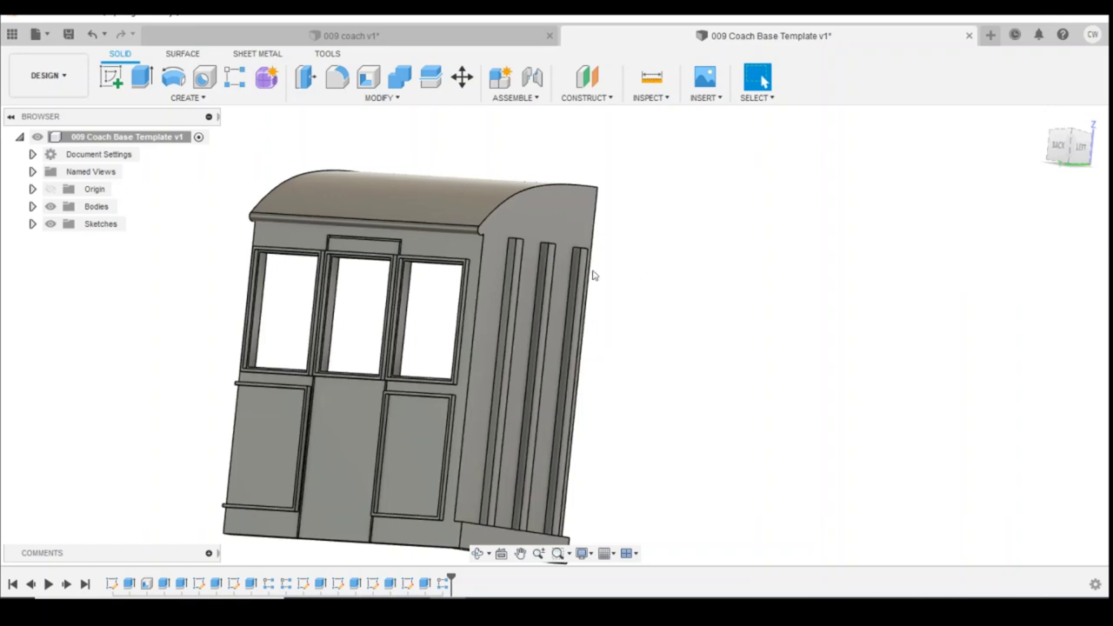
# - Combine Body2, Body3 and Body4 into Body1 with a Join
pyautogui.click(33, 206)
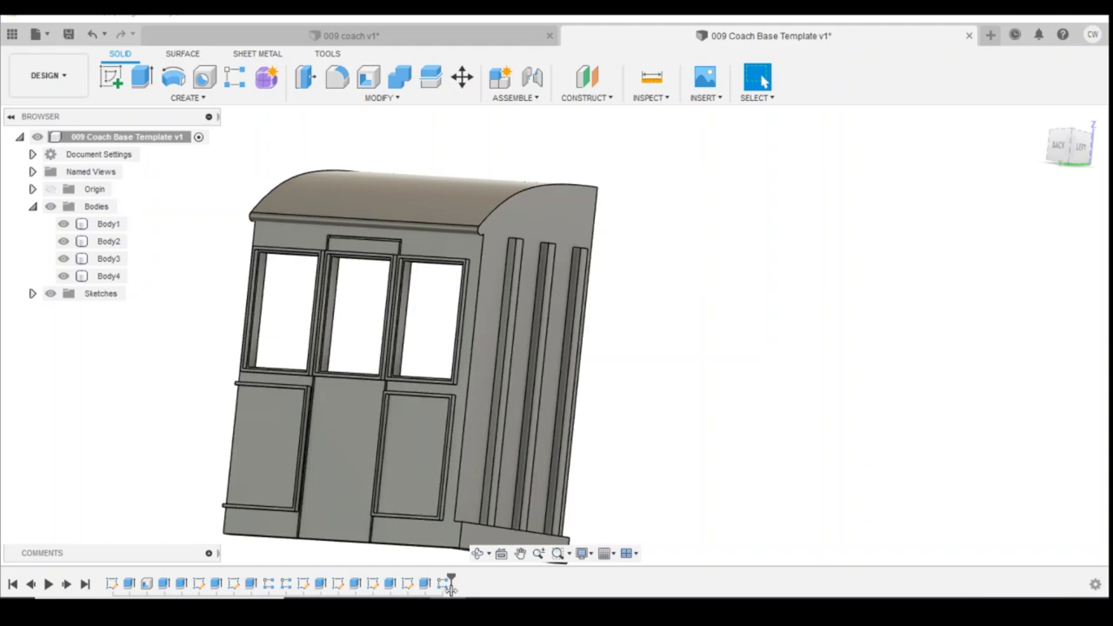
pyautogui.click(399, 76)
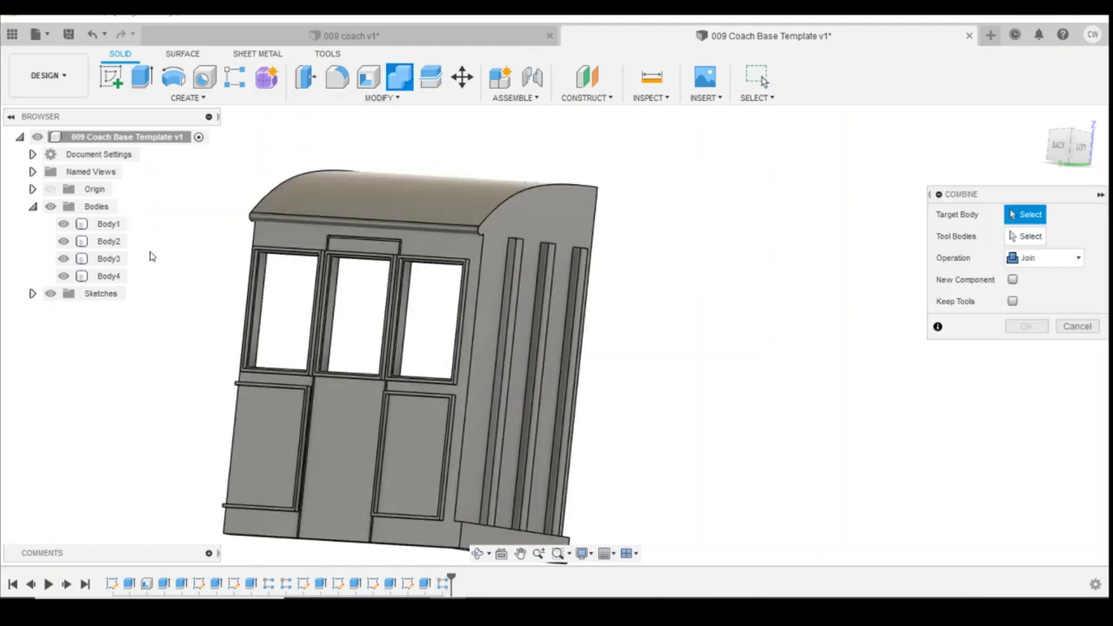
pyautogui.click(112, 225)
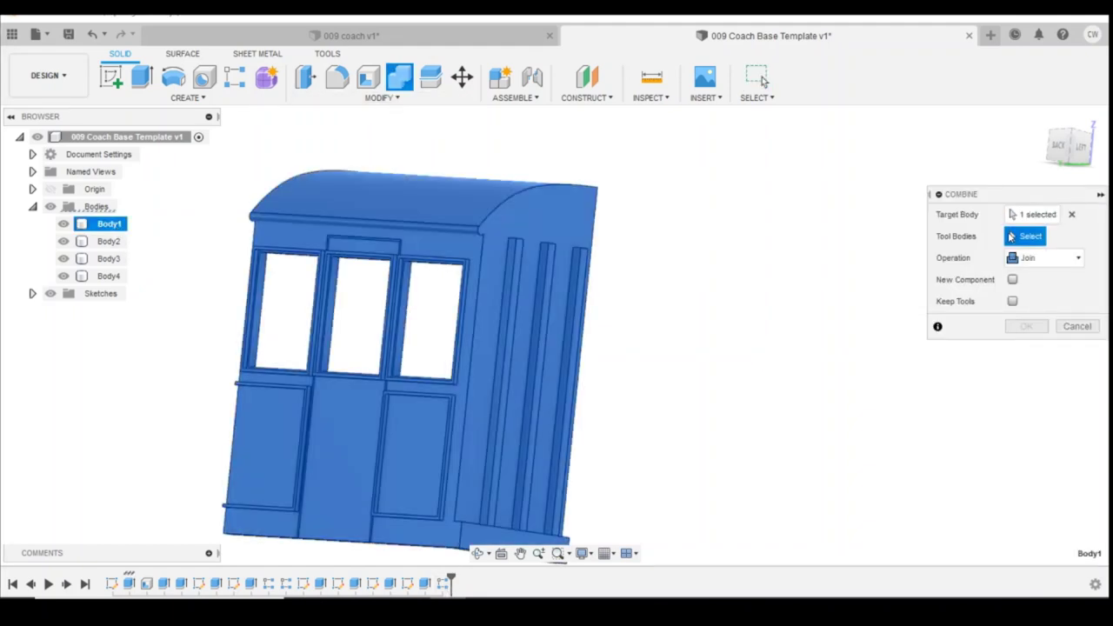
pyautogui.click(108, 241)
pyautogui.click(109, 258)
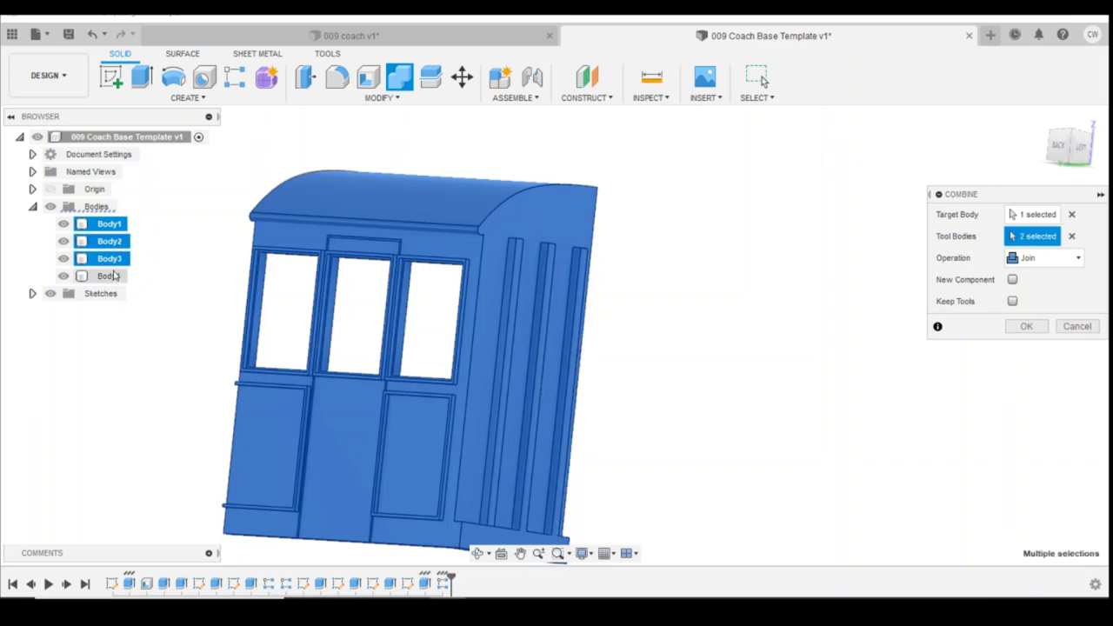
pyautogui.click(109, 276)
pyautogui.click(1026, 326)
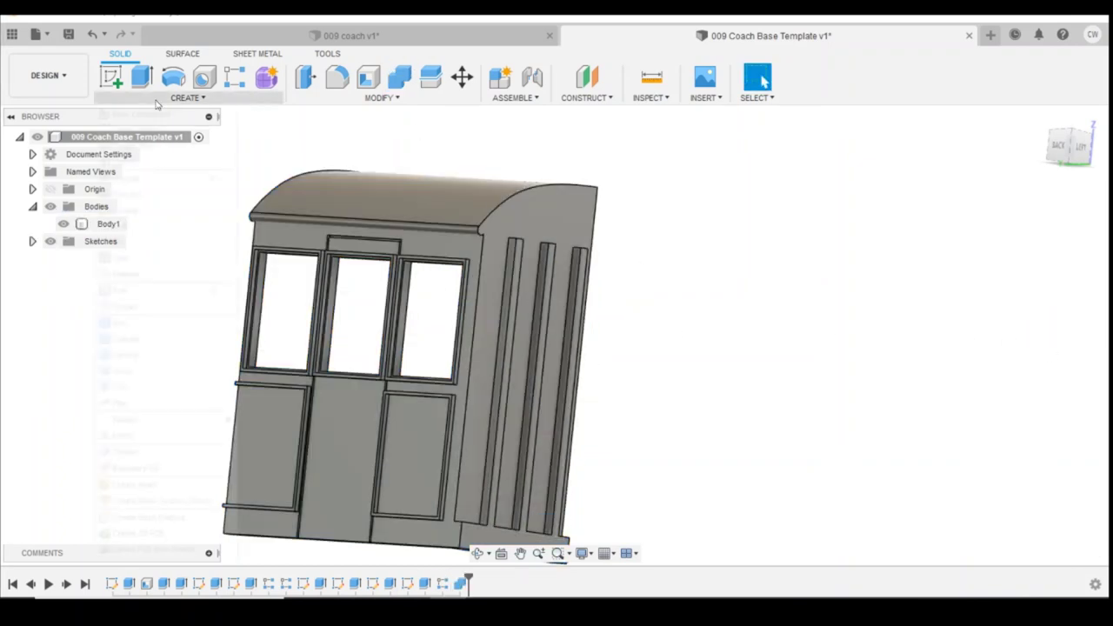
# - Mirror Body1 across the coach's open end face and join the copy
pyautogui.click(161, 98)
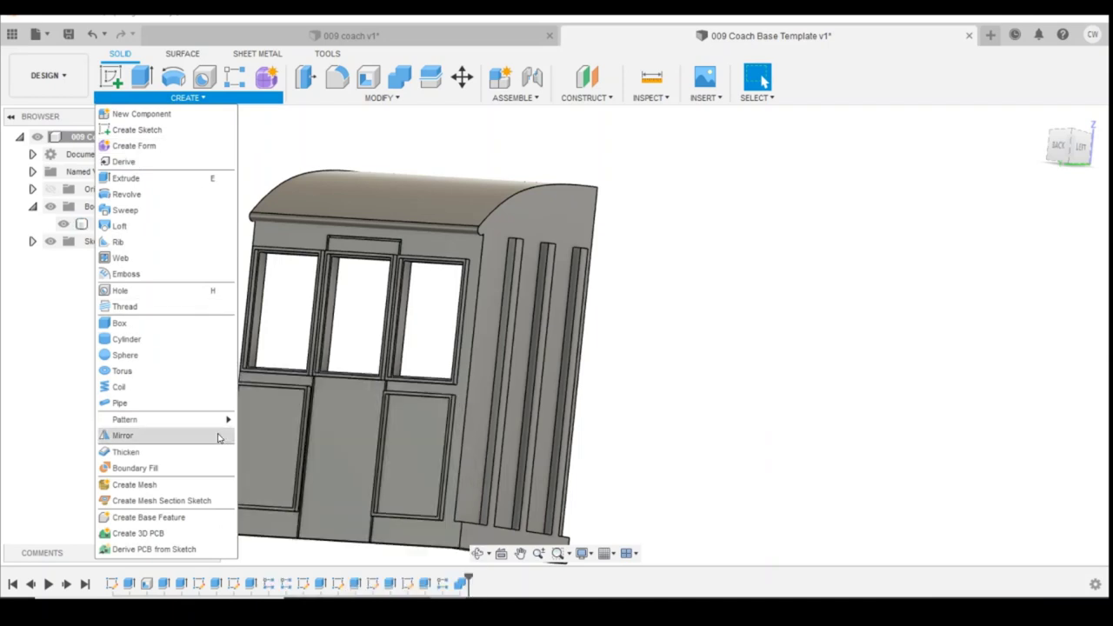
pyautogui.click(183, 437)
pyautogui.click(1073, 218)
pyautogui.click(1017, 249)
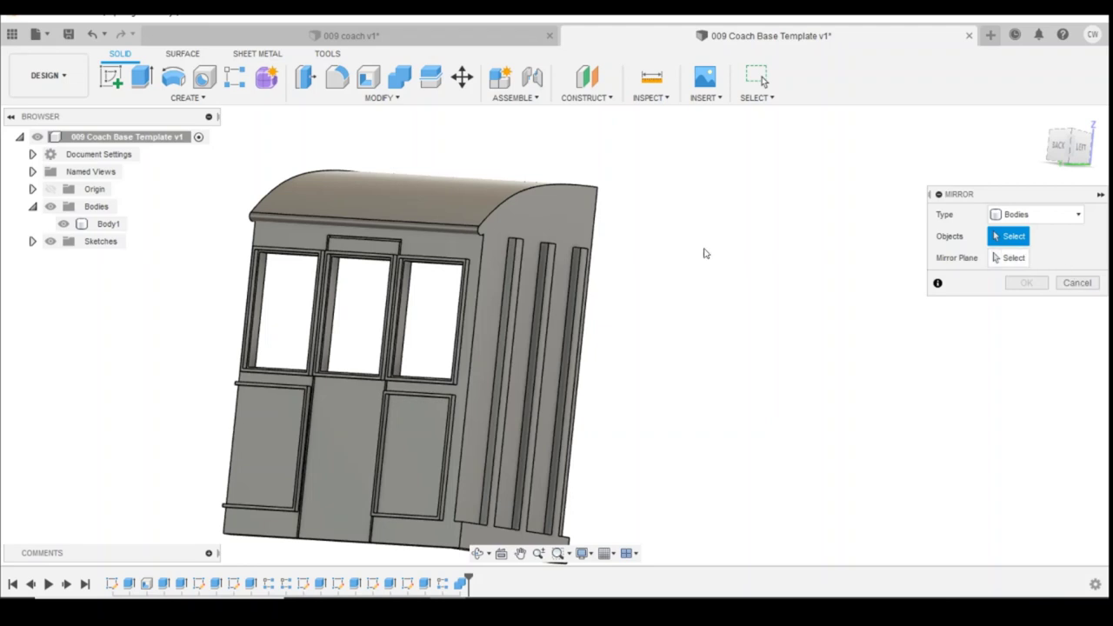
pyautogui.click(544, 230)
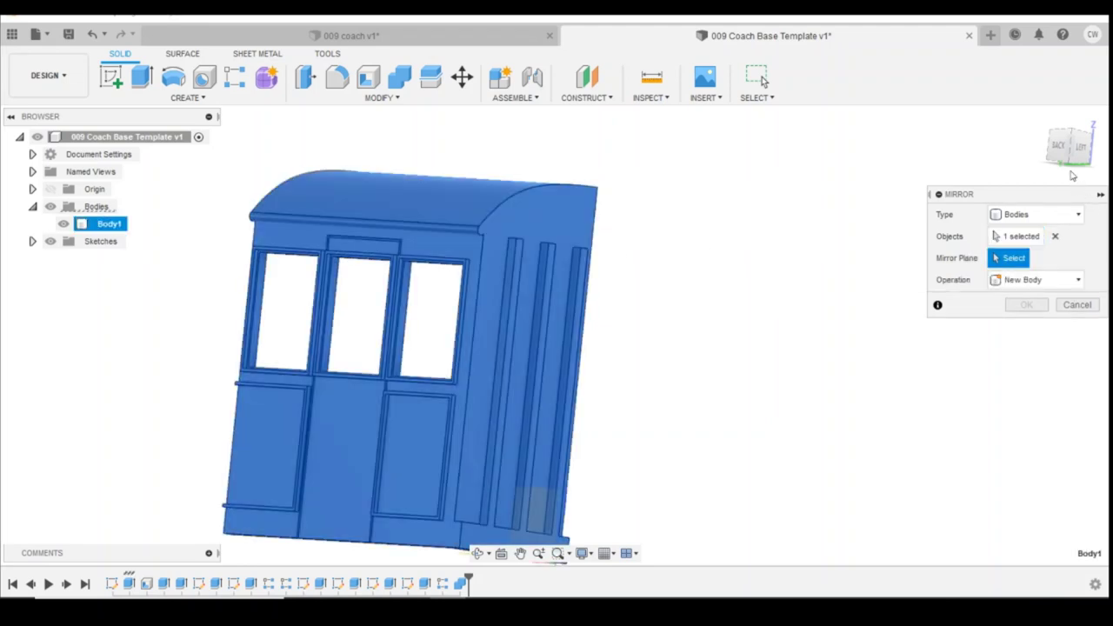
pyautogui.moveTo(1073, 175); pyautogui.dragTo(826, 168)
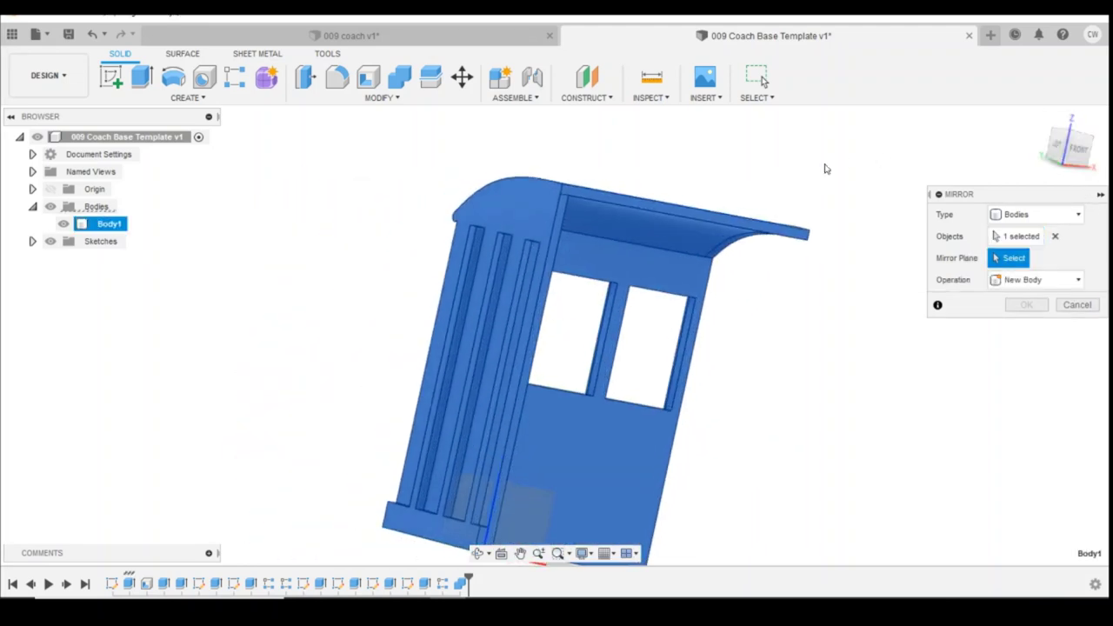
pyautogui.click(567, 200)
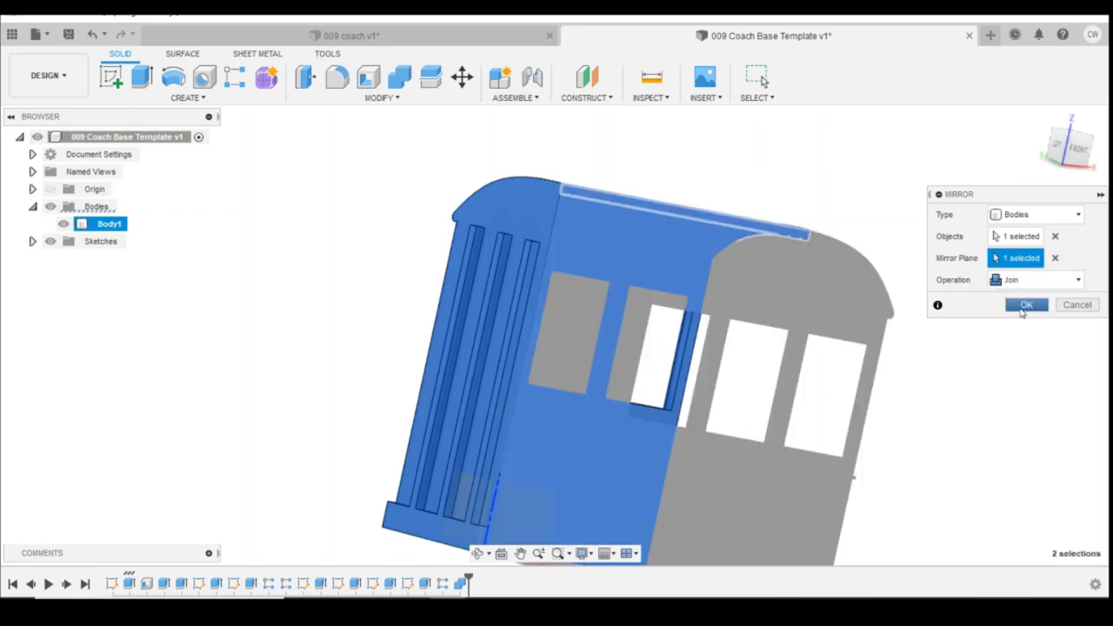
pyautogui.click(1024, 306)
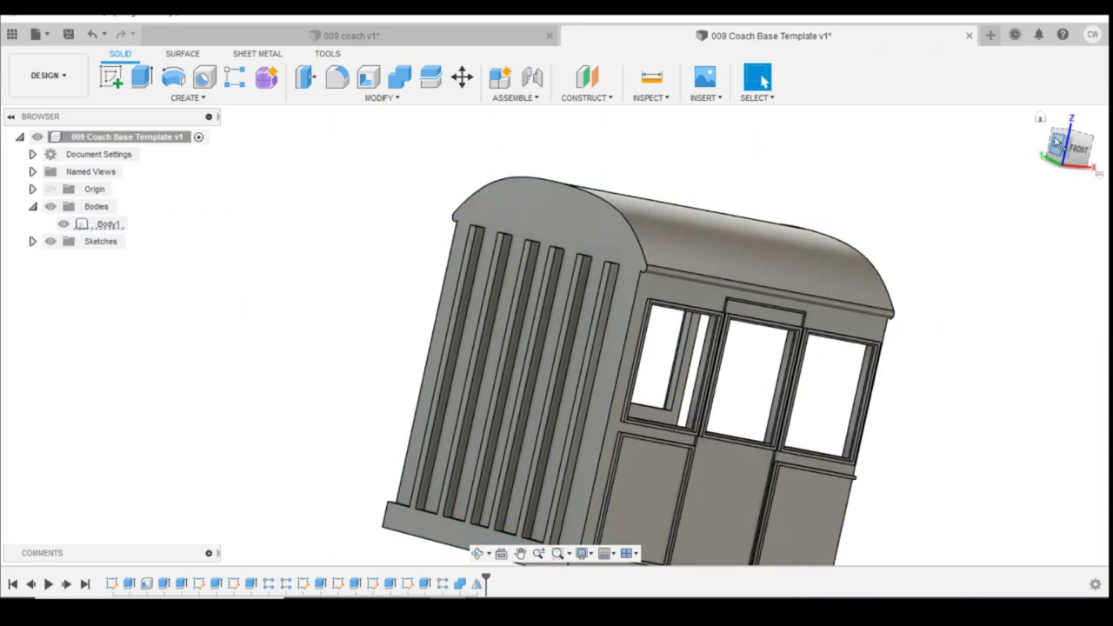
pyautogui.moveTo(1059, 141)
pyautogui.keyDown('shift'); pyautogui.mouseDown(button='middle')
pyautogui.moveTo(1095, 105)
pyautogui.moveTo(1106, 117)
pyautogui.moveTo(1004, 238)
pyautogui.mouseUp(button='middle'); pyautogui.keyUp('shift')
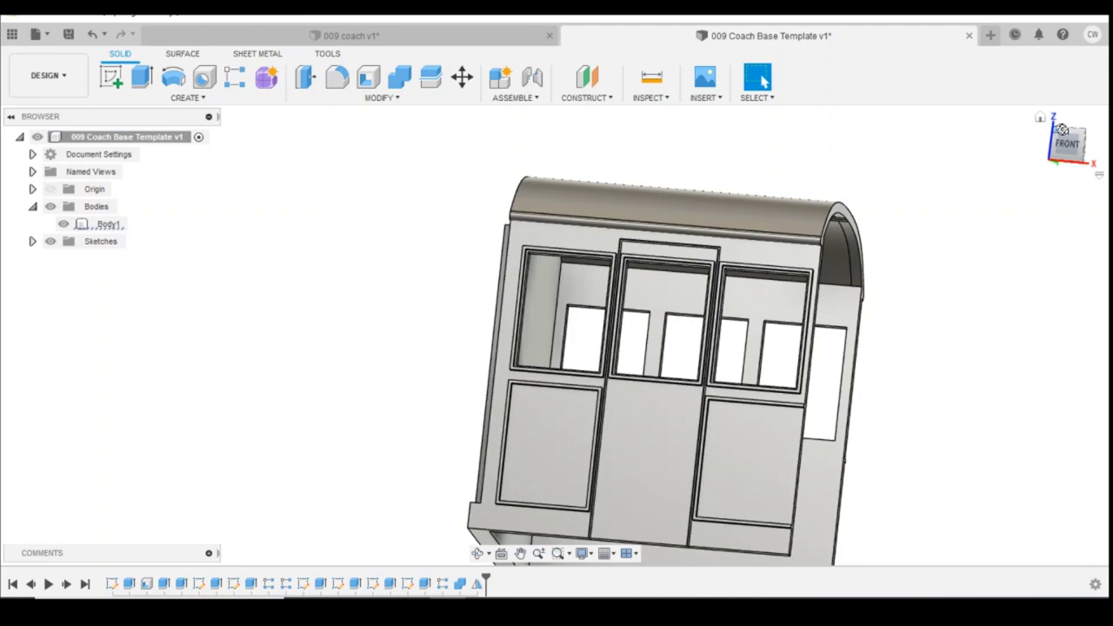
# - Start a rectangular pattern on a roof feature, then cancel it
pyautogui.keyDown('shift'); pyautogui.moveTo(557, 330); pyautogui.dragTo(727, 244, button='middle'); pyautogui.keyUp('shift')
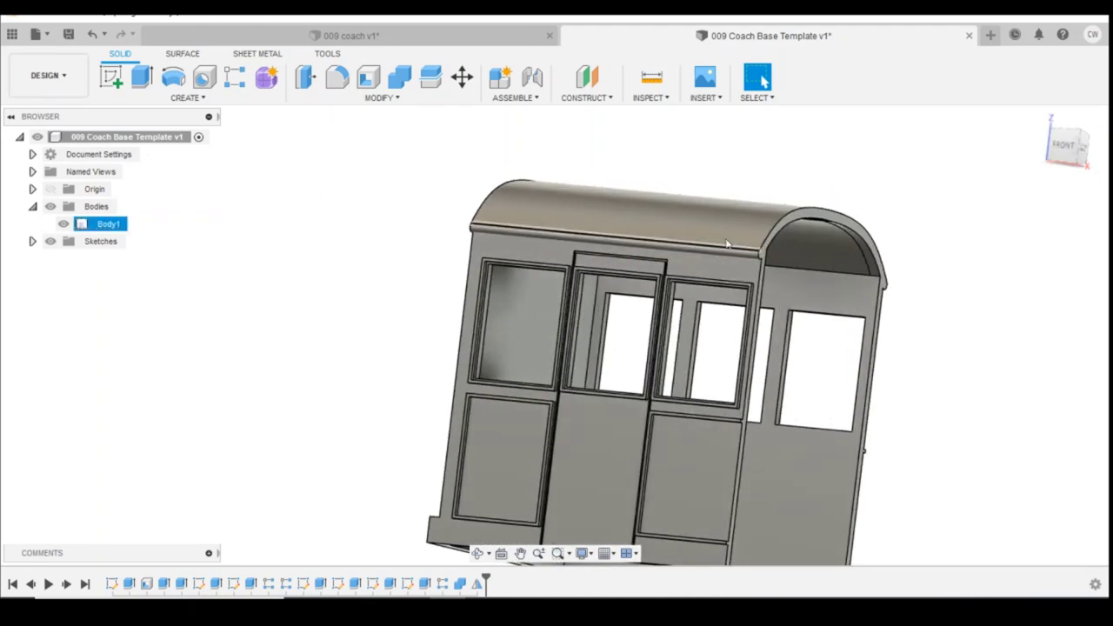
pyautogui.click(235, 78)
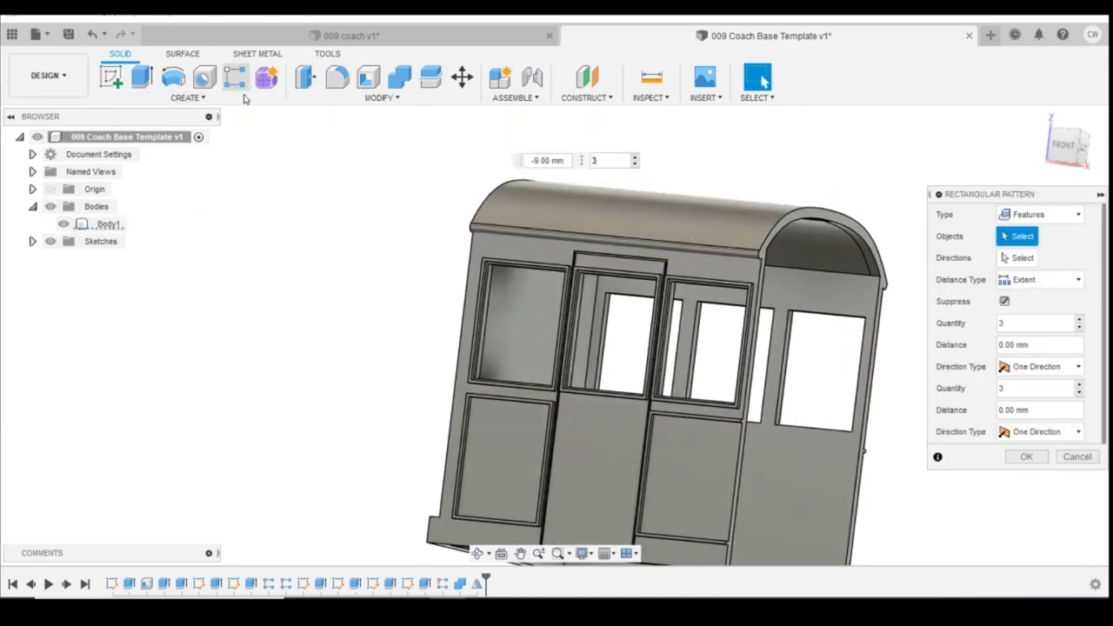
pyautogui.click(772, 285)
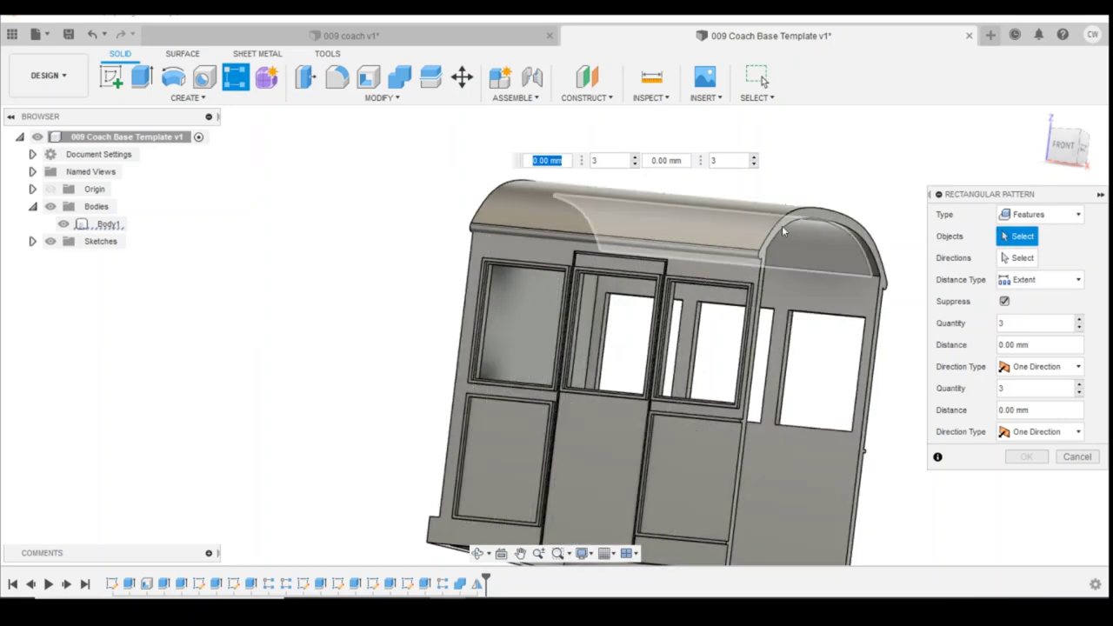
pyautogui.click(1071, 458)
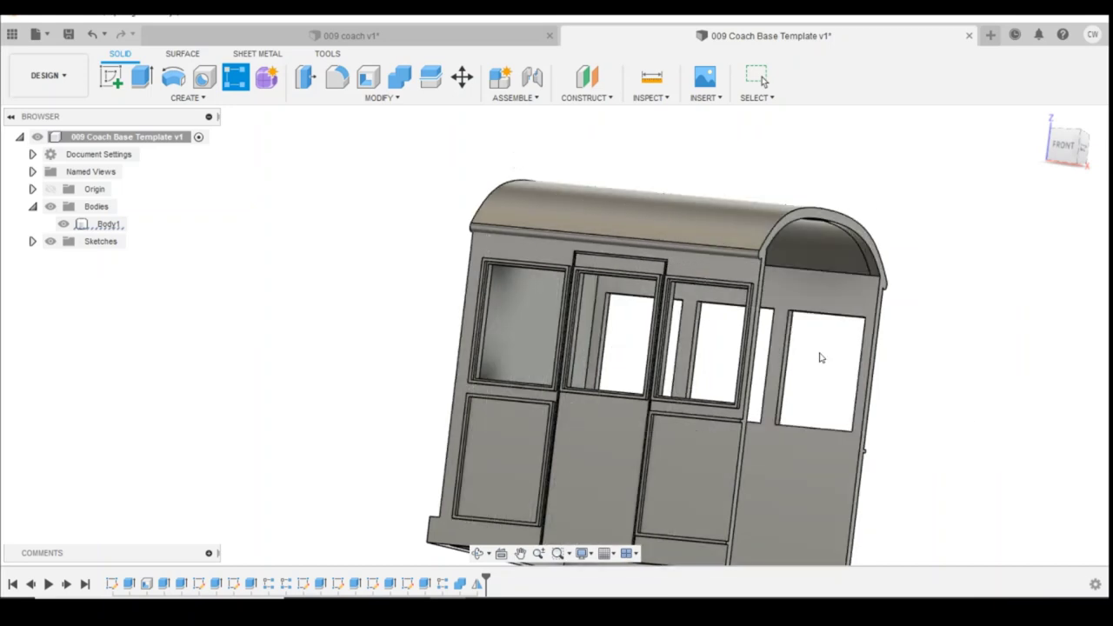
# - Mirror Body1 across its open end face with Join to complete the coach
pyautogui.click(187, 98)
pyautogui.click(192, 437)
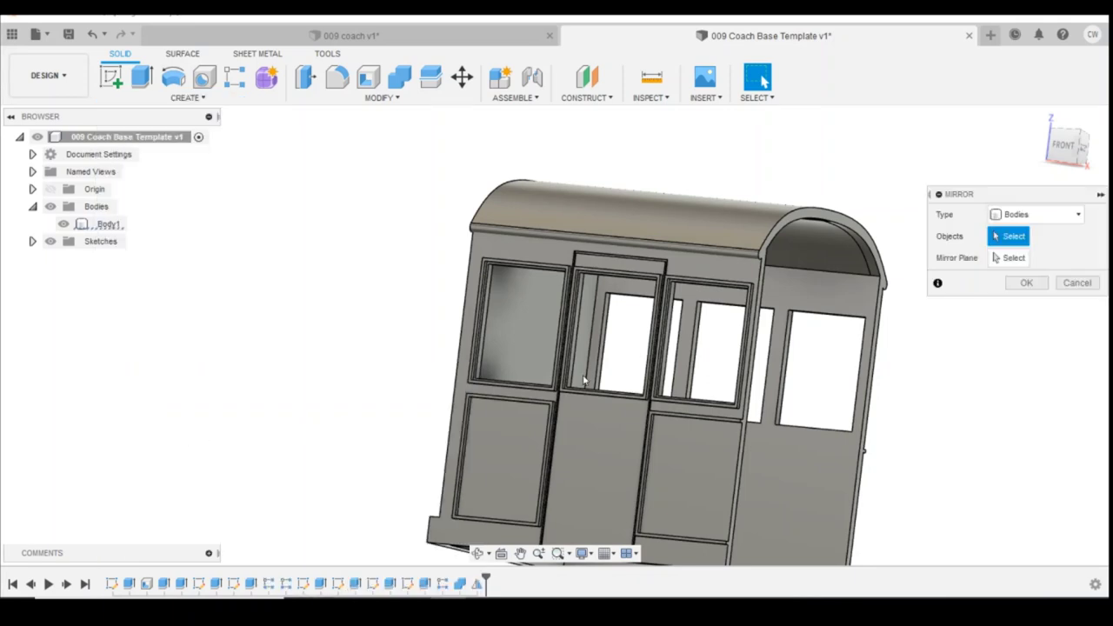
pyautogui.click(108, 224)
pyautogui.click(1024, 258)
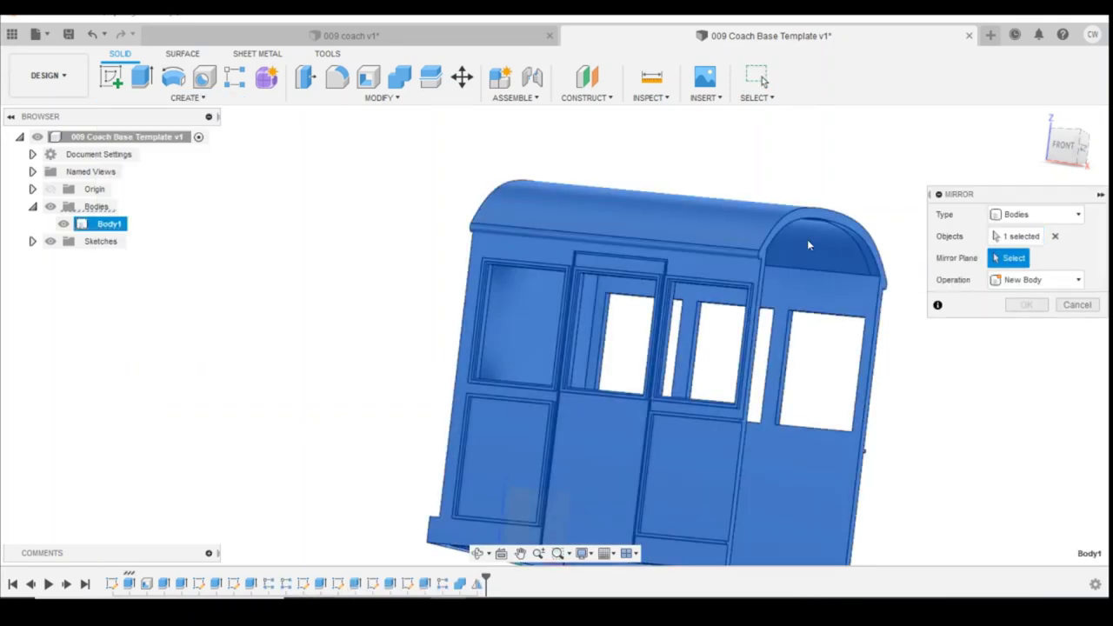
pyautogui.click(820, 213)
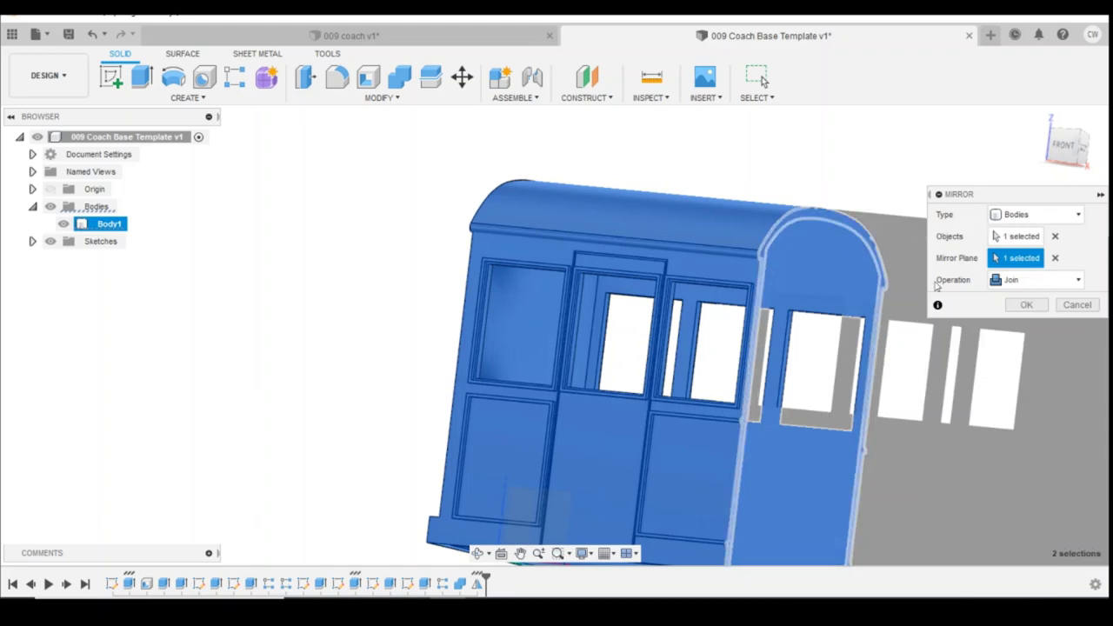
pyautogui.press('Return')
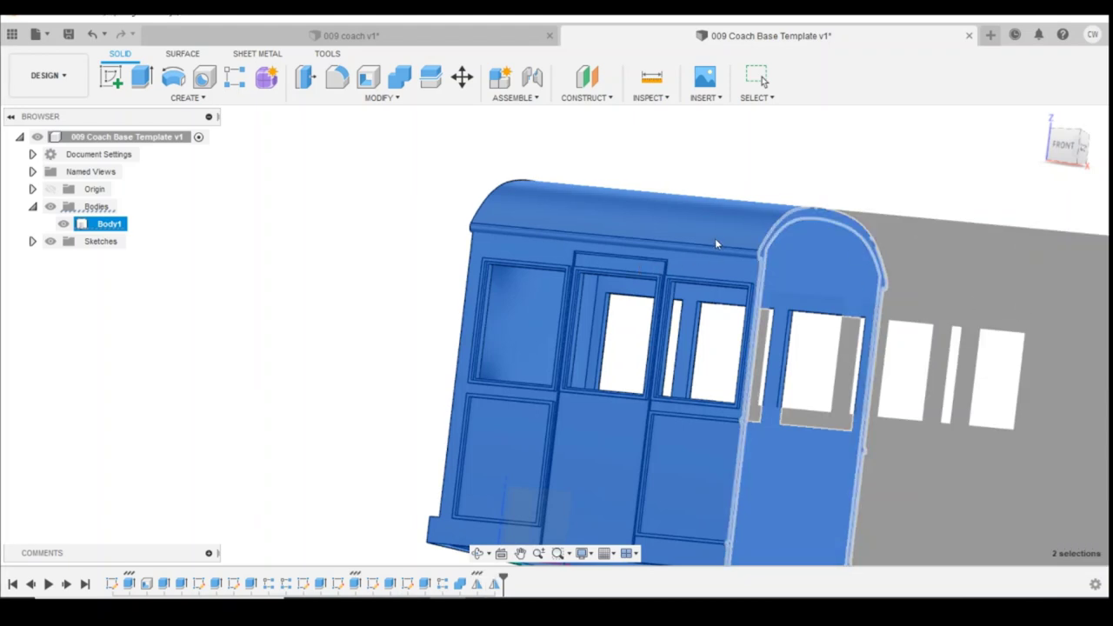
pyautogui.scroll(-5, 728, 231)
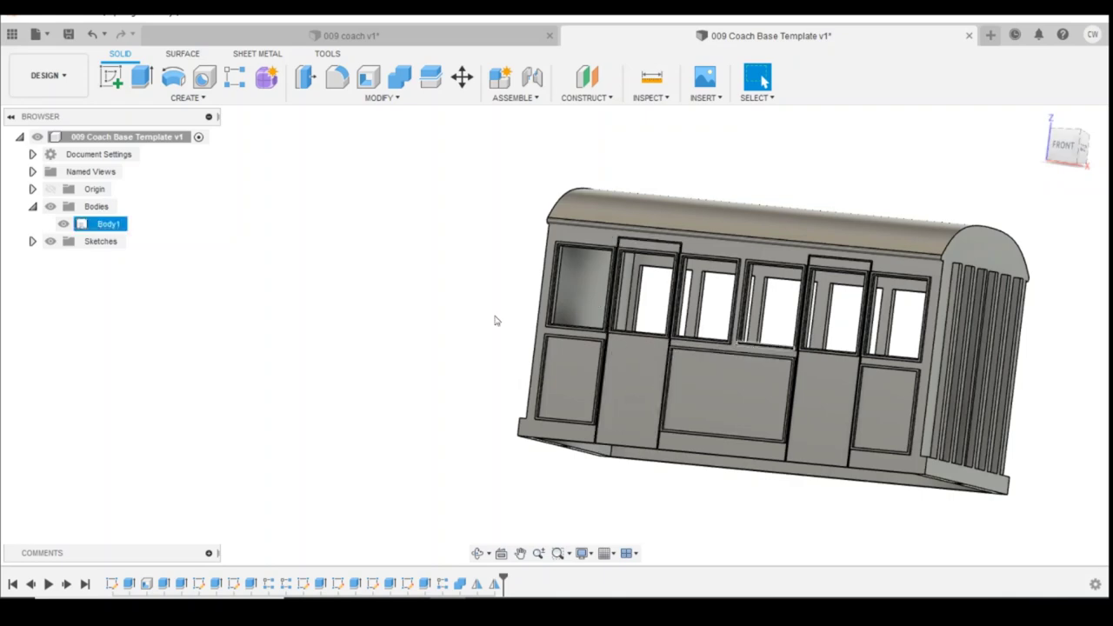
pyautogui.click(111, 78)
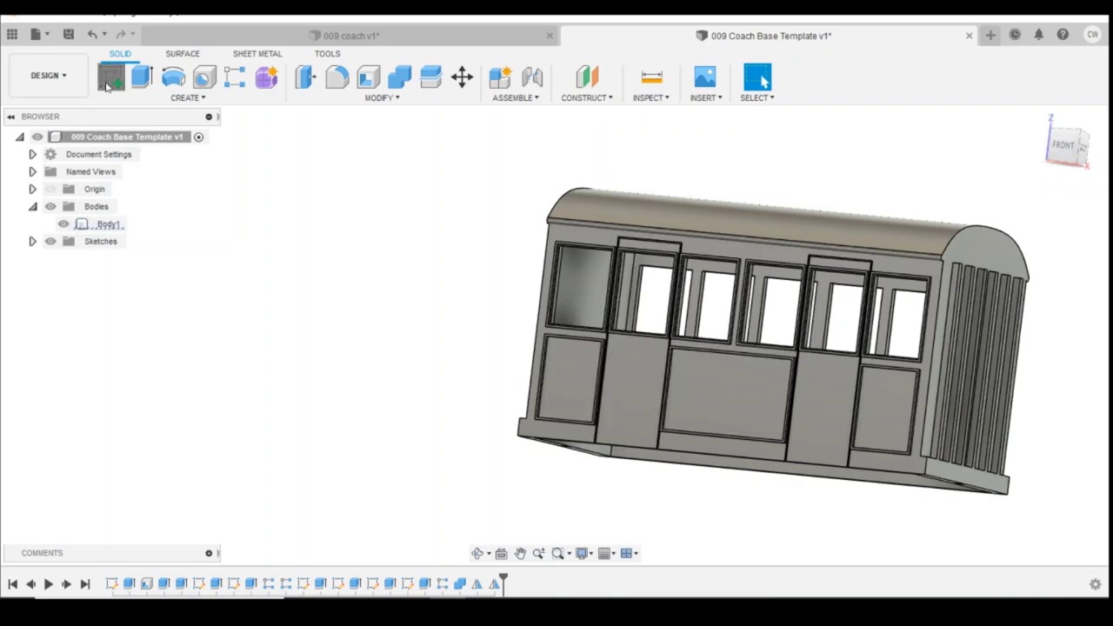
# - Sketch a 0.8 mm diameter handle circle on the door face
pyautogui.click(638, 363)
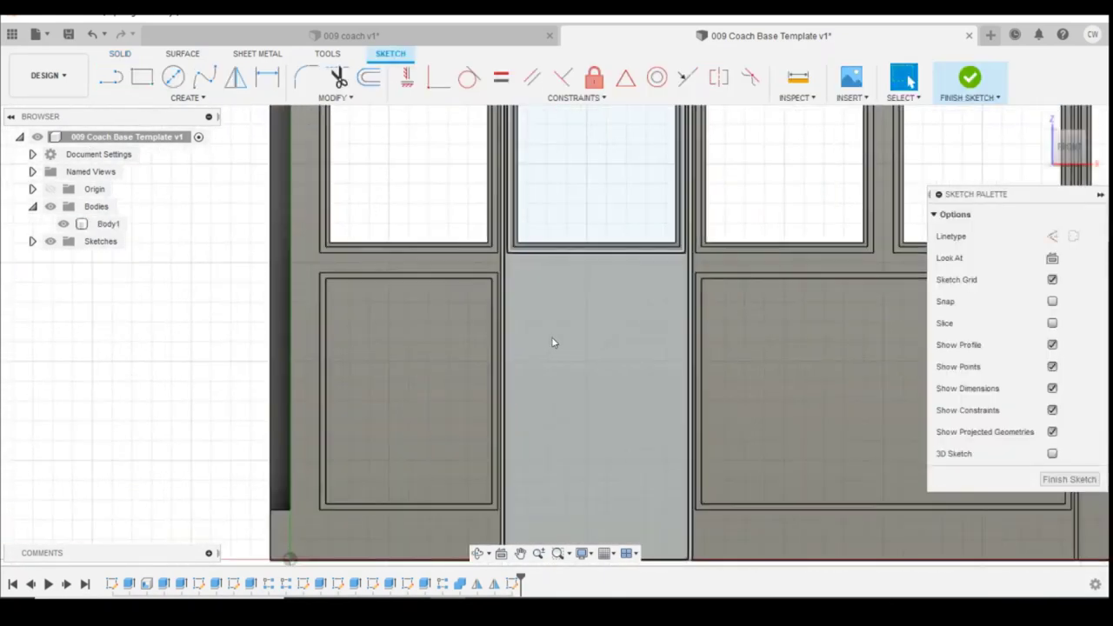
pyautogui.click(173, 77)
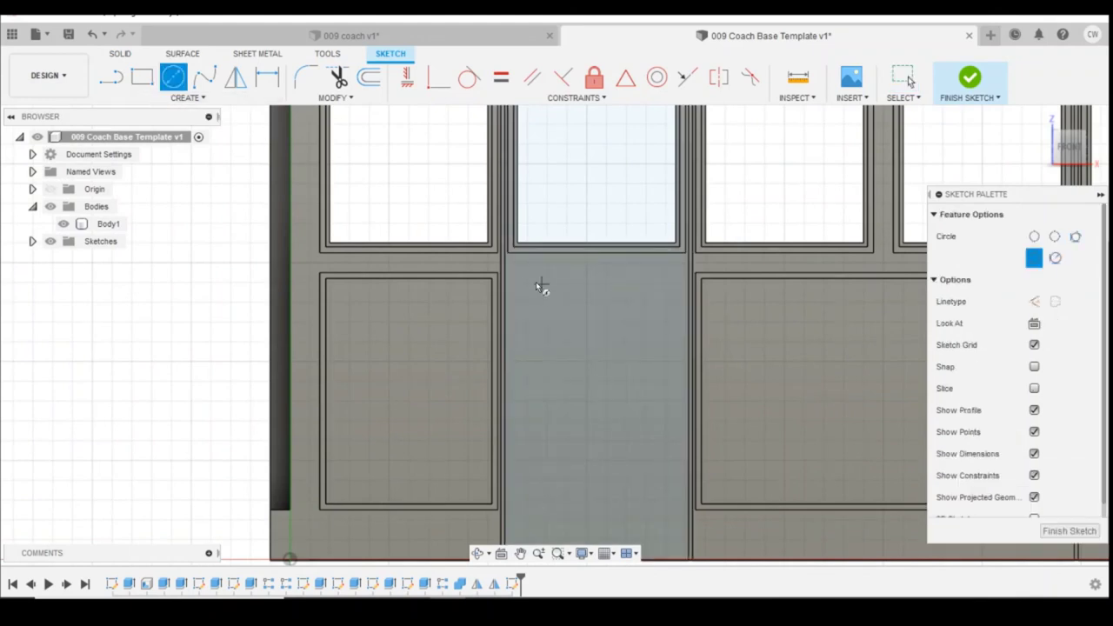
pyautogui.scroll(3, 539, 286)
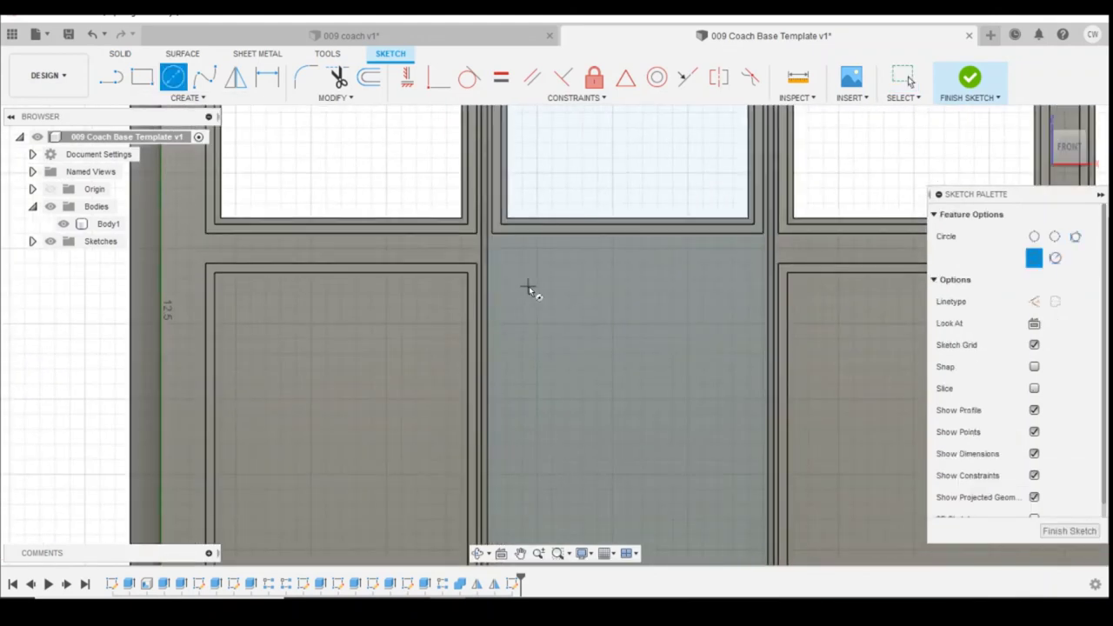
pyautogui.click(529, 287)
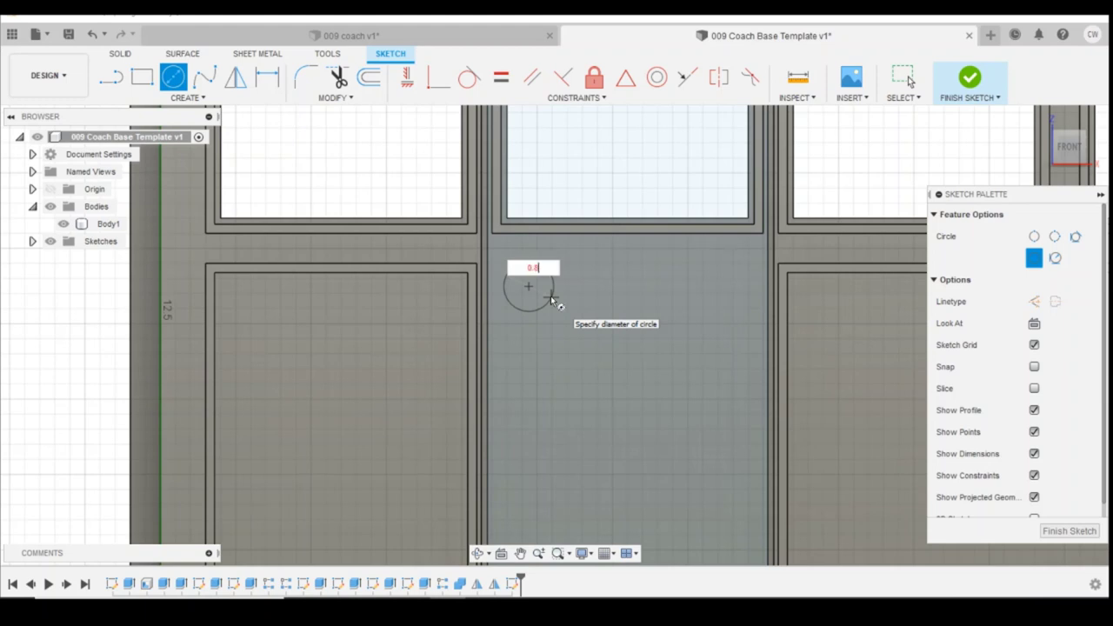
pyautogui.write('0.8')
pyautogui.press('Return')
pyautogui.press('Escape')
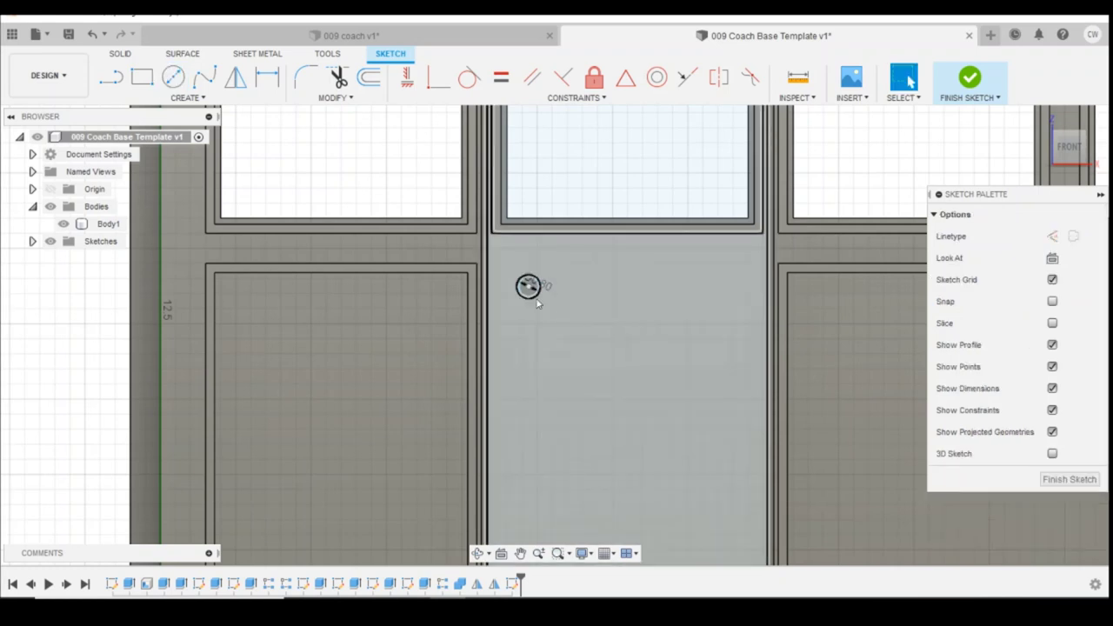
# - Dimension the circle 1.8 mm below the frame and 1.4 mm from the door's left edge
pyautogui.press('d')
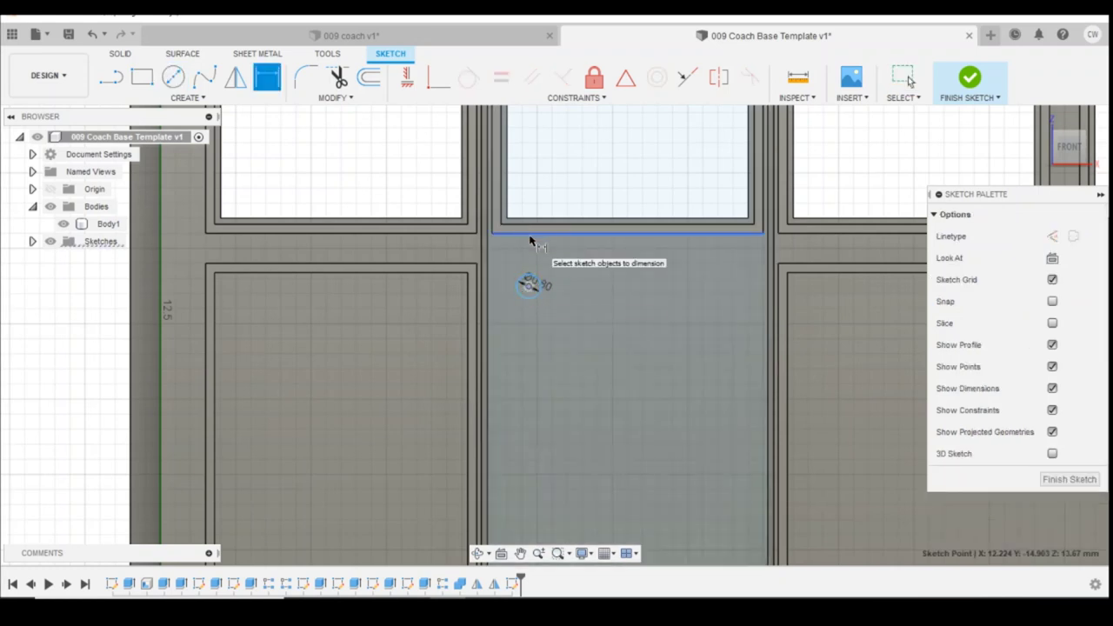
pyautogui.click(530, 233)
pyautogui.click(571, 246)
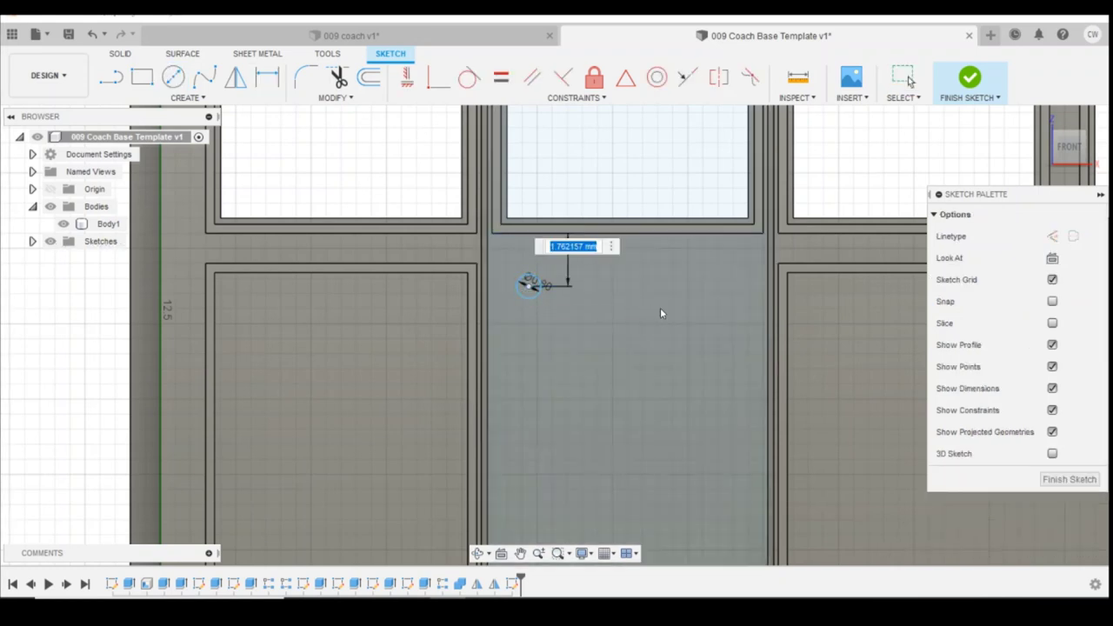
pyautogui.write('1.8')
pyautogui.press('Return')
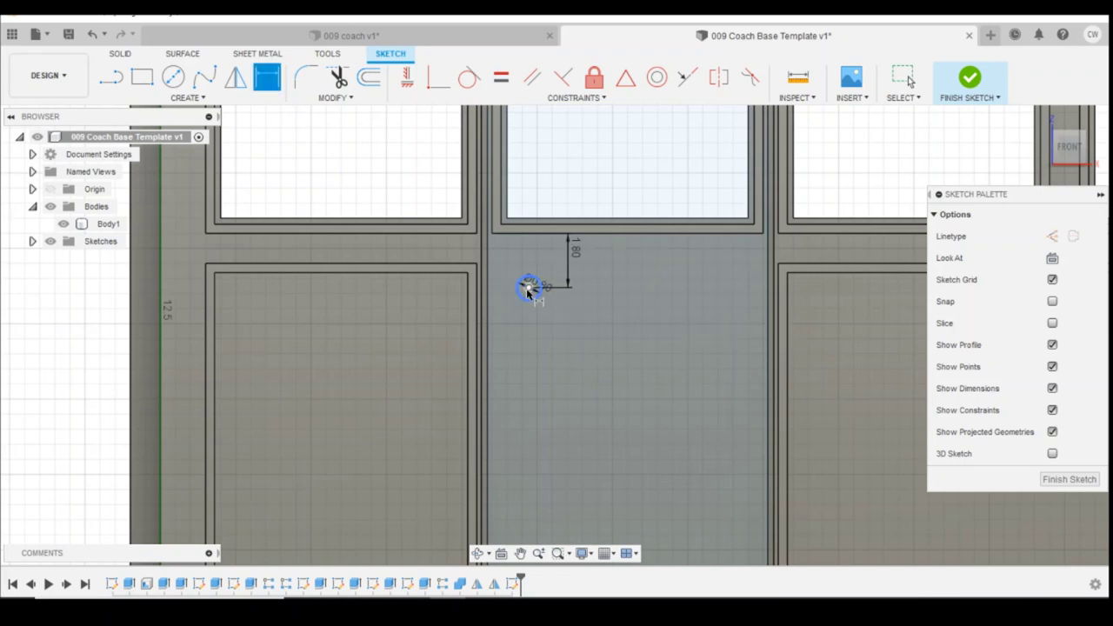
pyautogui.click(527, 289)
pyautogui.click(486, 293)
pyautogui.click(514, 309)
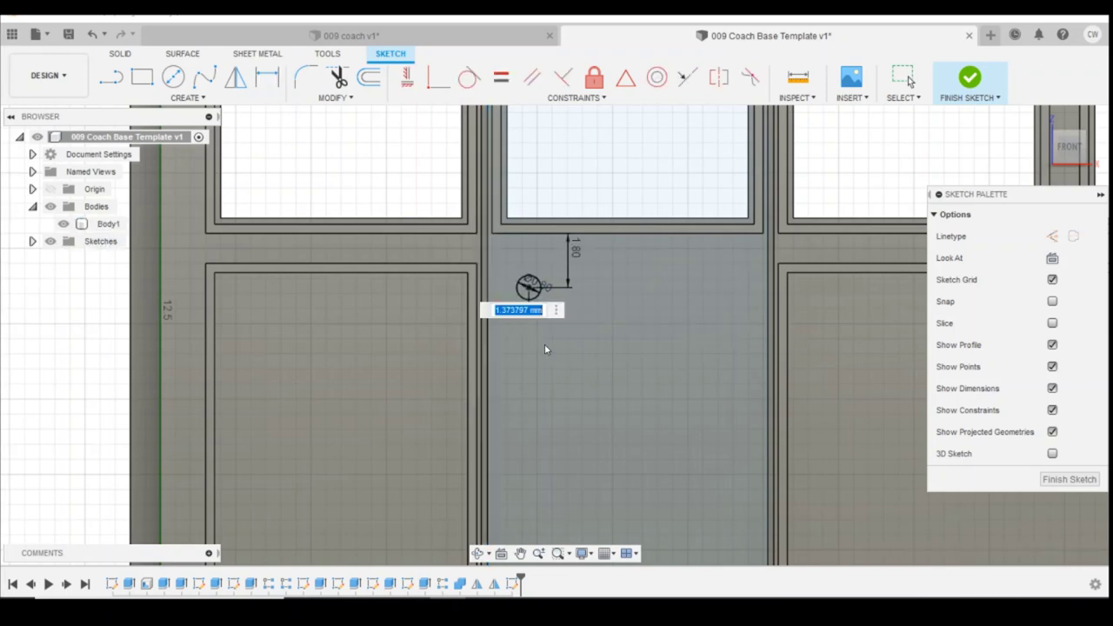
pyautogui.write('1.4')
pyautogui.press('Return')
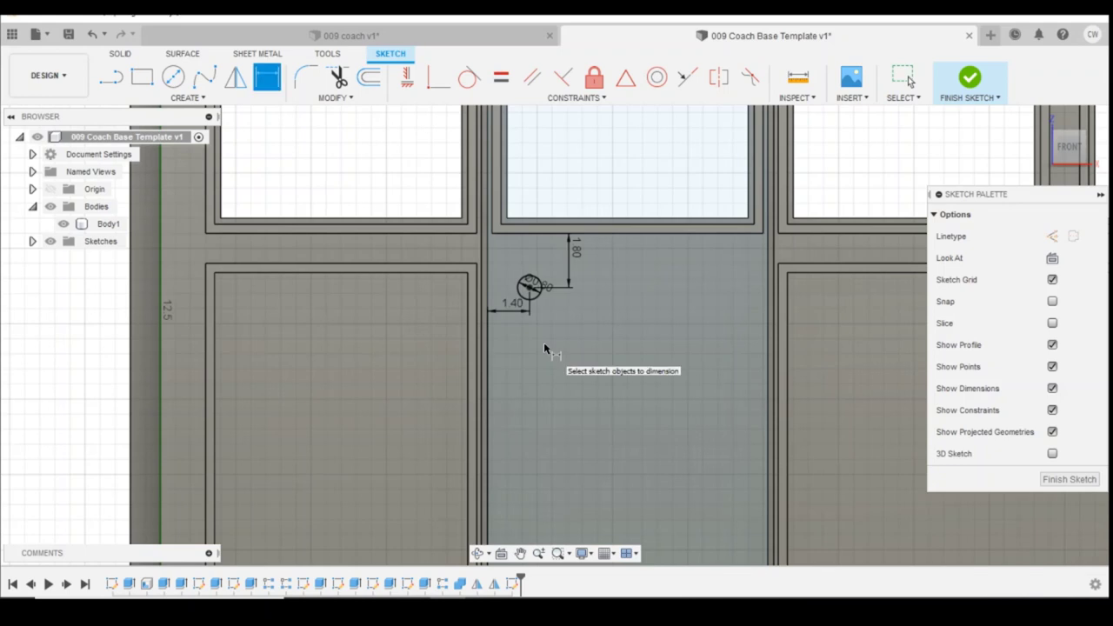
pyautogui.scroll(2, 539, 318)
pyautogui.press('Escape')
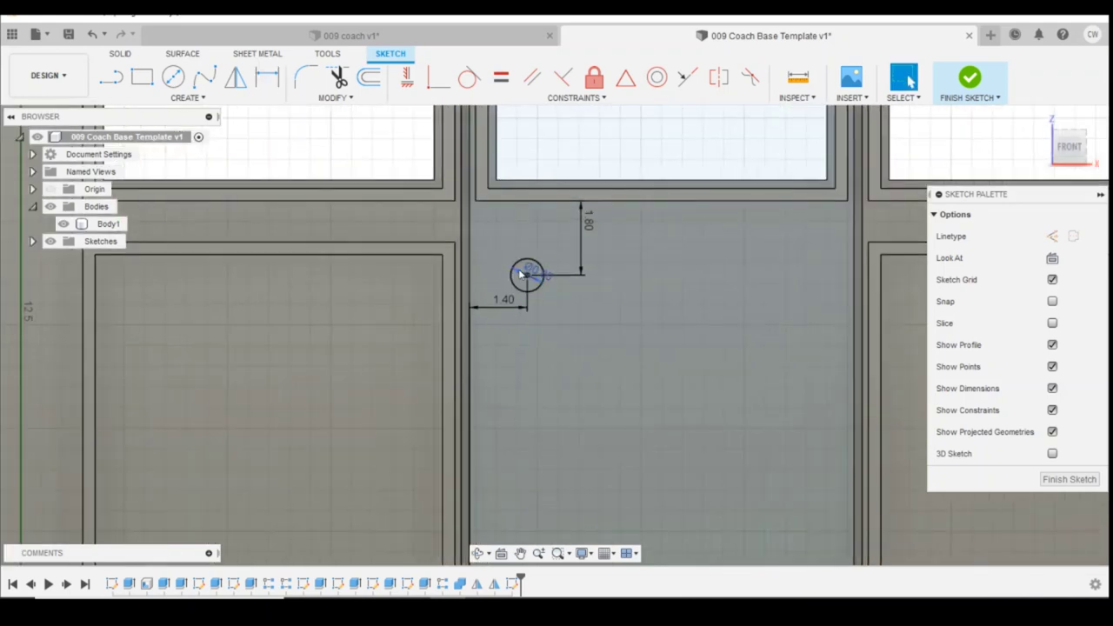
# - Extrude the 0.8 mm handle circle 1.00 mm outward, joined to the coach body
pyautogui.click(526, 275)
pyautogui.rightClick(527, 275)
pyautogui.click(536, 349)
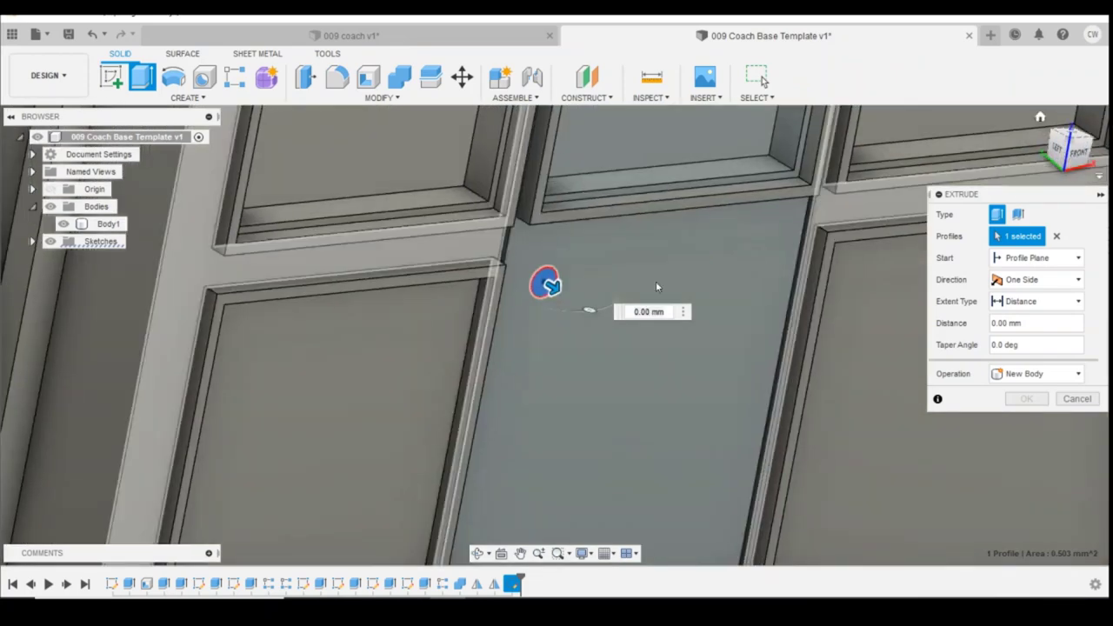
pyautogui.moveTo(549, 284); pyautogui.dragTo(589, 313)
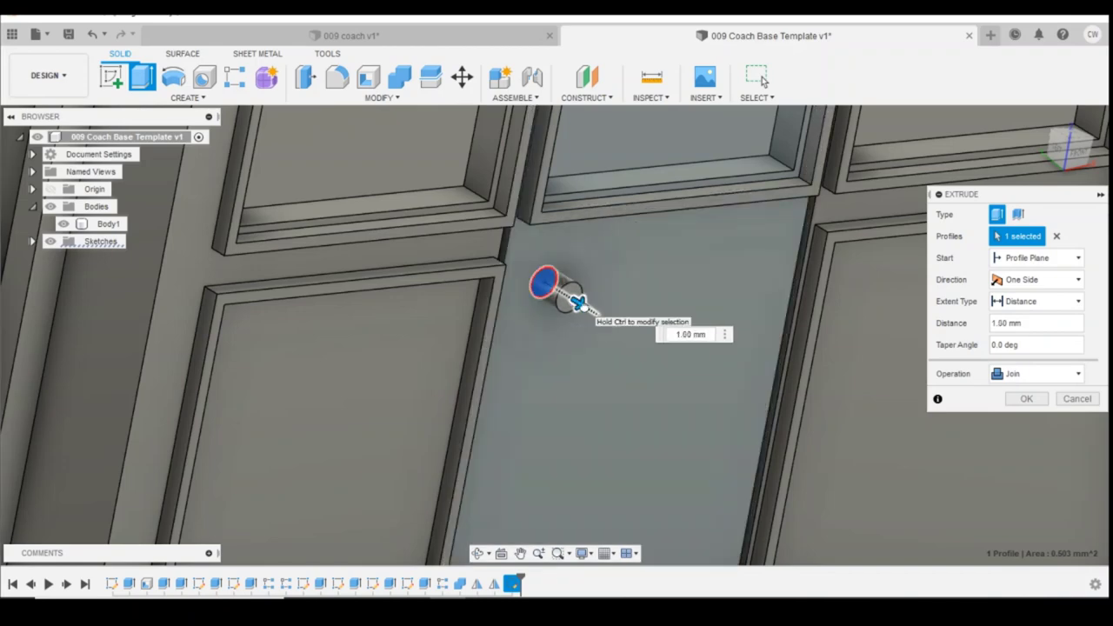
pyautogui.press('Return')
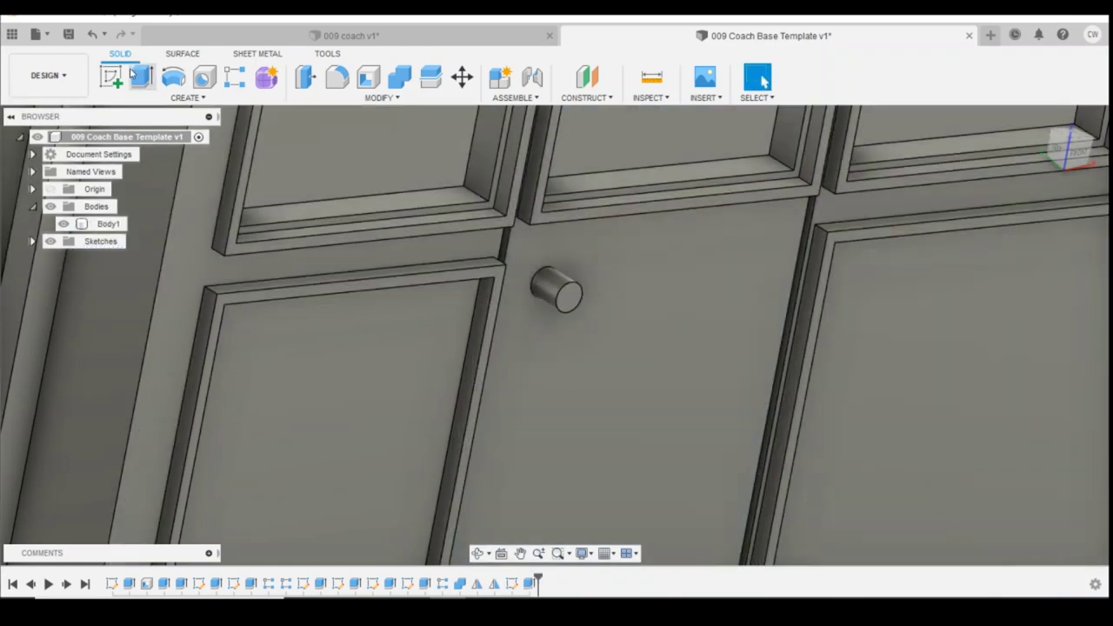
pyautogui.click(111, 77)
# - Draw a 2 by 0.8 center rectangle on the knob's end face at the circle centre
pyautogui.click(573, 300)
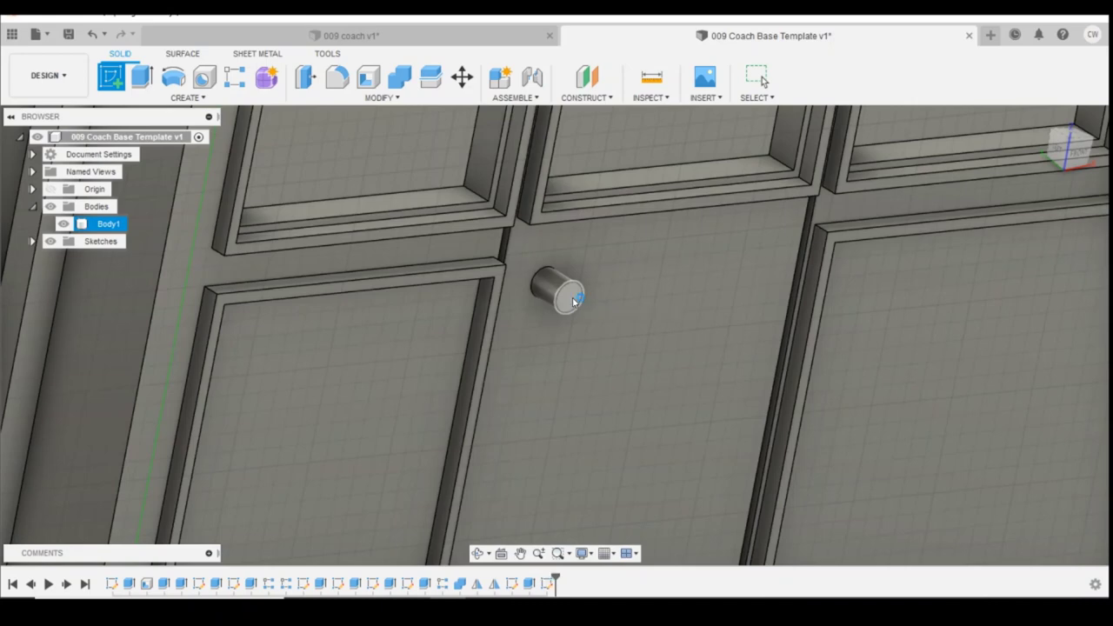
pyautogui.click(142, 97)
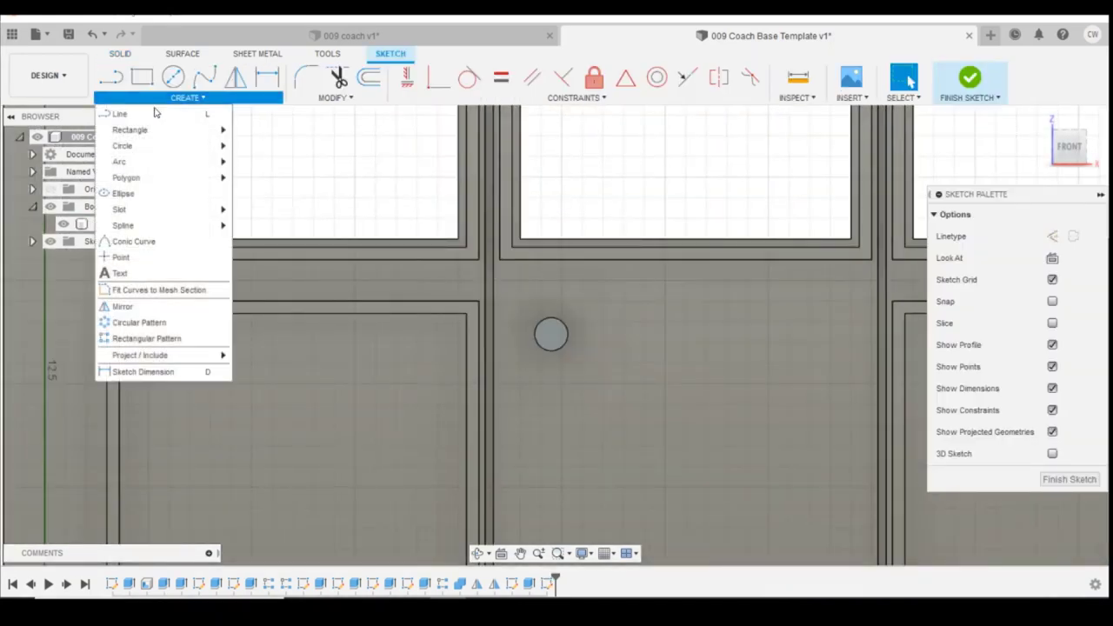
pyautogui.moveTo(217, 130)
pyautogui.click(259, 152)
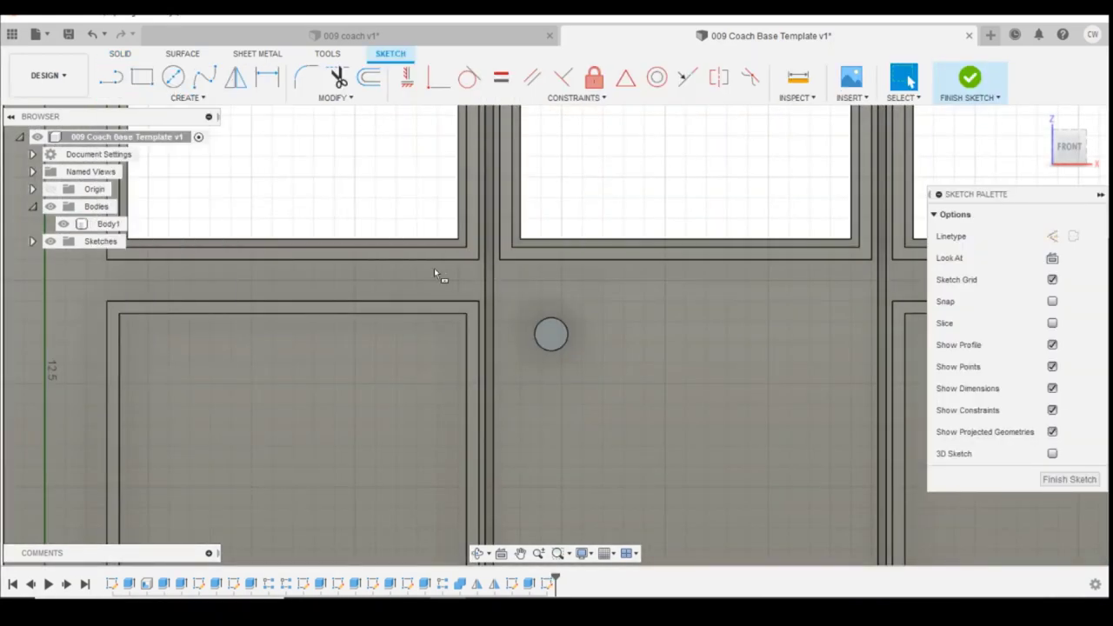
pyautogui.click(552, 335)
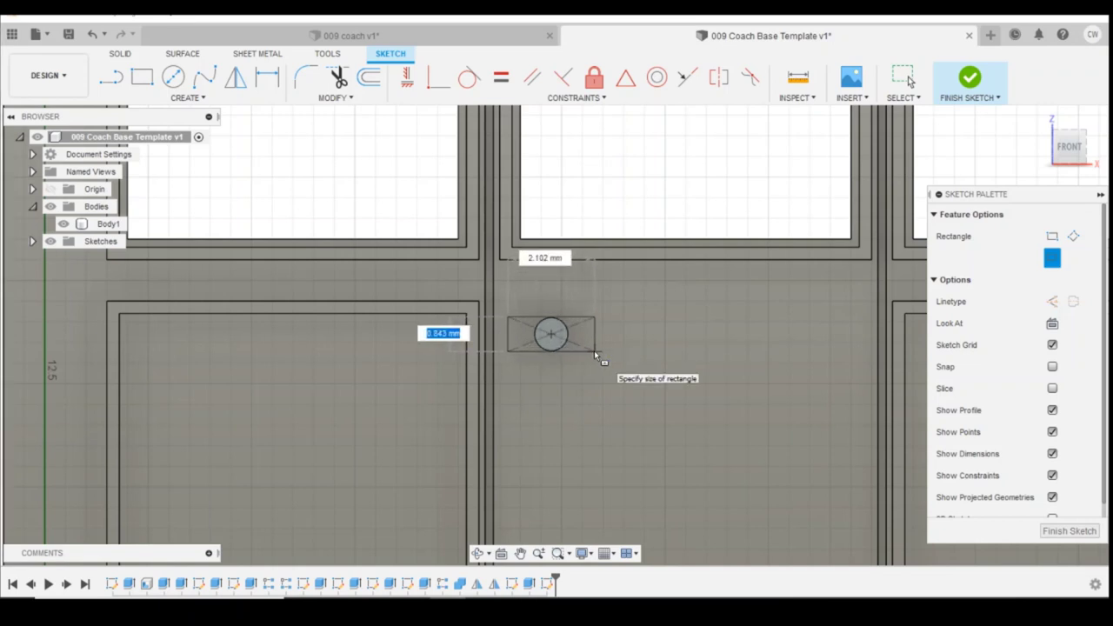
pyautogui.write('0.8')
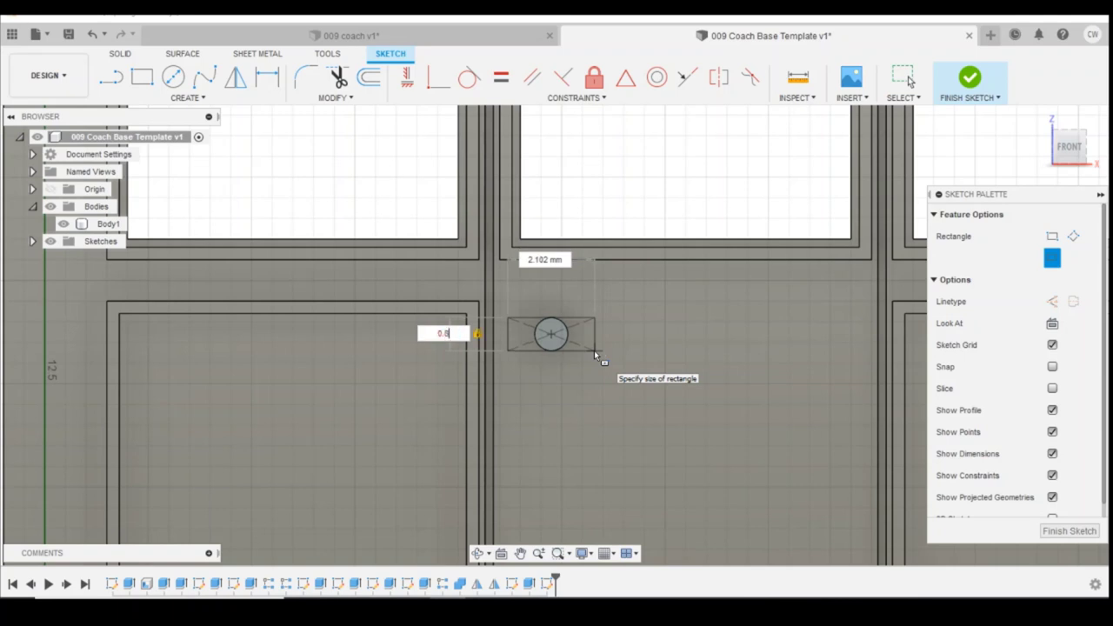
pyautogui.press('Tab')
pyautogui.write('2')
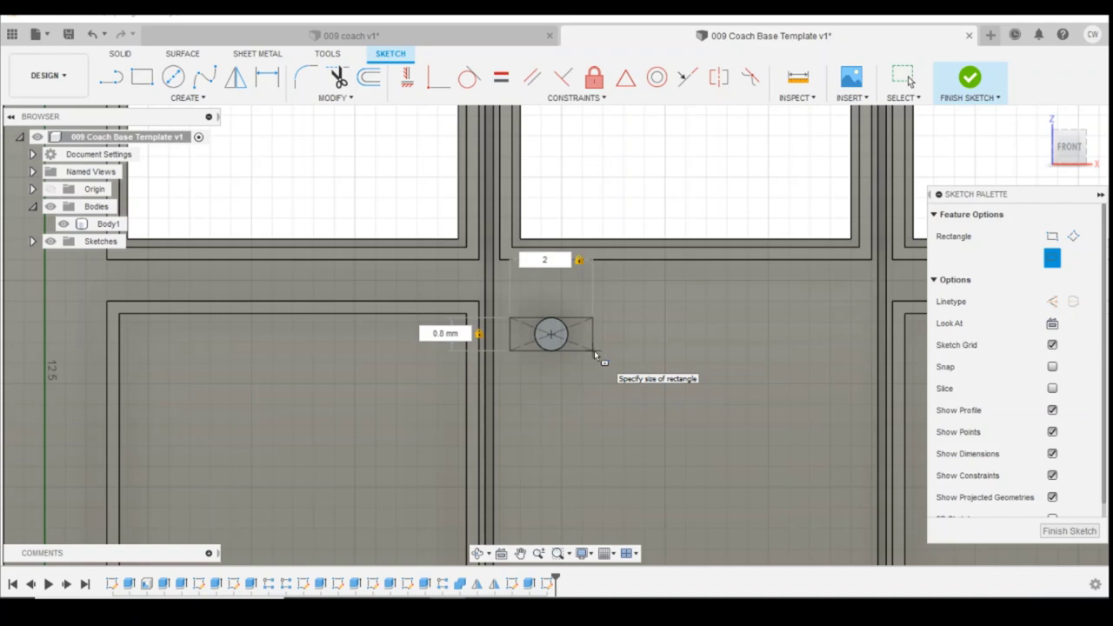
pyautogui.press('Return')
pyautogui.press('Escape')
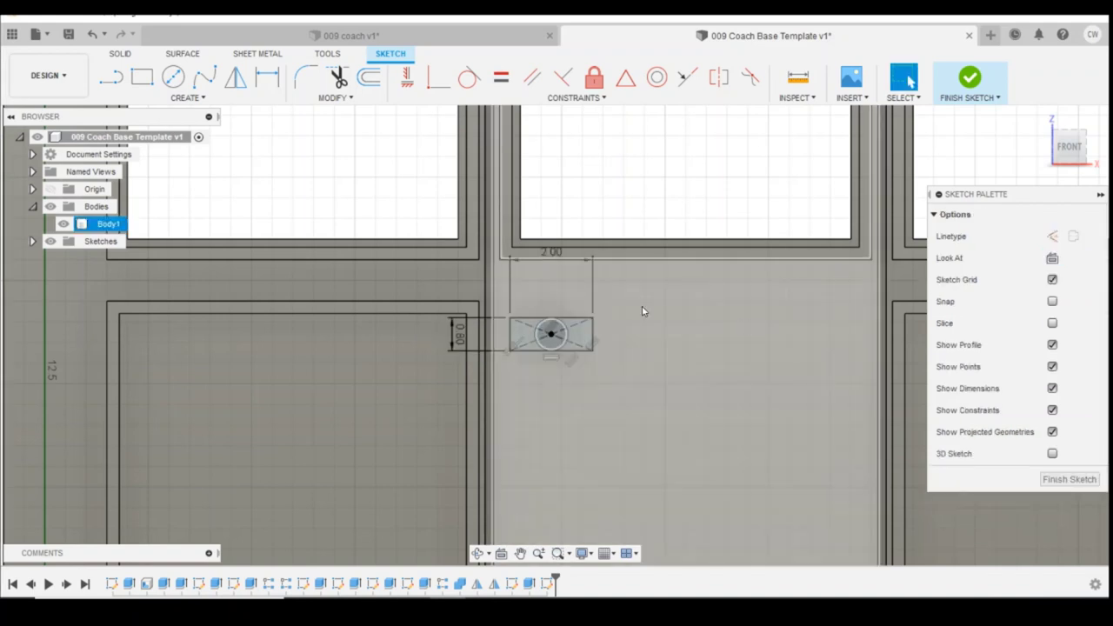
# - Select the rectangle and circle profiles for extrusion
pyautogui.click(585, 333)
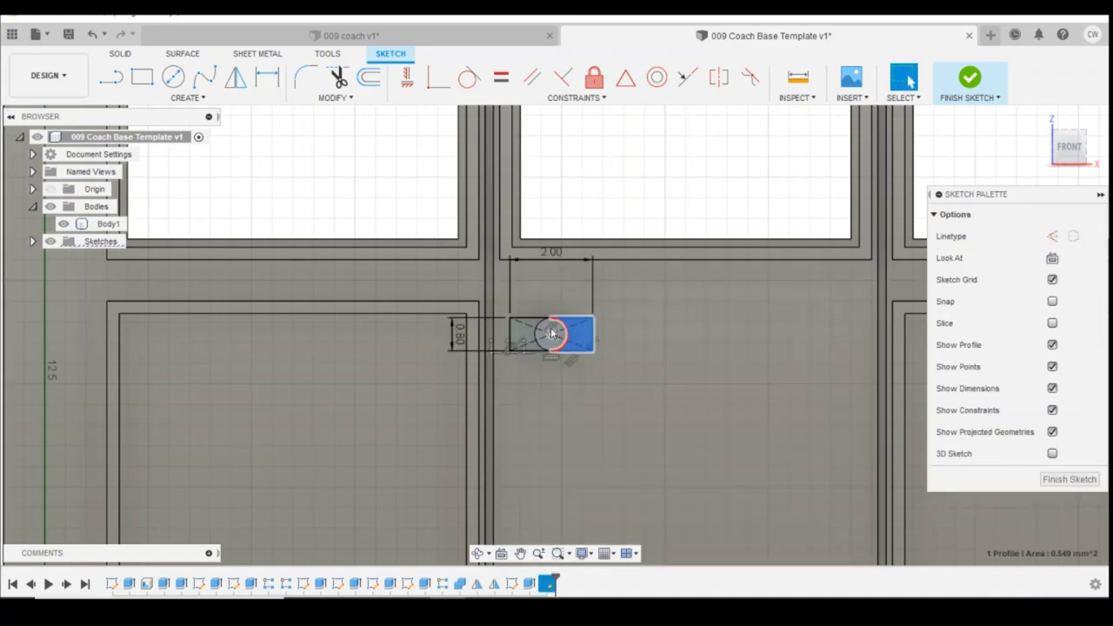
pyautogui.click(549, 333)
pyautogui.scroll(3, 548, 335)
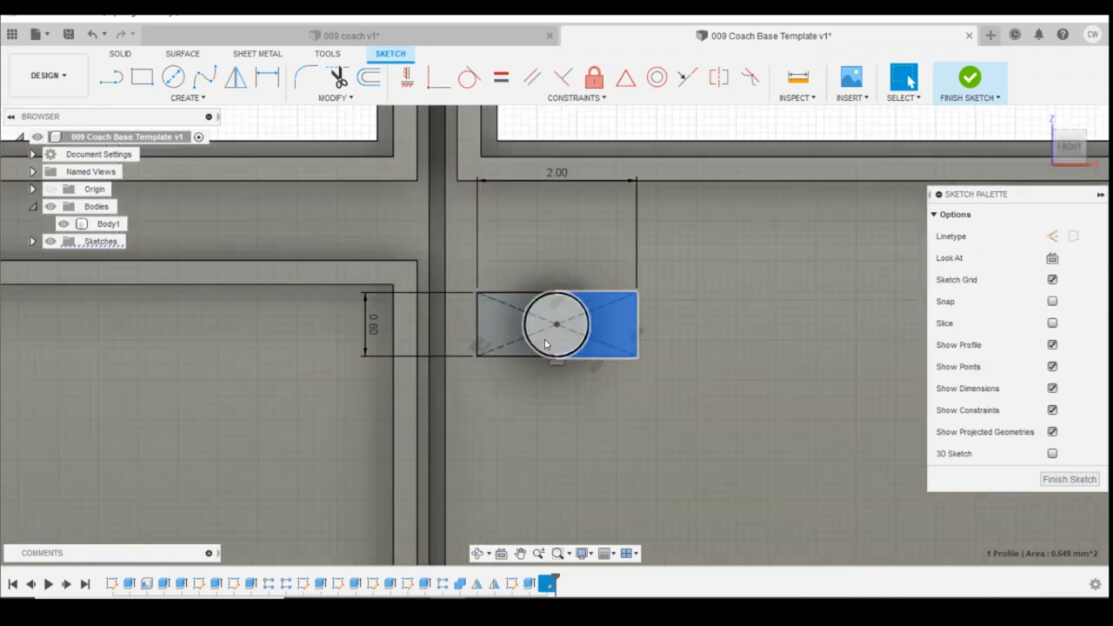
# - Extrude the selected rectangle and circle profiles 0.50 mm into a bar joined to the knob
pyautogui.rightClick(501, 328)
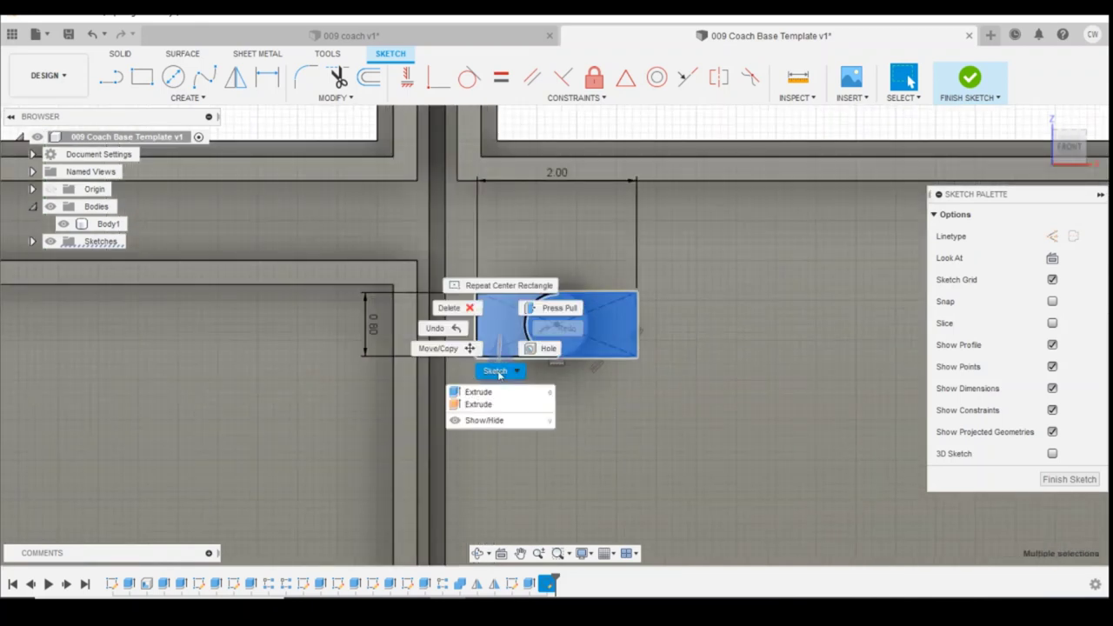
pyautogui.rightClick(496, 314)
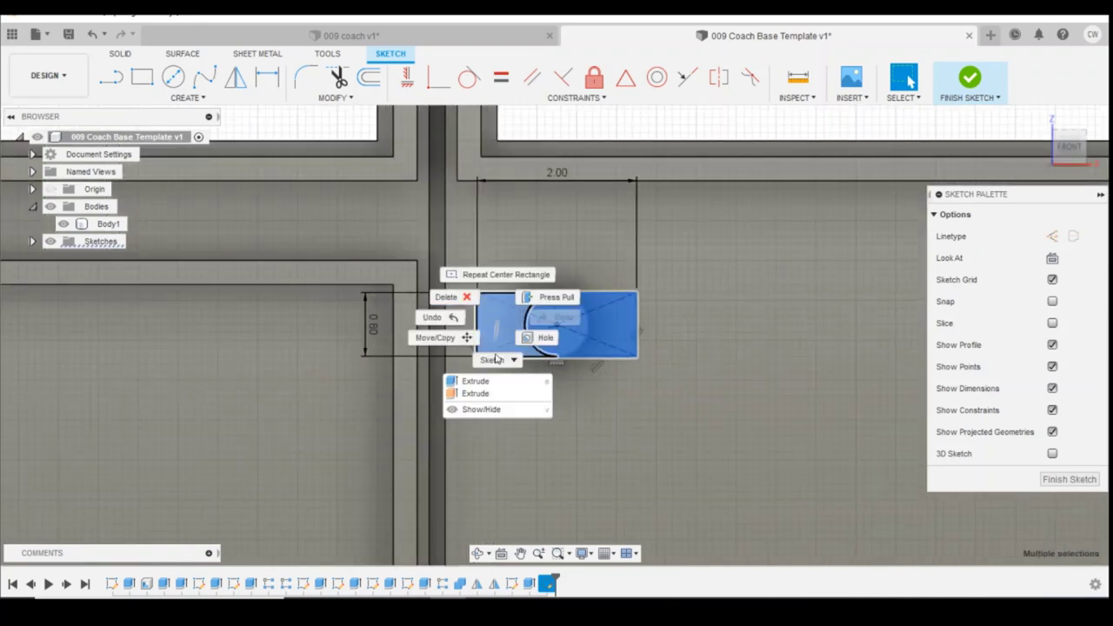
pyautogui.click(496, 382)
pyautogui.moveTo(521, 327)
pyautogui.keyDown('shift'); pyautogui.mouseDown(button='middle')
pyautogui.moveTo(514, 322)
pyautogui.moveTo(526, 340)
pyautogui.mouseUp(button='middle'); pyautogui.keyUp('shift')
pyautogui.moveTo(525, 338); pyautogui.dragTo(536, 358)
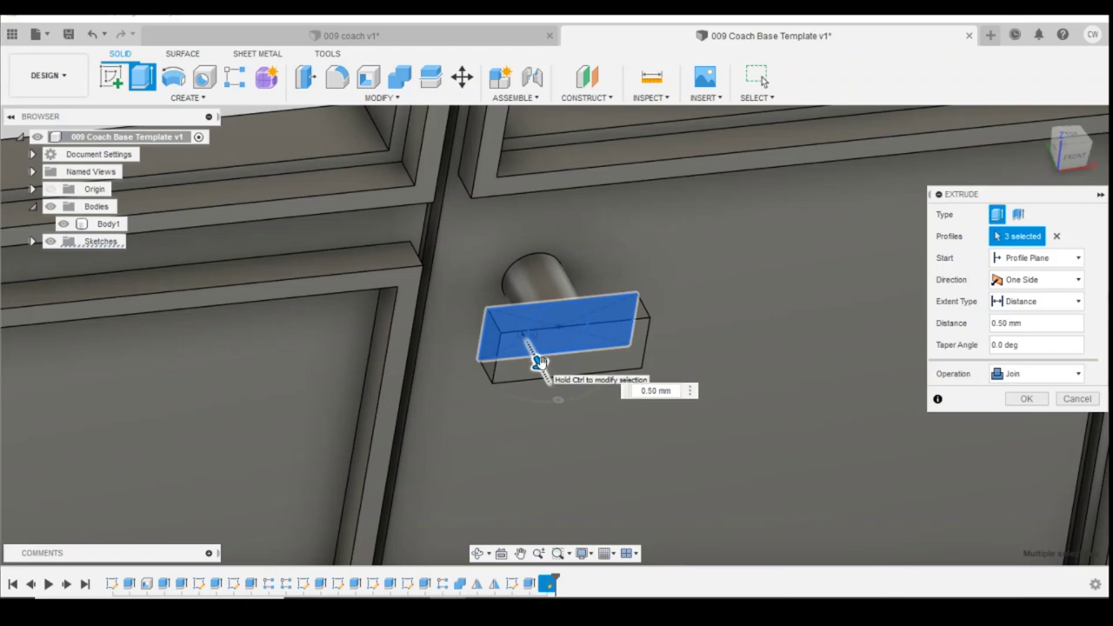
pyautogui.press('Return')
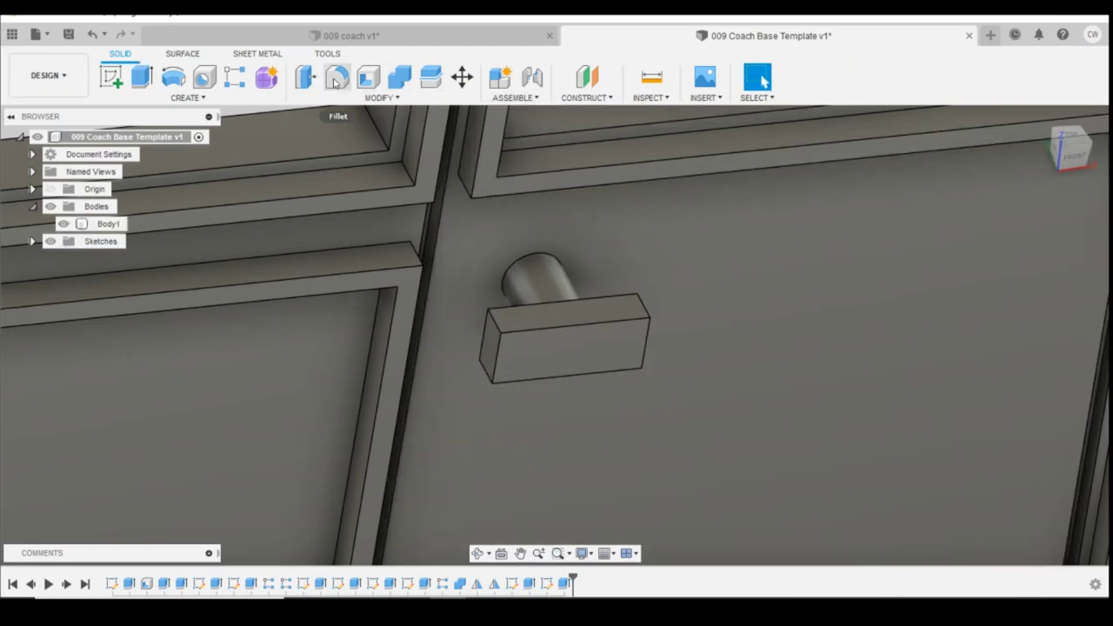
# - Fillet the handle bar's four short edges with a 0.40 mm radius
pyautogui.press('f')
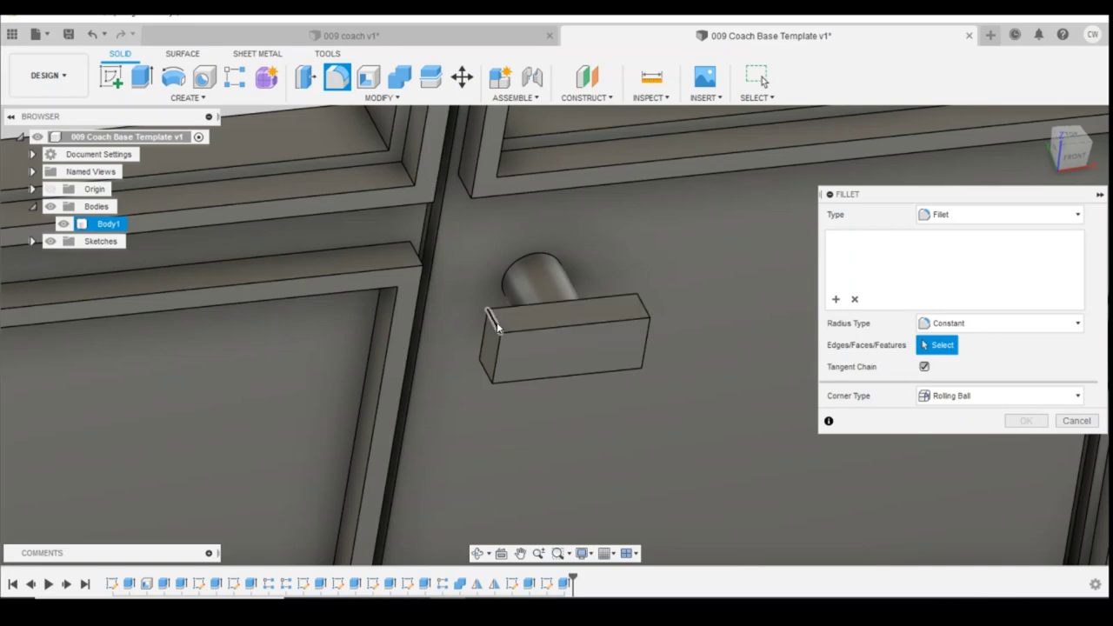
pyautogui.click(487, 379)
pyautogui.click(485, 375)
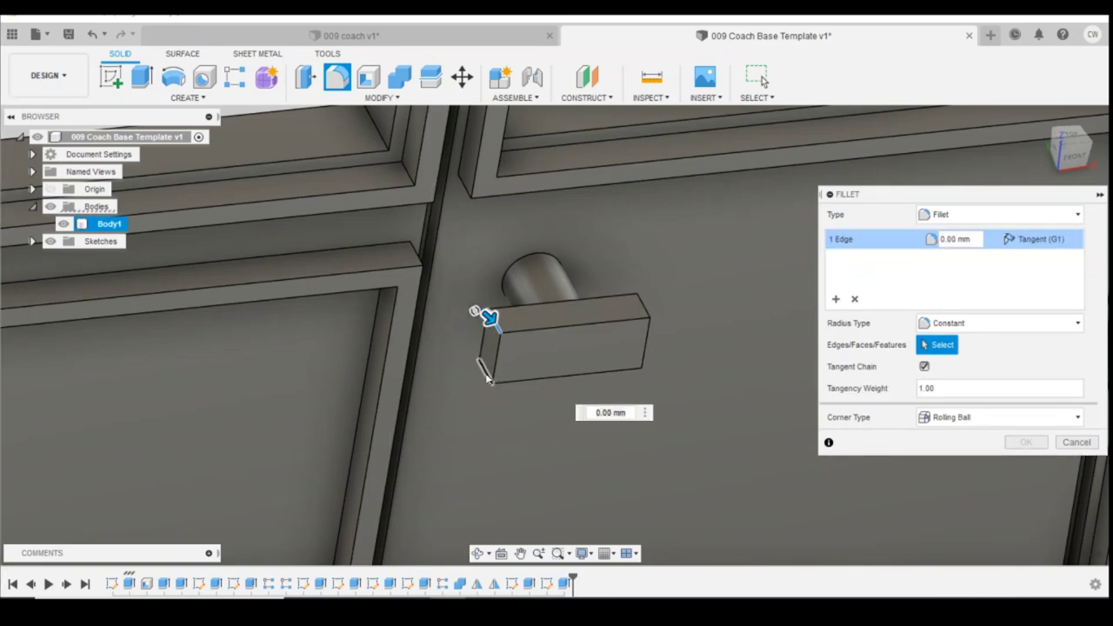
pyautogui.click(641, 306)
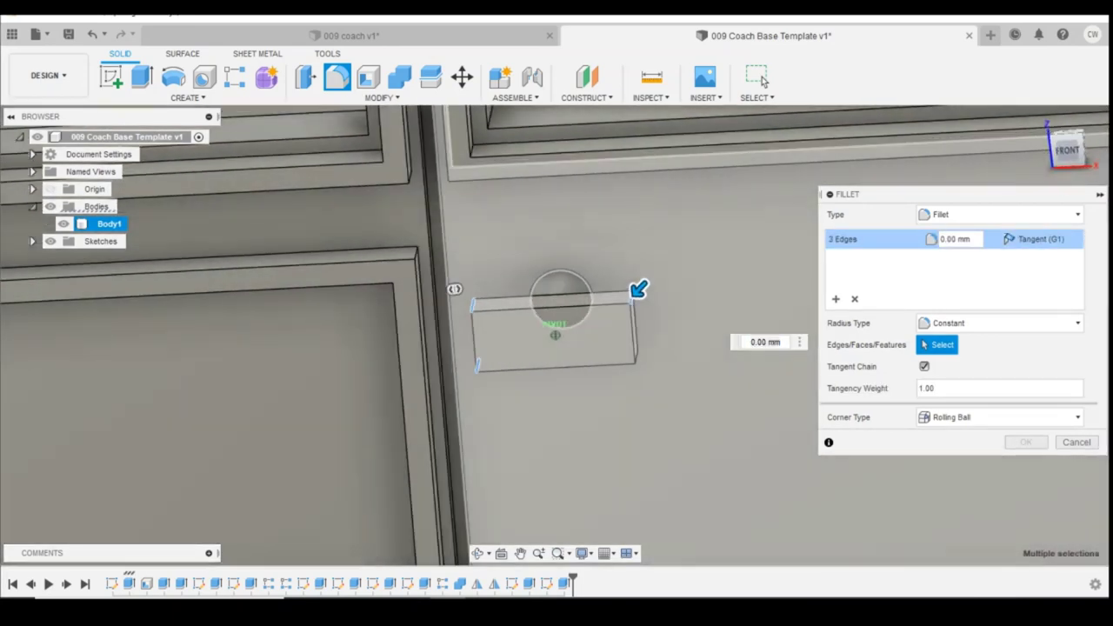
pyautogui.keyDown('shift'); pyautogui.moveTo(561, 300); pyautogui.dragTo(623, 349, button='middle'); pyautogui.keyUp('shift')
pyautogui.click(623, 335)
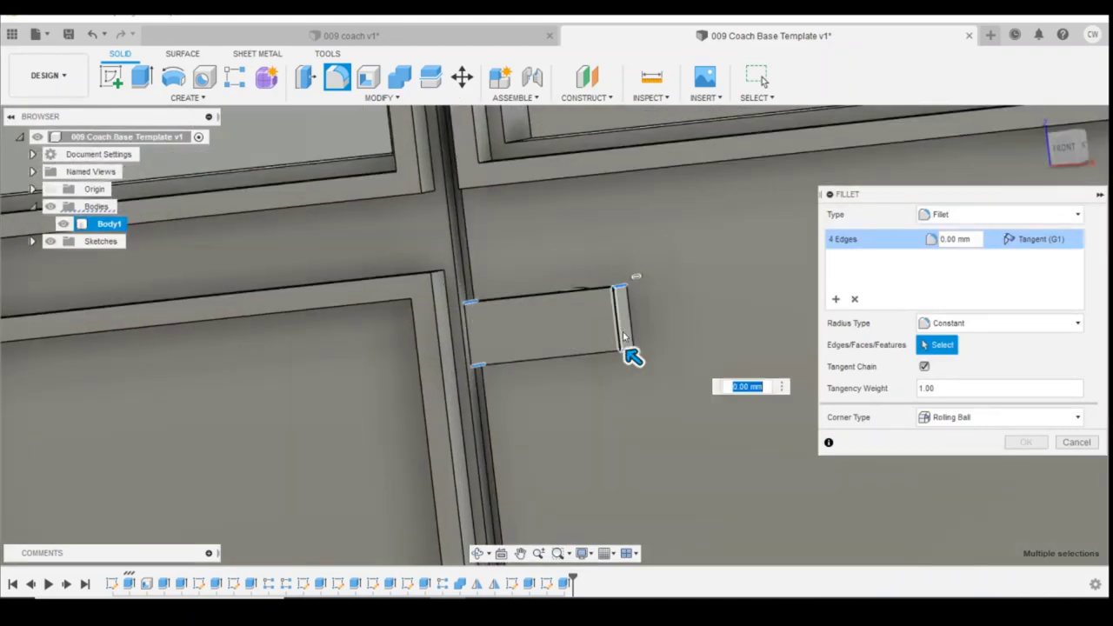
pyautogui.moveTo(636, 366)
pyautogui.mouseDown()
pyautogui.moveTo(613, 345)
pyautogui.moveTo(626, 356)
pyautogui.moveTo(622, 347)
pyautogui.mouseUp()
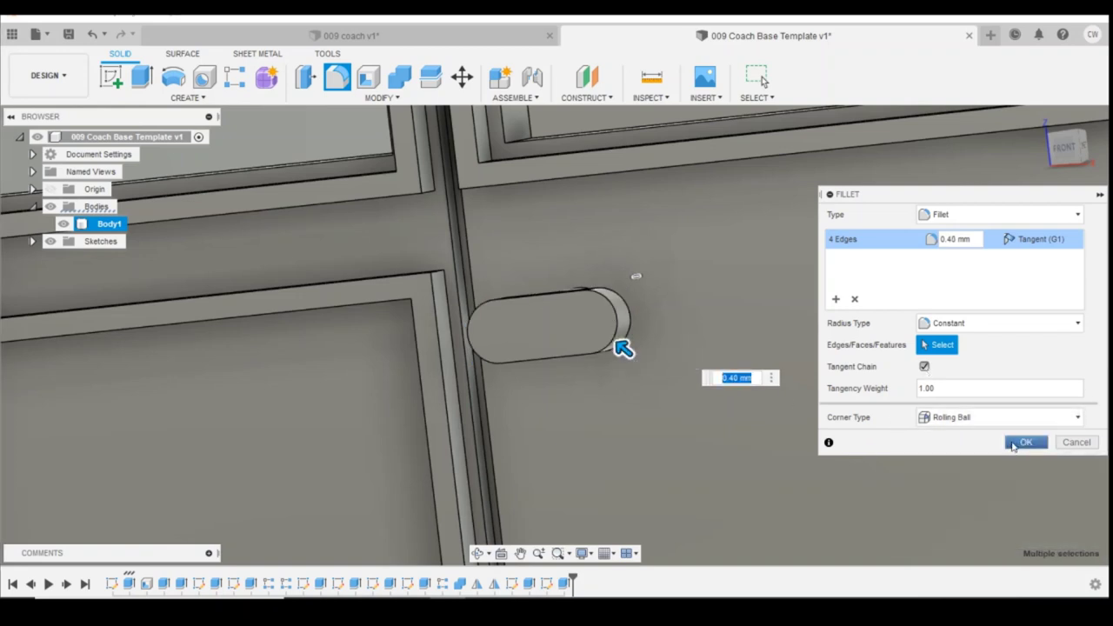
pyautogui.click(1024, 443)
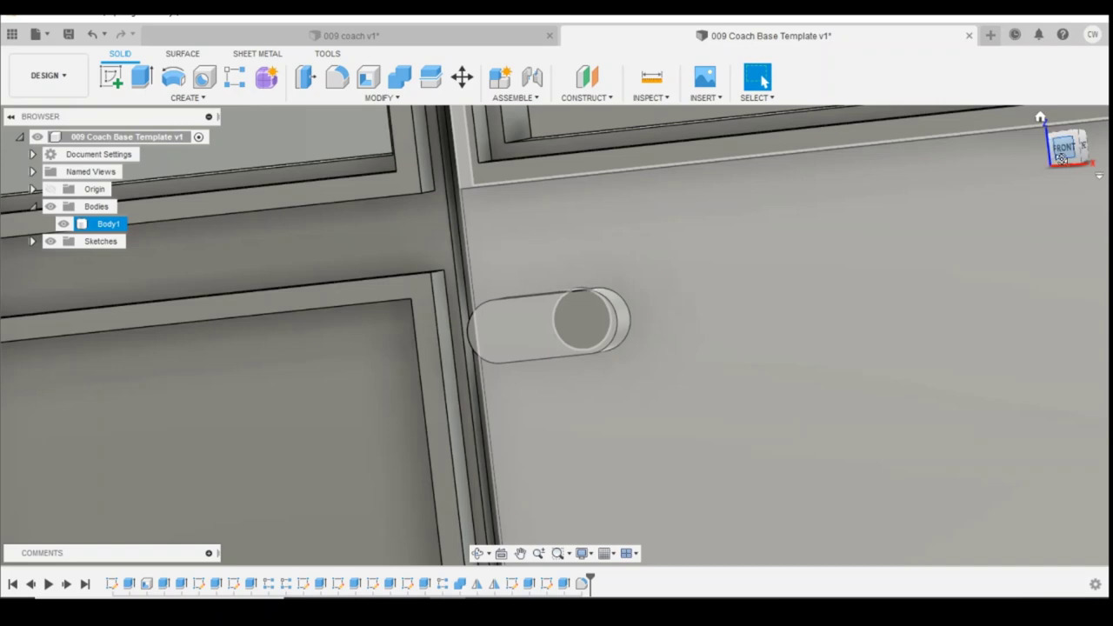
pyautogui.scroll(-10, 976, 211)
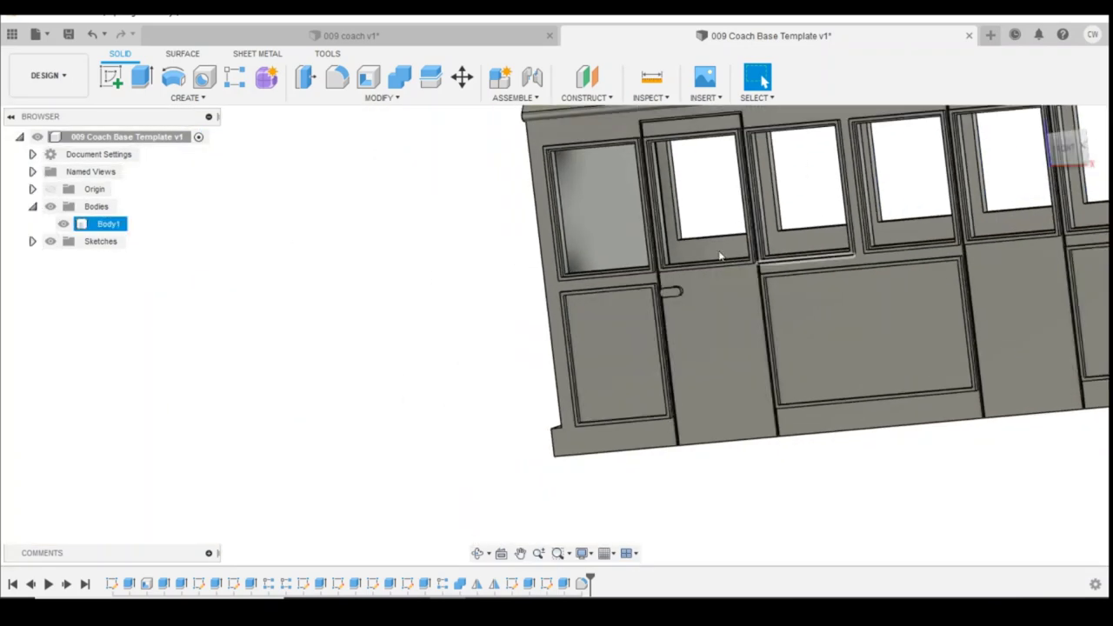
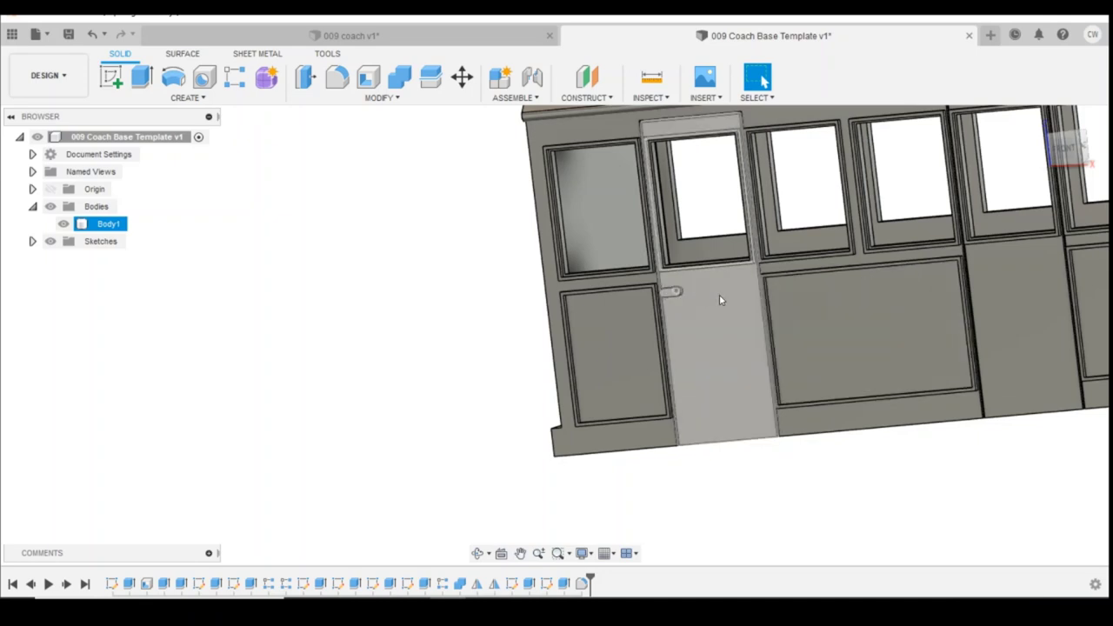
# - Start a rectangular pattern of the handle's extrusion, extra features and rounding
pyautogui.click(235, 79)
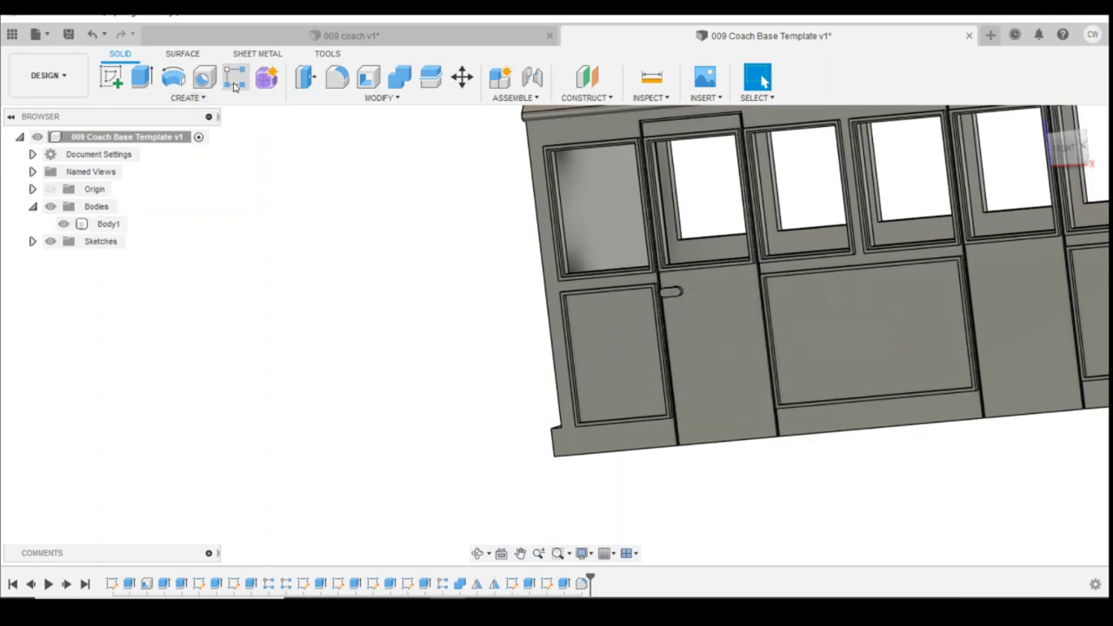
pyautogui.click(530, 585)
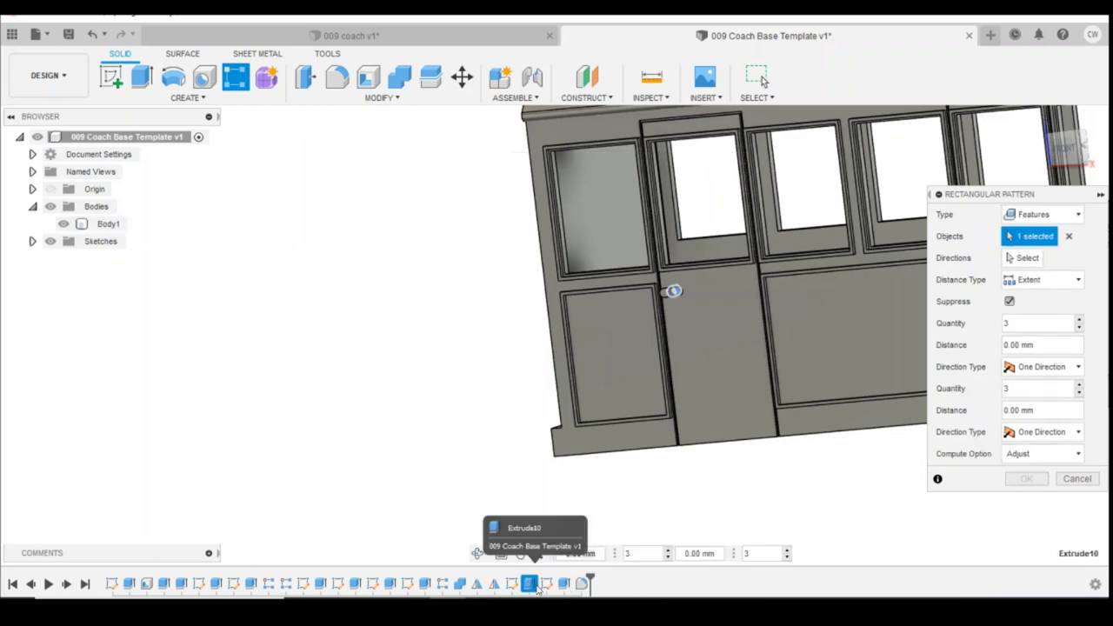
pyautogui.keyDown('ctrl'); pyautogui.click(565, 584); pyautogui.keyUp('ctrl')
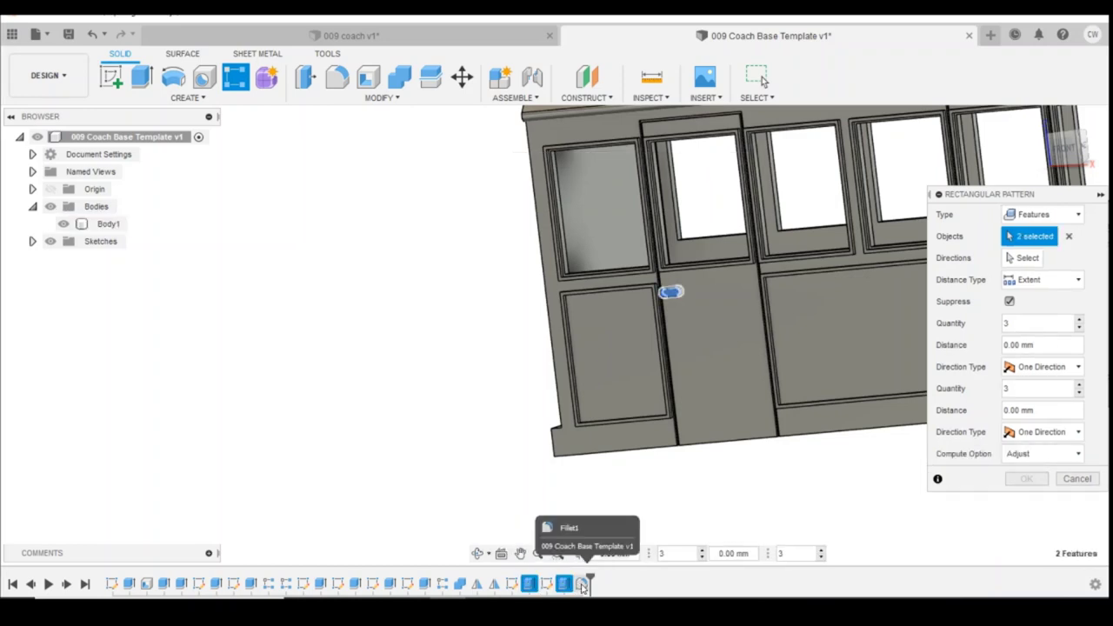
pyautogui.keyDown('ctrl'); pyautogui.click(580, 584); pyautogui.keyUp('ctrl')
pyautogui.scroll(-3, 513, 509)
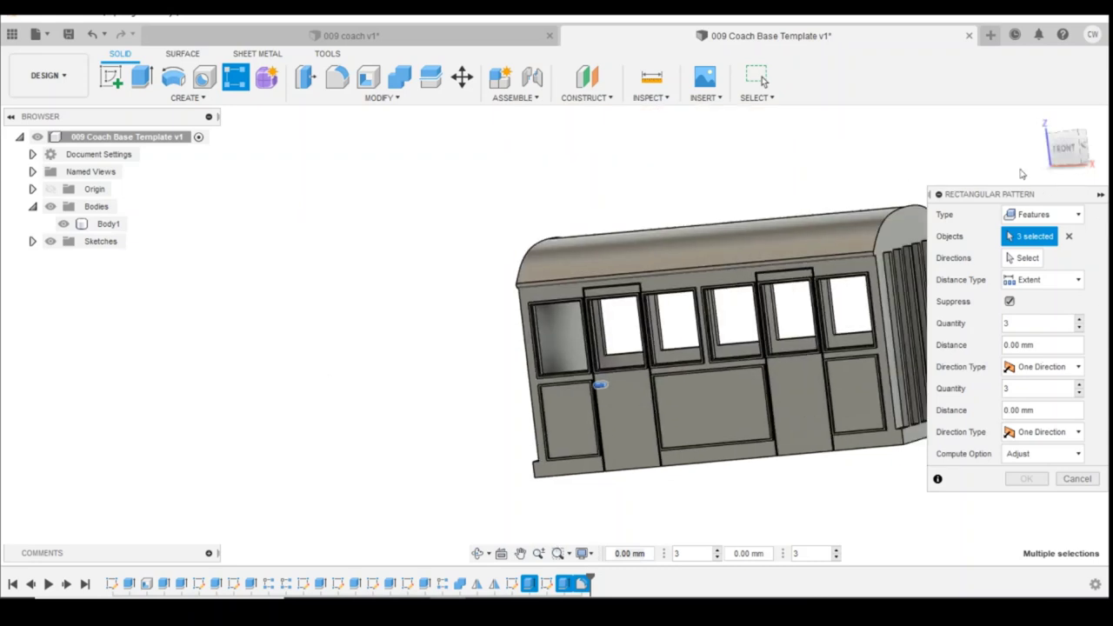
pyautogui.click(1066, 148)
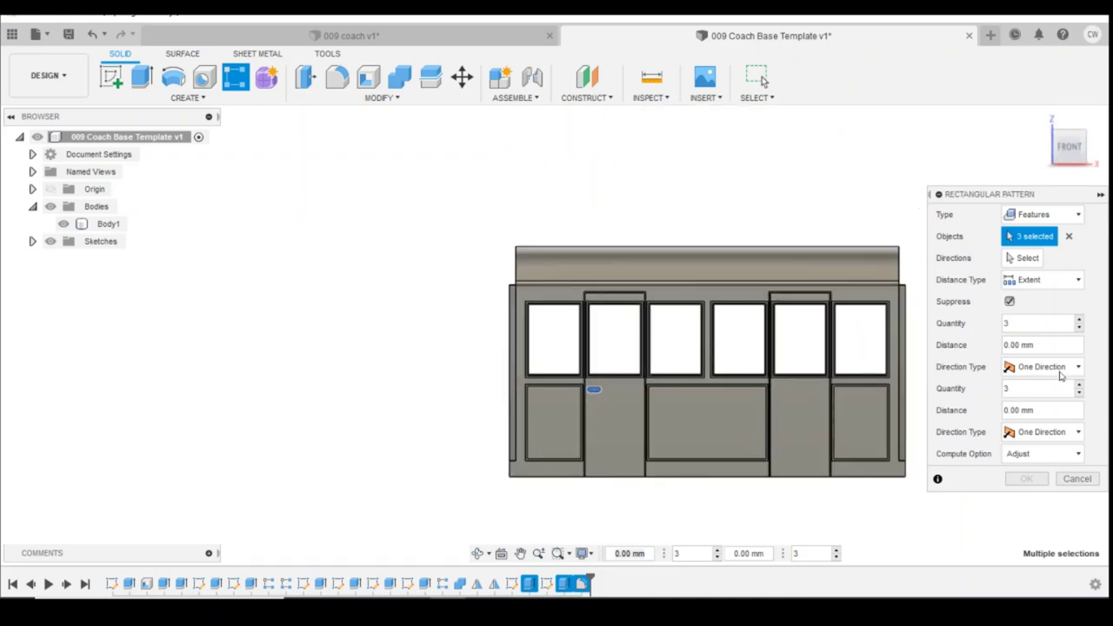
# - Pattern the handle along the coach's bottom edge: 2 copies, 29 mm apart
pyautogui.click(1025, 258)
pyautogui.click(740, 487)
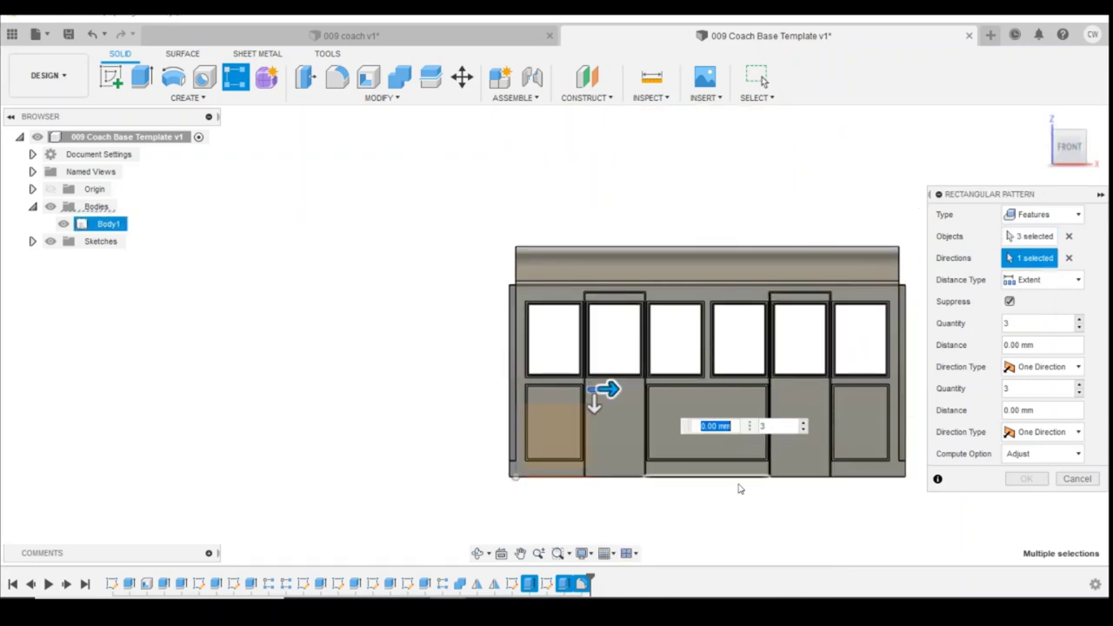
pyautogui.moveTo(607, 389); pyautogui.dragTo(805, 392)
pyautogui.click(947, 428)
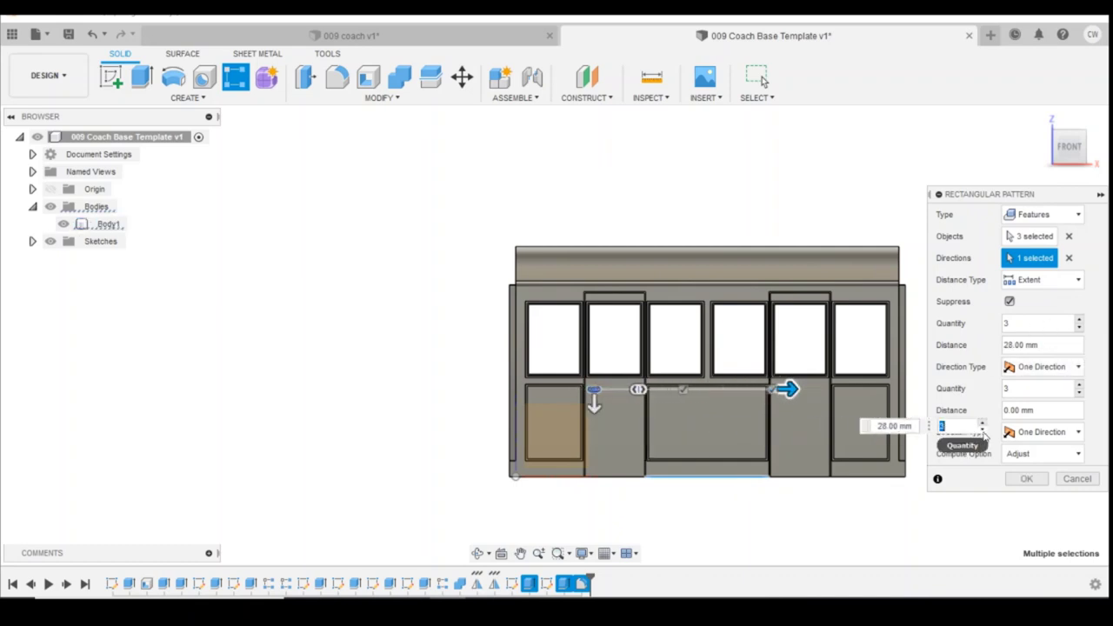
pyautogui.write('2')
pyautogui.scroll(5, 852, 434)
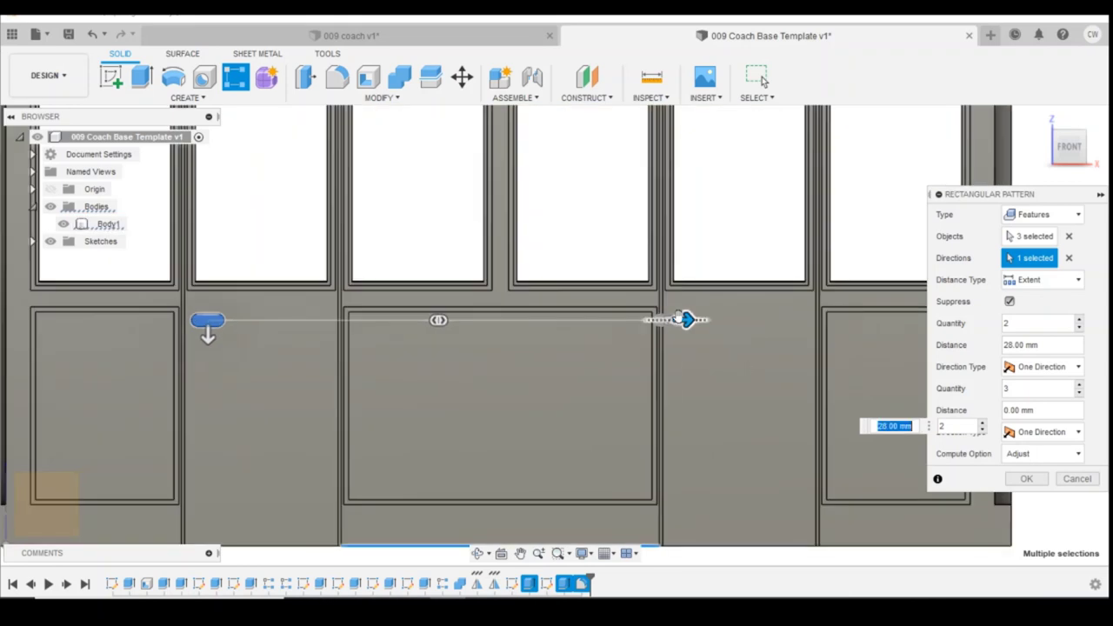
pyautogui.press('Tab')
pyautogui.moveTo(700, 322); pyautogui.dragTo(704, 321)
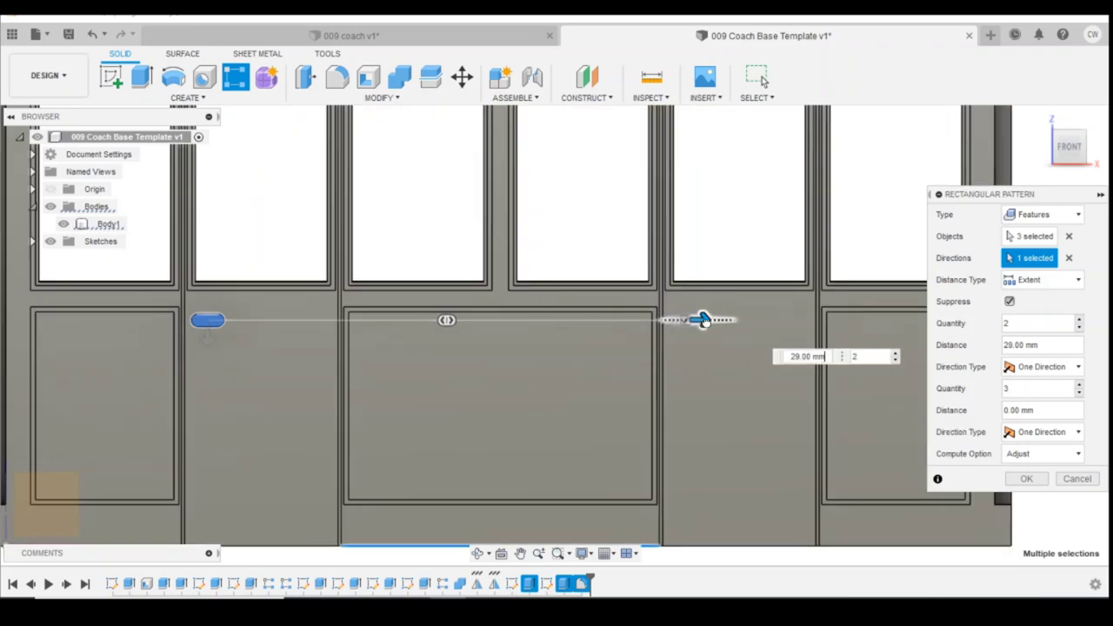
pyautogui.press('Tab')
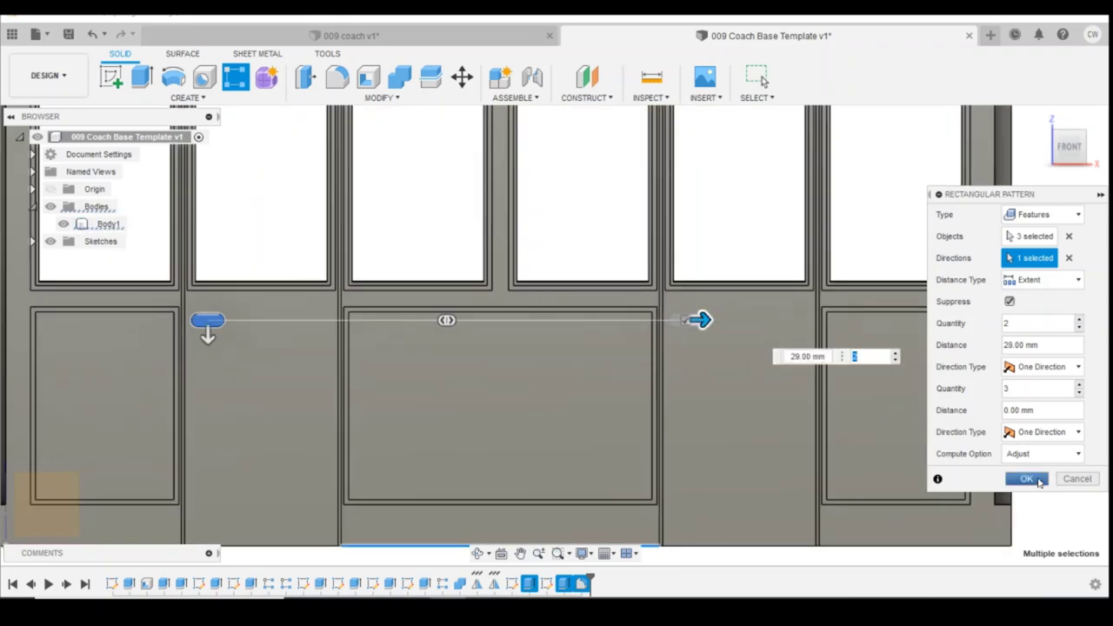
pyautogui.click(1039, 481)
# - Orbit to the back and draw a 0.8 mm circle on the back-side door face
pyautogui.scroll(-5, 790, 369)
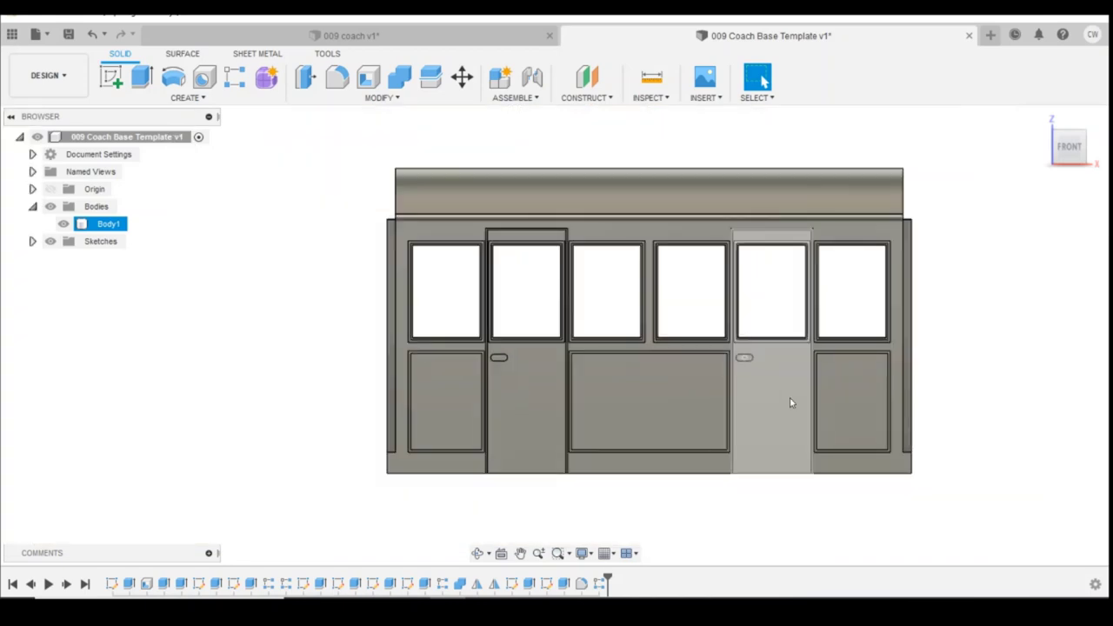
pyautogui.moveTo(1083, 163); pyautogui.dragTo(1088, 199)
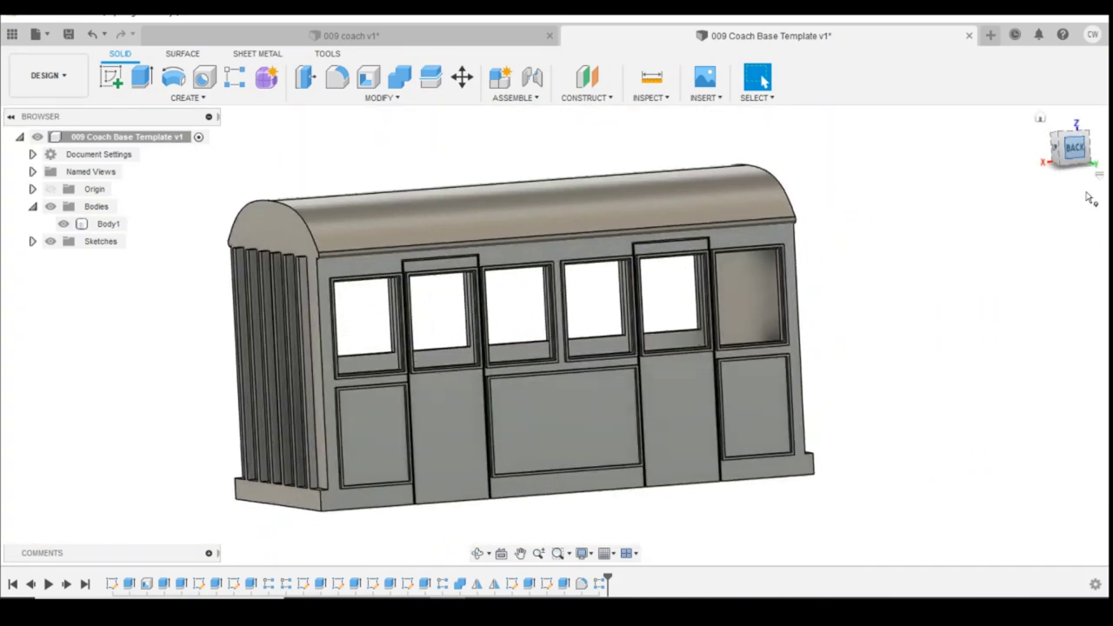
pyautogui.click(111, 76)
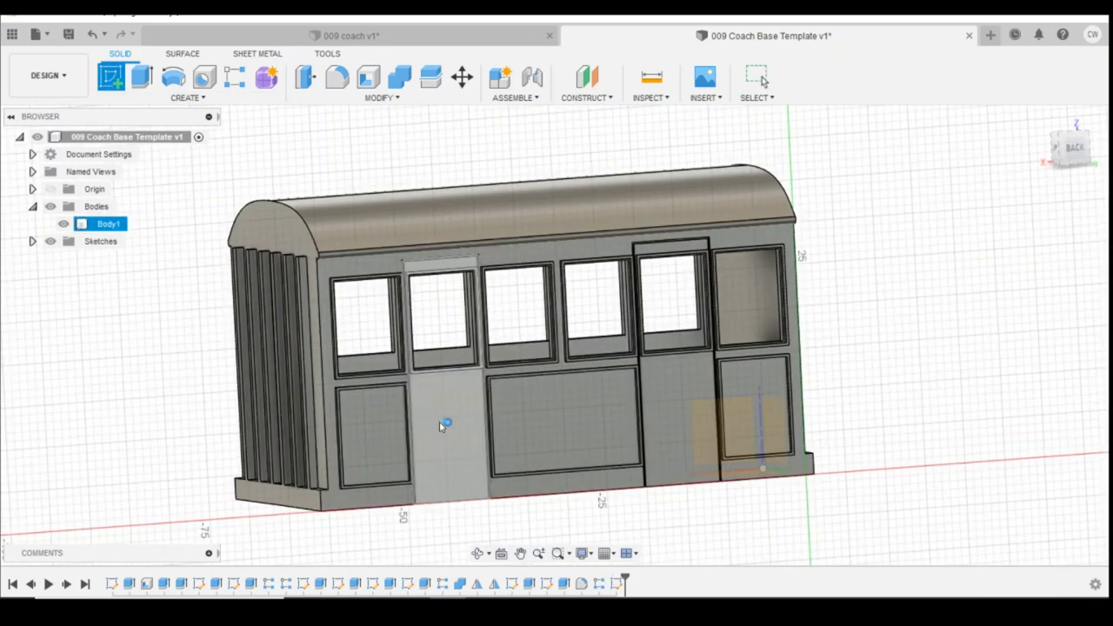
pyautogui.click(440, 423)
pyautogui.click(173, 77)
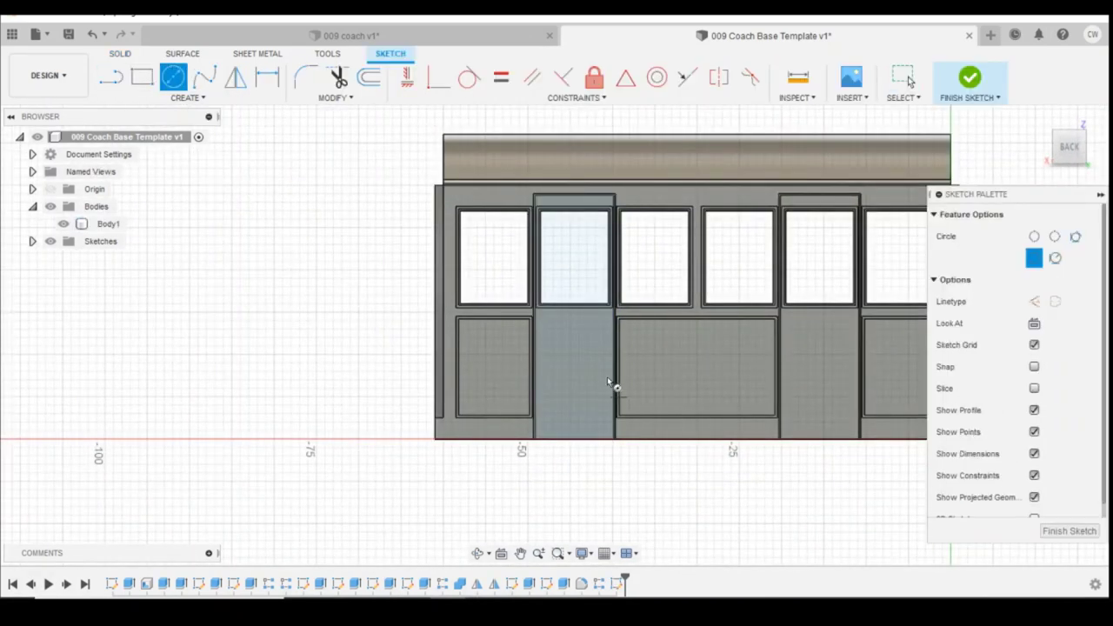
pyautogui.click(549, 325)
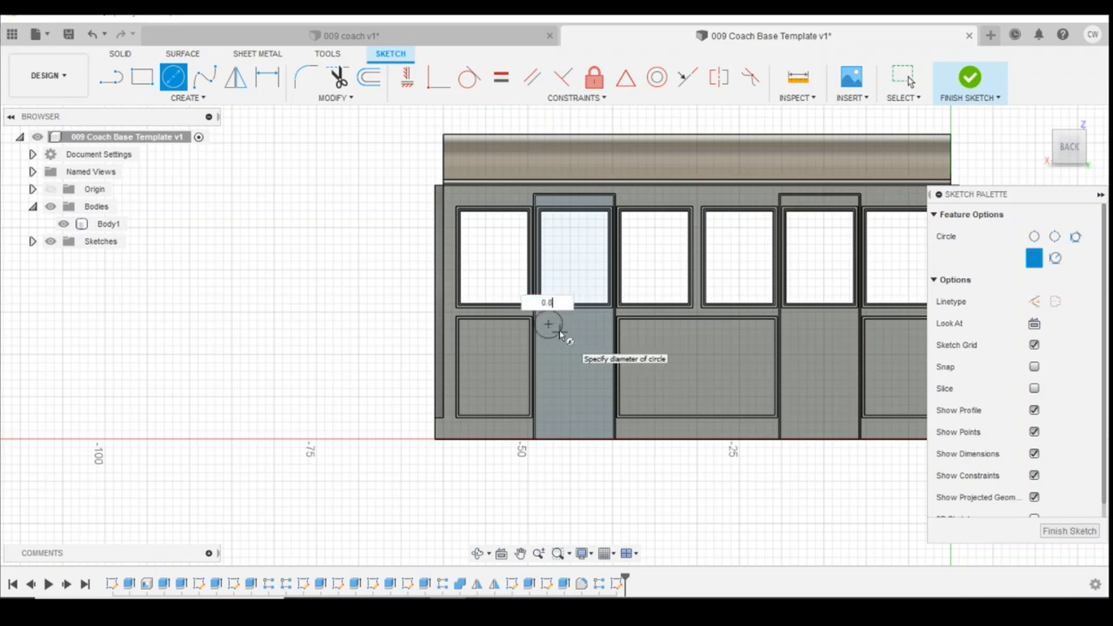
pyautogui.press('Return')
pyautogui.press('Escape')
pyautogui.scroll(5, 559, 355)
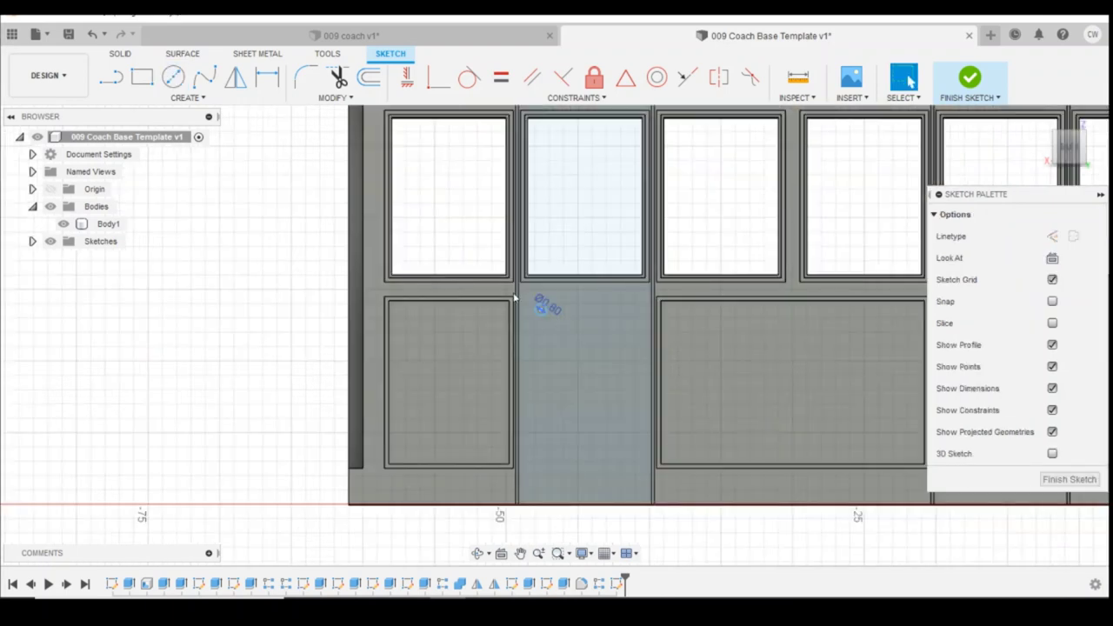
# - Dimension the circle 1.8 below the window edge and 1.4 from the door's left edge
pyautogui.click(266, 76)
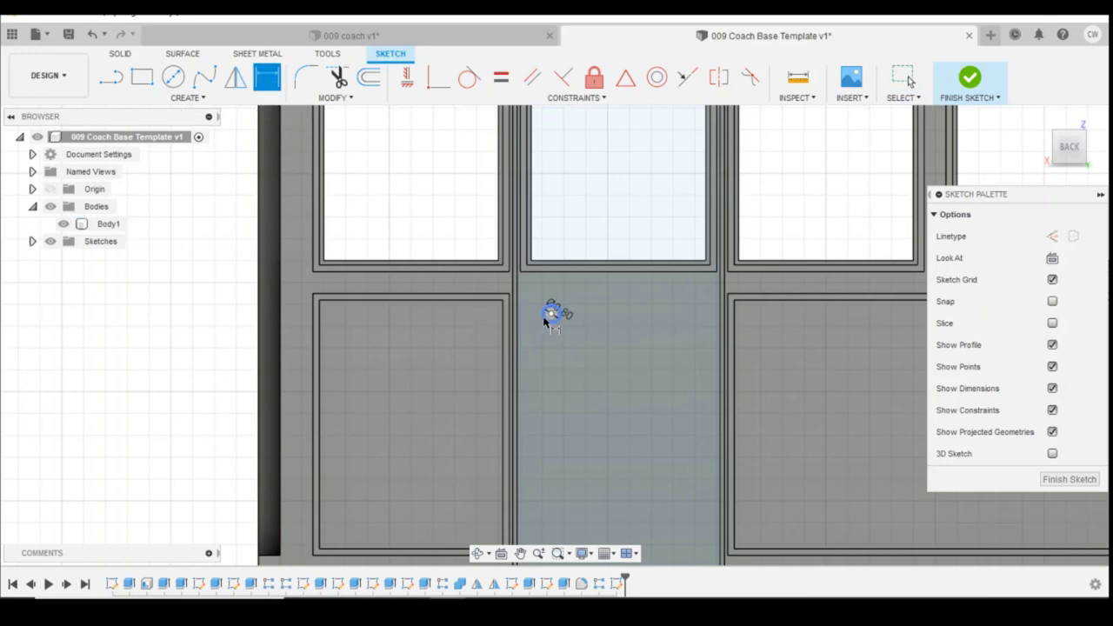
pyautogui.click(554, 313)
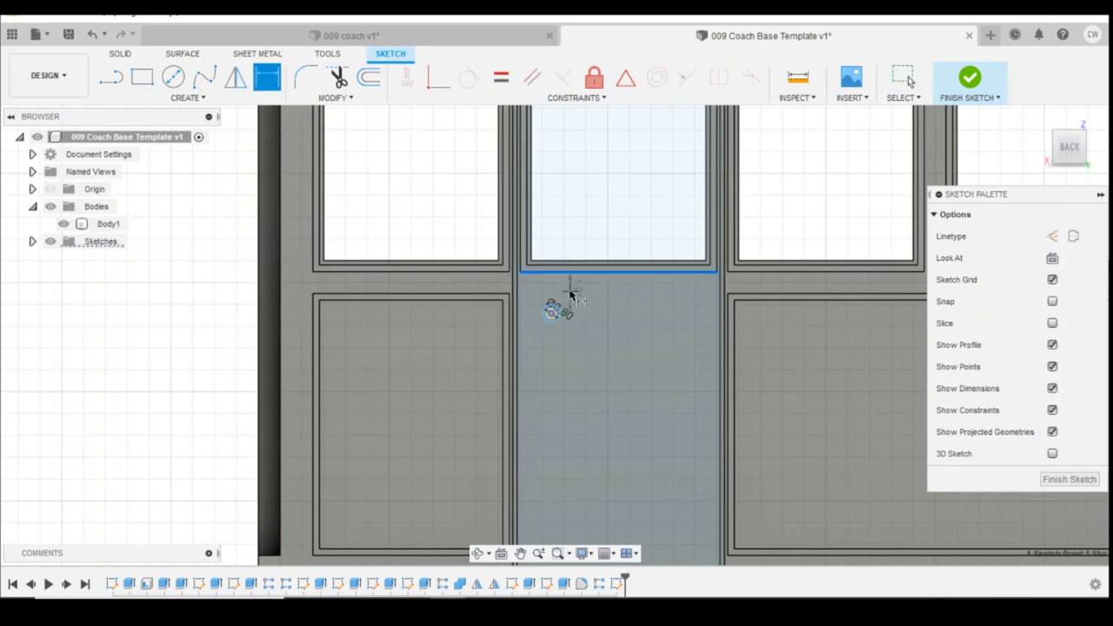
pyautogui.click(567, 270)
pyautogui.click(570, 289)
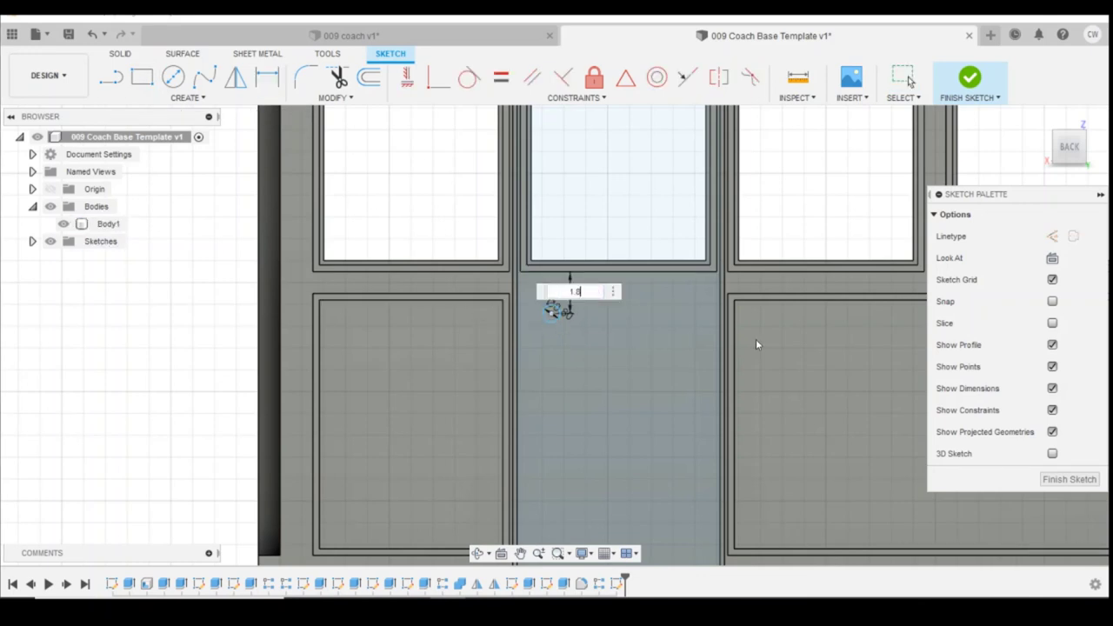
pyautogui.press('Return')
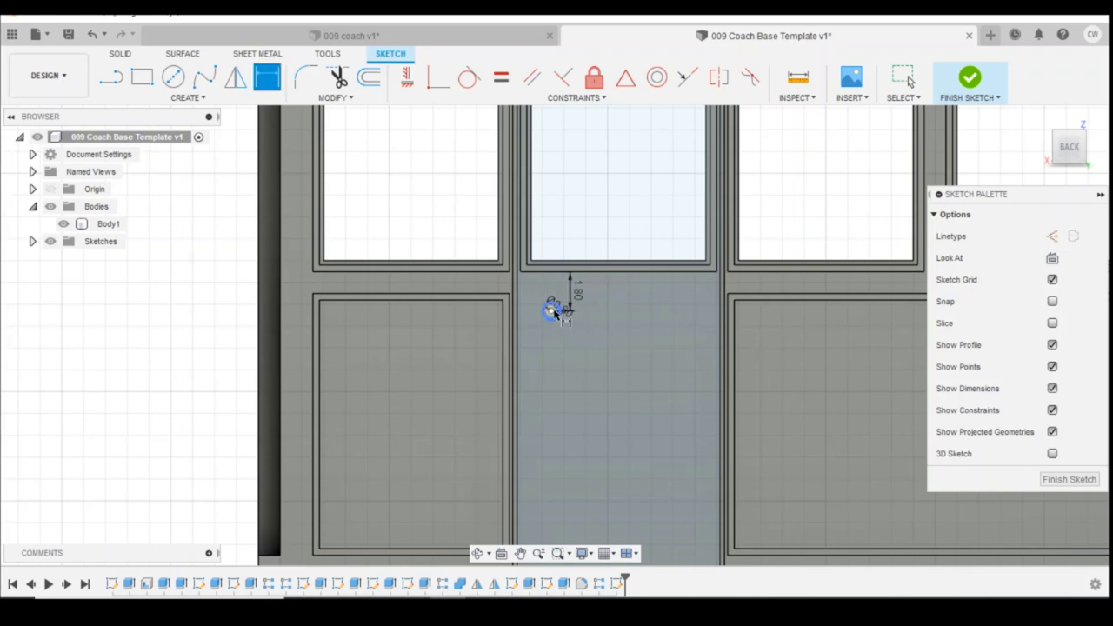
pyautogui.click(553, 310)
pyautogui.click(519, 318)
pyautogui.click(541, 333)
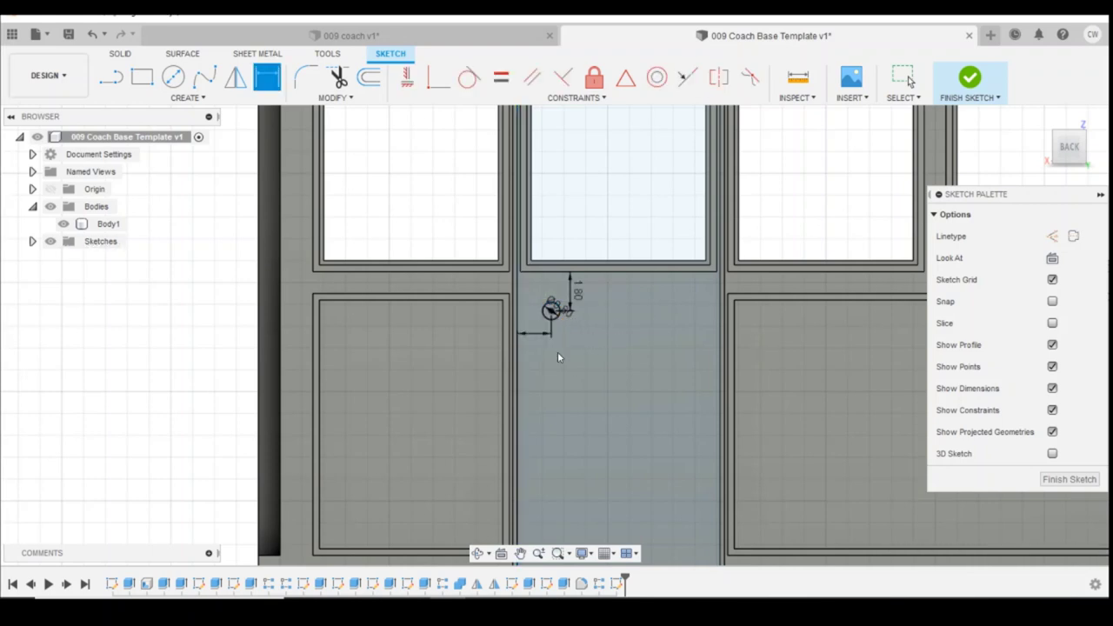
pyautogui.write('1.4')
pyautogui.press('Return')
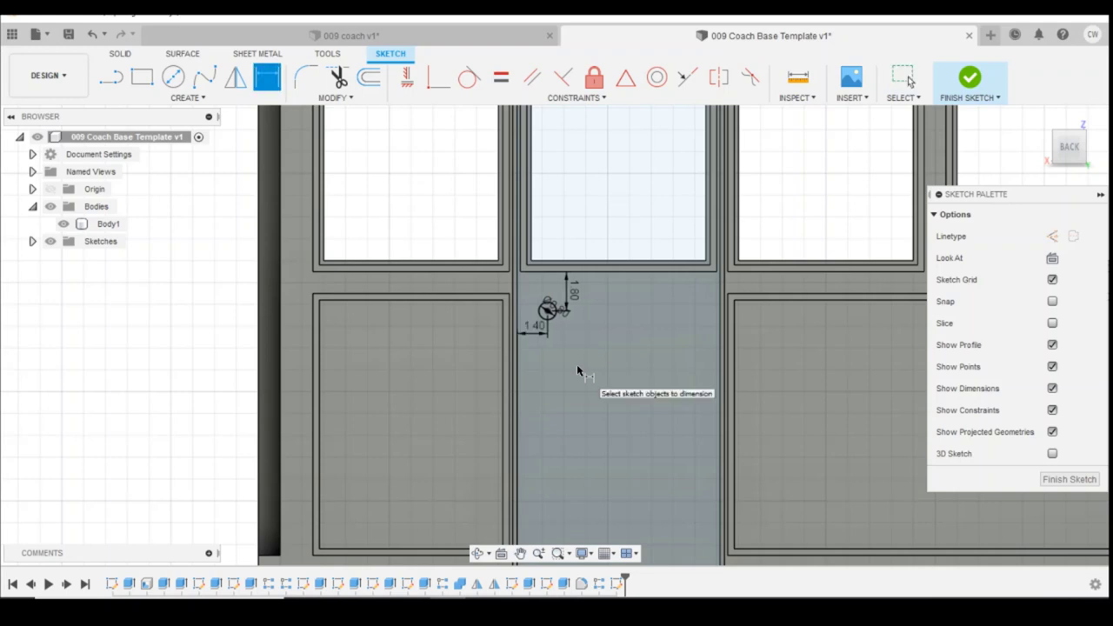
pyautogui.scroll(5, 550, 330)
pyautogui.click(551, 252)
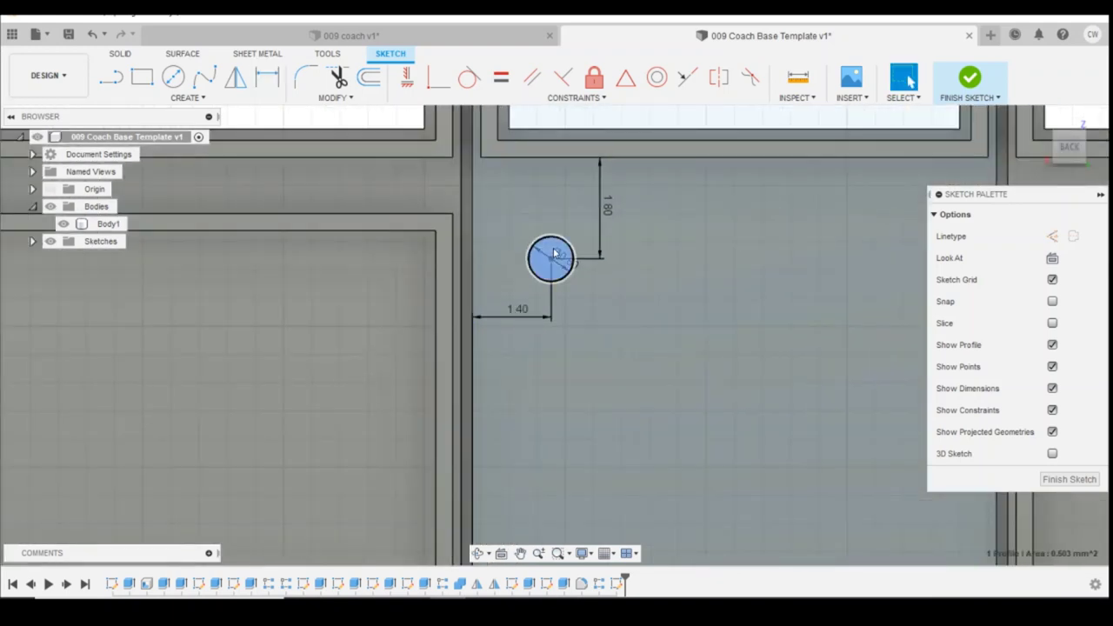
pyautogui.rightClick(551, 252)
# - Extrude the 0.8 mm circle 1 mm as a join, forming the knob stub
pyautogui.click(522, 310)
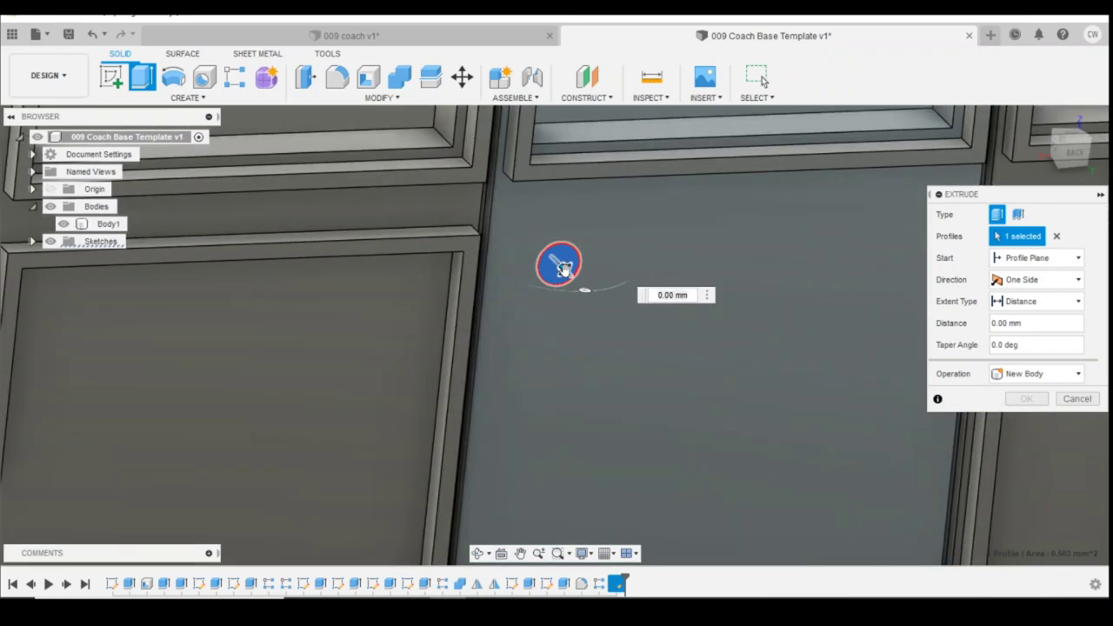
pyautogui.moveTo(564, 267); pyautogui.dragTo(586, 293)
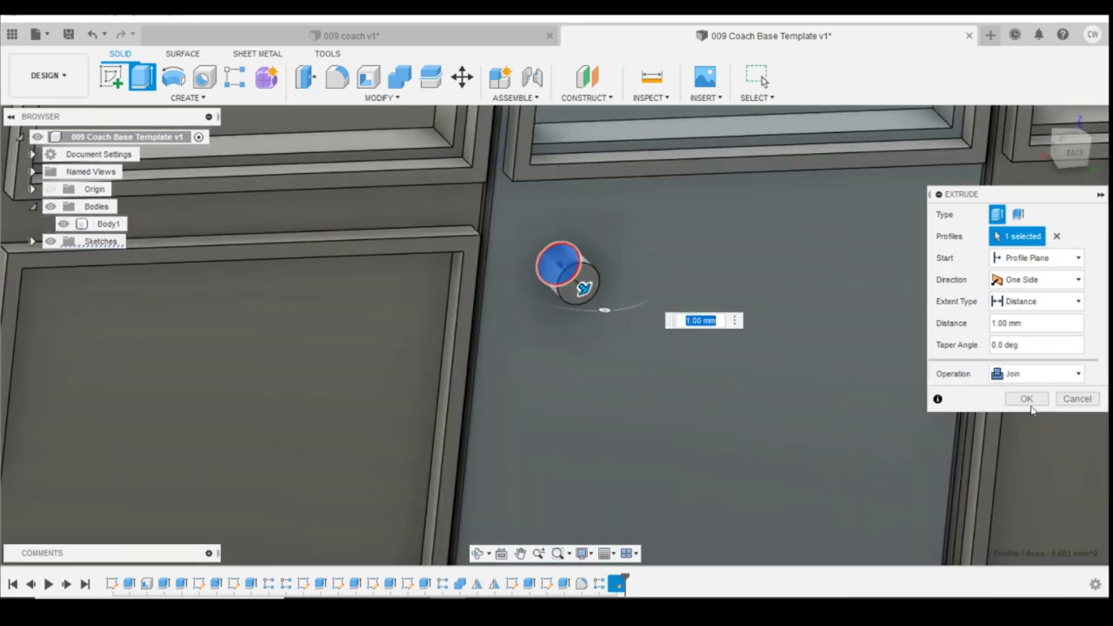
pyautogui.click(1026, 398)
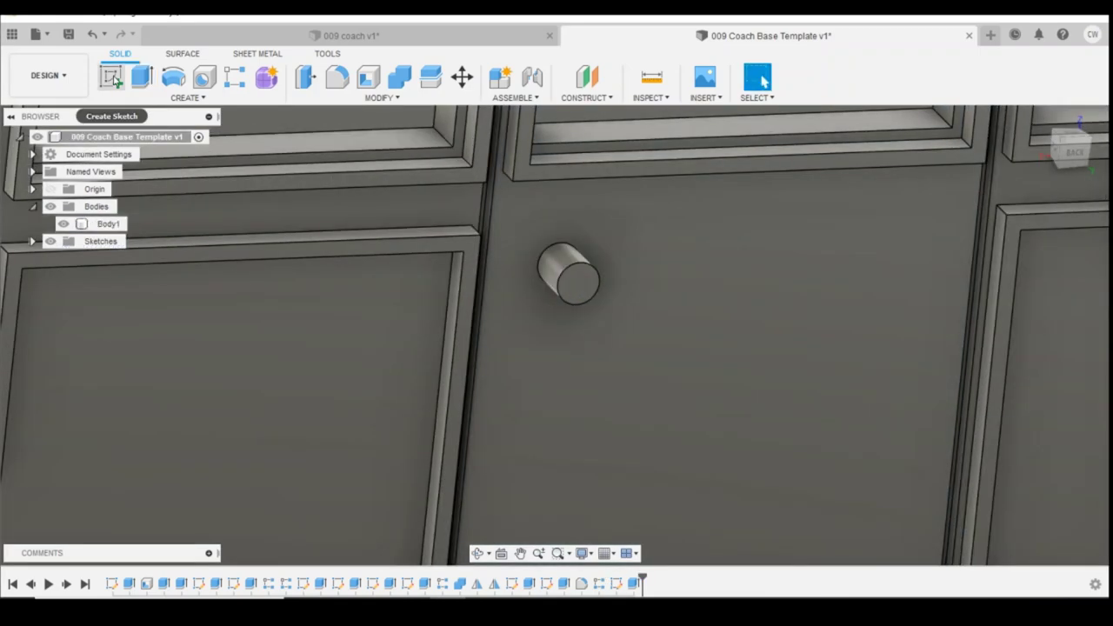
pyautogui.click(112, 78)
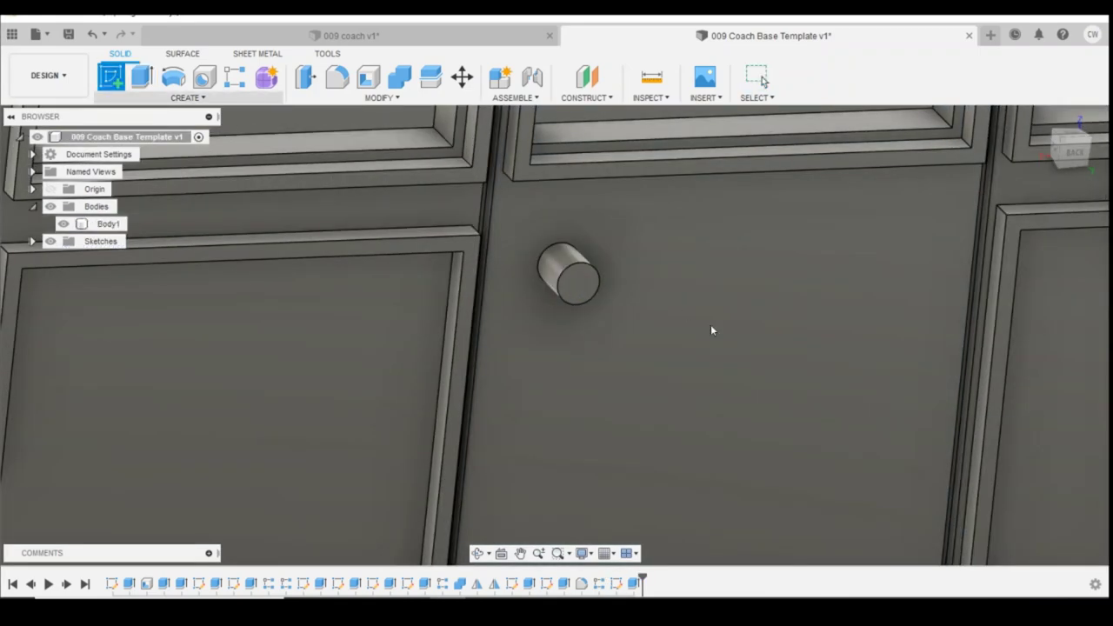
# - On the knob's end face, draw a 2 × 0.8 centre rectangle around the circle
pyautogui.click(524, 272)
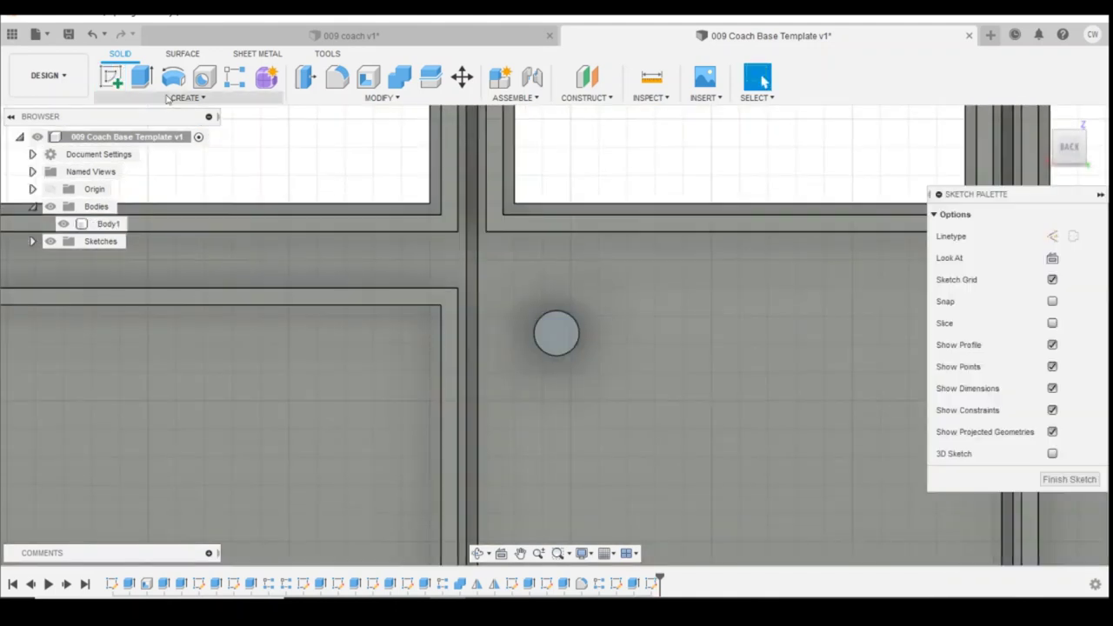
pyautogui.click(187, 97)
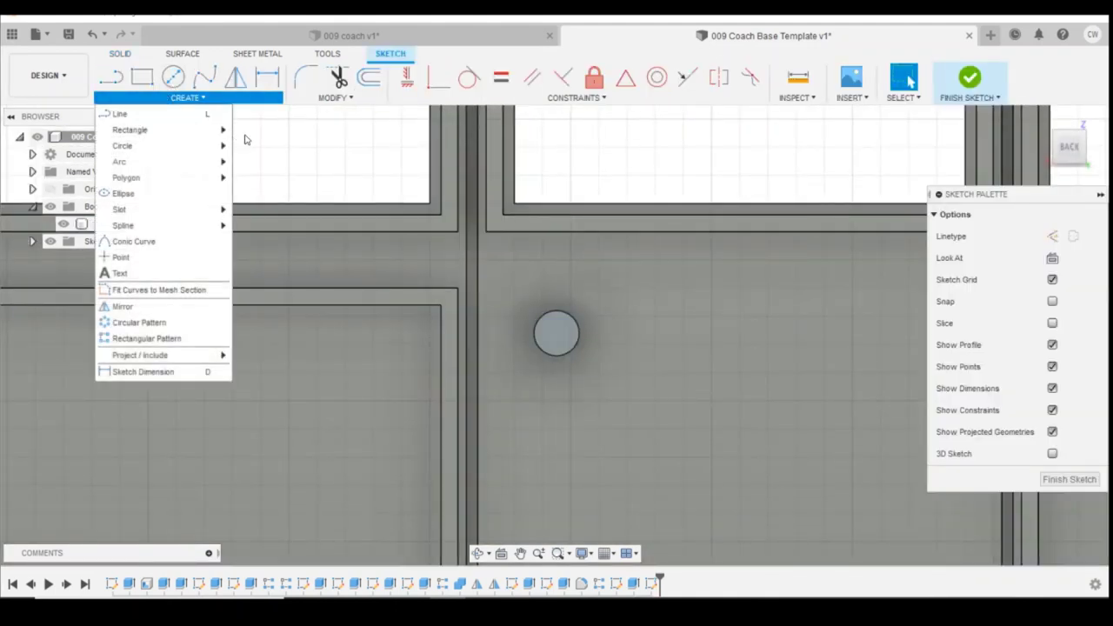
pyautogui.moveTo(222, 130)
pyautogui.click(262, 162)
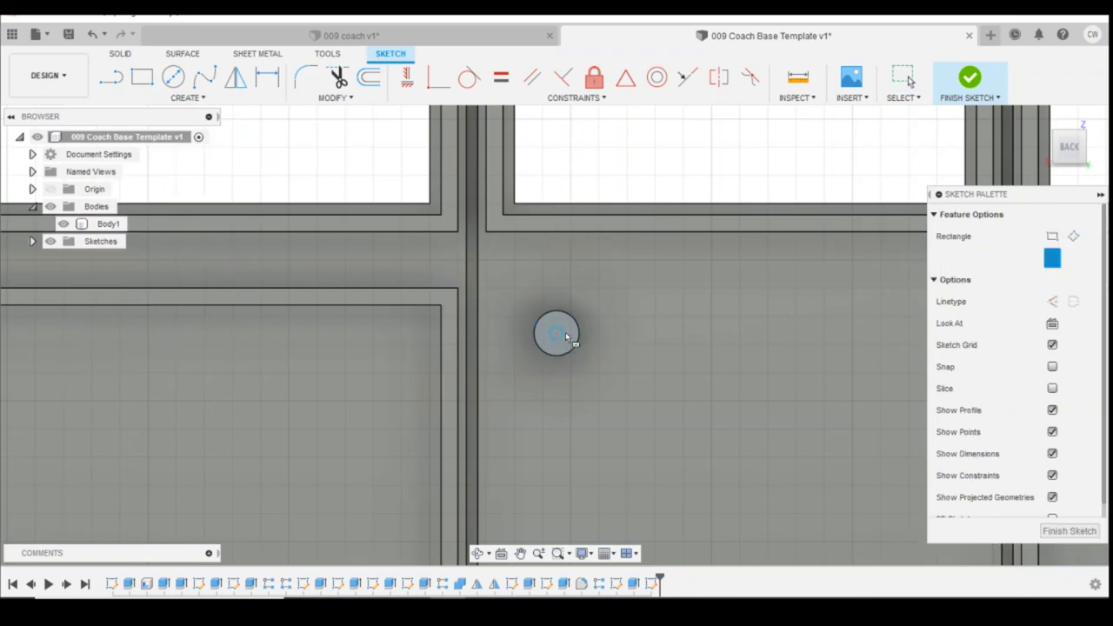
pyautogui.click(565, 335)
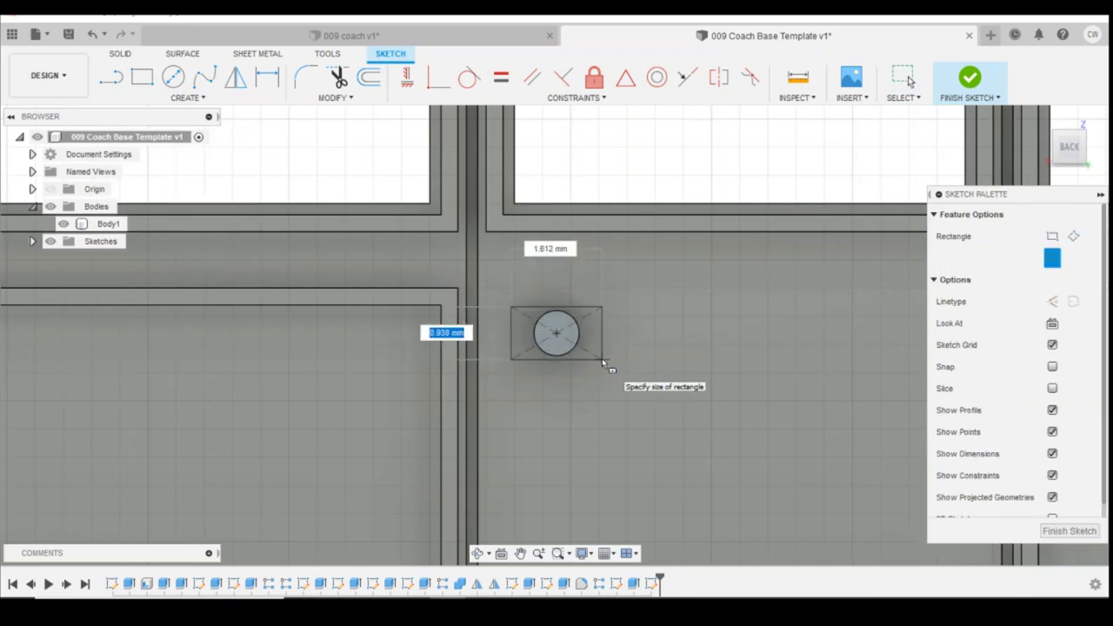
pyautogui.write('0.8')
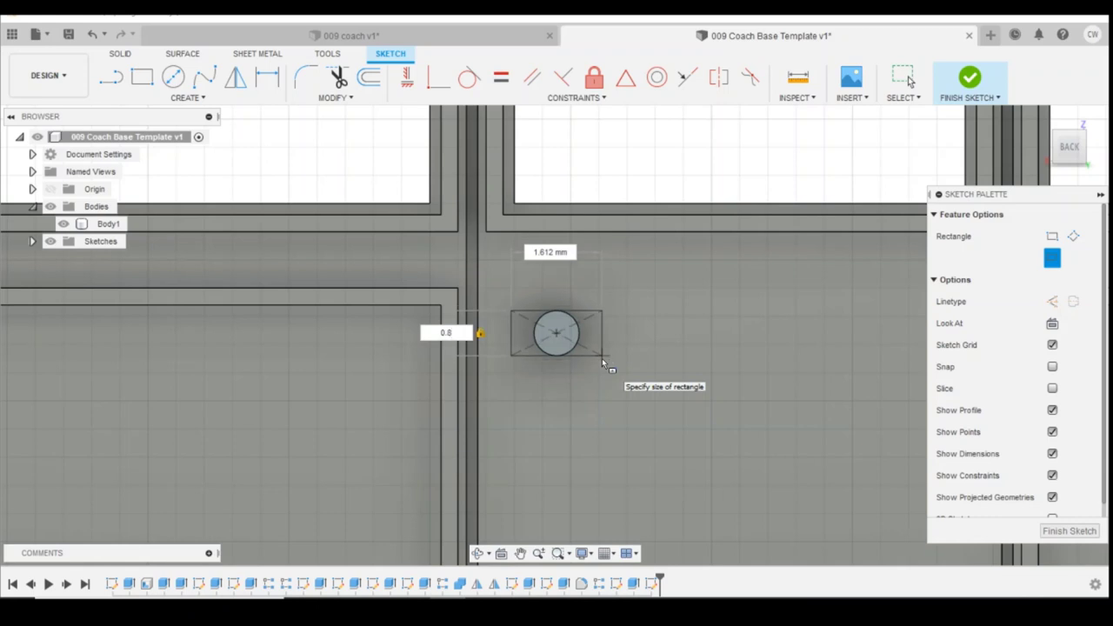
pyautogui.write('2')
pyautogui.press('Return')
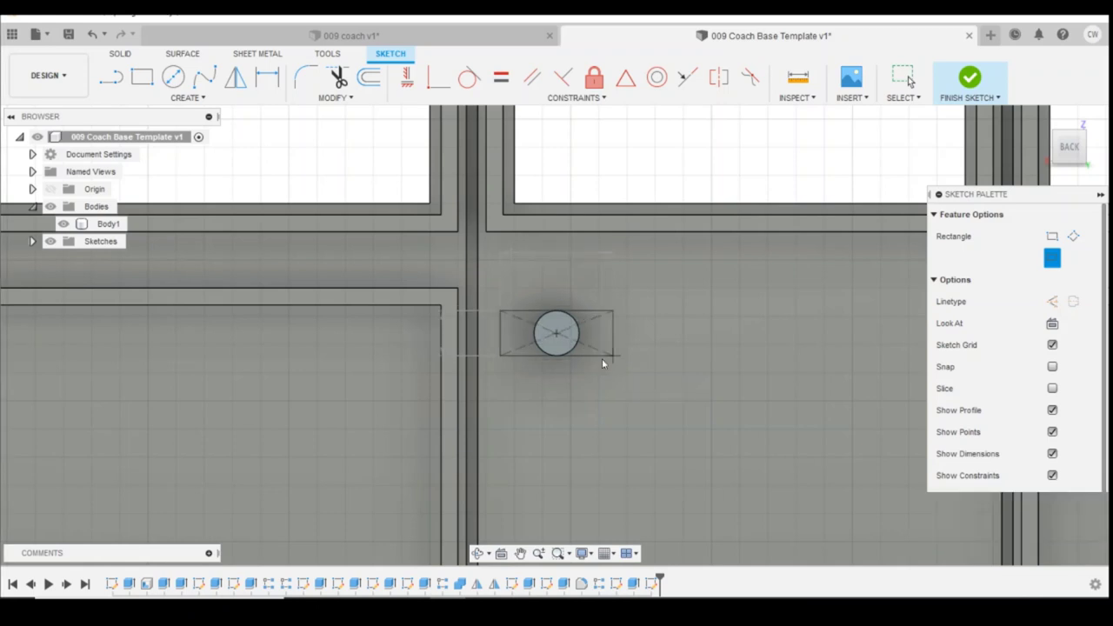
pyautogui.press('Escape')
# - Extrude the rectangle and circle profiles 0.5 mm as a join
pyautogui.click(588, 337)
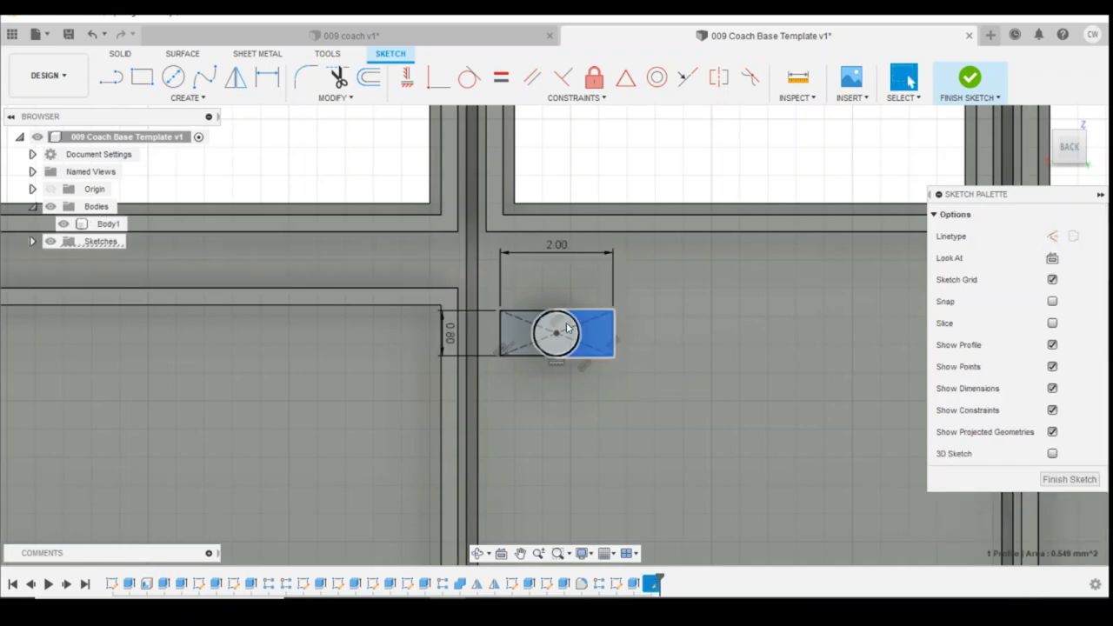
pyautogui.keyDown('shift'); pyautogui.click(563, 333); pyautogui.keyUp('shift')
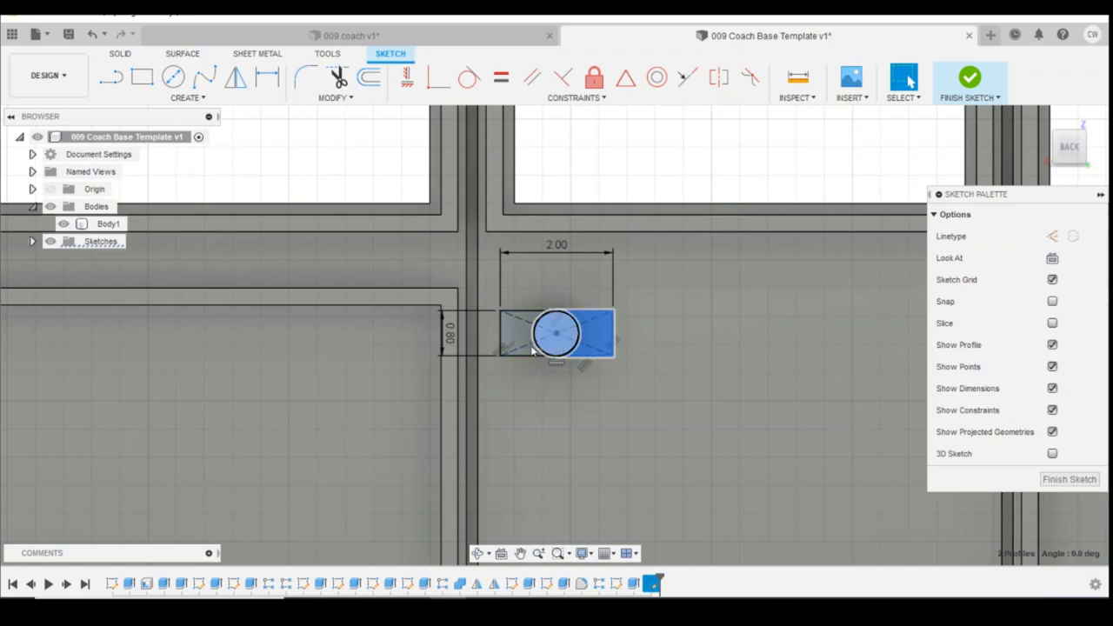
pyautogui.keyDown('shift'); pyautogui.click(512, 339); pyautogui.keyUp('shift')
pyautogui.rightClick(512, 339)
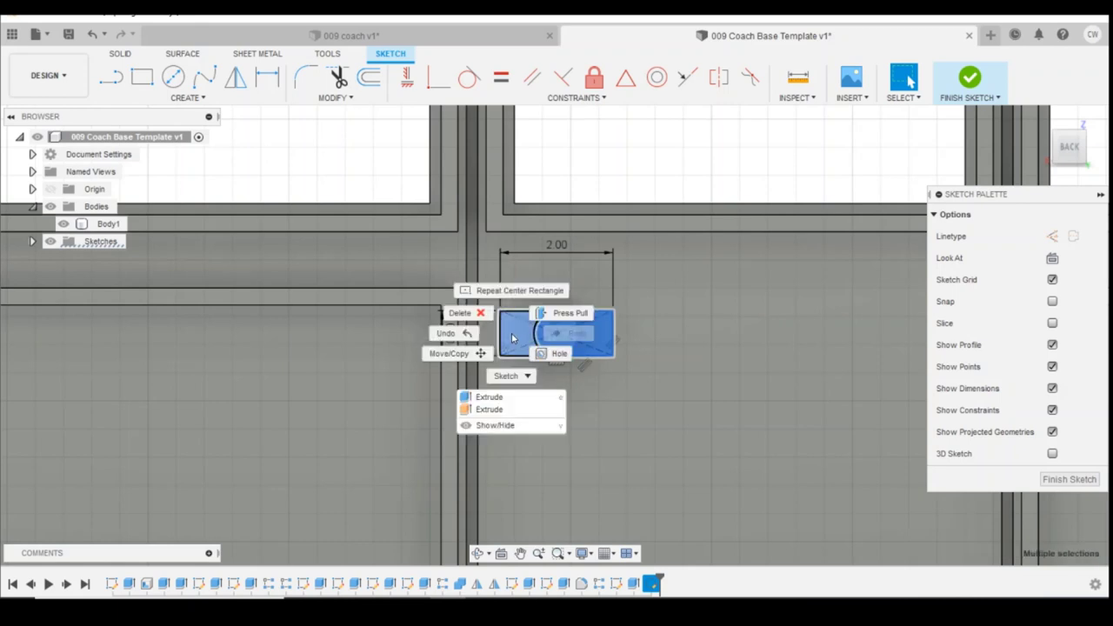
pyautogui.click(489, 394)
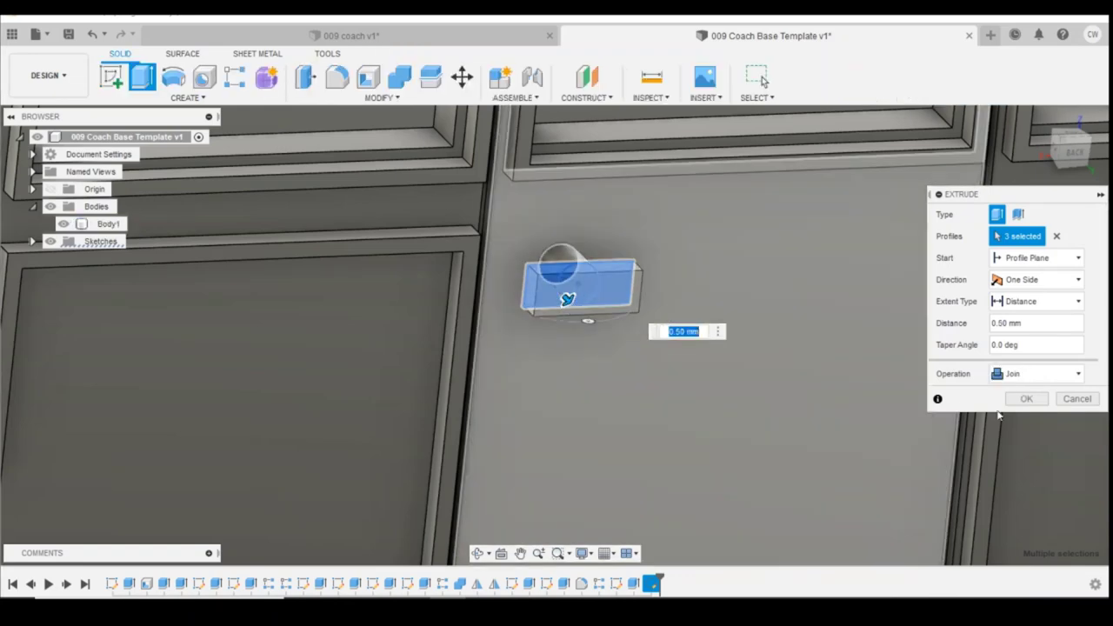
pyautogui.click(1029, 400)
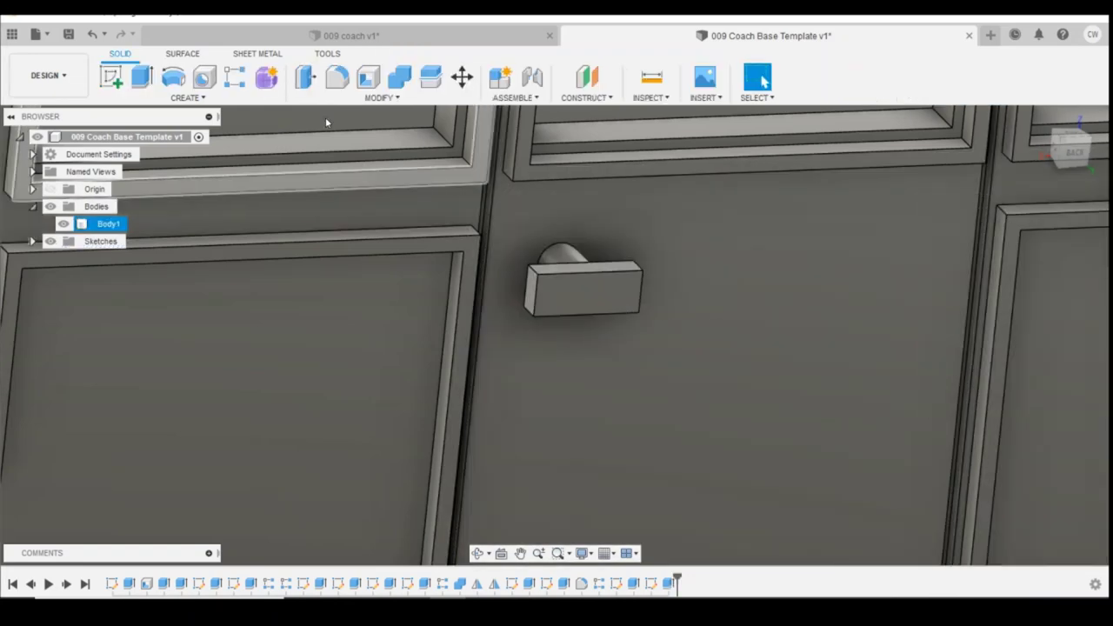
# - Fillet the handle block's four end edges with a radius of about 0.5 mm
pyautogui.click(336, 83)
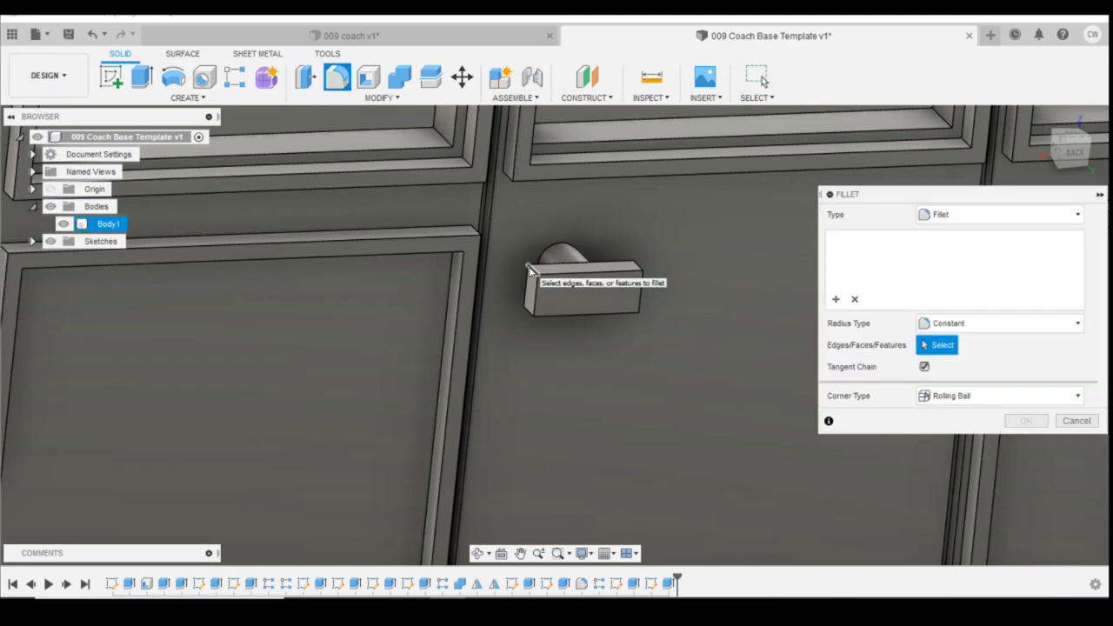
pyautogui.click(527, 291)
pyautogui.click(527, 312)
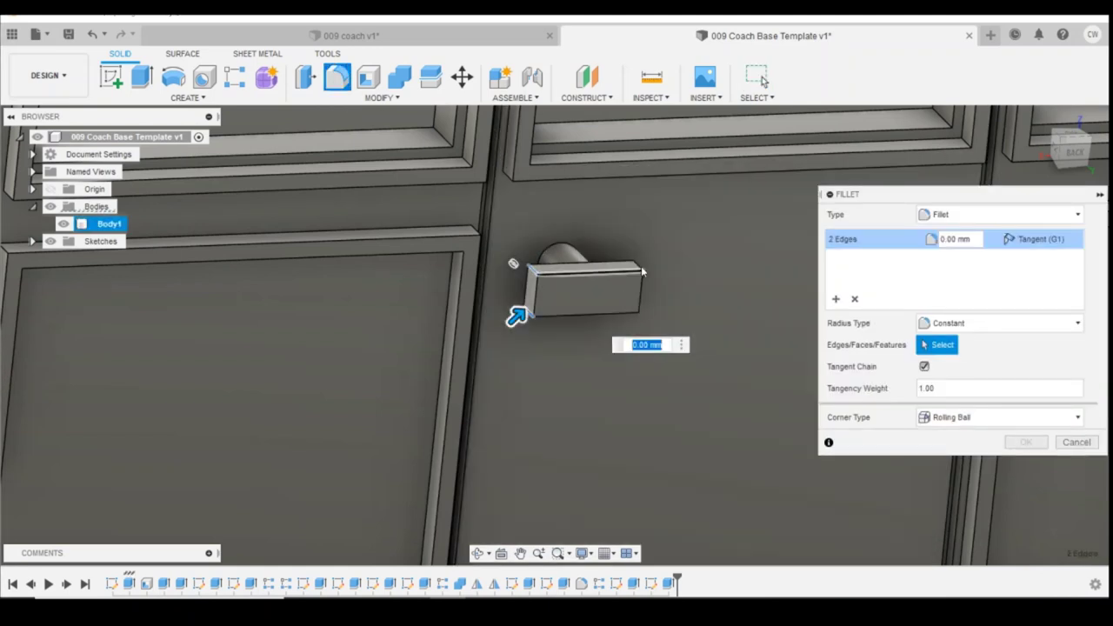
pyautogui.click(641, 263)
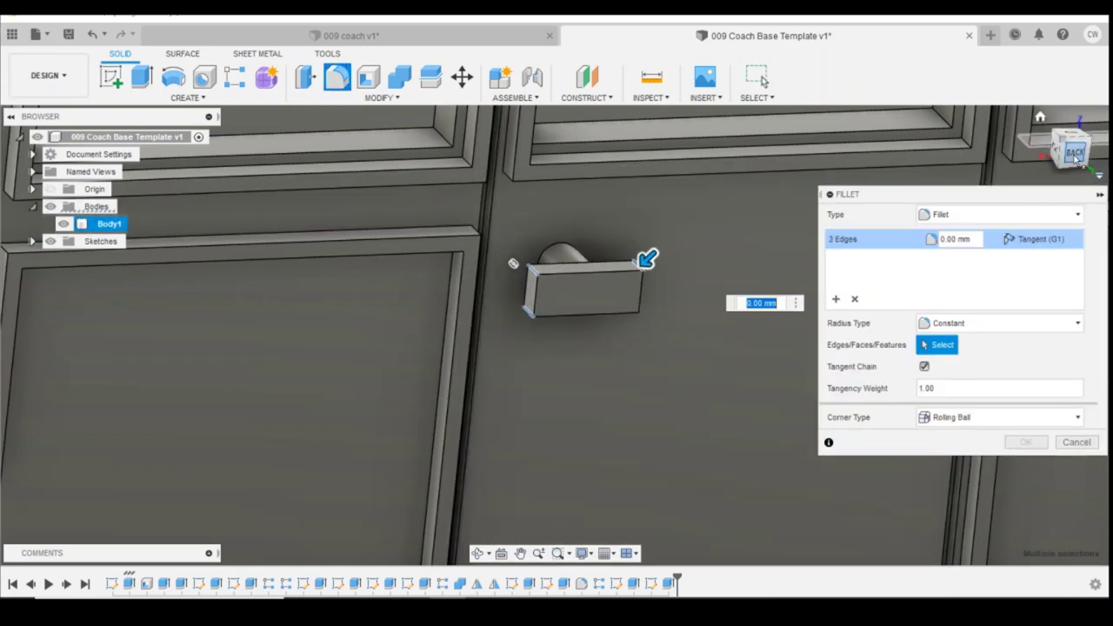
pyautogui.keyDown('shift'); pyautogui.moveTo(551, 324); pyautogui.dragTo(592, 265, button='middle'); pyautogui.keyUp('shift')
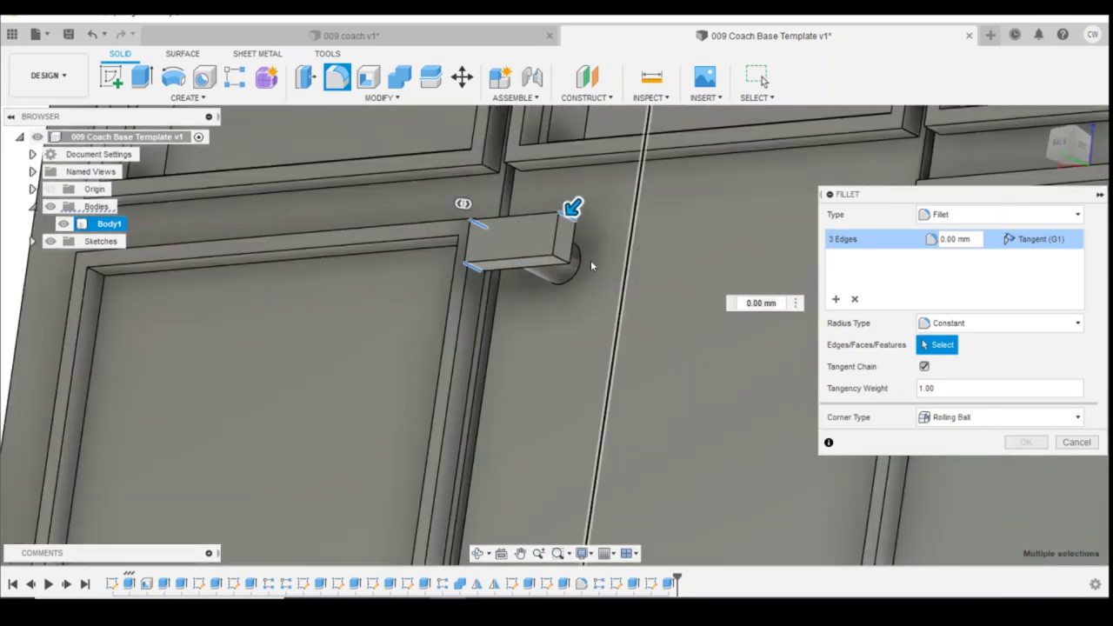
pyautogui.click(560, 263)
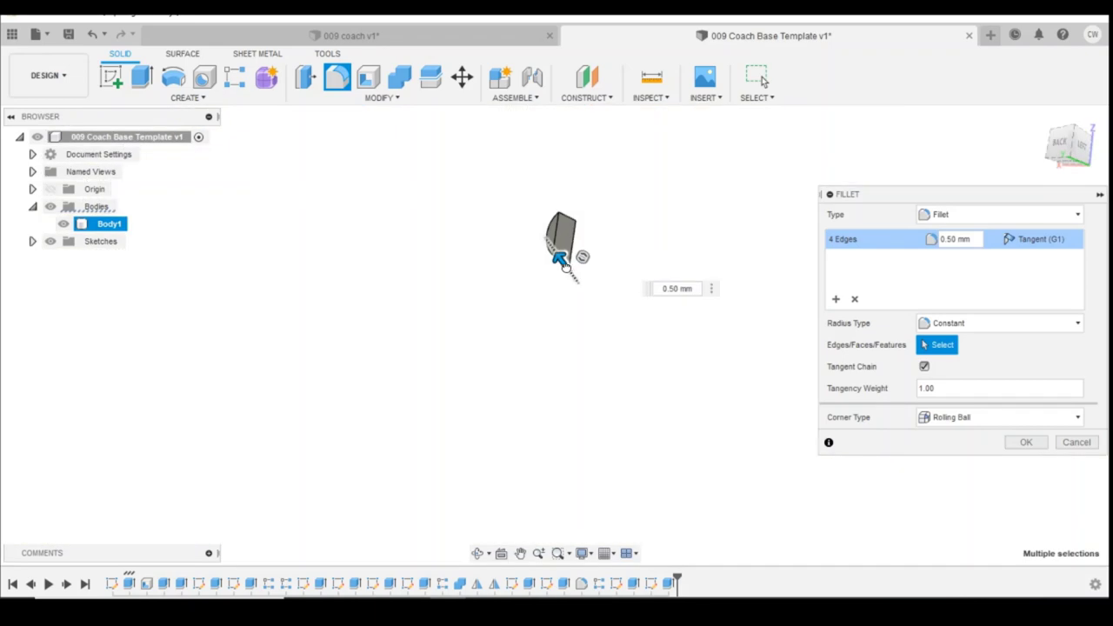
pyautogui.moveTo(560, 261); pyautogui.dragTo(563, 262)
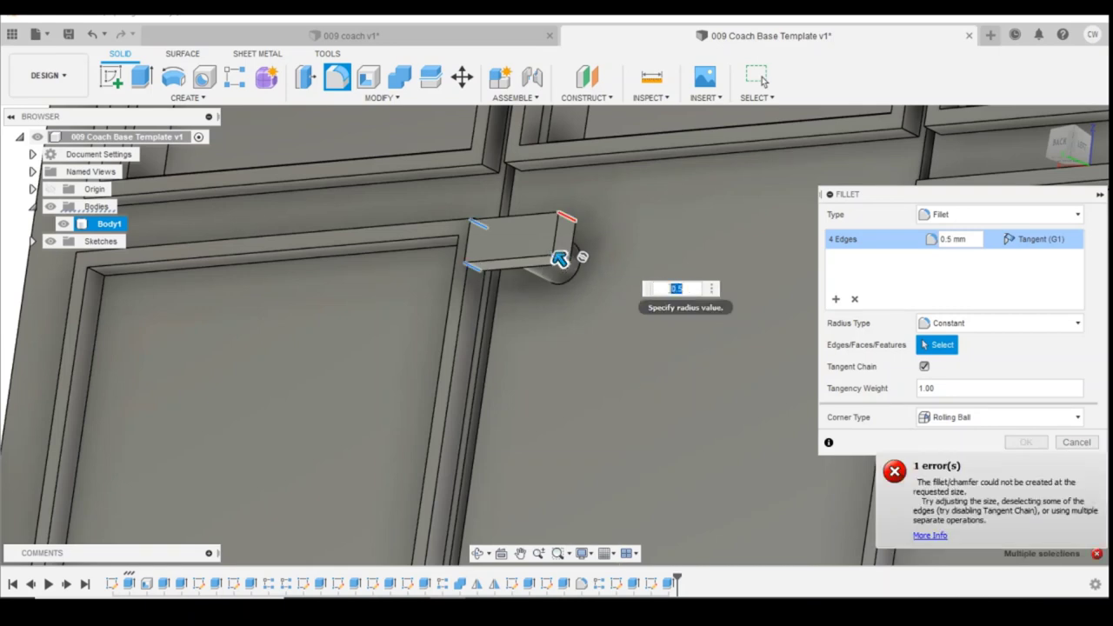
pyautogui.press('Return')
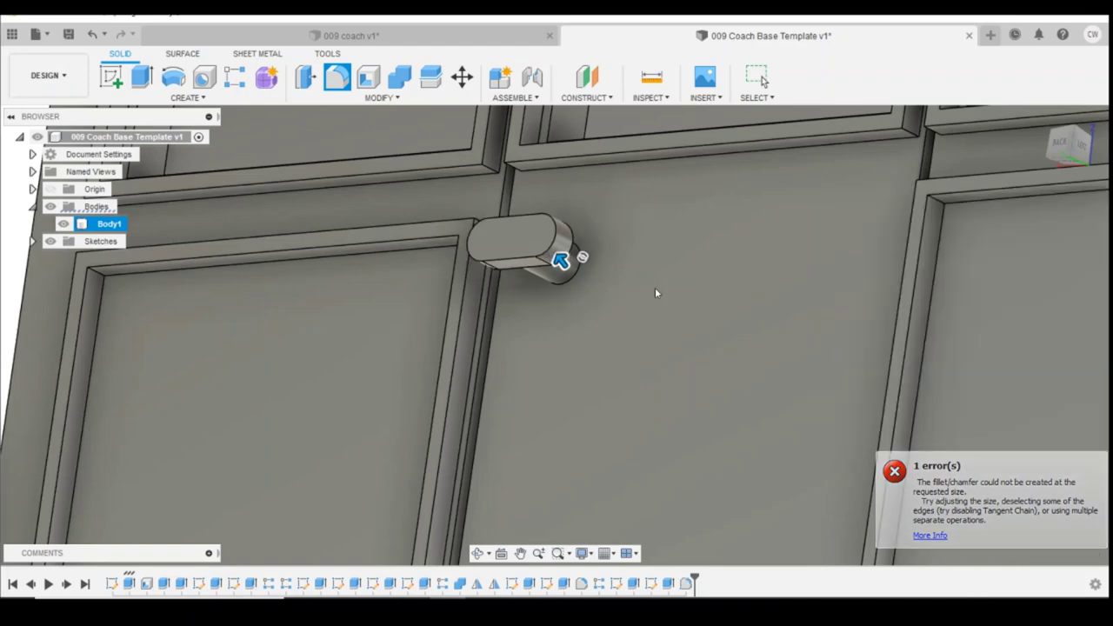
pyautogui.keyDown('shift'); pyautogui.moveTo(1063, 258); pyautogui.dragTo(669, 247, button='middle'); pyautogui.keyUp('shift')
pyautogui.scroll(-3, 535, 265)
pyautogui.keyDown('shift'); pyautogui.moveTo(535, 264); pyautogui.dragTo(557, 261, button='middle'); pyautogui.keyUp('shift')
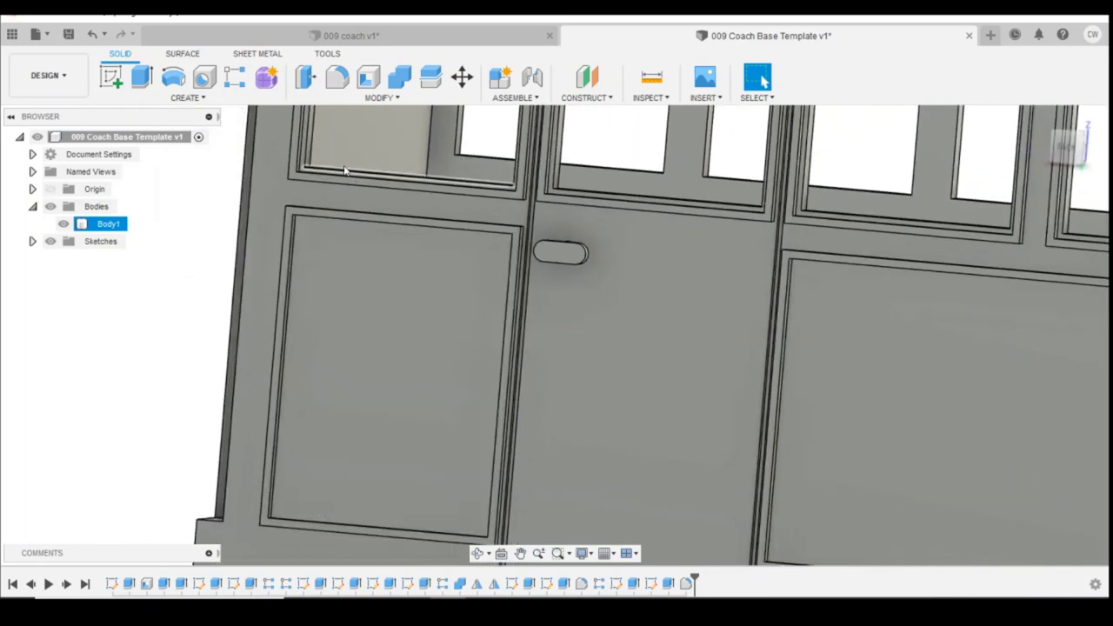
# - Start a rectangular pattern of the back-door handle's three features
pyautogui.click(236, 78)
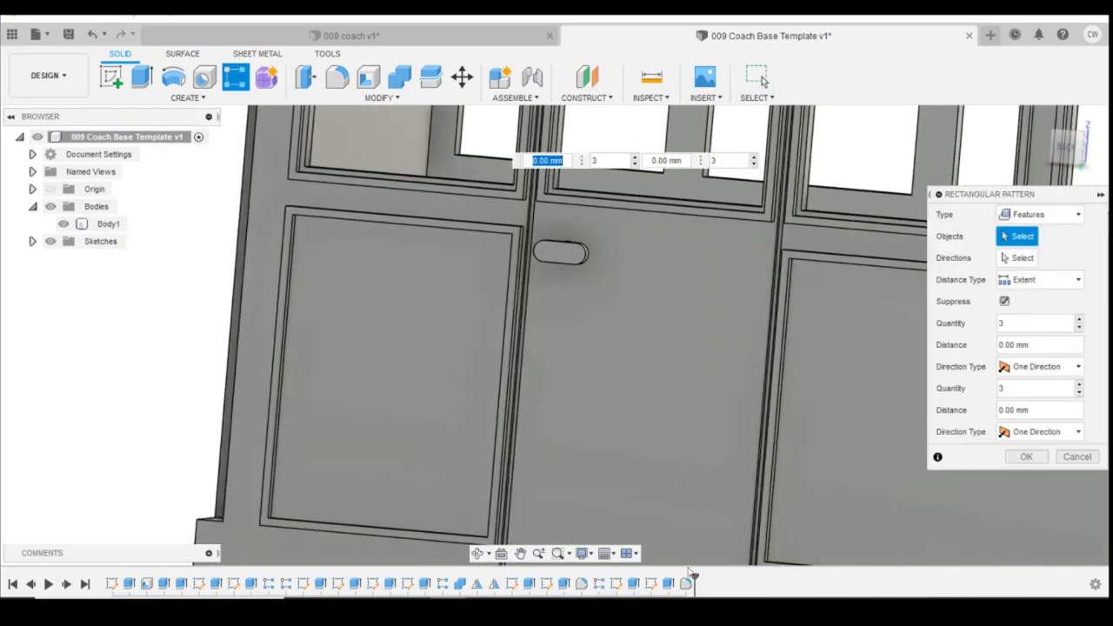
pyautogui.click(637, 584)
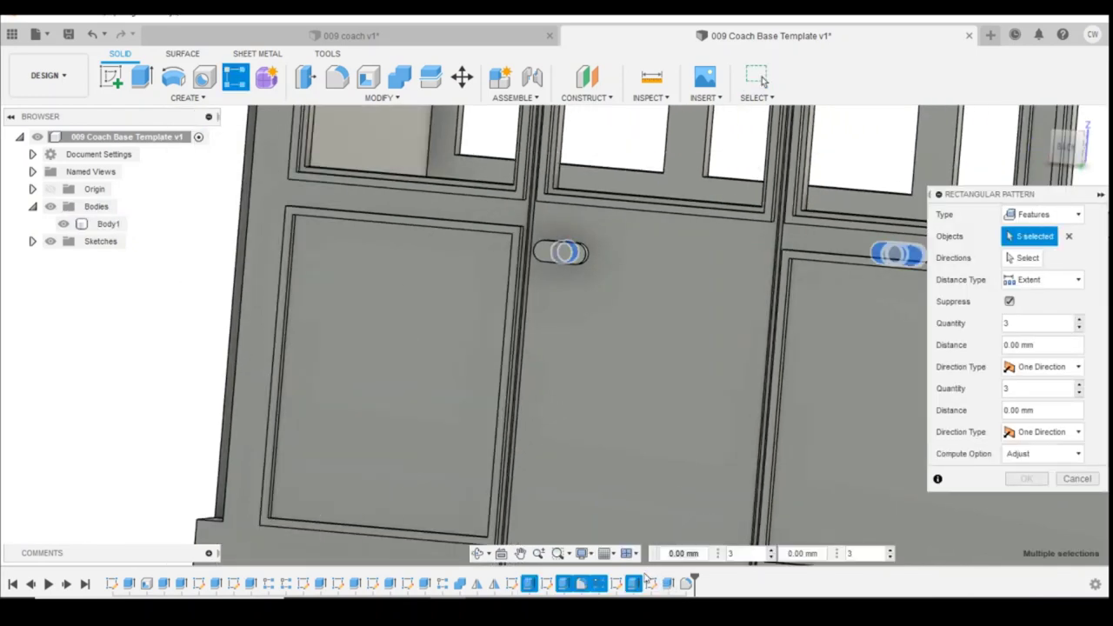
pyautogui.press('Escape')
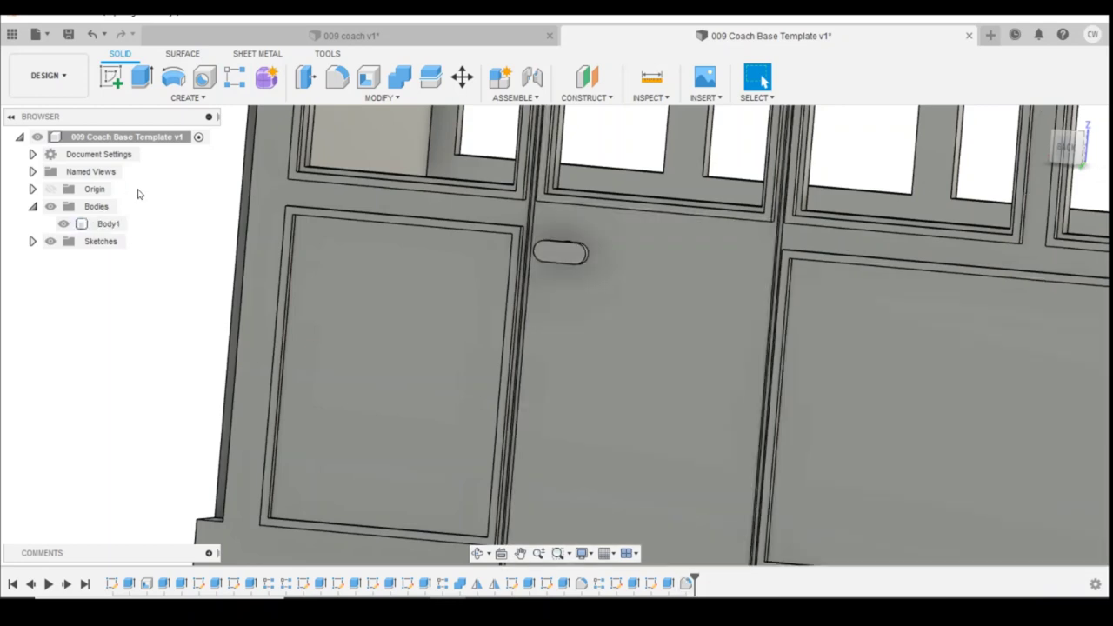
pyautogui.click(232, 80)
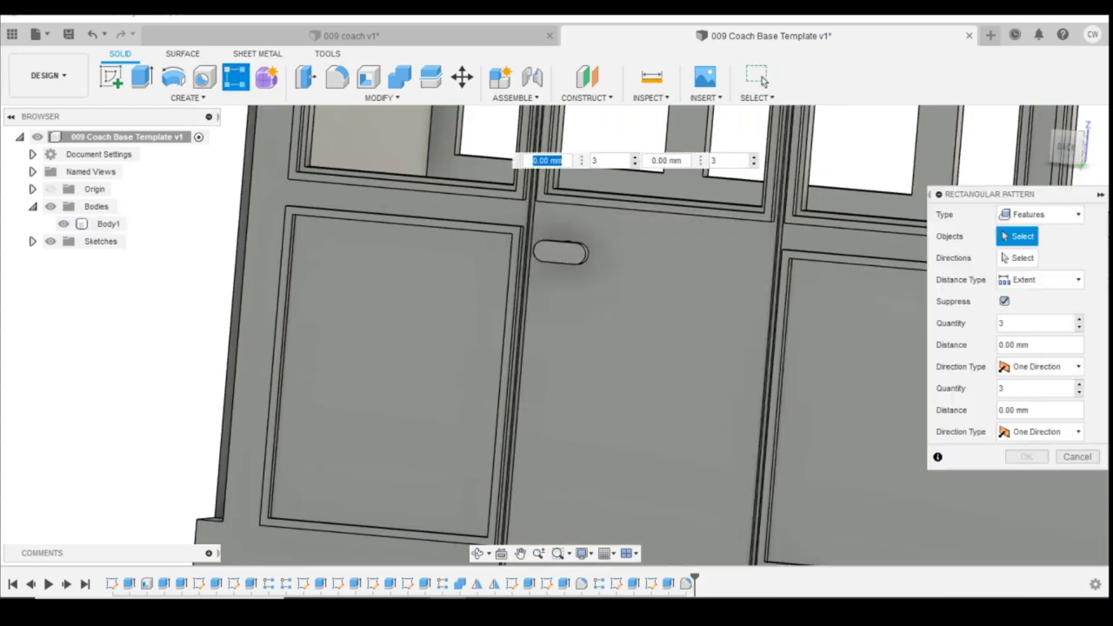
pyautogui.click(633, 583)
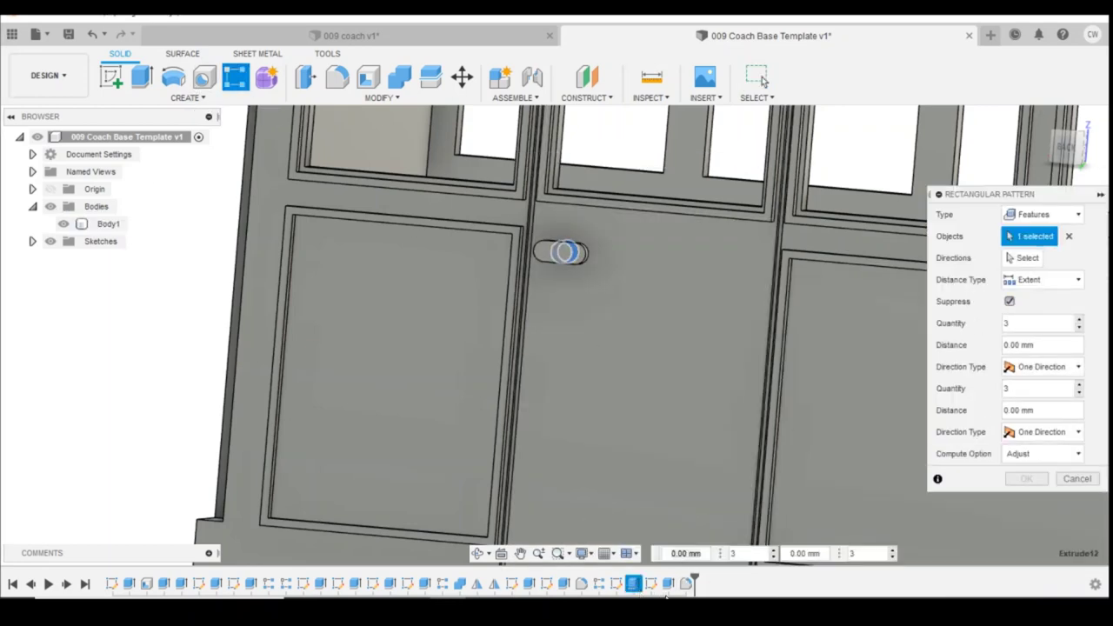
pyautogui.keyDown('ctrl'); pyautogui.click(670, 587); pyautogui.keyUp('ctrl')
pyautogui.keyDown('ctrl'); pyautogui.click(687, 584); pyautogui.keyUp('ctrl')
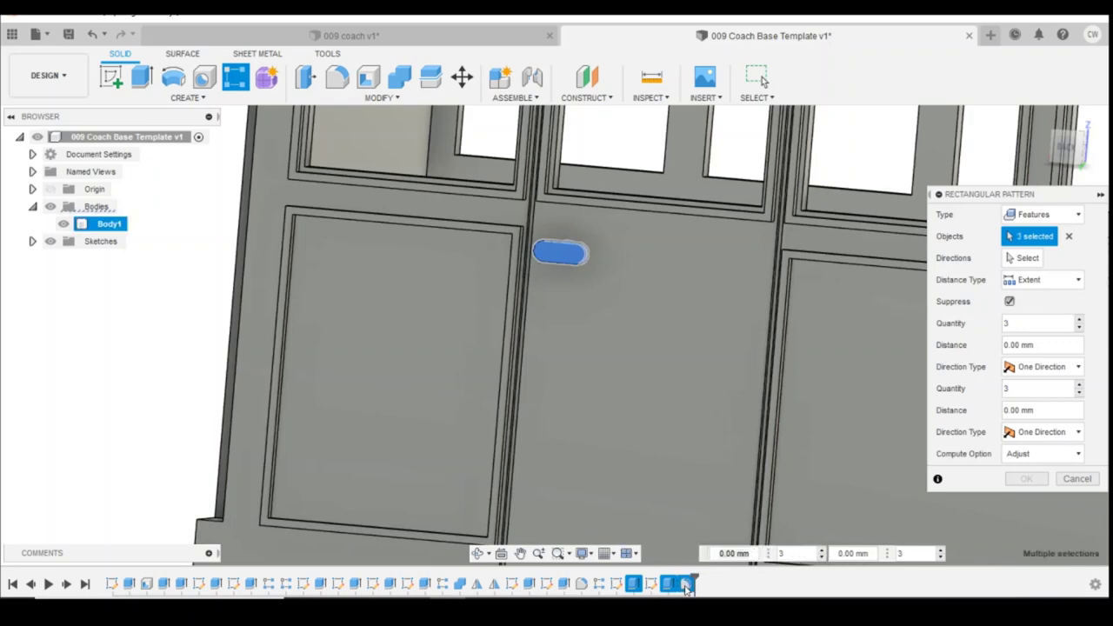
pyautogui.scroll(-5, 429, 503)
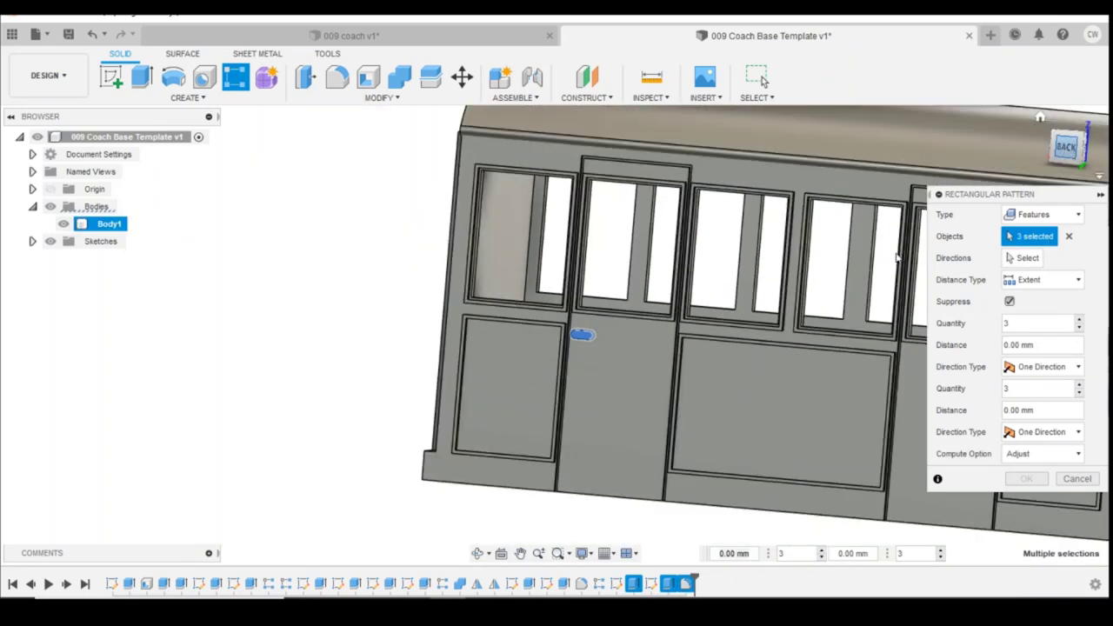
# - Pattern the handle along the bottom edge: 2 copies, 27 mm apart
pyautogui.click(1024, 257)
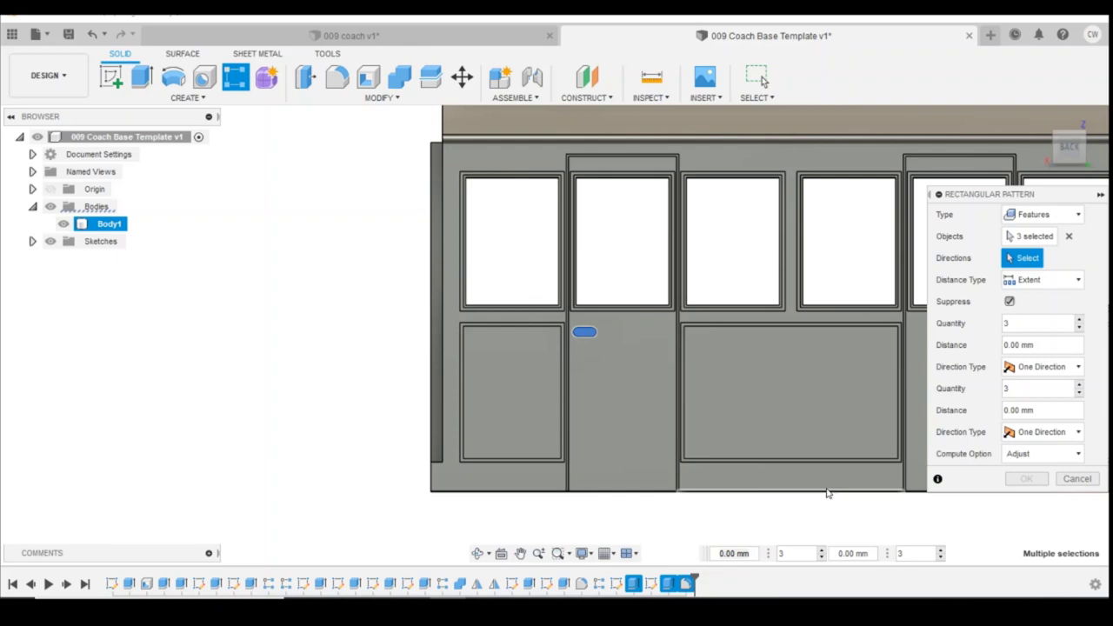
pyautogui.click(827, 493)
pyautogui.scroll(-3, 514, 496)
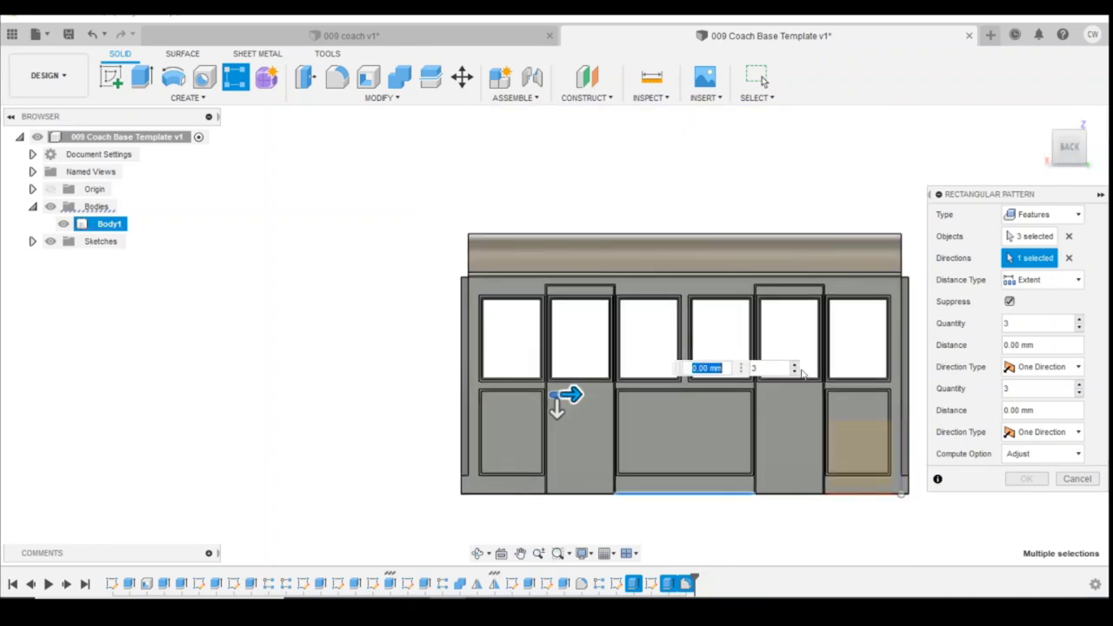
pyautogui.click(793, 372)
pyautogui.moveTo(572, 396); pyautogui.dragTo(780, 398)
pyautogui.click(1024, 479)
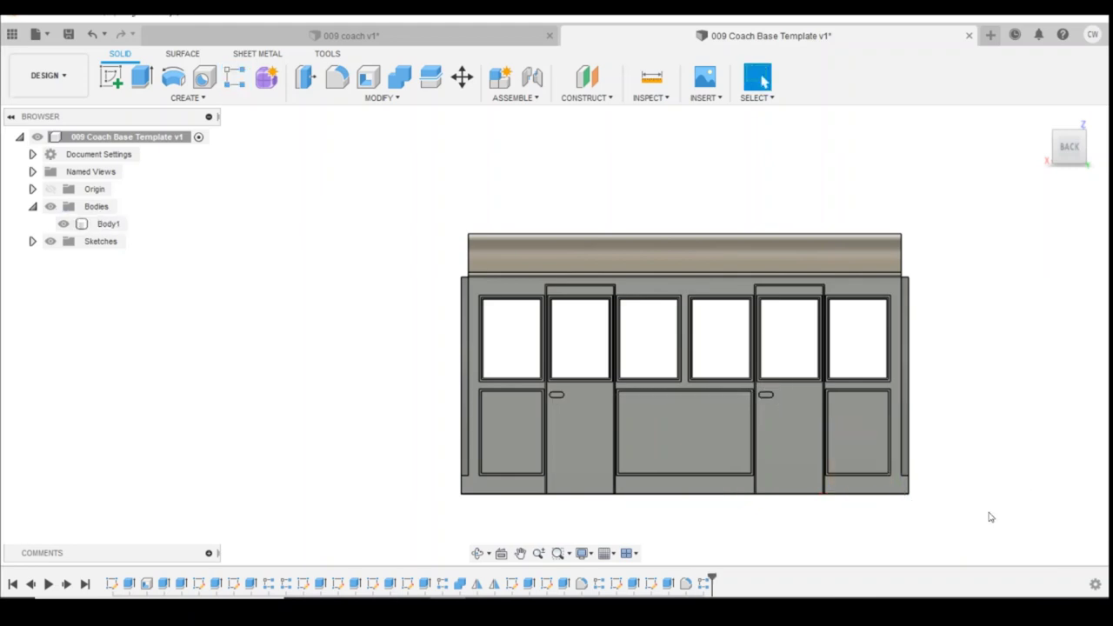
pyautogui.moveTo(1083, 150); pyautogui.dragTo(1092, 167)
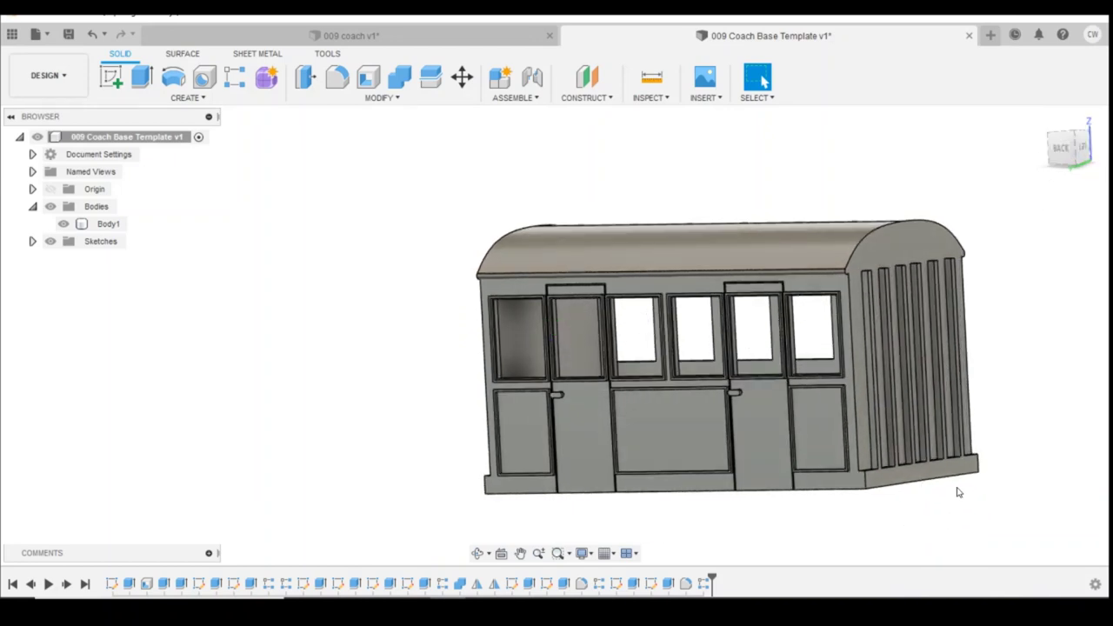
pyautogui.click(876, 483)
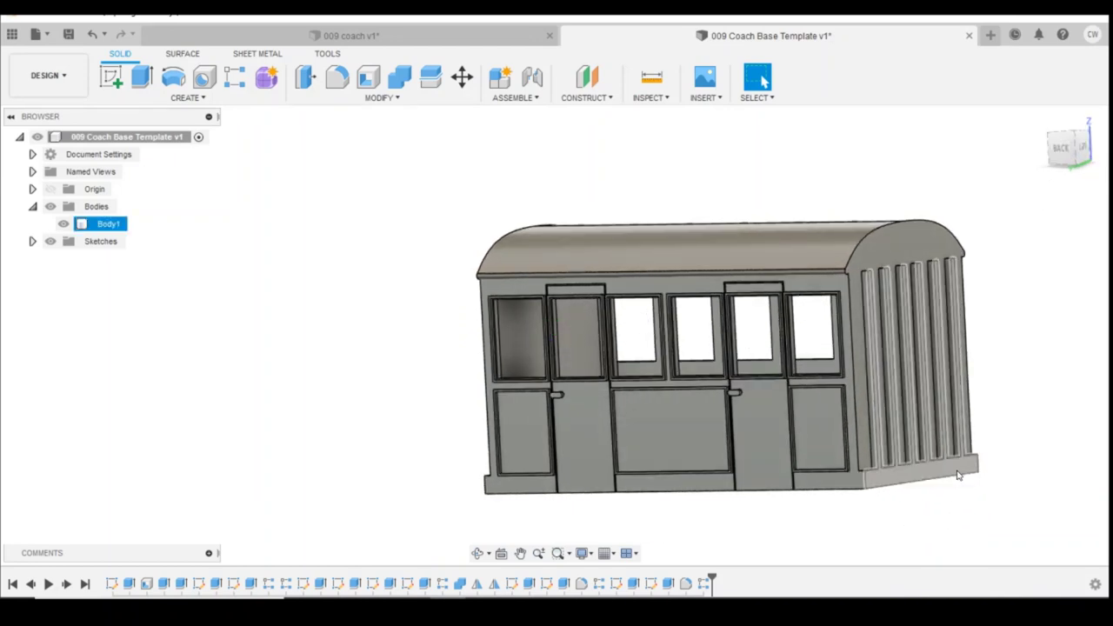
pyautogui.click(674, 518)
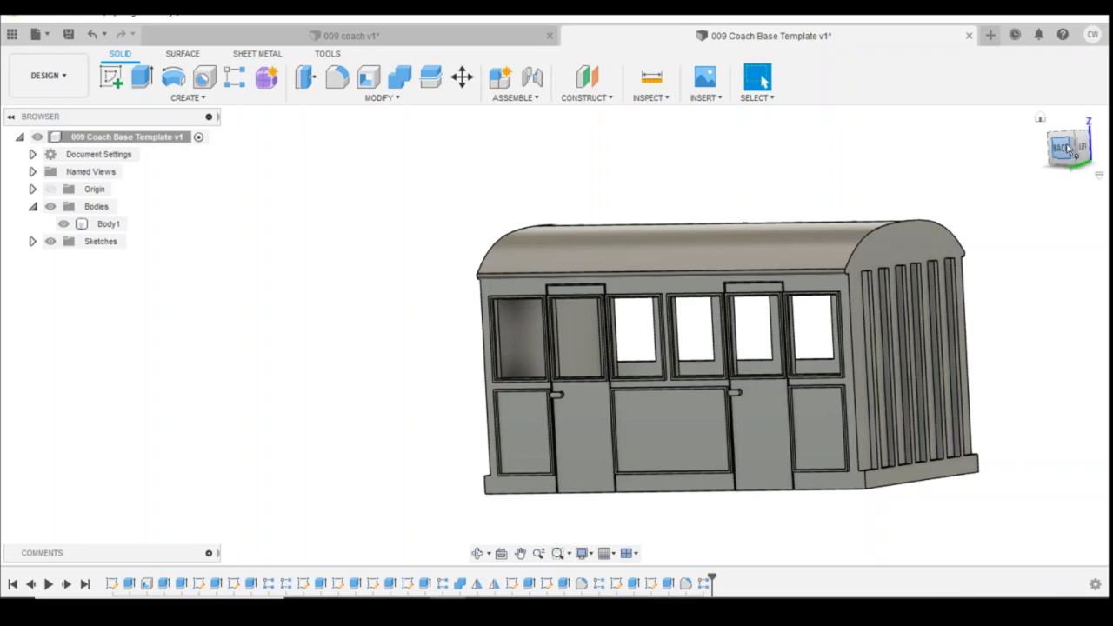
pyautogui.moveTo(1064, 148); pyautogui.dragTo(1055, 156)
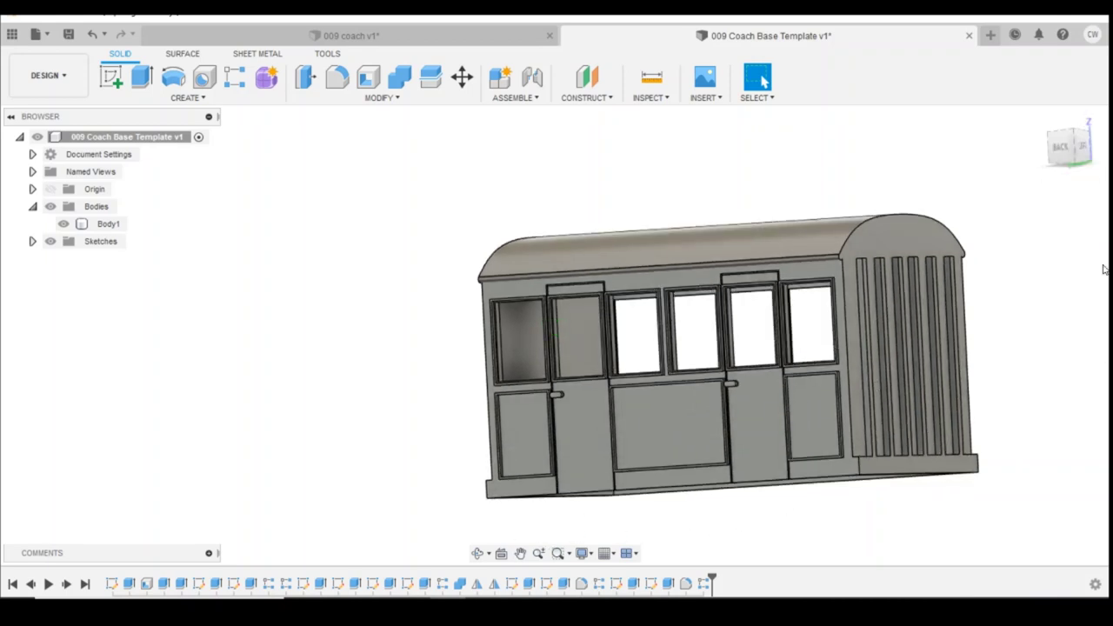
pyautogui.moveTo(1059, 152); pyautogui.dragTo(1077, 132)
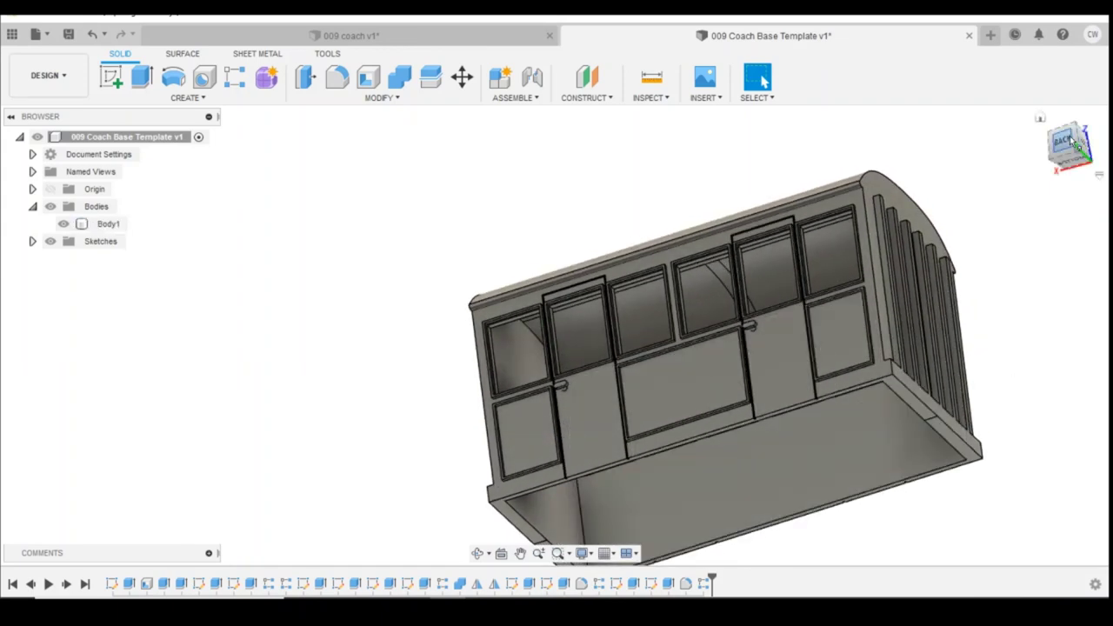
pyautogui.moveTo(1071, 140); pyautogui.dragTo(1060, 188)
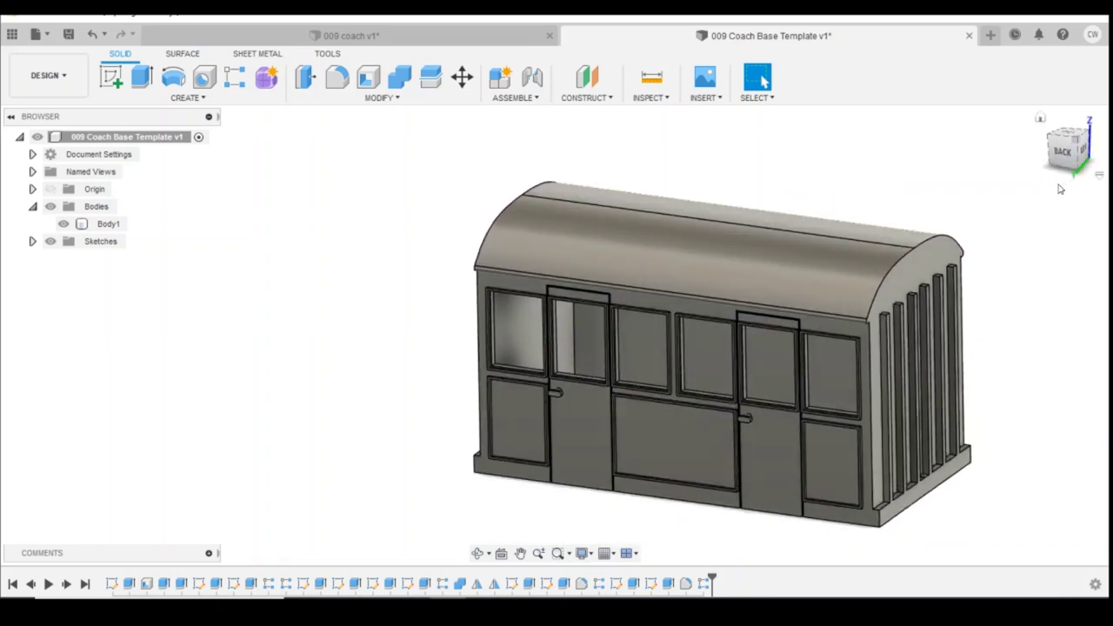